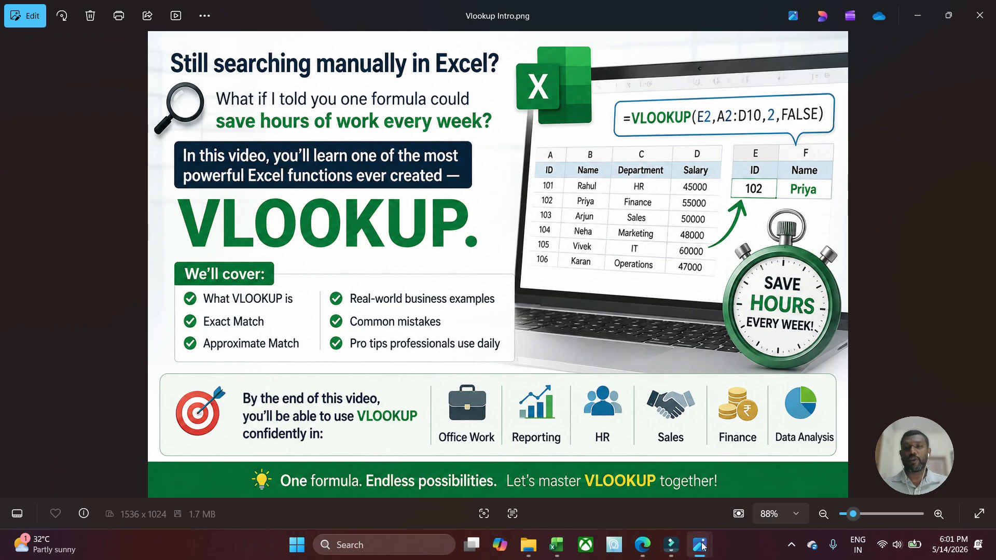
Bring up the Intro to Vlookup.png image to view the explanation of what VLOOKUP does
{"action": "mouse_move", "coordinate": [699, 543]}
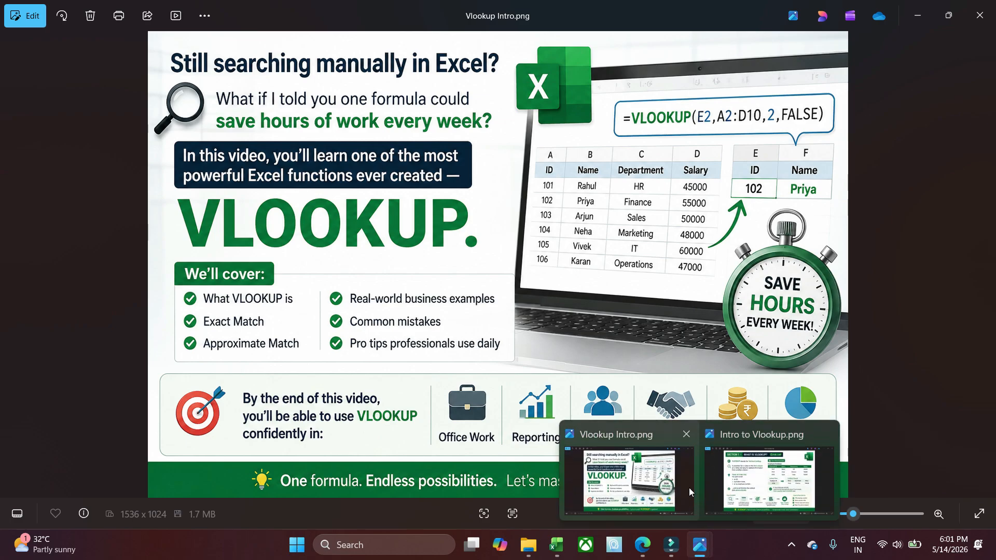
{"action": "left_click", "coordinate": [725, 486]}
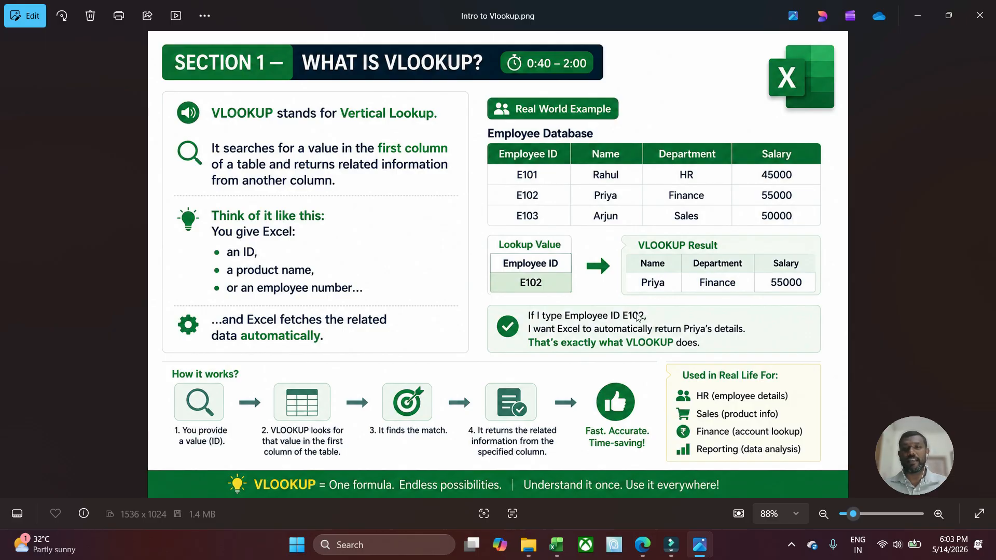
Switch to the Book3 workbook in Excel and examine the Emp Id column of the Employee Data sheet
{"action": "left_click", "coordinate": [557, 547]}
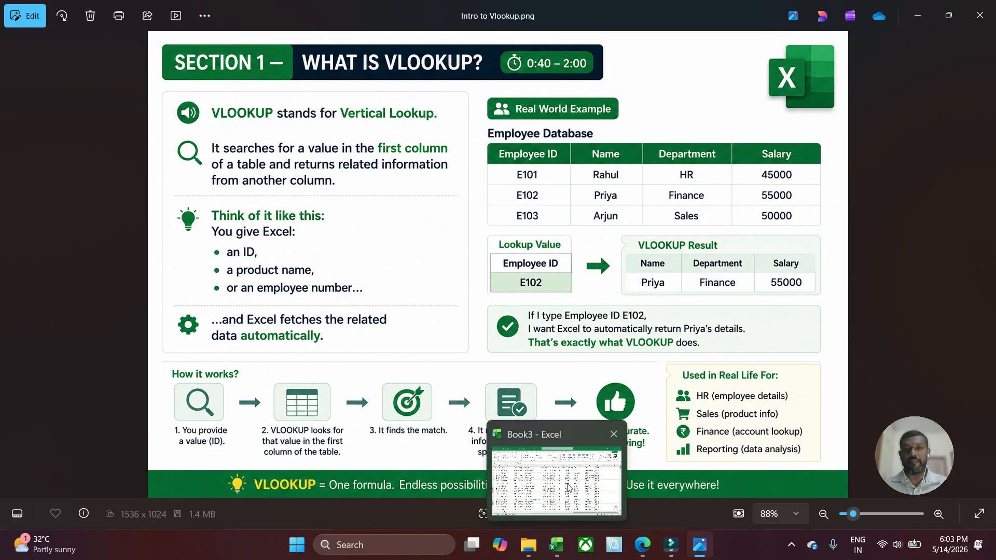
{"action": "left_click", "coordinate": [245, 251]}
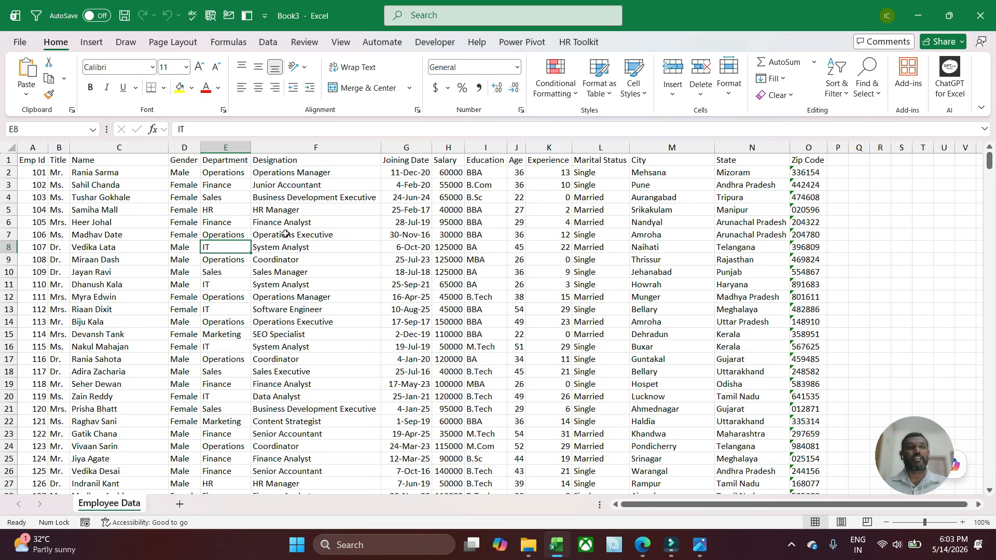
{"action": "left_click", "coordinate": [100, 222]}
{"action": "left_click", "coordinate": [39, 173]}
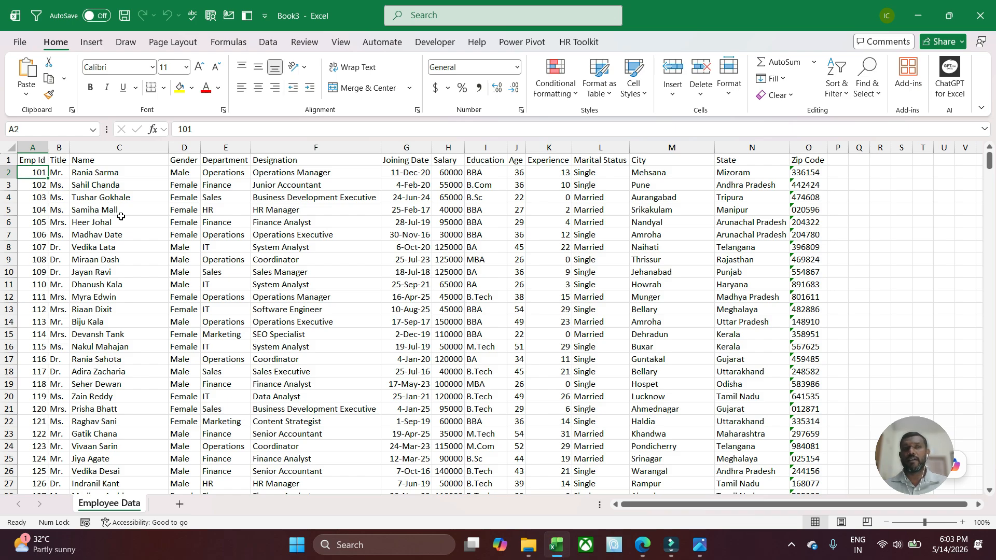
{"action": "left_click_drag", "start_coordinate": [36, 162], "coordinate": [28, 346]}
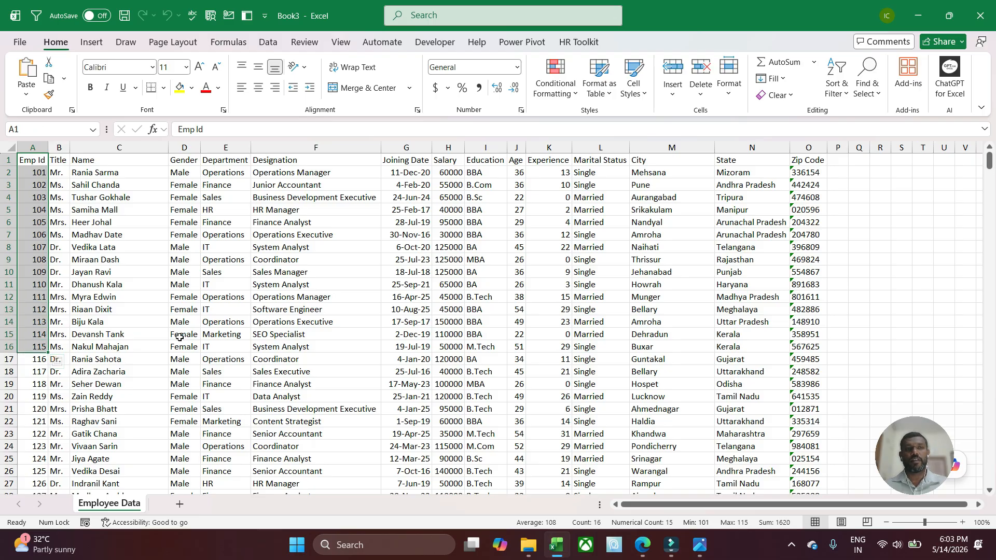
{"action": "left_click", "coordinate": [30, 159]}
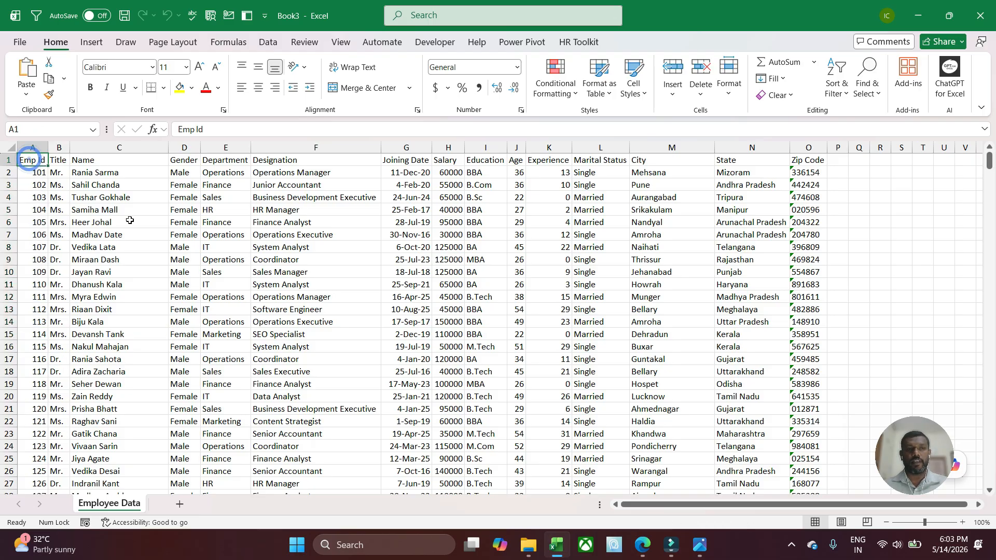
Add a new worksheet to the workbook and place it after the Employee Data sheet
{"action": "left_click", "coordinate": [180, 504]}
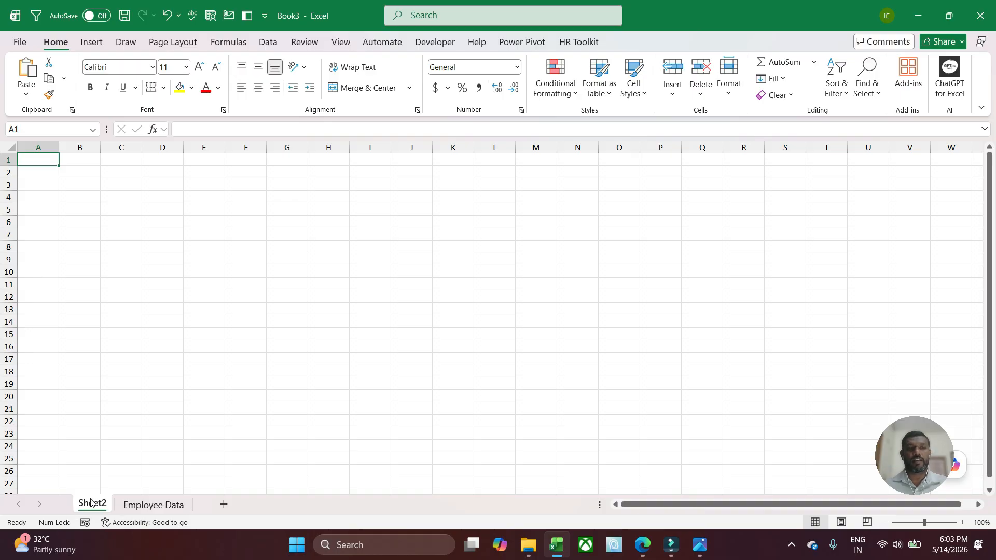
{"action": "left_click_drag", "start_coordinate": [93, 501], "coordinate": [196, 499]}
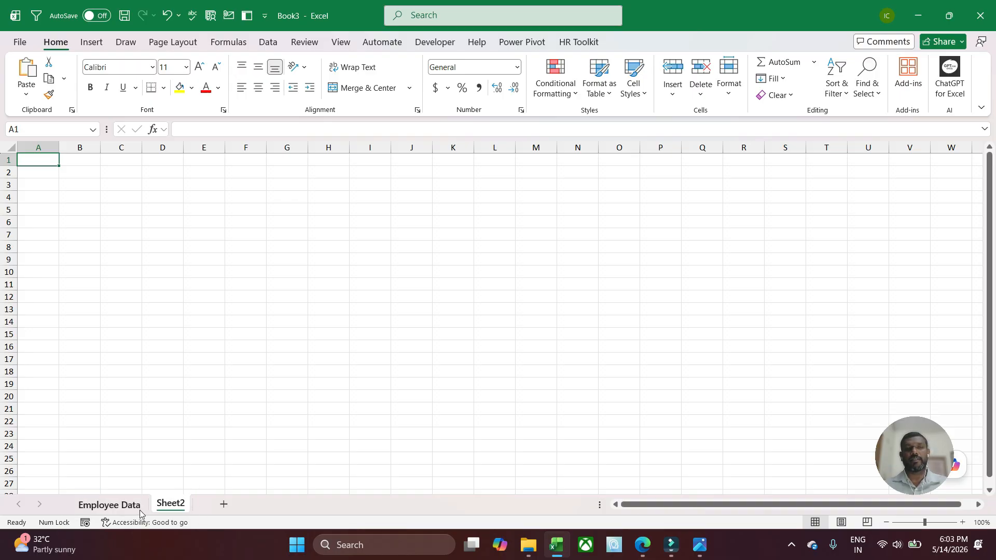
{"action": "left_click", "coordinate": [104, 224]}
Copy the complete Emp Id, Title and Name columns from Employee Data into Sheet2, starting at cell A1
{"action": "left_click", "coordinate": [111, 506]}
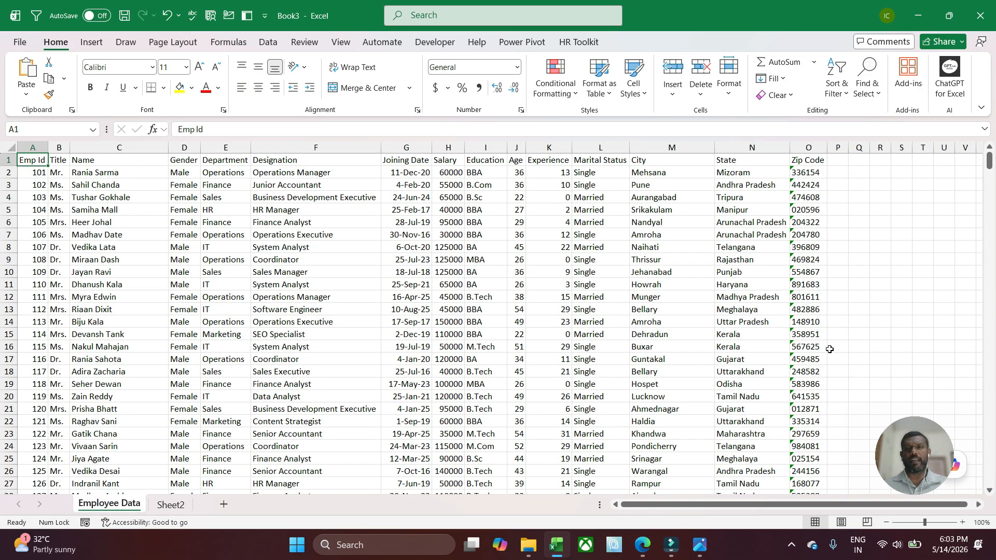
{"action": "left_click", "coordinate": [885, 262]}
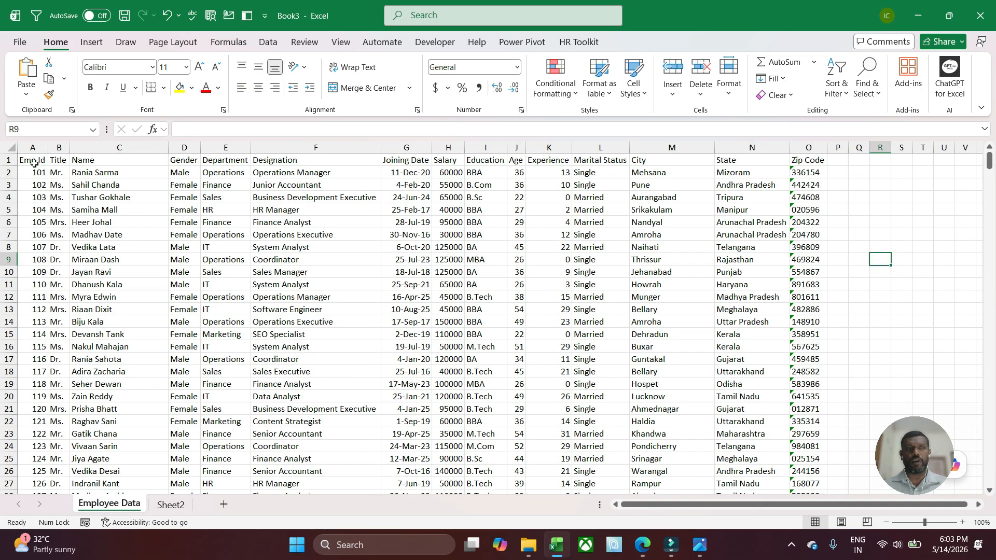
{"action": "left_click_drag", "start_coordinate": [32, 162], "coordinate": [134, 317]}
{"action": "key", "text": "ctrl+shift+Down"}
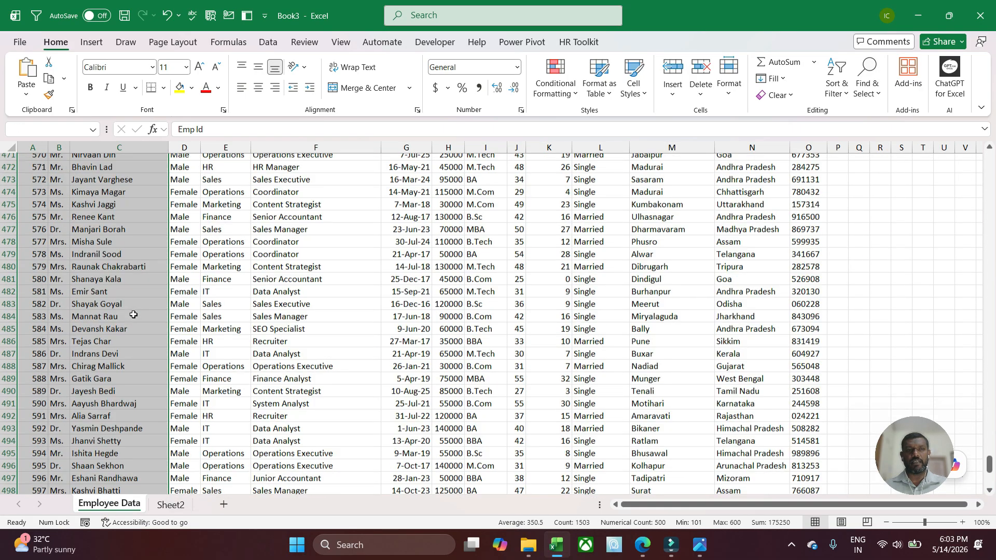
{"action": "key", "text": "ctrl+c"}
{"action": "left_click", "coordinate": [170, 505]}
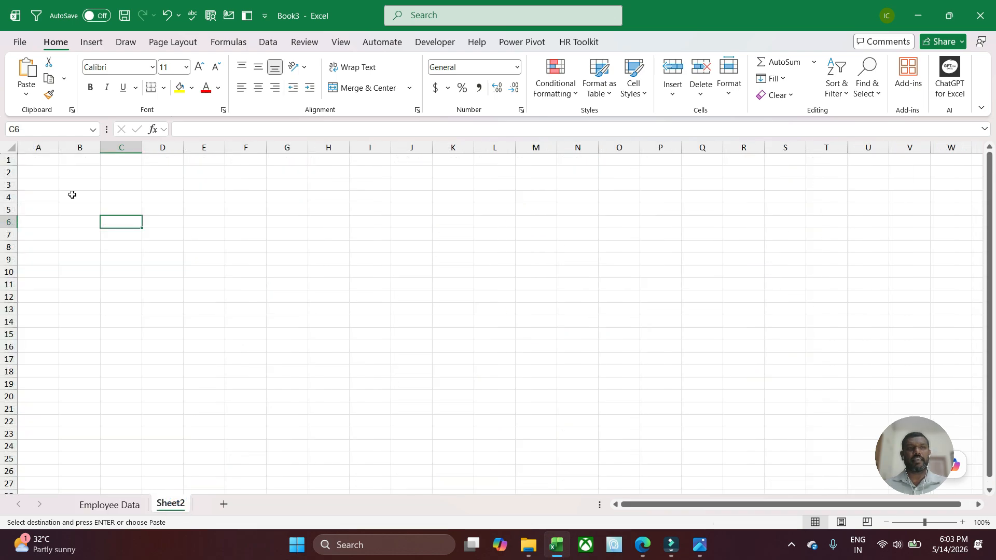
{"action": "left_click", "coordinate": [40, 162]}
{"action": "key", "text": "ctrl+v"}
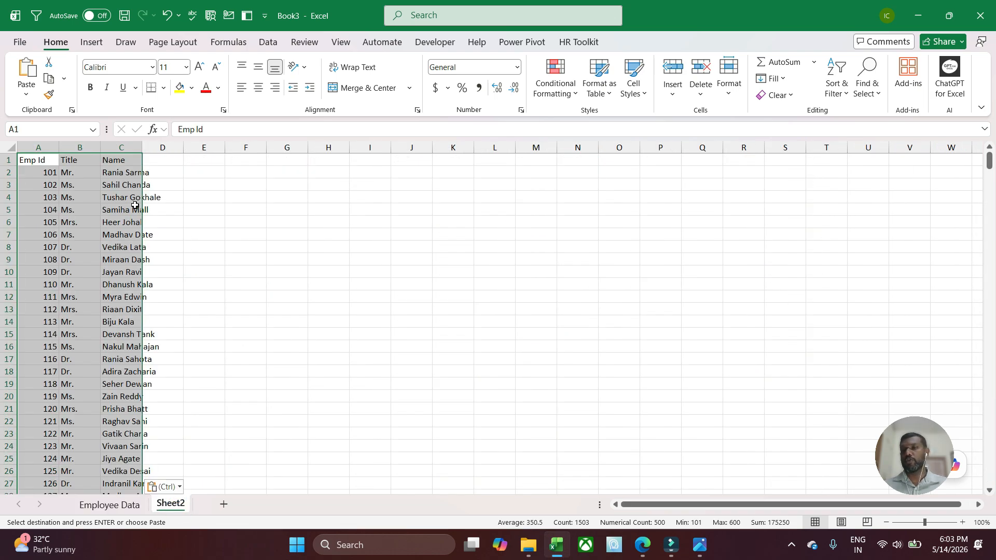
{"action": "left_click", "coordinate": [294, 208]}
Copy the Emp Id header into G6 and the Name header into H6 of Sheet2 for a lookup area
{"action": "left_click", "coordinate": [40, 161]}
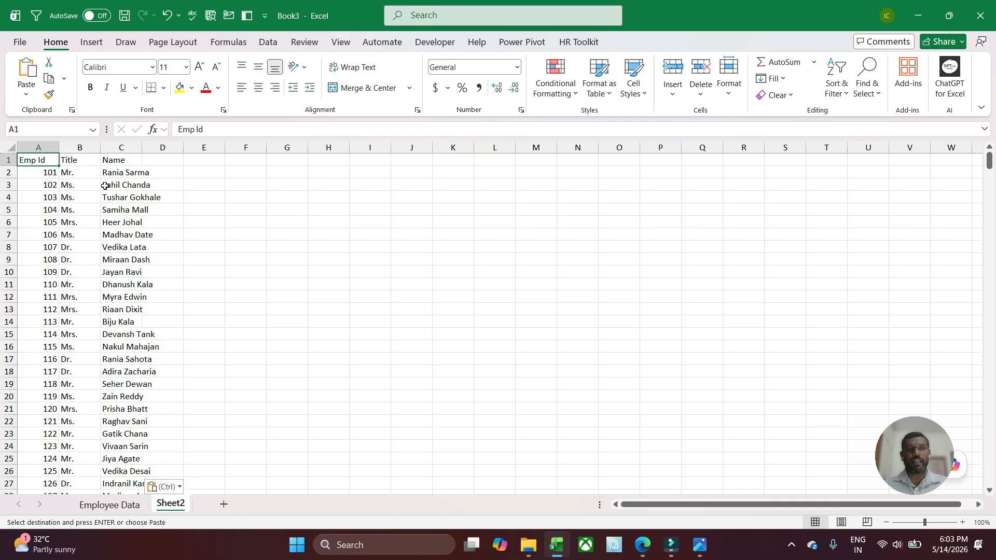
{"action": "key", "text": "ctrl+c"}
{"action": "left_click", "coordinate": [291, 222]}
{"action": "key", "text": "ctrl+v"}
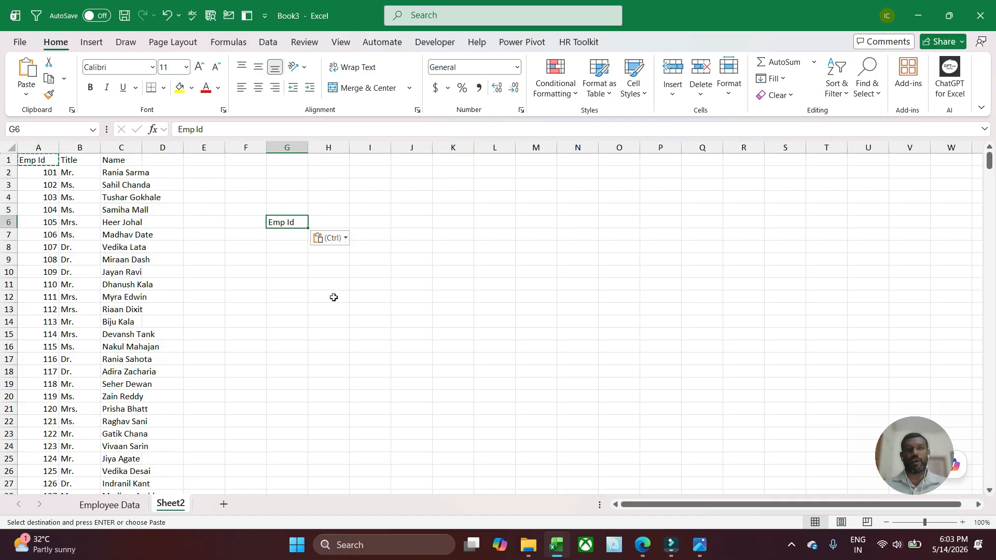
{"action": "left_click", "coordinate": [275, 237]}
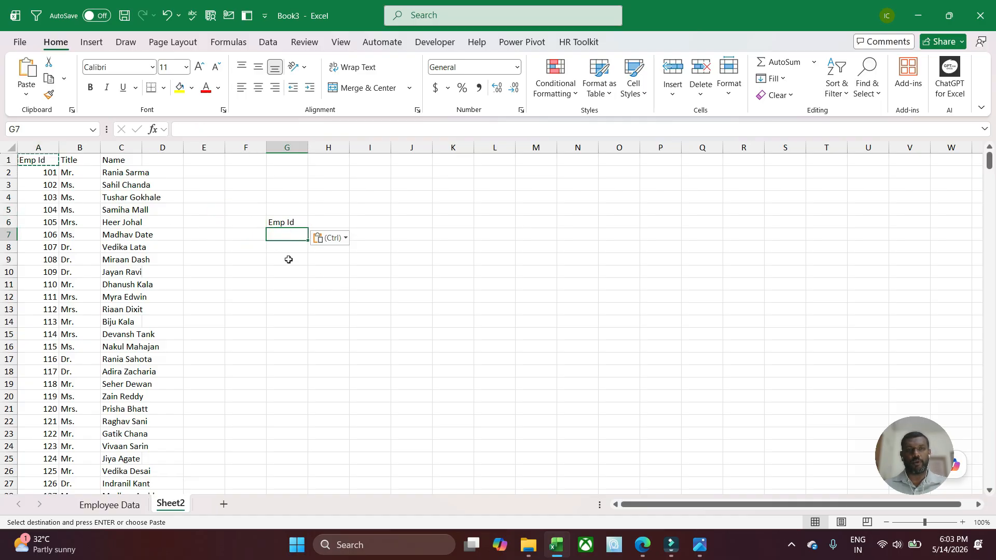
{"action": "left_click", "coordinate": [328, 223]}
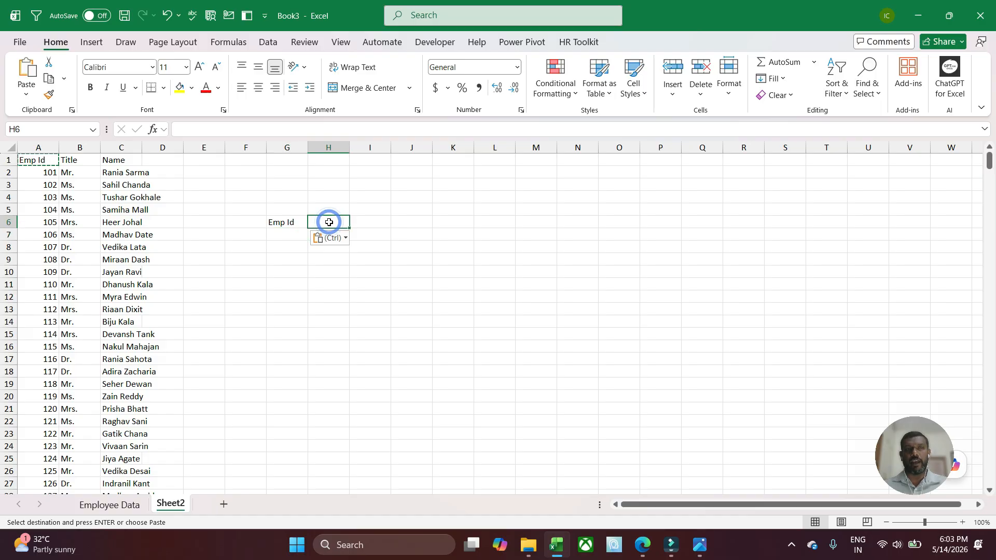
{"action": "left_click", "coordinate": [129, 165]}
{"action": "key", "text": "ctrl+c"}
{"action": "left_click", "coordinate": [335, 220]}
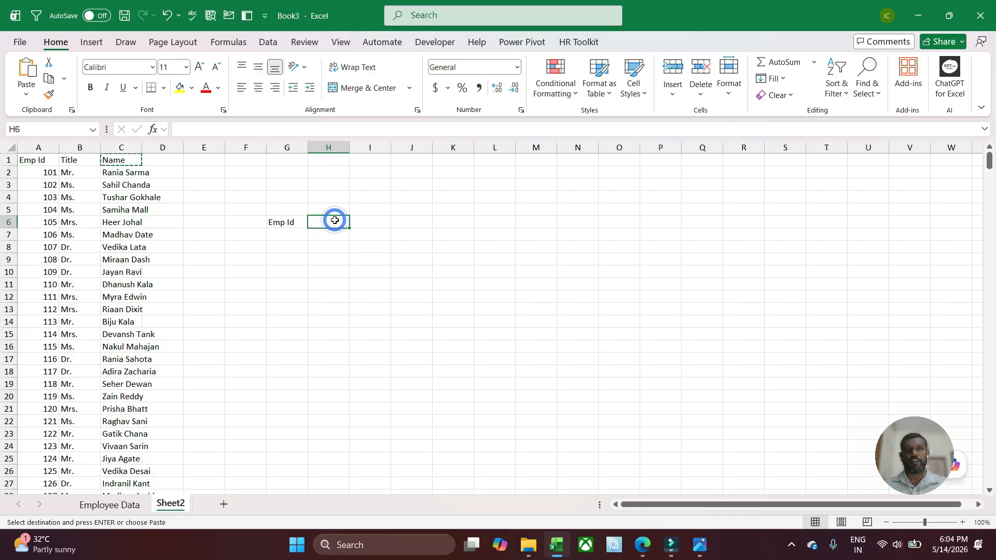
{"action": "key", "text": "ctrl+v"}
Enter 111 as the lookup employee ID in cell G7, under the copied Emp Id header
{"action": "left_click", "coordinate": [278, 235]}
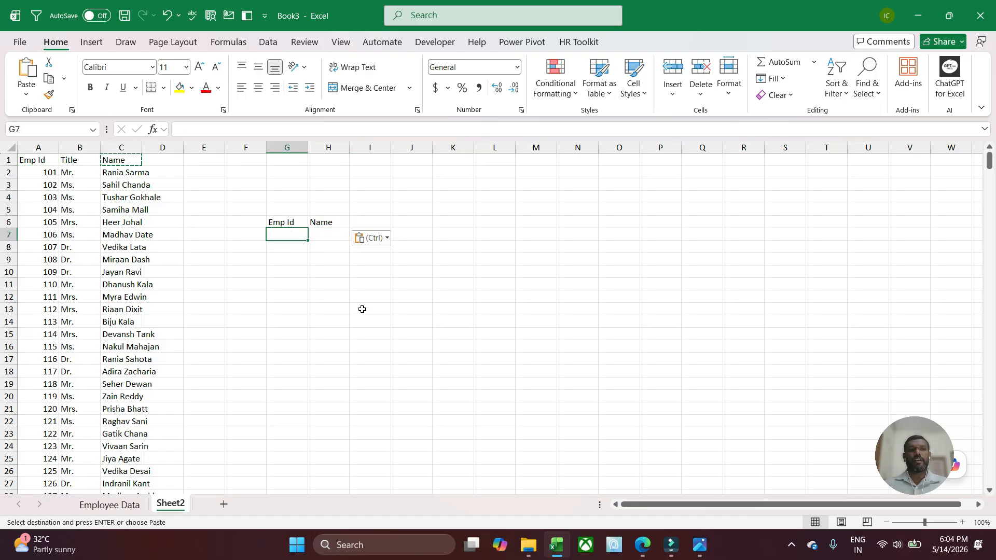
{"action": "type", "text": "11"}
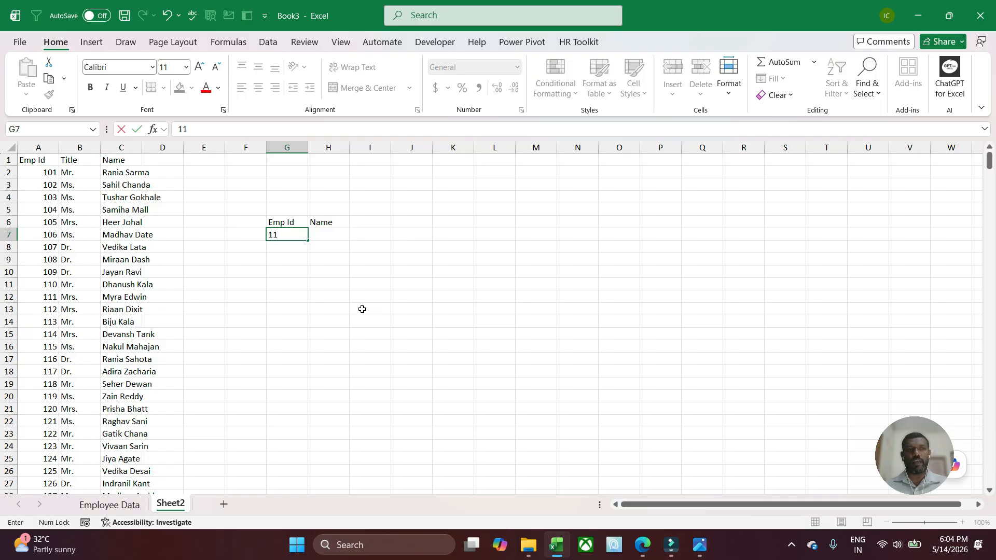
{"action": "type", "text": "1"}
{"action": "key", "text": "Return"}
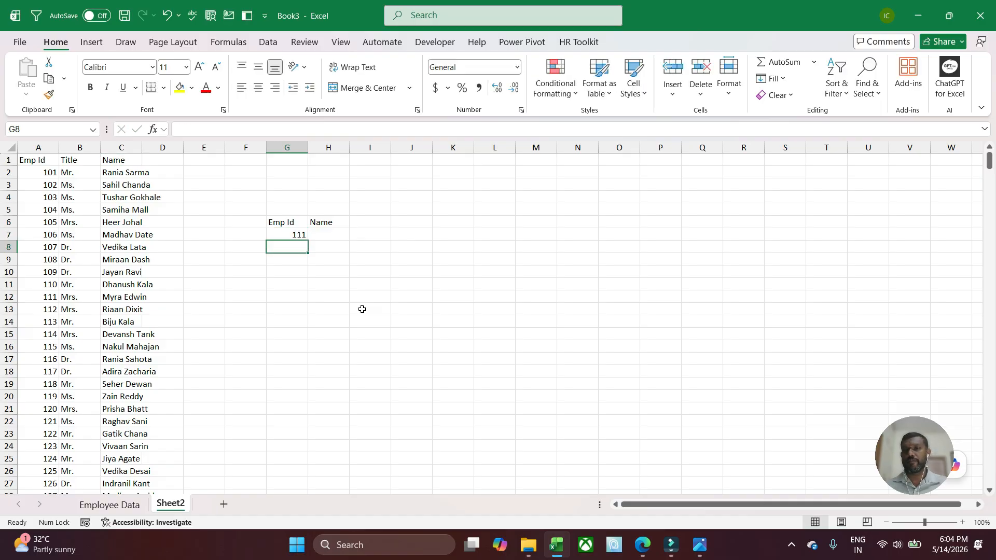
{"action": "left_click", "coordinate": [273, 234]}
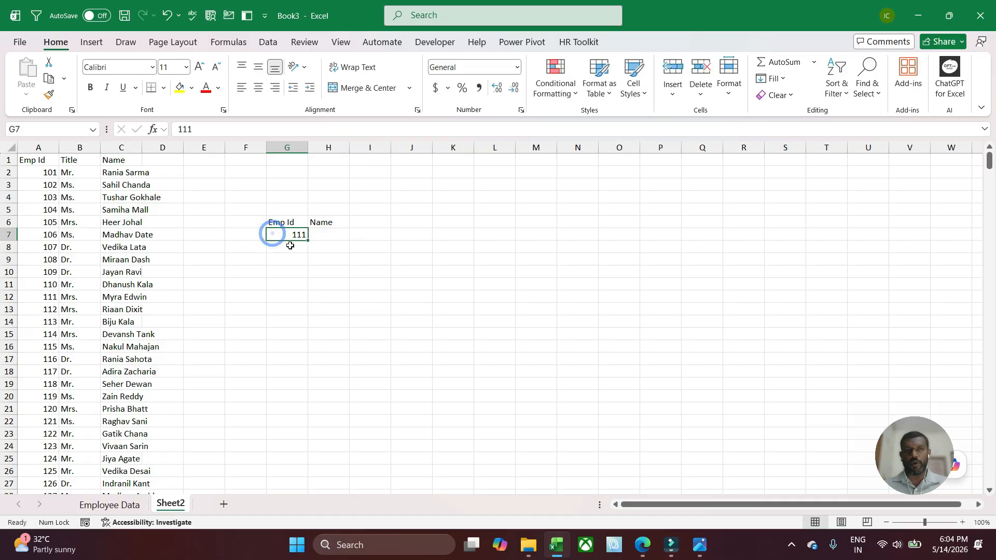
{"action": "left_click", "coordinate": [325, 234]}
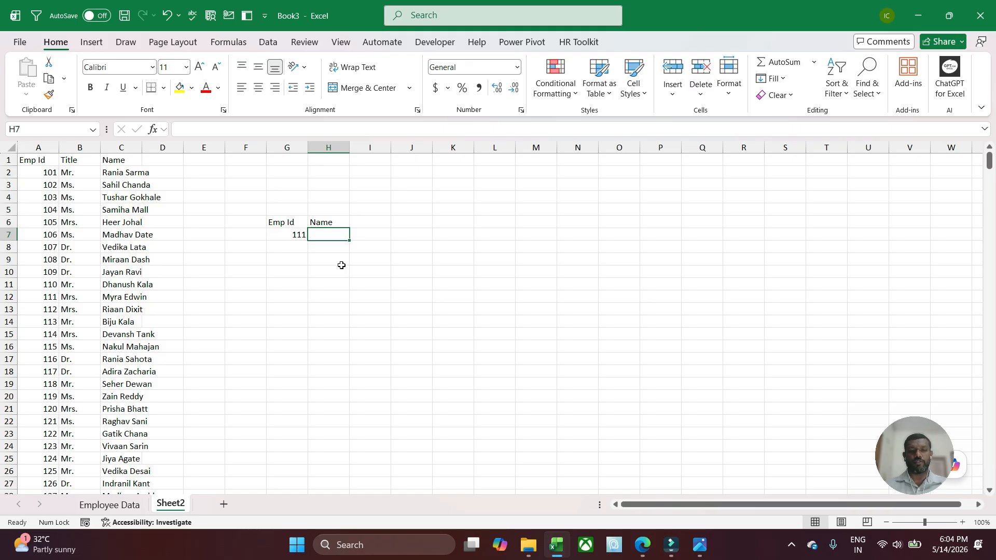
{"action": "type", "text": "=vlo"}
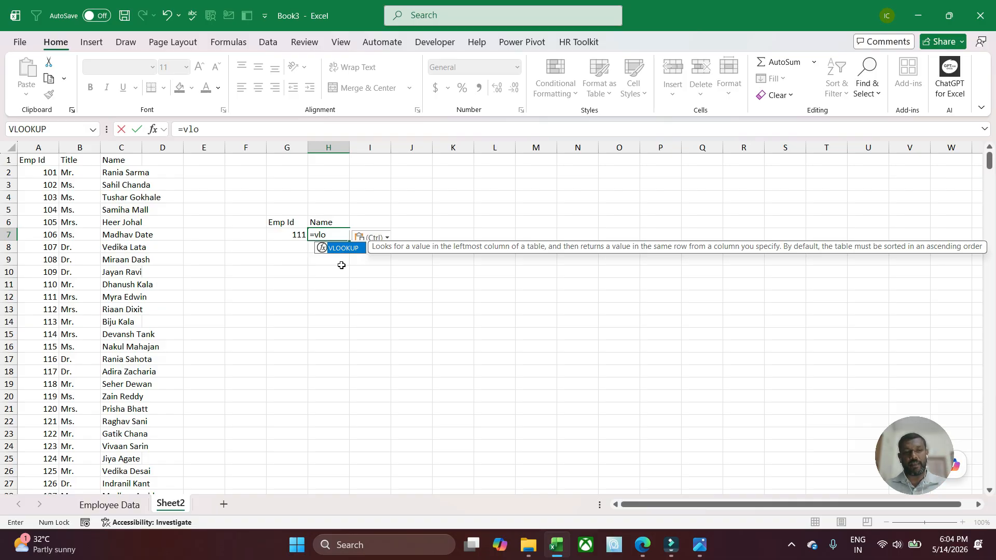
{"action": "key", "text": "Tab"}
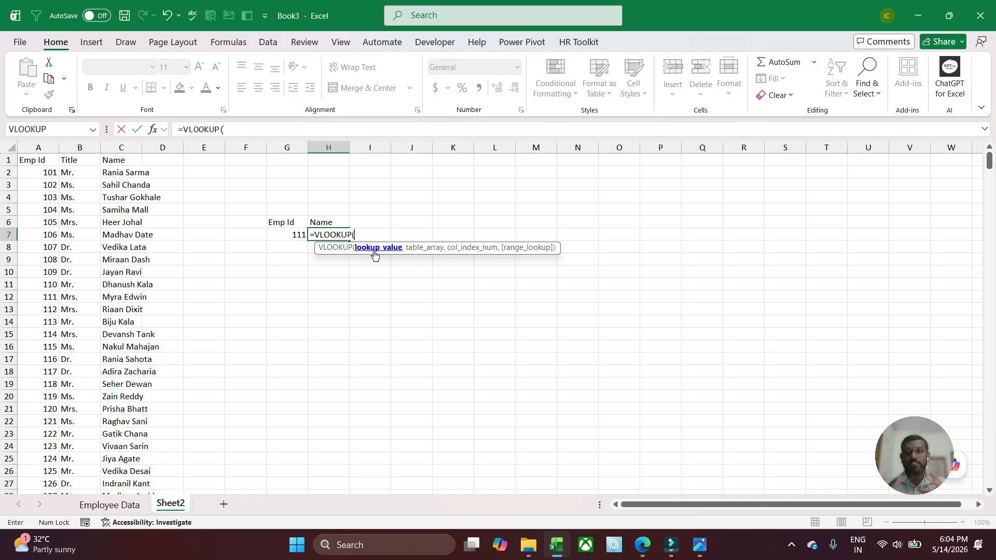
{"action": "key", "text": "Escape"}
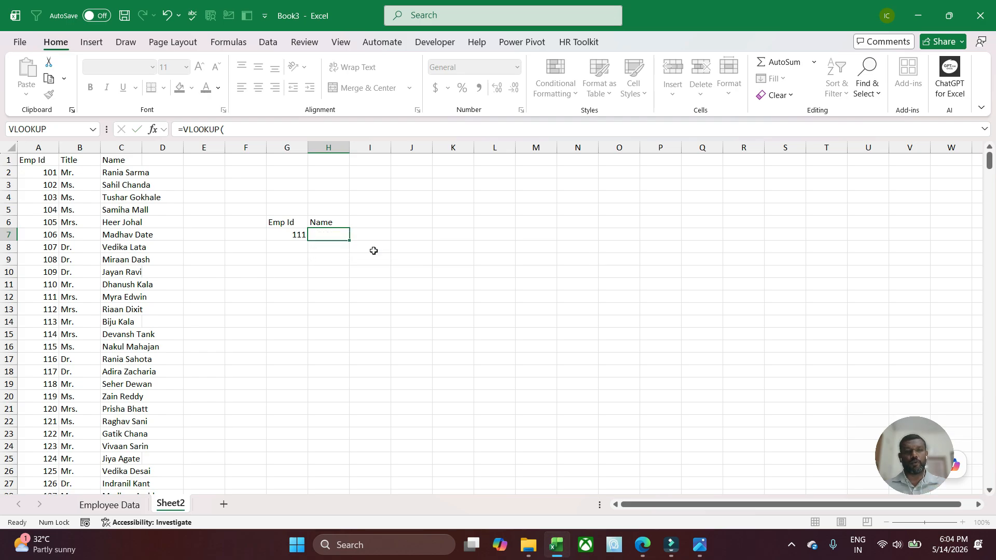
Search Sheet2 for the employee ID copied from G7, 111, and locate its matching row in the Emp Id column
{"action": "left_click", "coordinate": [280, 236]}
{"action": "key", "text": "ctrl+c"}
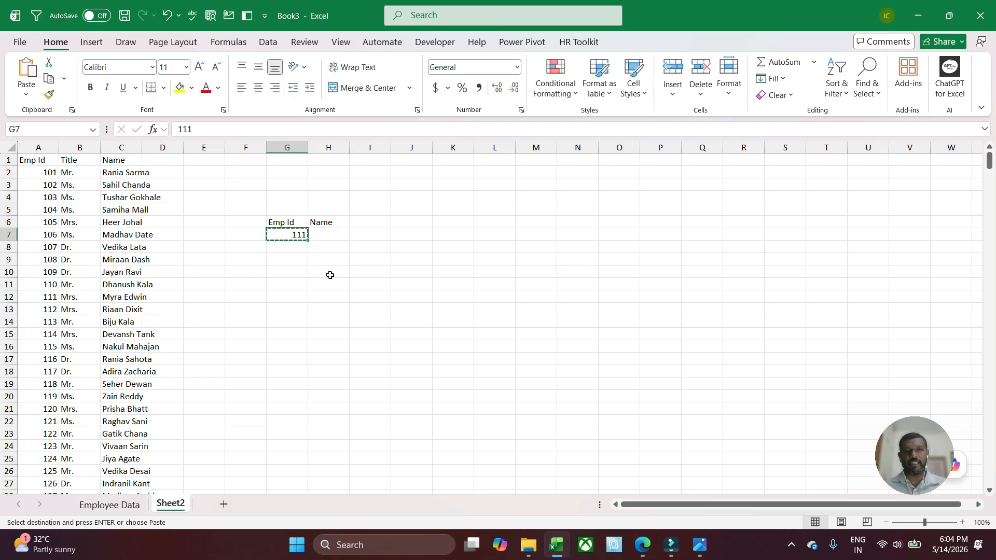
{"action": "left_click", "coordinate": [55, 208]}
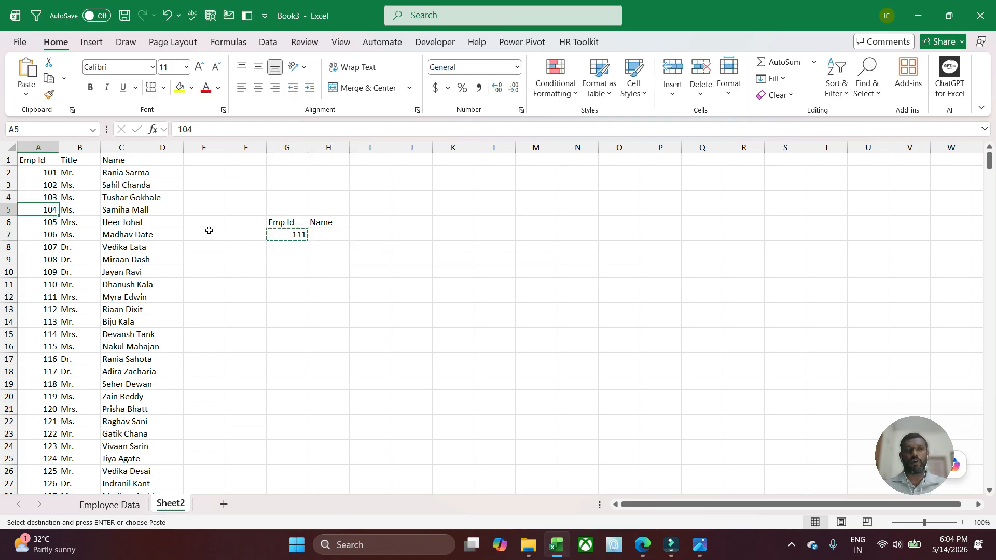
{"action": "left_click", "coordinate": [289, 238]}
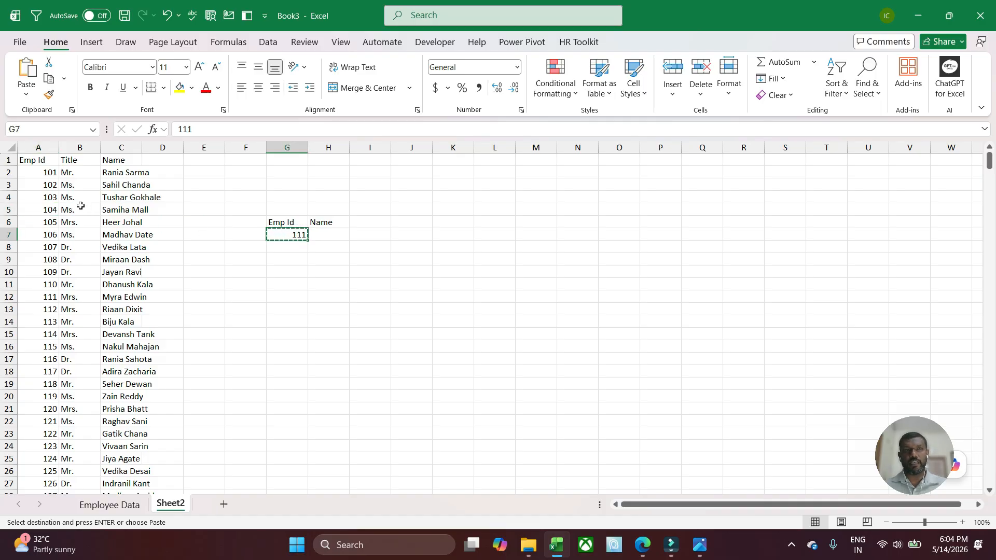
{"action": "left_click", "coordinate": [50, 199]}
{"action": "key", "text": "ctrl+f"}
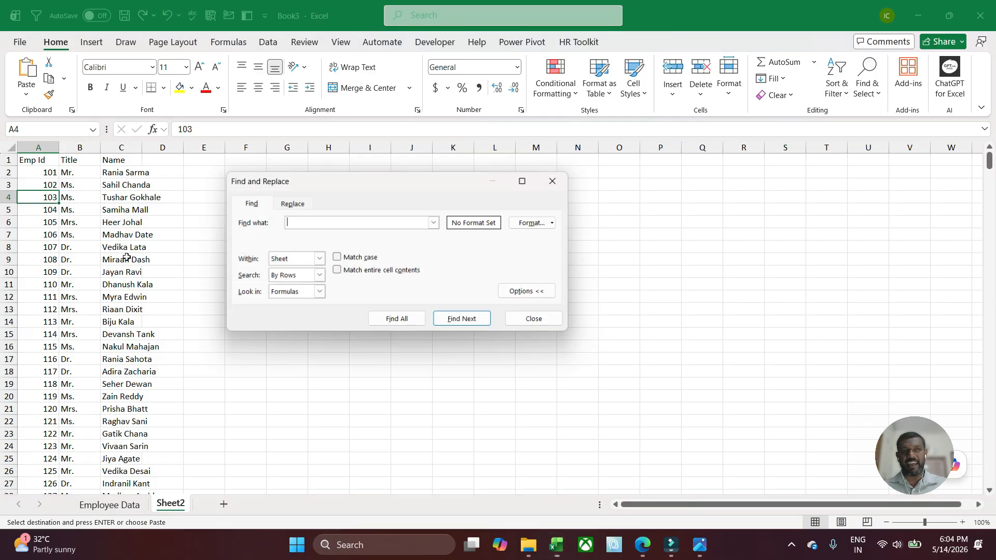
{"action": "key", "text": "ctrl+v"}
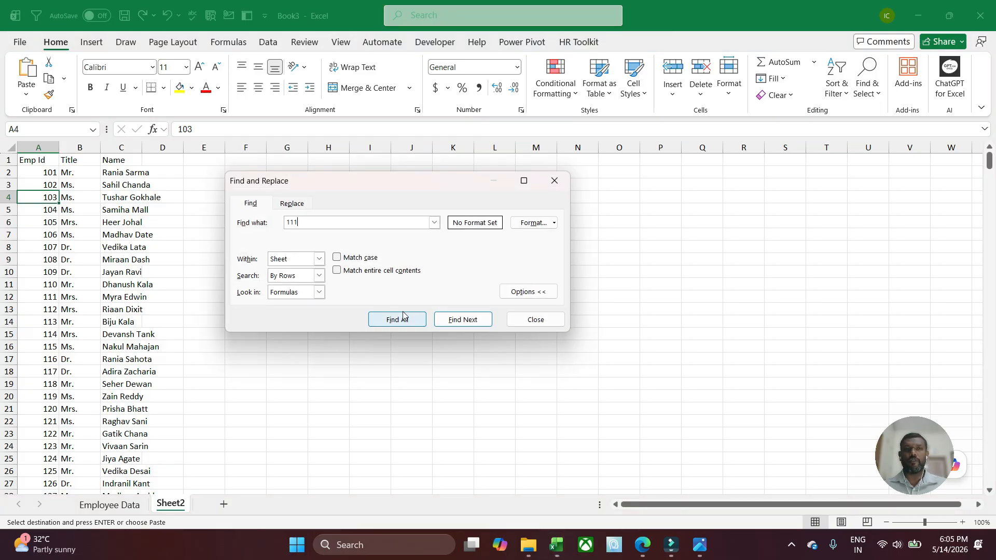
{"action": "left_click", "coordinate": [460, 319]}
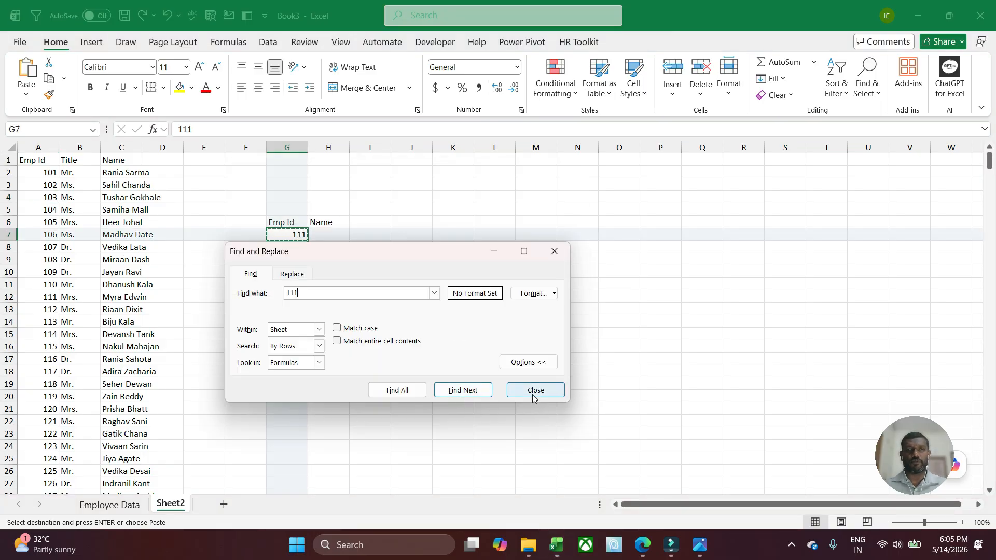
{"action": "left_click", "coordinate": [451, 391]}
{"action": "left_click", "coordinate": [536, 390]}
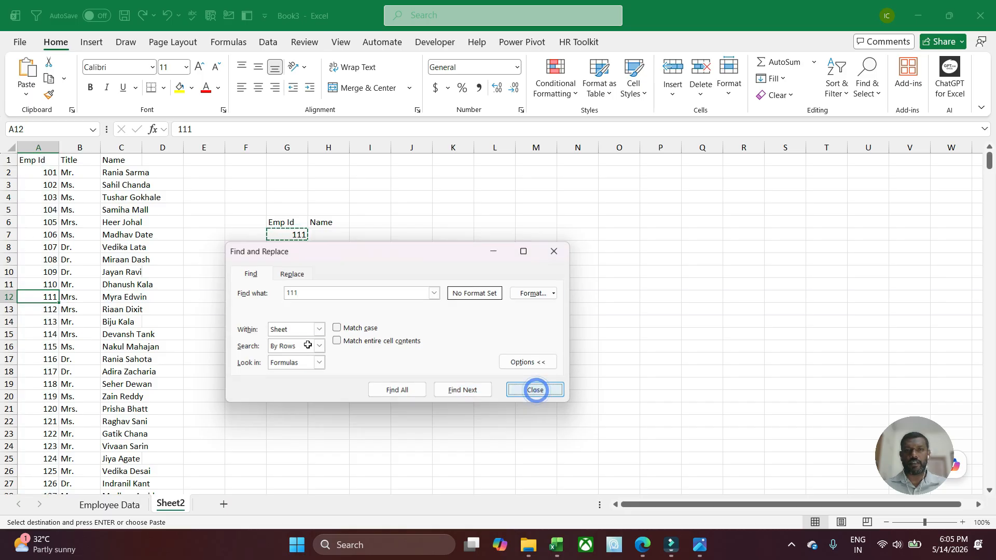
{"action": "left_click", "coordinate": [42, 297]}
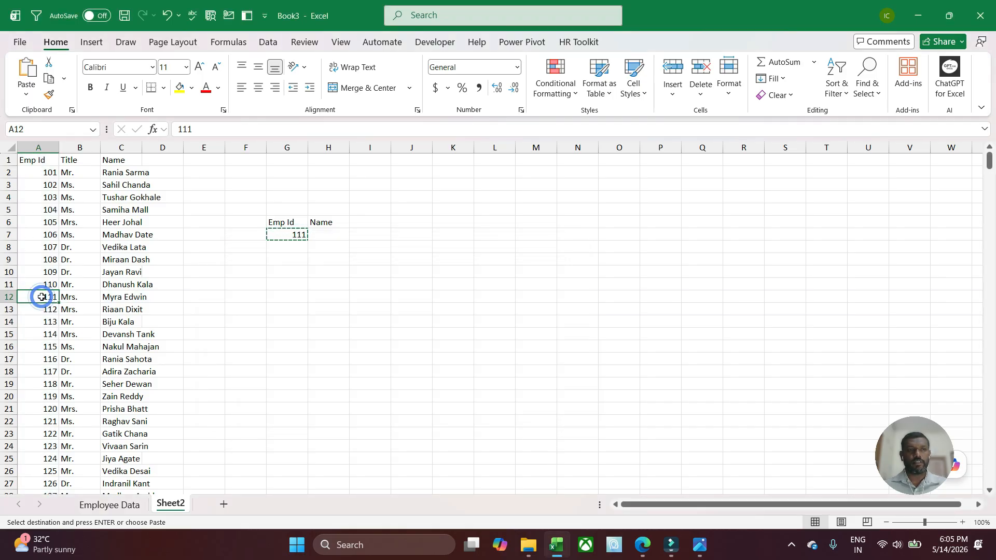
Try copying the matching employee's name from C12 into H7 by hand, and undo the paste
{"action": "left_click", "coordinate": [125, 298]}
{"action": "key", "text": "ctrl+c"}
{"action": "left_click", "coordinate": [329, 235]}
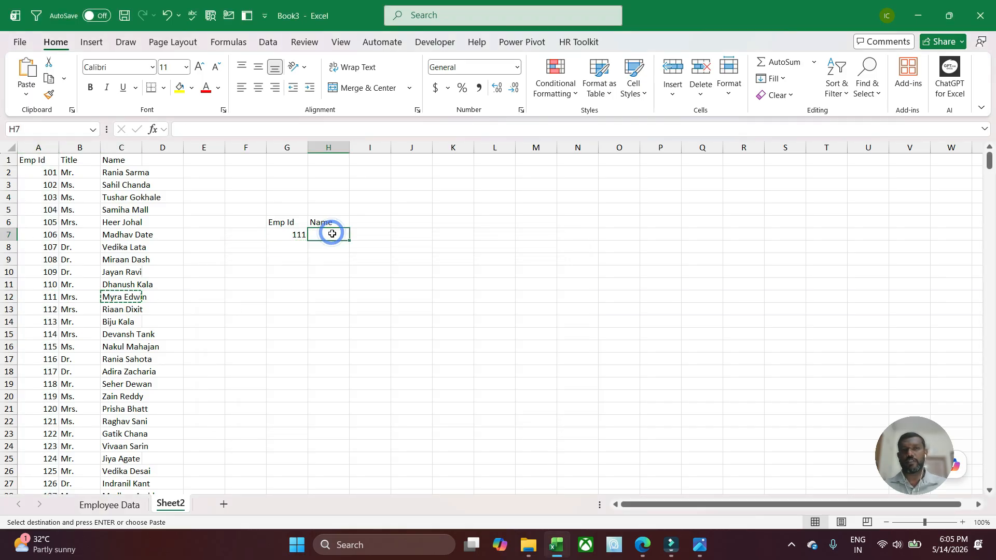
{"action": "key", "text": "ctrl+v"}
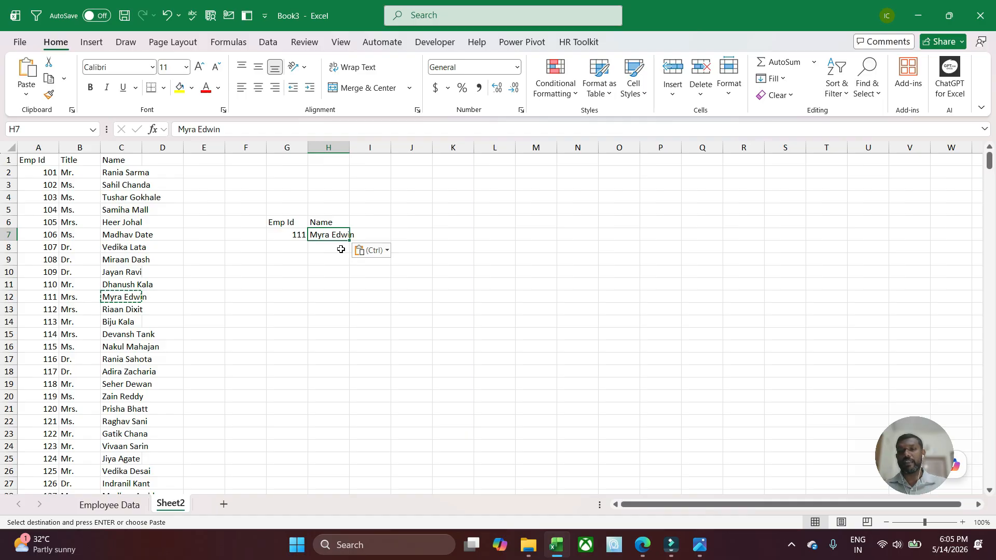
{"action": "key", "text": "ctrl+z"}
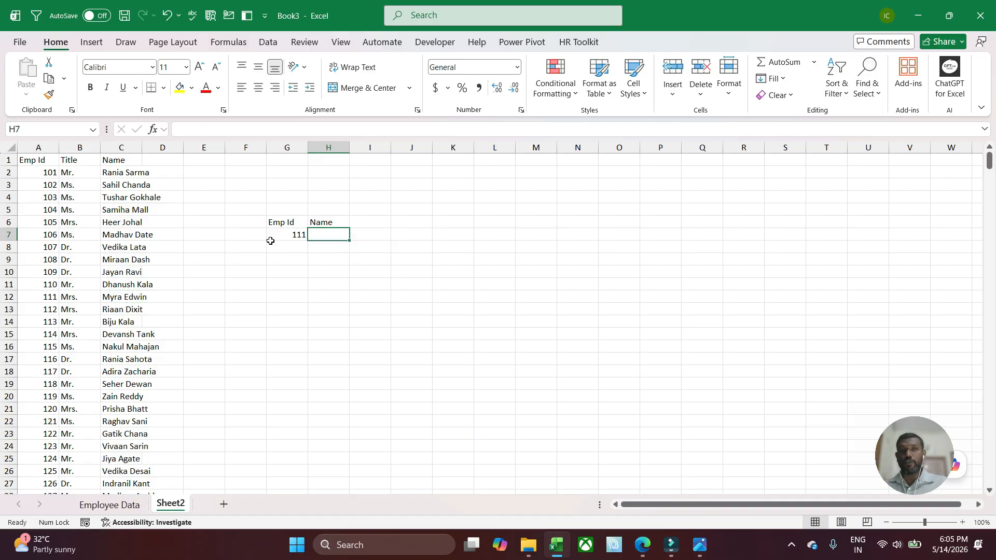
{"action": "left_click", "coordinate": [284, 234]}
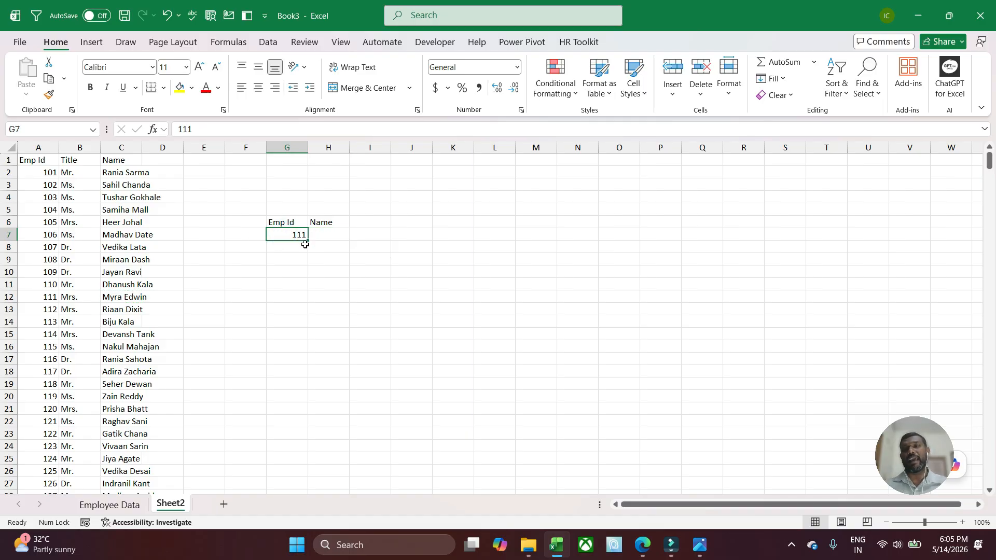
{"action": "type", "text": "=vl"}
{"action": "key", "text": "Tab"}
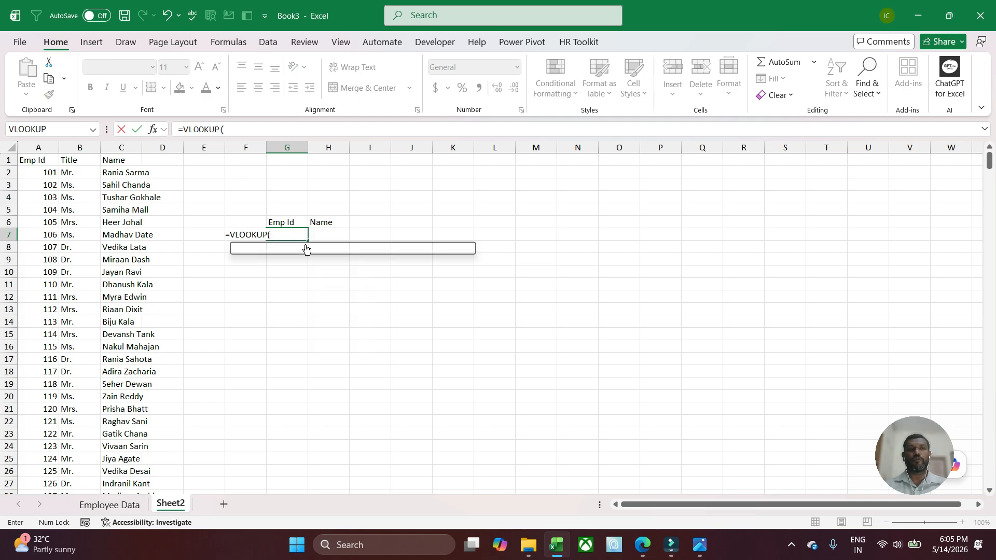
{"action": "key", "text": "Escape"}
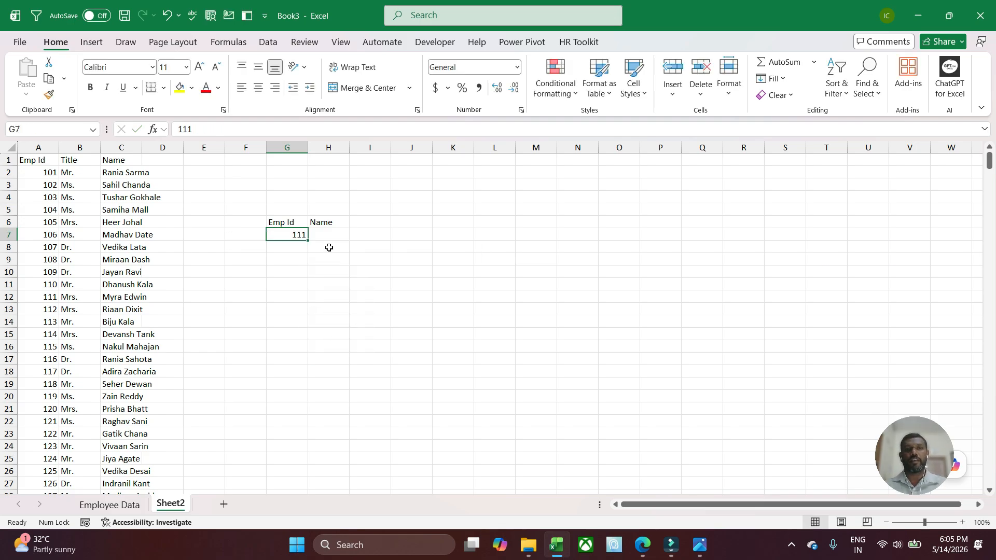
Start a VLOOKUP formula in H7 with G7 as the lookup value
{"action": "left_click", "coordinate": [330, 234]}
{"action": "type", "text": "=vl"}
{"action": "key", "text": "Tab"}
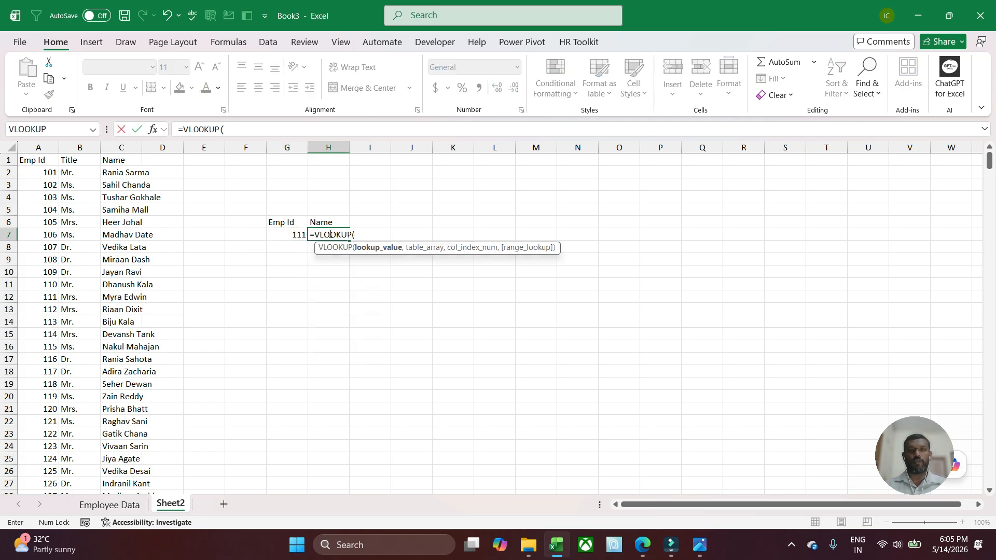
{"action": "left_click", "coordinate": [290, 236]}
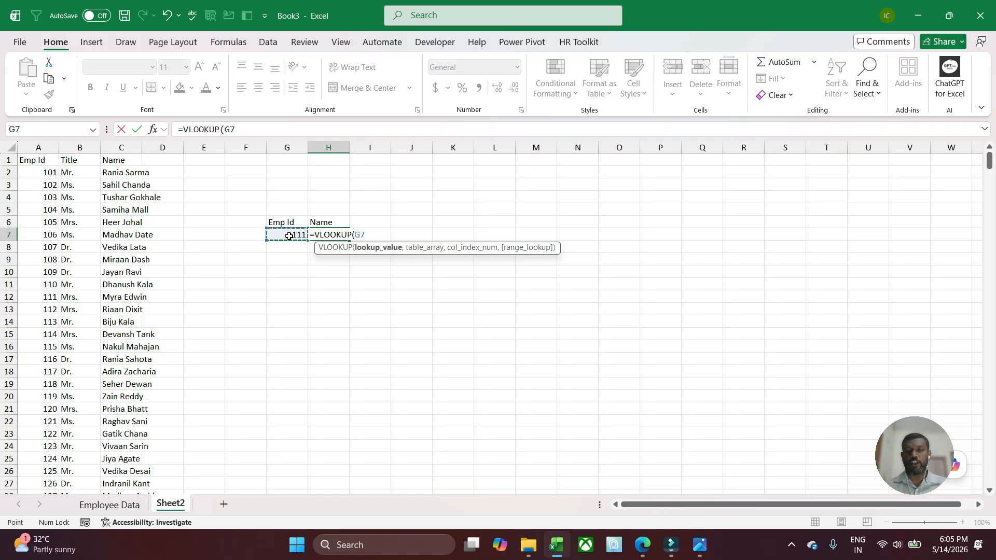
{"action": "type", "text": ","}
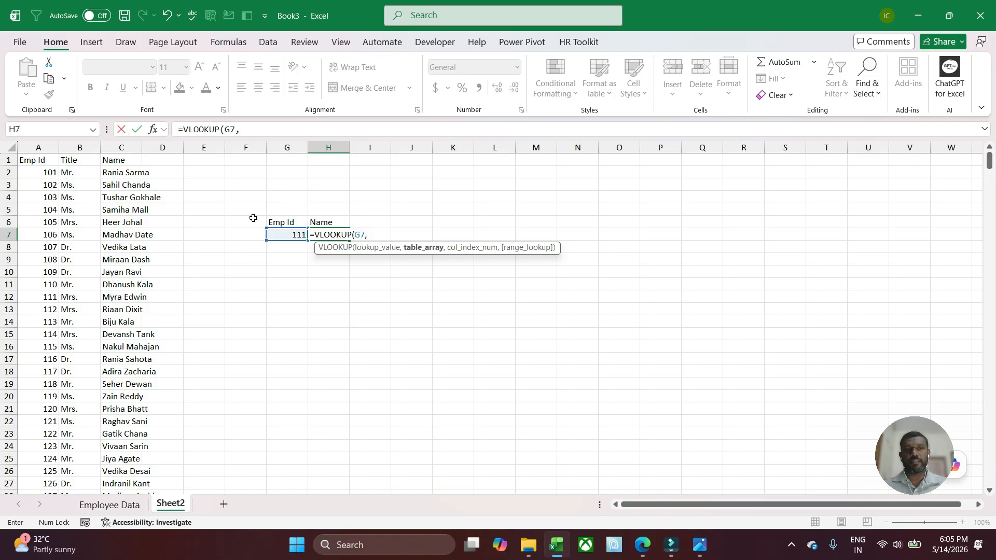
Set the H7 formula's table array to A1:C501, covering the complete Emp Id, Title and Name columns
{"action": "left_click", "coordinate": [46, 161]}
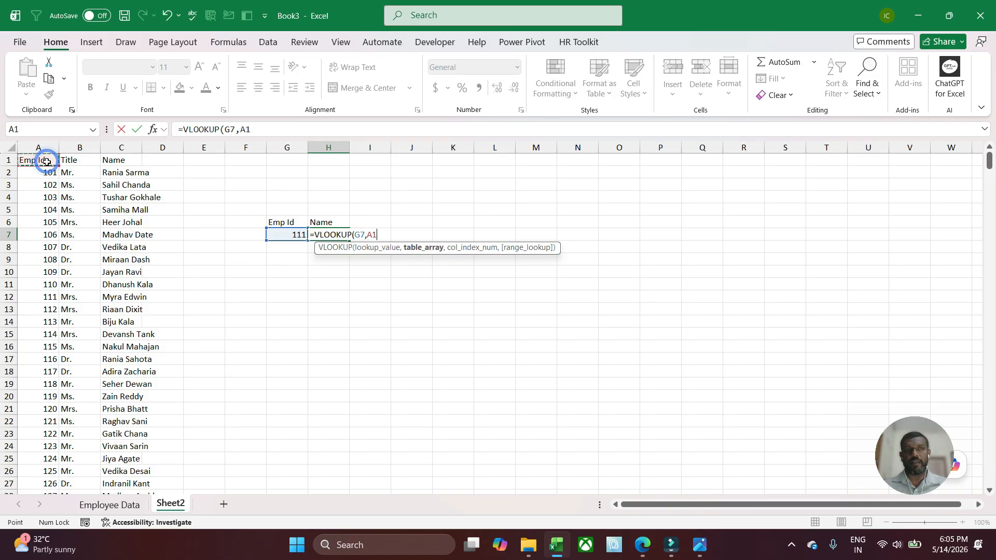
{"action": "key", "text": "shift+Right"}
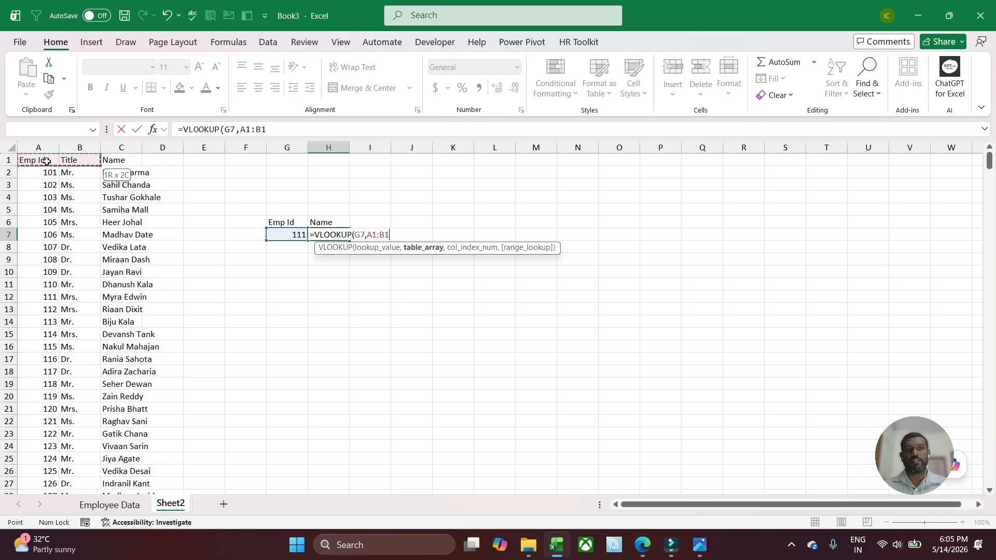
{"action": "key", "text": "shift+Right"}
{"action": "key", "text": "ctrl+shift+Down"}
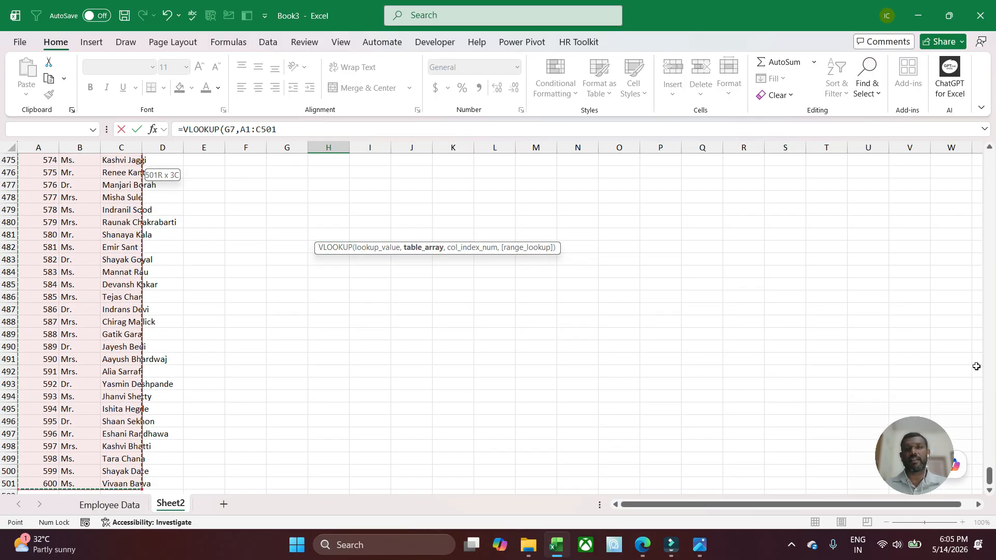
{"action": "left_click_drag", "start_coordinate": [992, 480], "coordinate": [992, 163]}
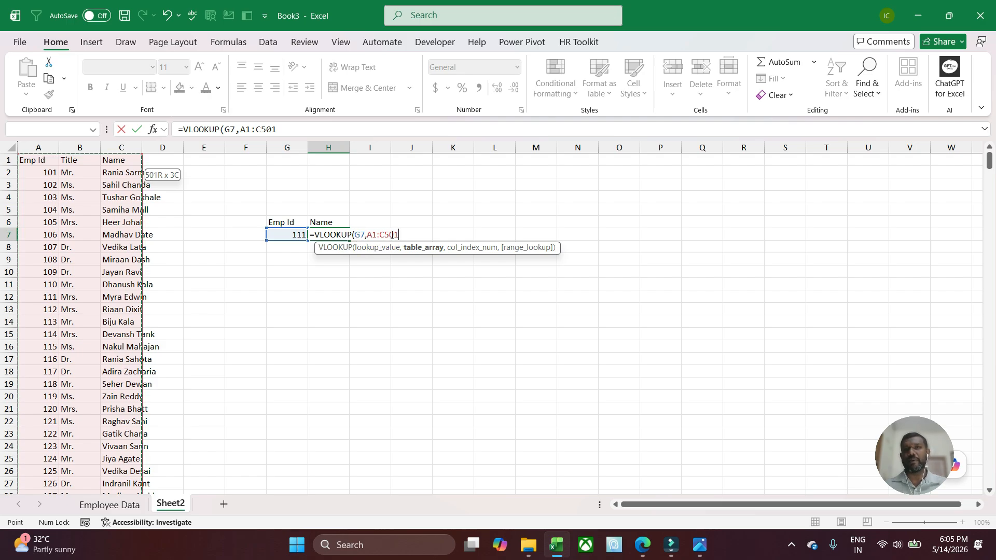
{"action": "type", "text": ","}
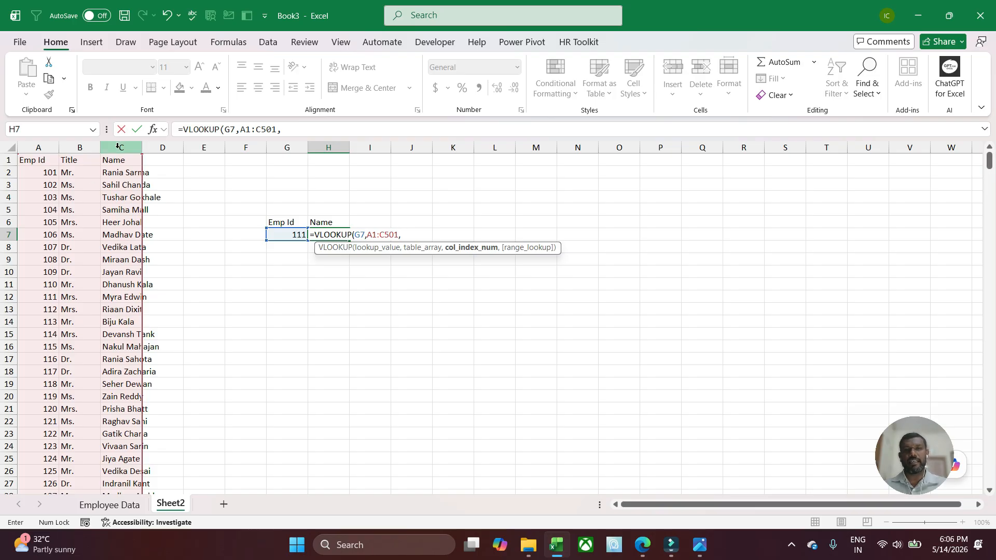
Complete the H7 VLOOKUP with column index 3 and range lookup 0 for an exact match
{"action": "type", "text": ",0"}
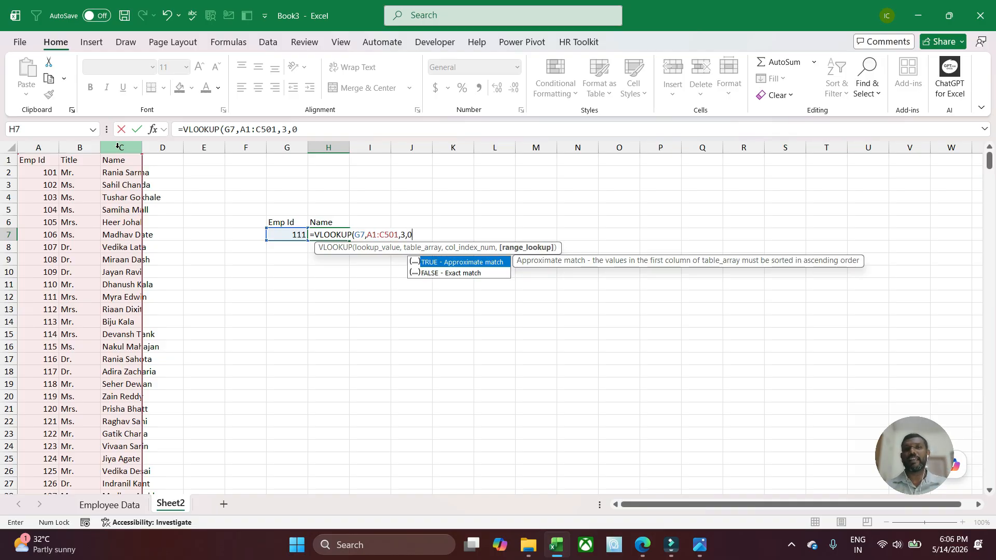
{"action": "key", "text": "Down"}
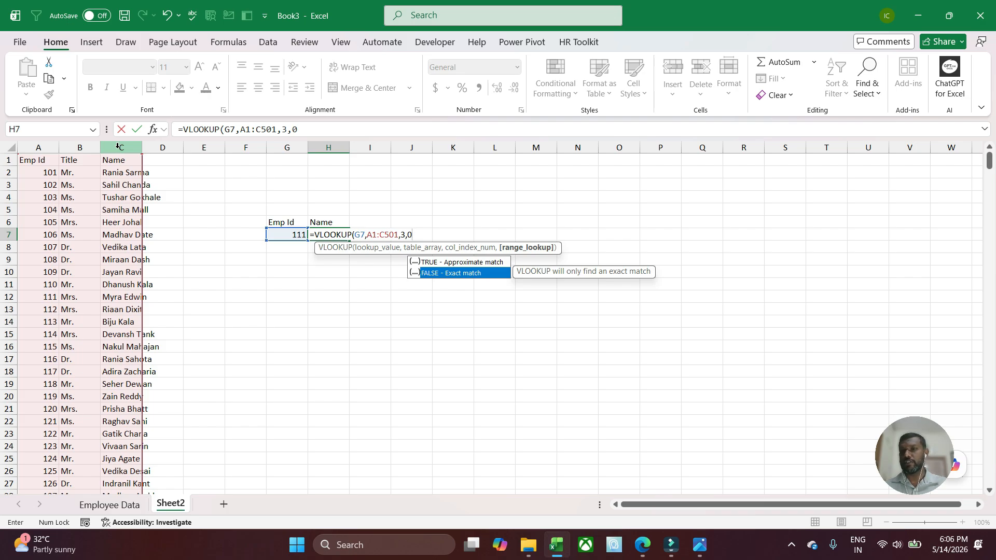
{"action": "key", "text": "Tab"}
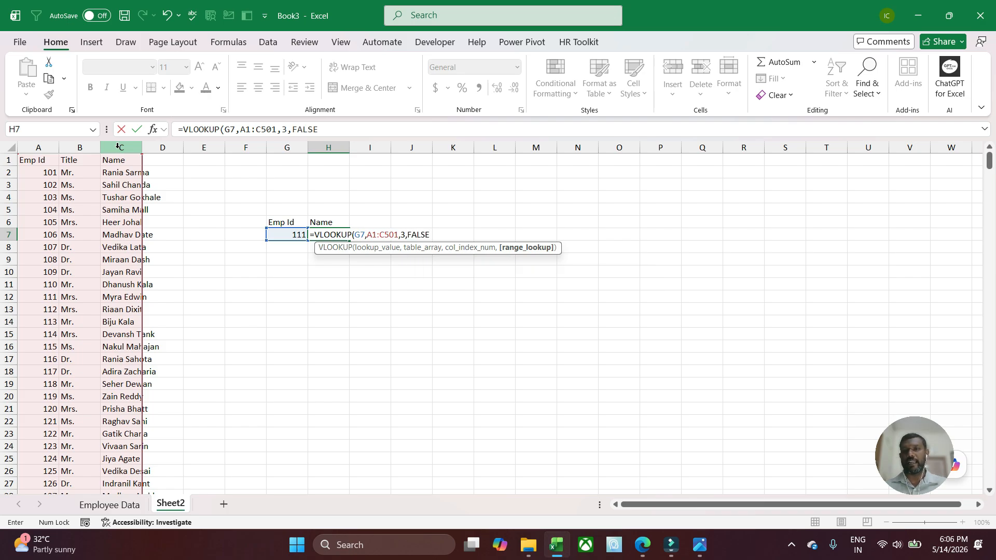
{"action": "key", "text": "BackSpace"}
{"action": "key", "text": "BackSpace"}
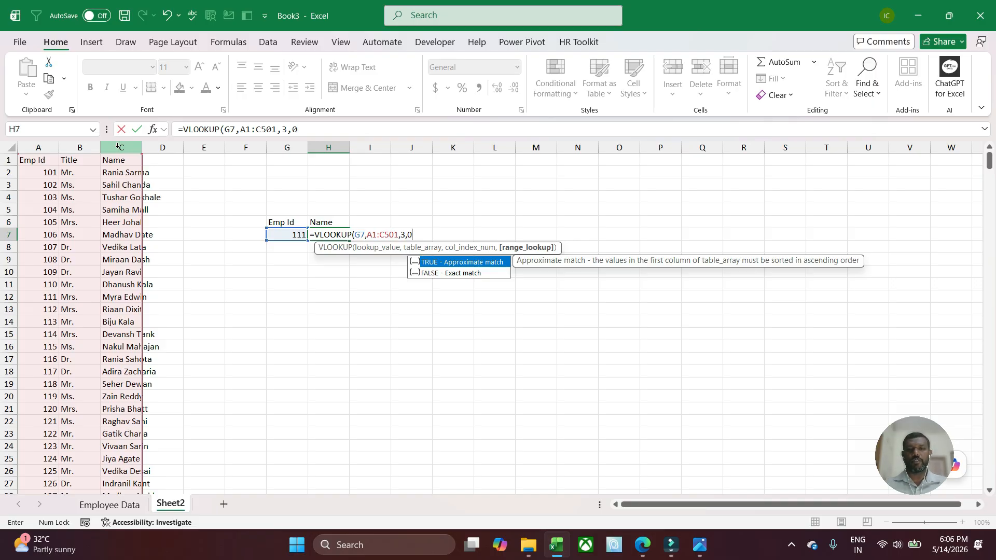
{"action": "type", "text": ")"}
{"action": "key", "text": "Return"}
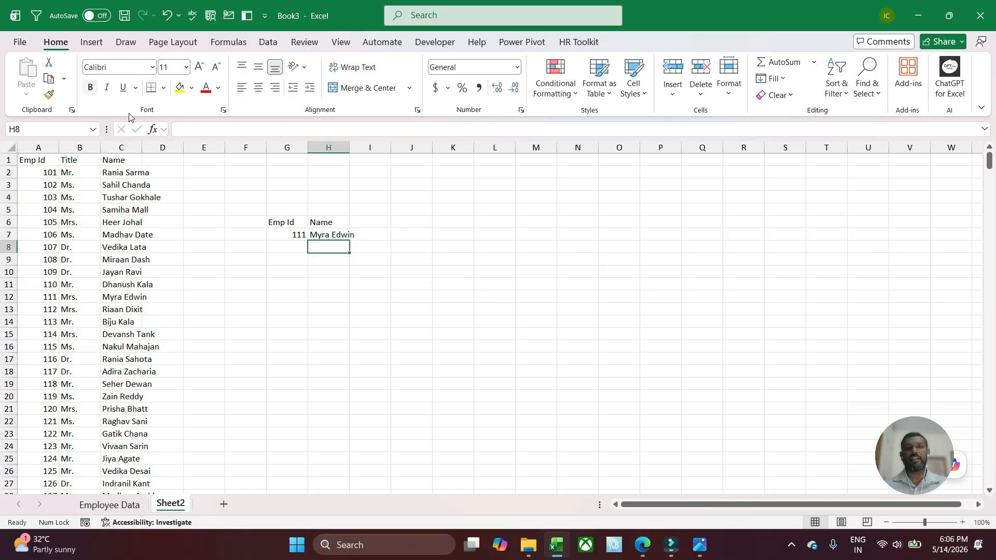
Change the lookup employee ID in G7 to 103 to test the VLOOKUP formula
{"action": "left_click", "coordinate": [340, 235]}
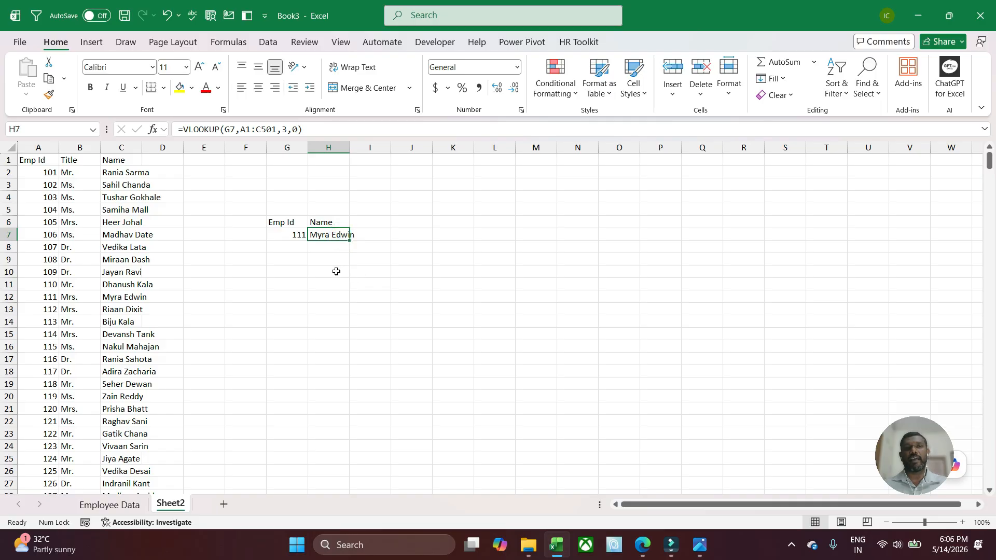
{"action": "left_click", "coordinate": [295, 236]}
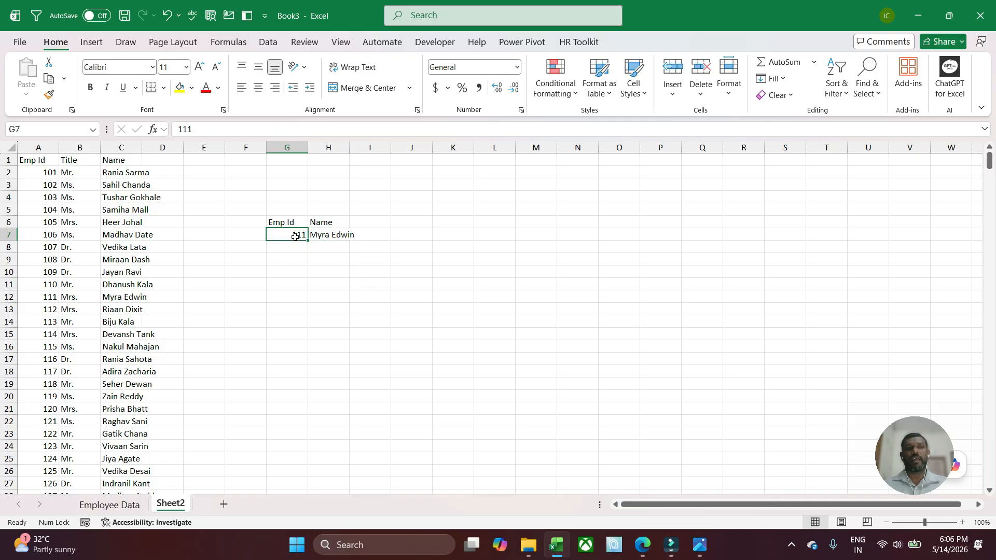
{"action": "type", "text": "103"}
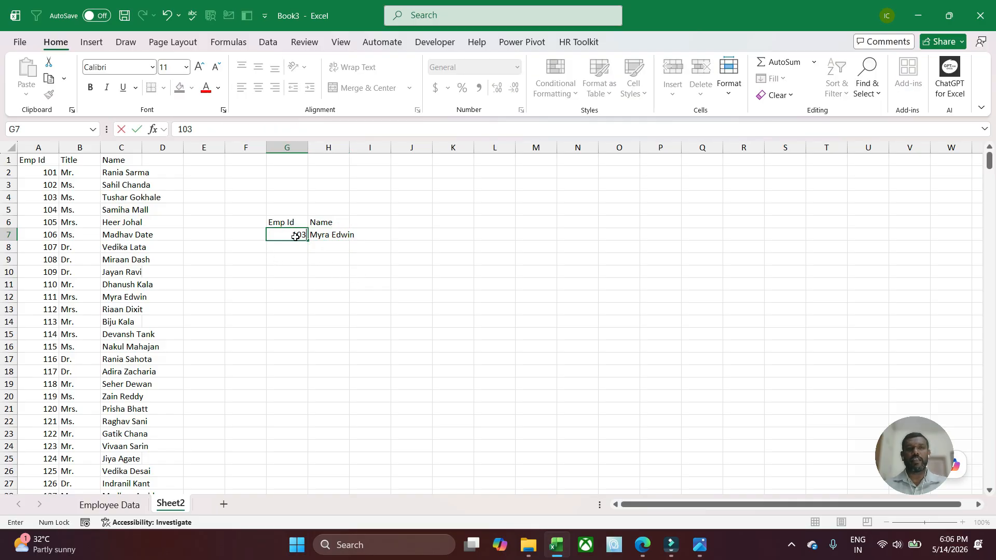
{"action": "key", "text": "Return"}
{"action": "left_click", "coordinate": [296, 237]}
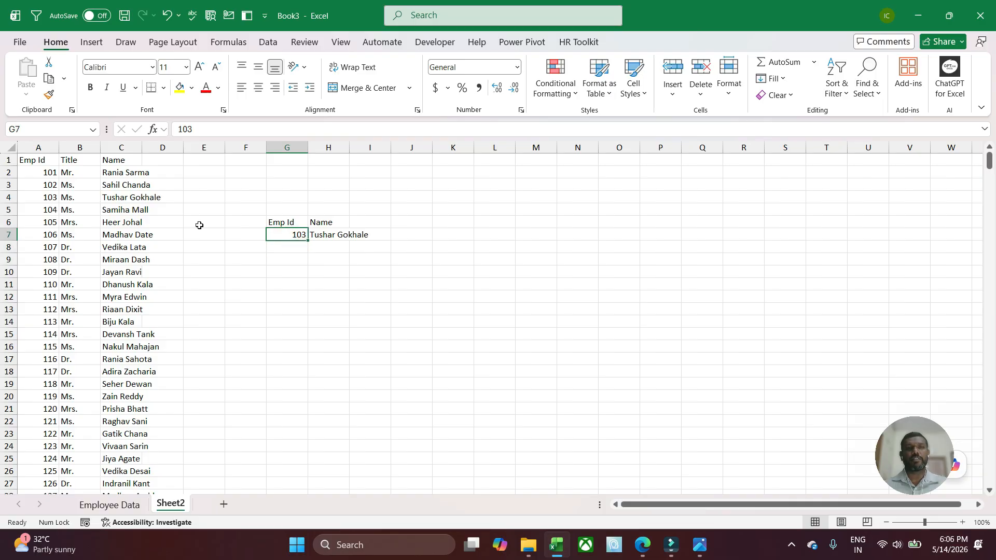
Compare the source row for employee ID 103 with the lookup ID in G7 and the formula result in H7
{"action": "left_click_drag", "start_coordinate": [35, 198], "coordinate": [124, 198]}
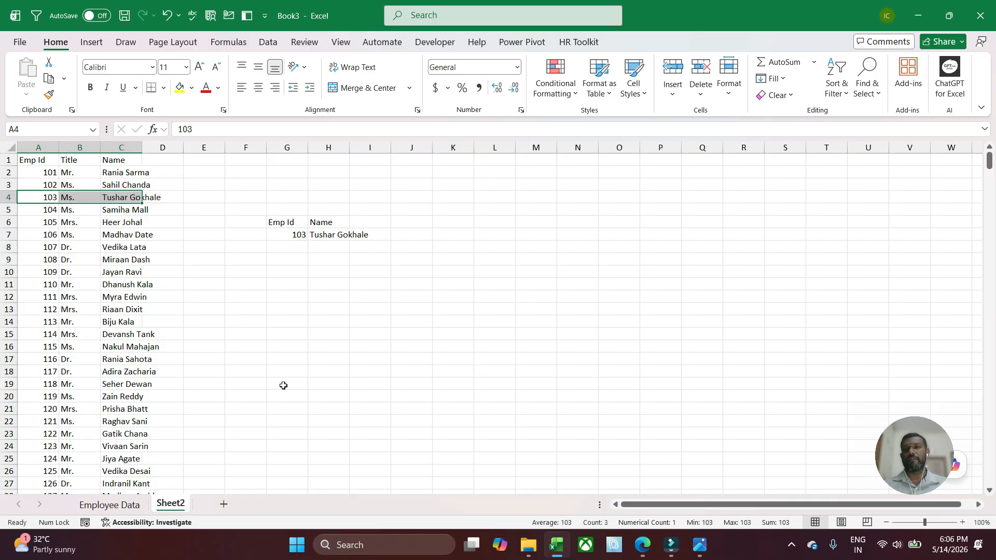
{"action": "left_click", "coordinate": [291, 274]}
{"action": "left_click", "coordinate": [285, 236]}
{"action": "left_click", "coordinate": [322, 235]}
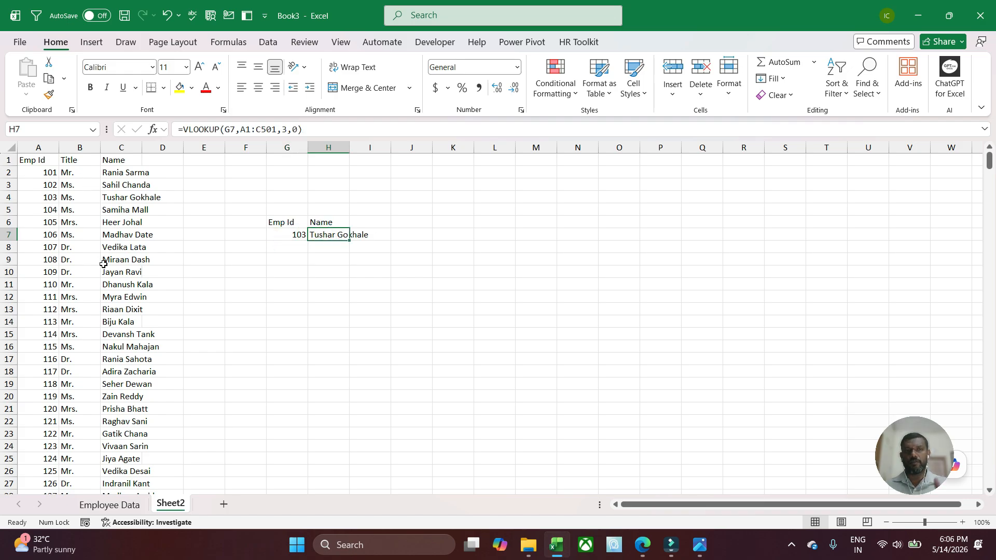
Add a Title header in I6 and auto-fit column H to its contents
{"action": "left_click", "coordinate": [369, 222]}
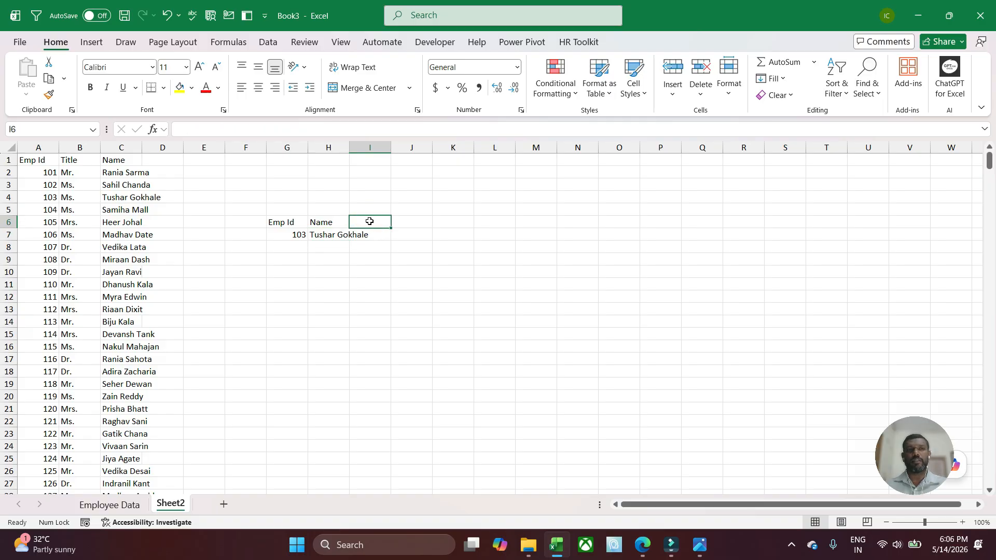
{"action": "type", "text": "Title"}
{"action": "key", "text": "Return"}
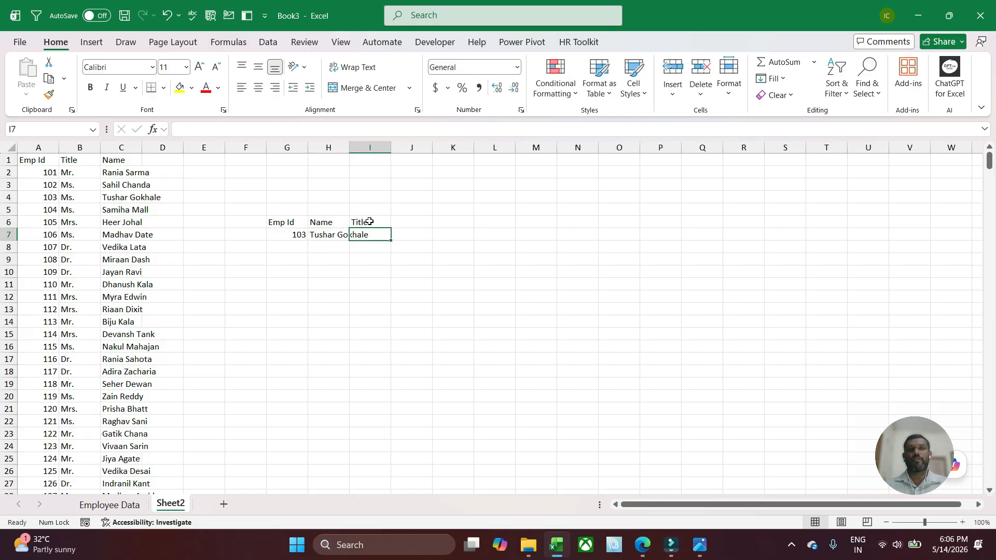
{"action": "double_click", "coordinate": [350, 148]}
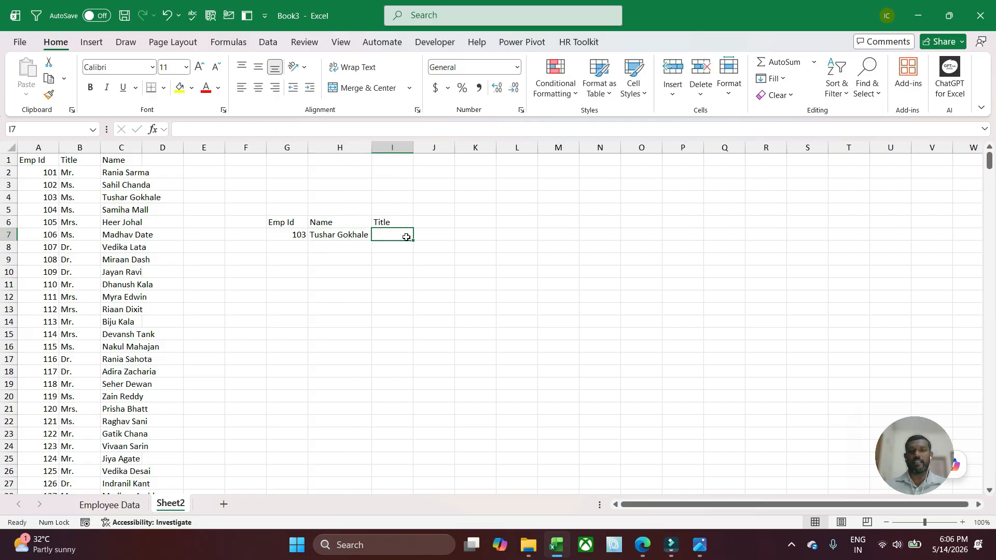
Enter =VLOOKUP(G7,A1:C501,2,0) in I7 to return the employee's title
{"action": "type", "text": "=vlo"}
{"action": "key", "text": "Tab"}
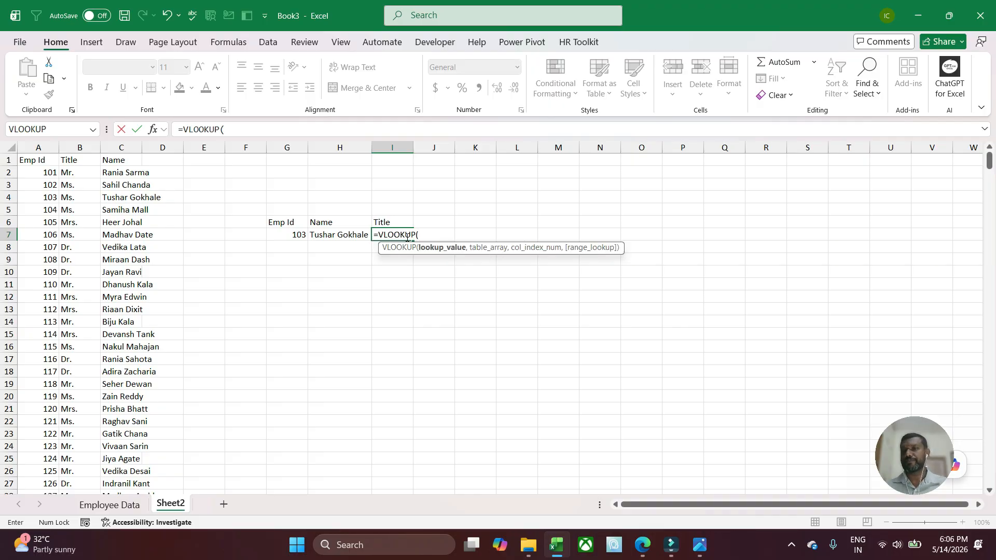
{"action": "left_click", "coordinate": [295, 234]}
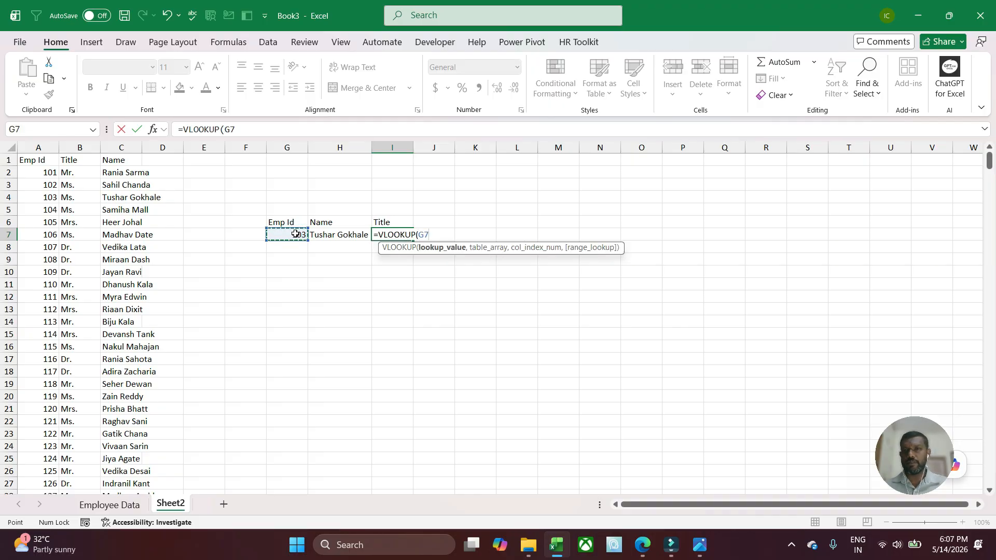
{"action": "type", "text": ","}
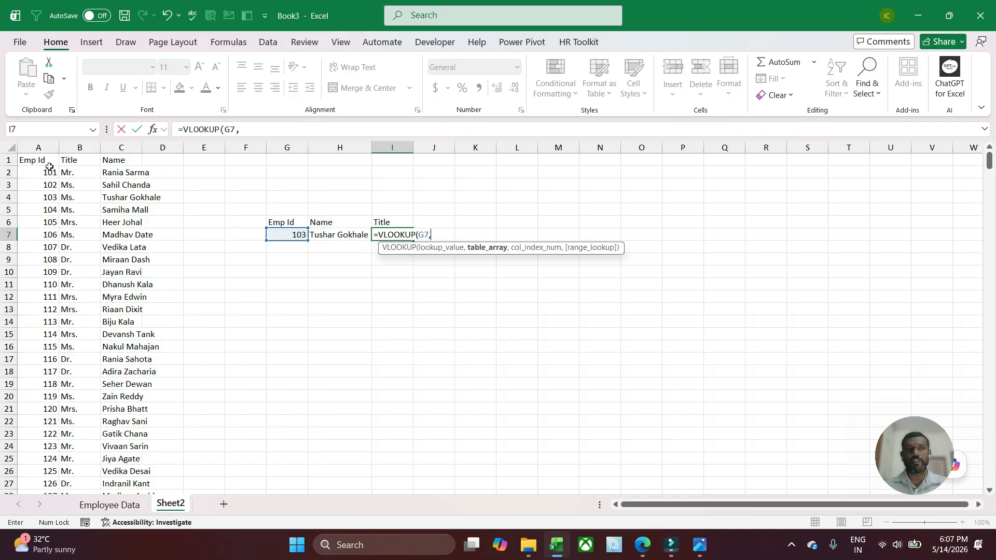
{"action": "left_click_drag", "start_coordinate": [41, 161], "coordinate": [120, 160]}
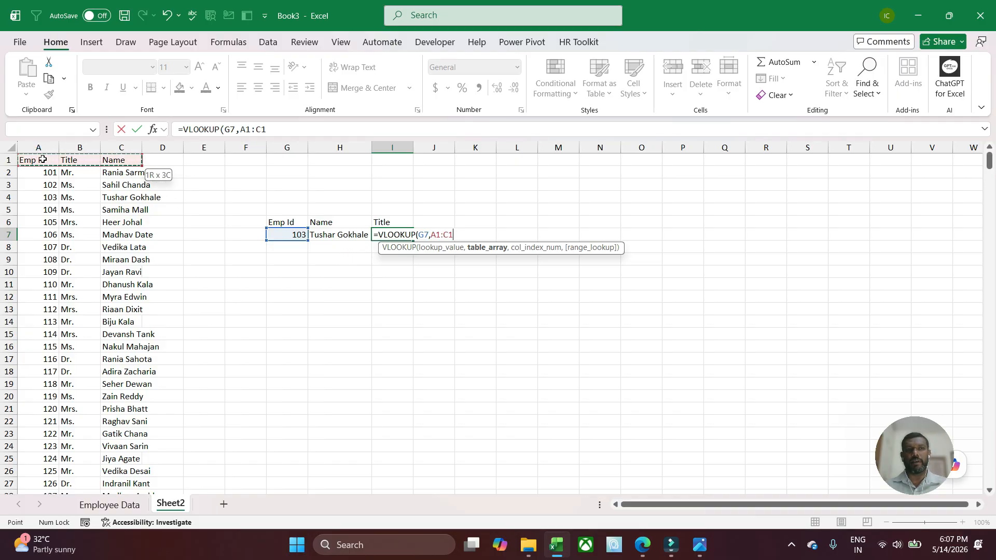
{"action": "key", "text": "ctrl+shift+Down"}
{"action": "type", "text": ","}
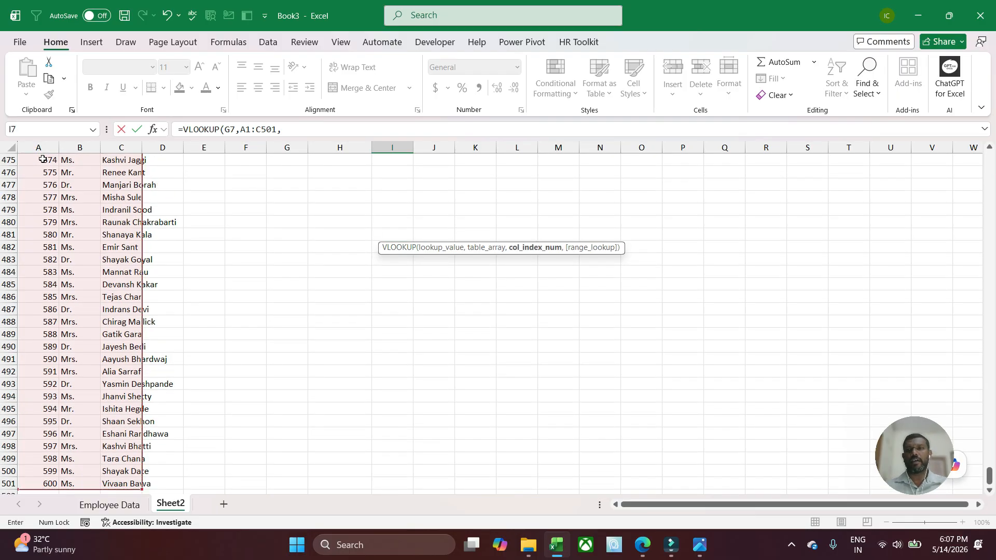
{"action": "left_click_drag", "start_coordinate": [990, 475], "coordinate": [995, 151]}
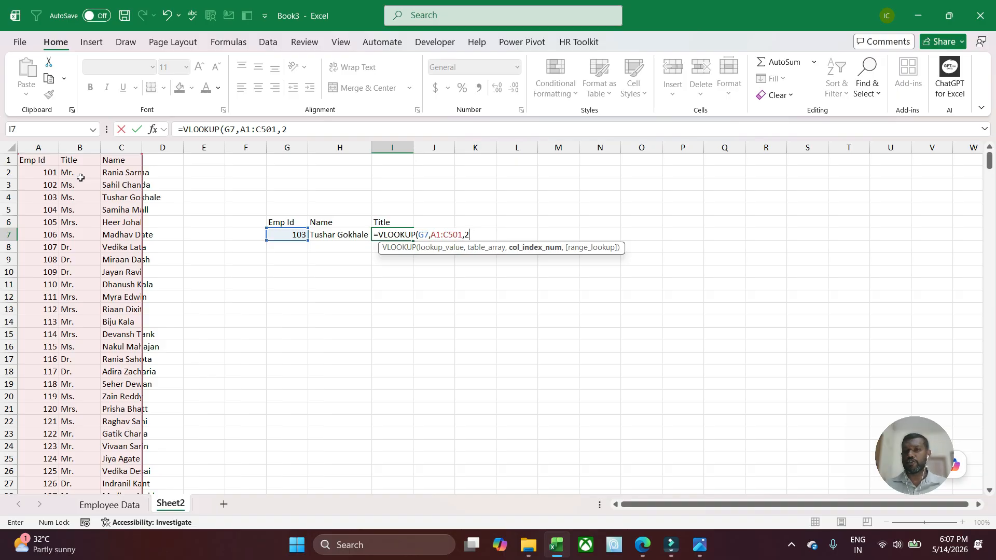
{"action": "type", "text": ",0)"}
{"action": "key", "text": "Return"}
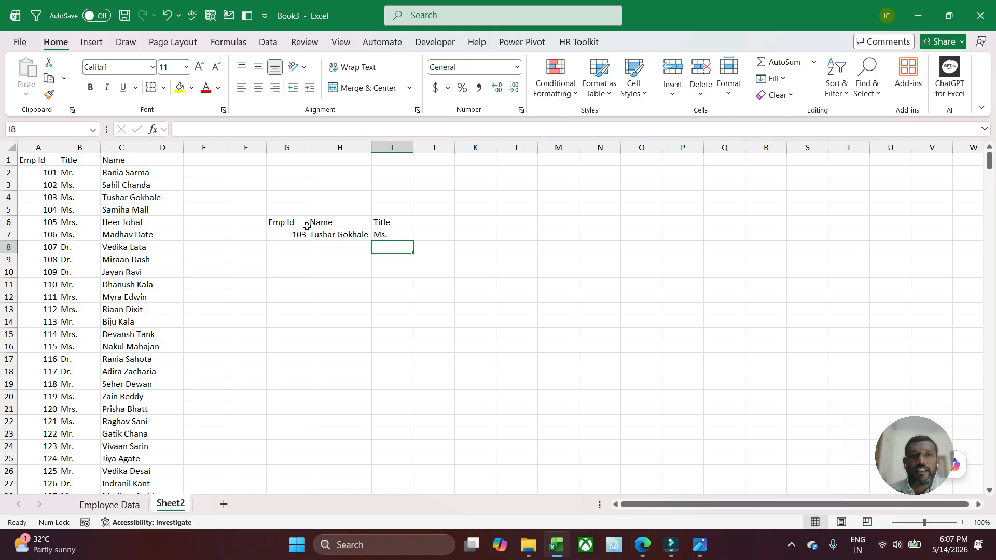
Clear the lookup ID in G7 and the VLOOKUP formulas in H7 and I7
{"action": "left_click", "coordinate": [390, 234]}
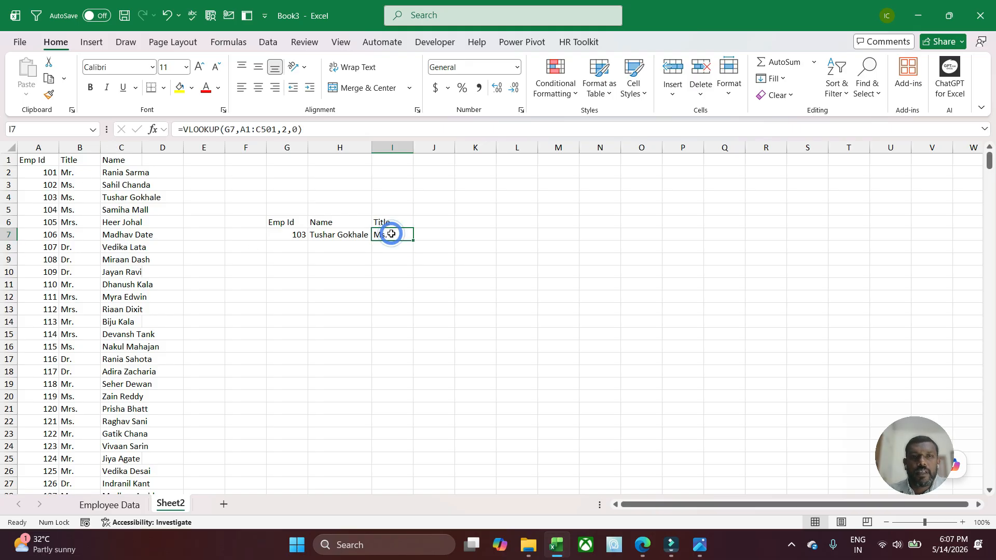
{"action": "left_click", "coordinate": [297, 237]}
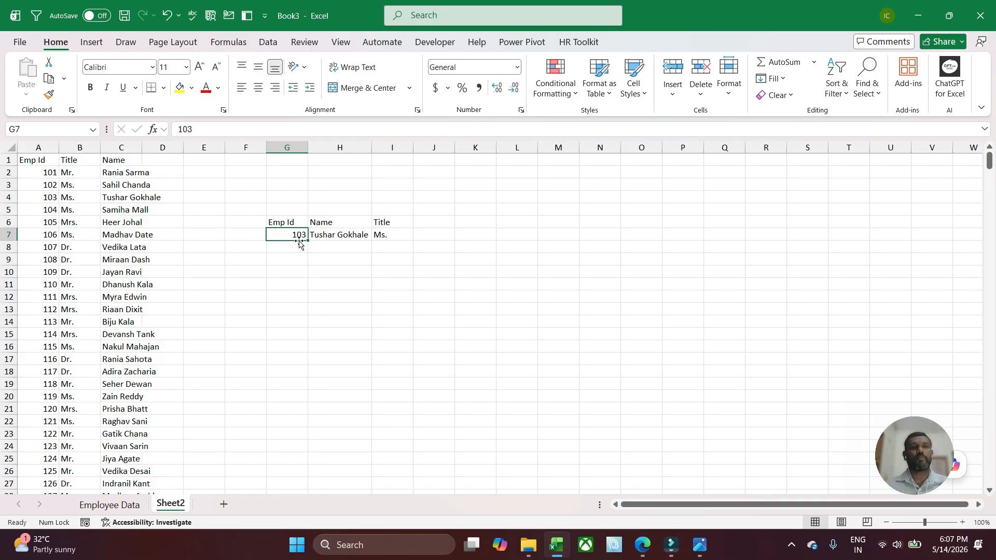
{"action": "key", "text": "Delete"}
{"action": "left_click", "coordinate": [338, 234]}
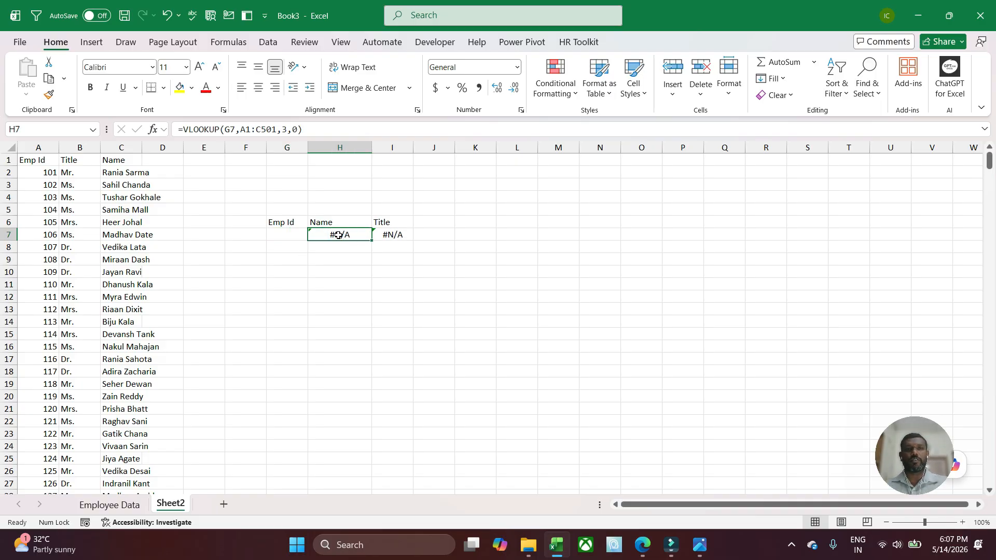
{"action": "key", "text": "Delete"}
{"action": "left_click", "coordinate": [399, 237]}
{"action": "key", "text": "Delete"}
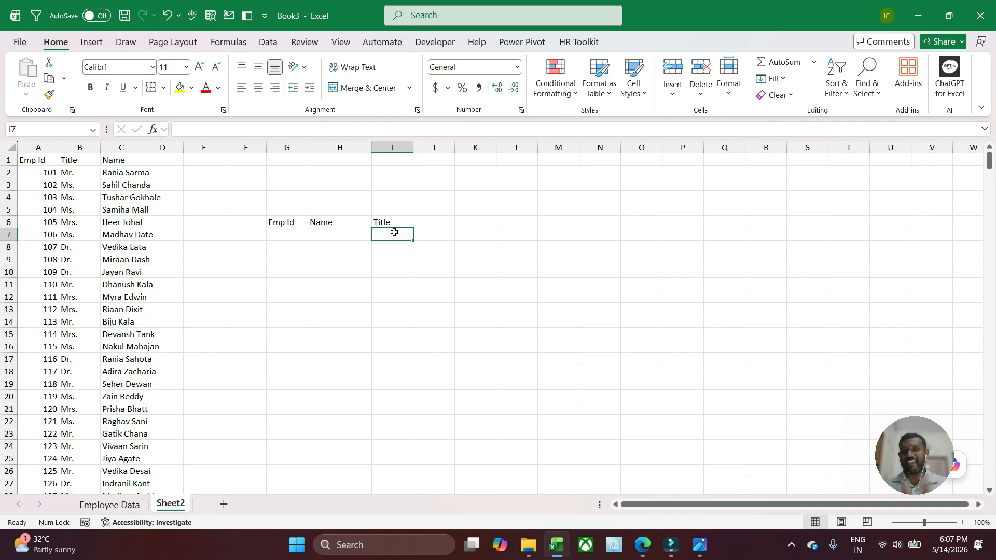
Copy employee IDs 103, 109, 118 and 124 from column A into the Emp Id column starting at G7
{"action": "left_click", "coordinate": [297, 233]}
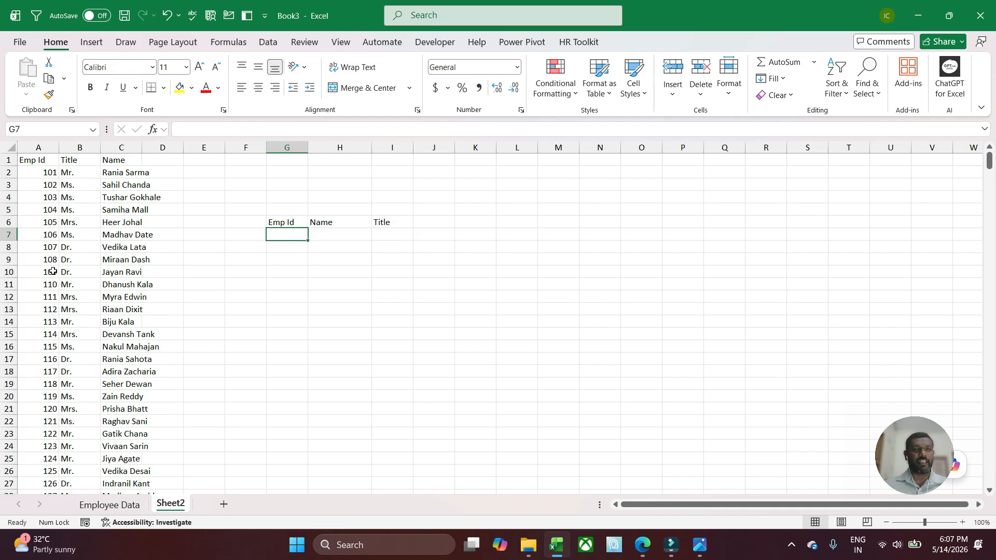
{"action": "left_click", "coordinate": [45, 197]}
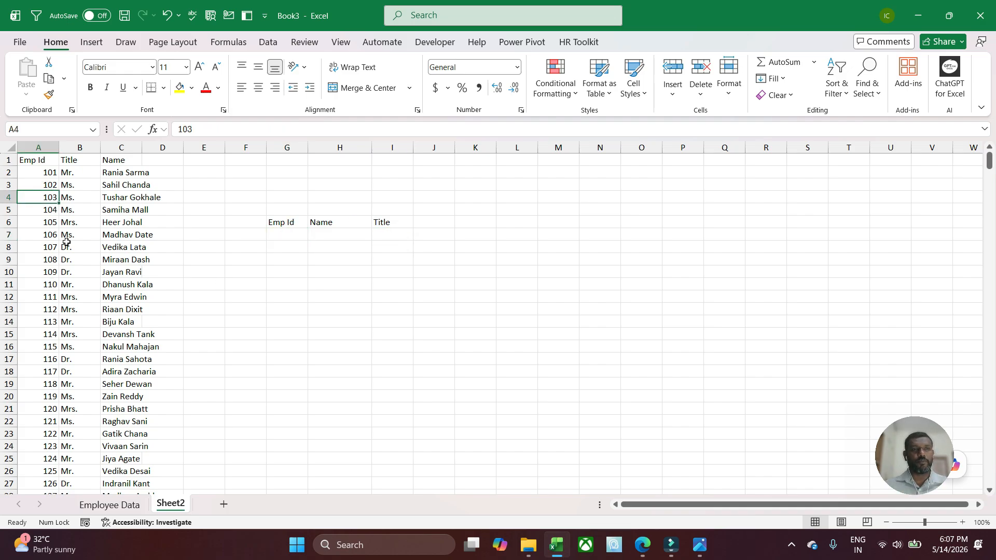
{"action": "left_click", "coordinate": [46, 270], "text": "ctrl"}
{"action": "left_click", "coordinate": [42, 384], "text": "ctrl"}
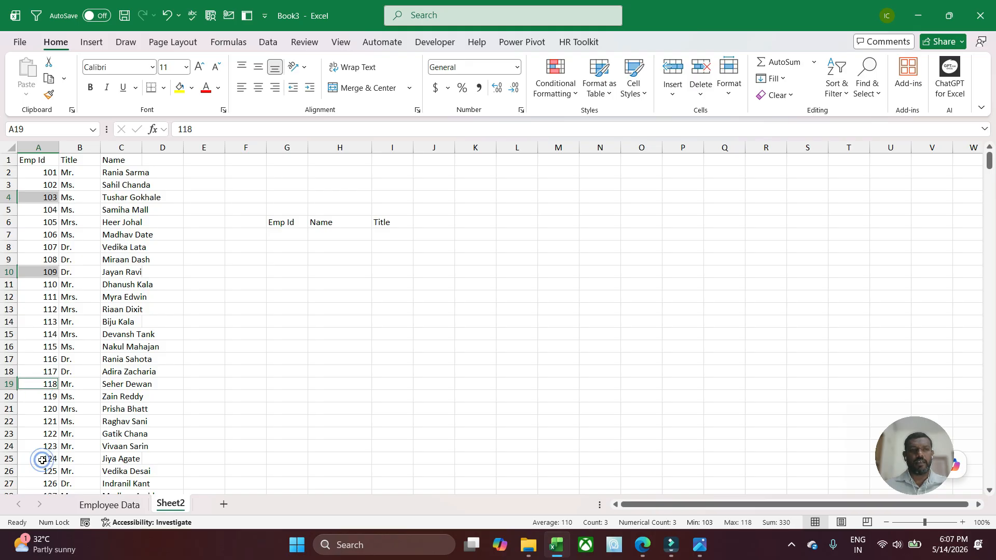
{"action": "left_click", "coordinate": [45, 459], "text": "ctrl"}
{"action": "key", "text": "ctrl+c"}
{"action": "left_click", "coordinate": [286, 236]}
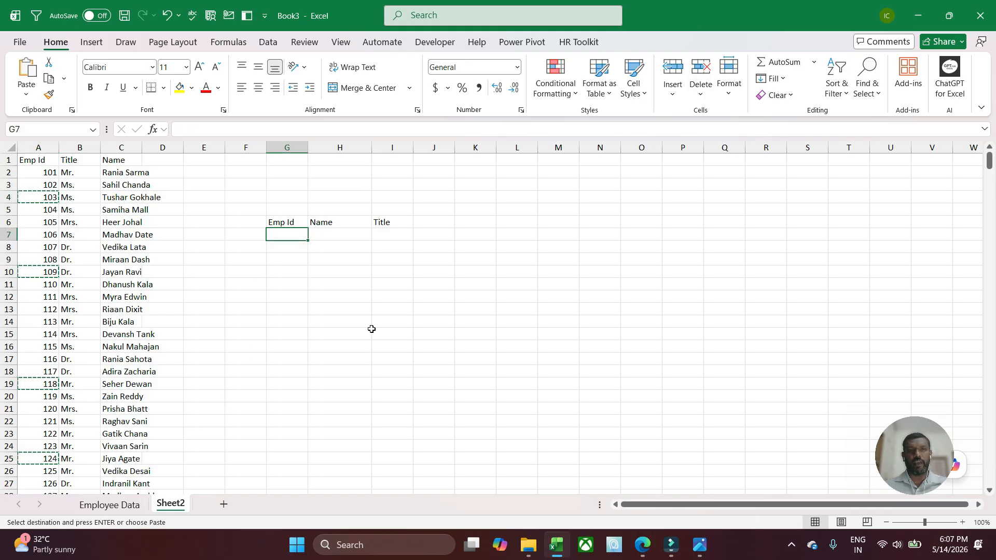
{"action": "key", "text": "ctrl+v"}
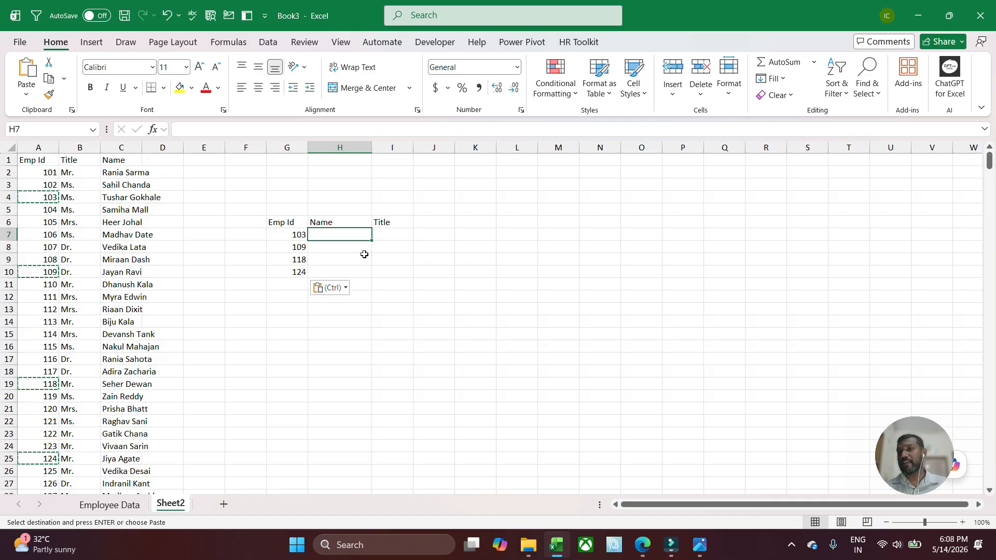
Enter =VLOOKUP(G7,A2:C501,3,0) in H7 to return the name, and fill it down to H10
{"action": "type", "text": "=vlo"}
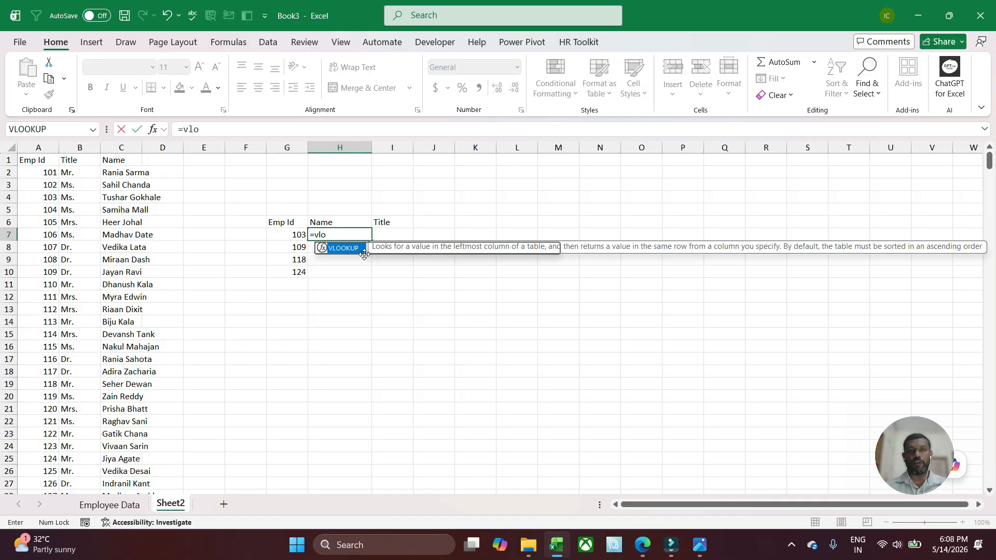
{"action": "key", "text": "Tab"}
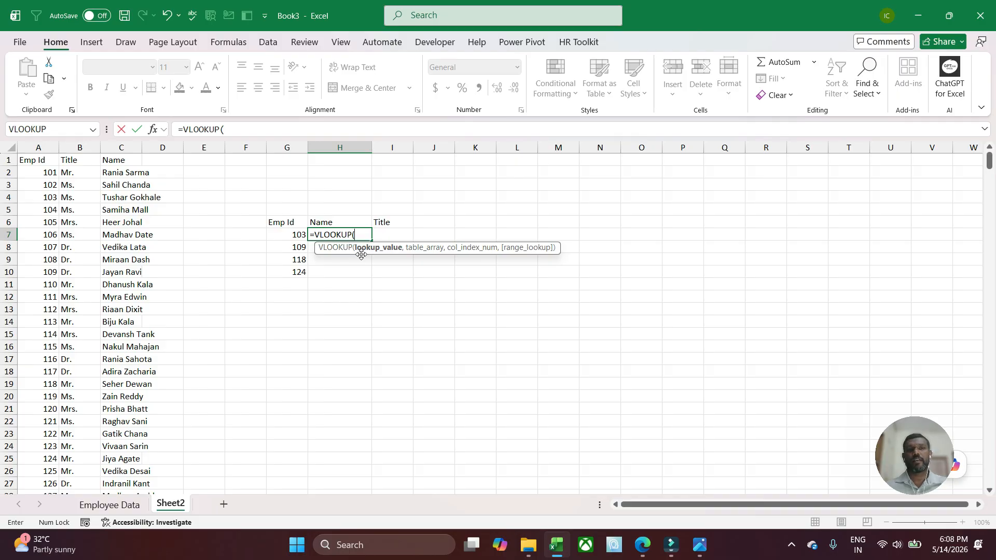
{"action": "left_click", "coordinate": [291, 234]}
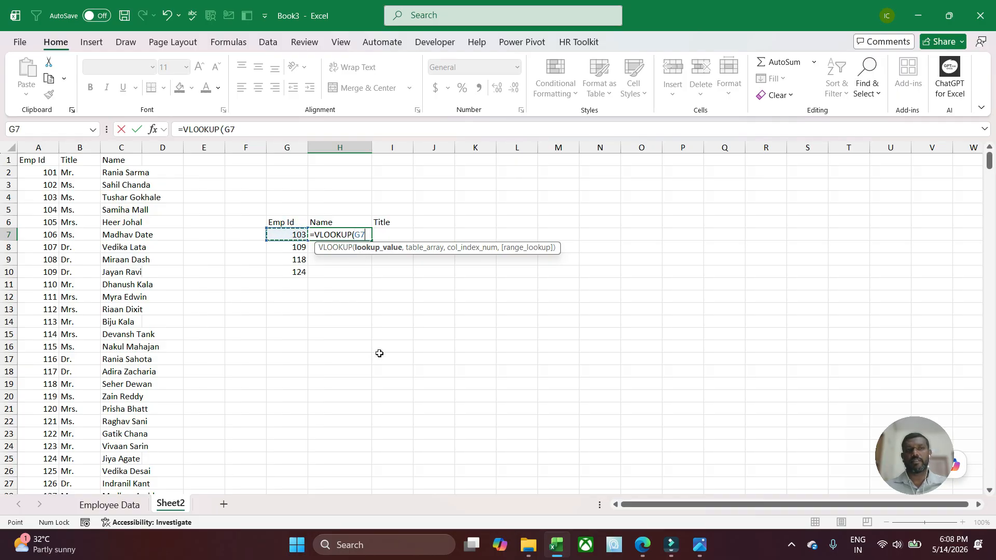
{"action": "type", "text": ","}
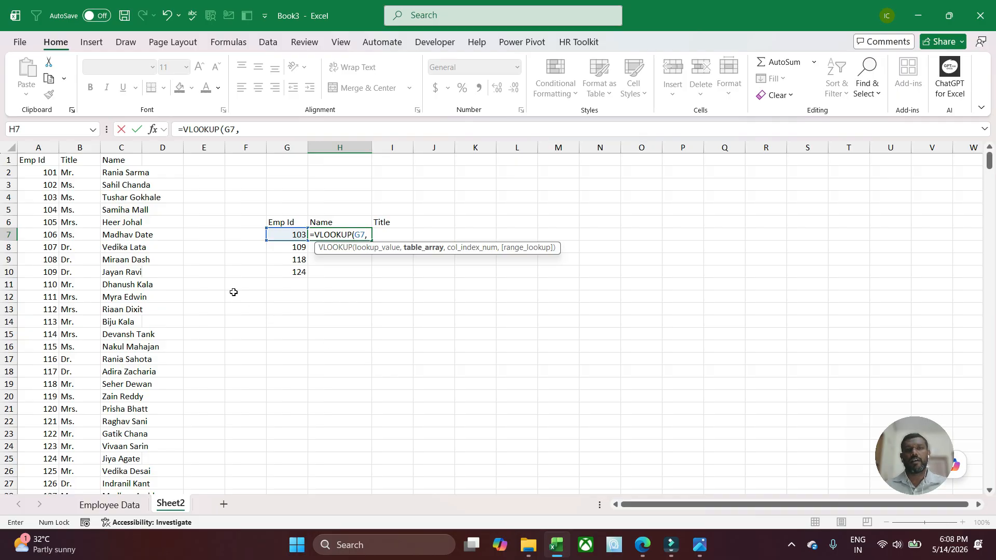
{"action": "left_click", "coordinate": [44, 173]}
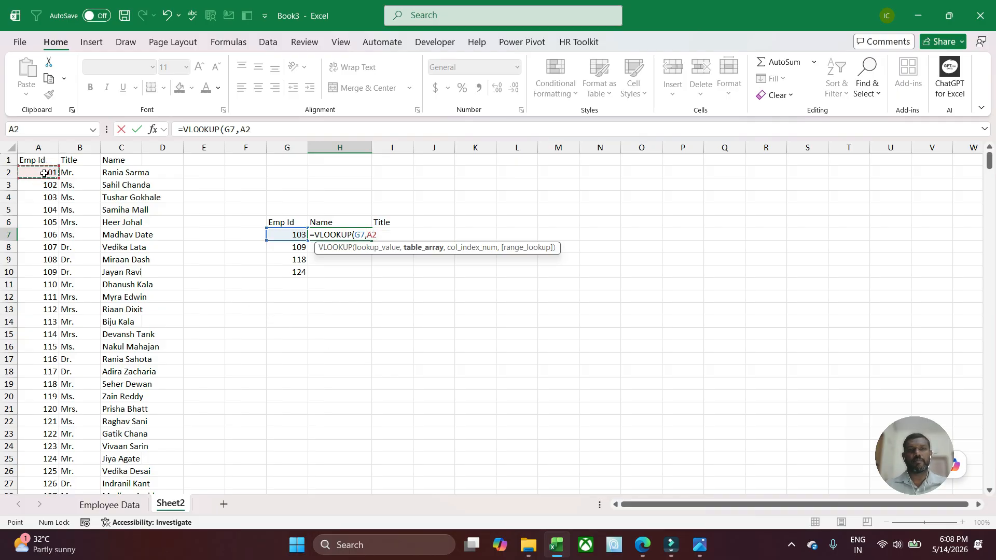
{"action": "key", "text": "ctrl+shift+Right"}
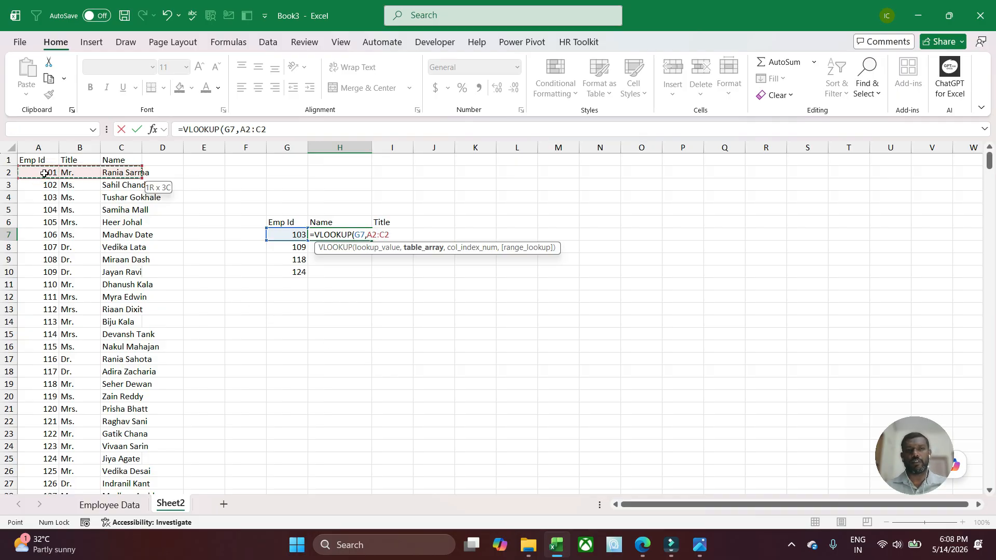
{"action": "key", "text": "ctrl+shift+Down"}
{"action": "type", "text": ","}
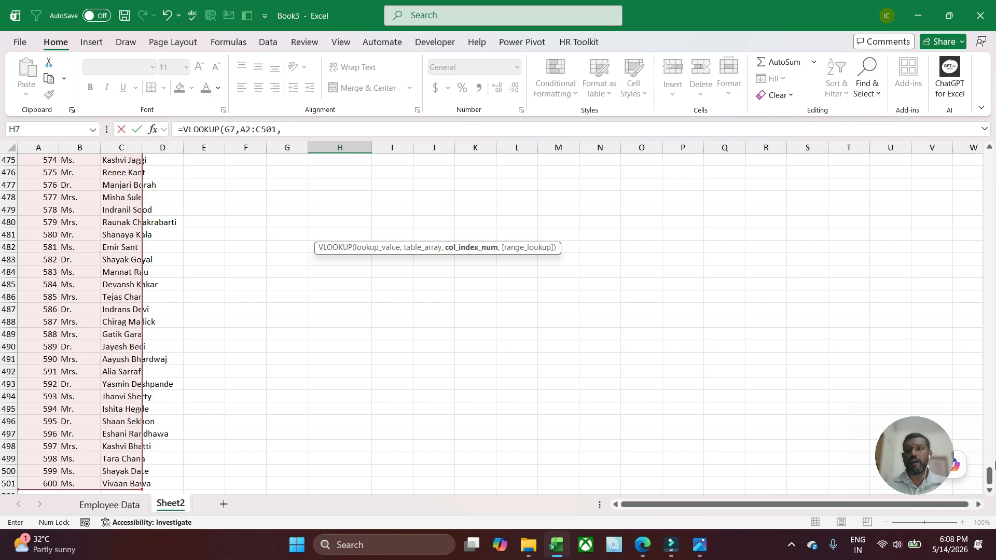
{"action": "left_click_drag", "start_coordinate": [989, 474], "coordinate": [990, 155]}
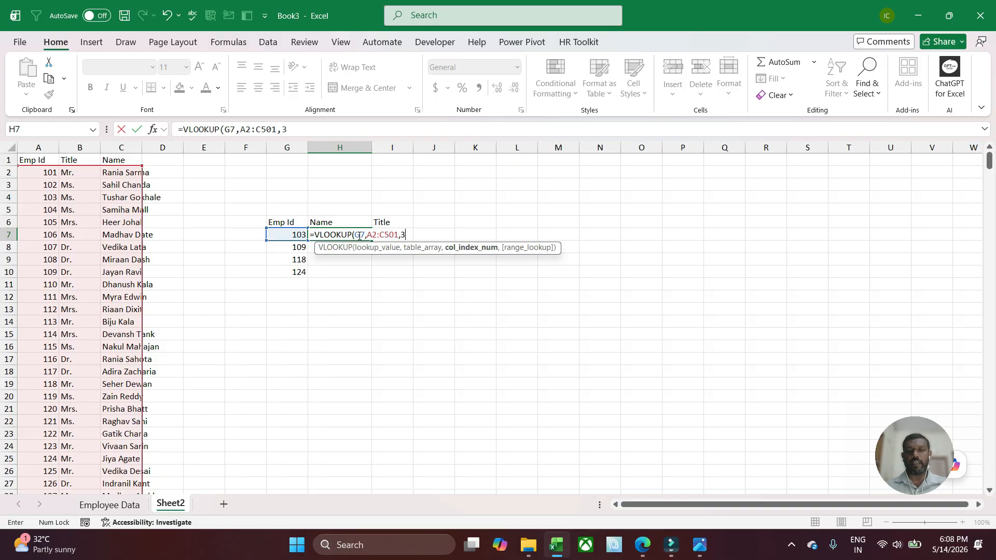
{"action": "type", "text": ",0)"}
{"action": "key", "text": "Return"}
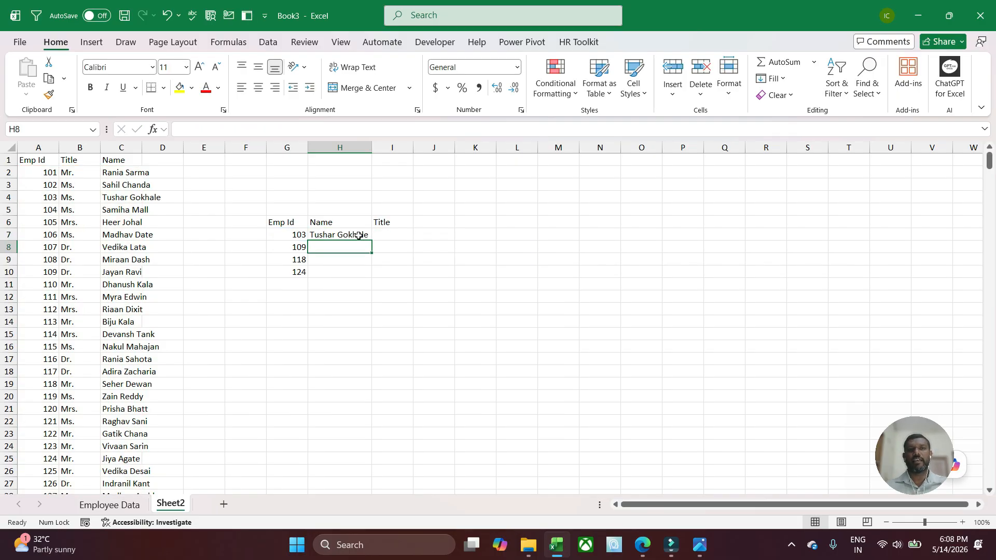
{"action": "left_click", "coordinate": [358, 235]}
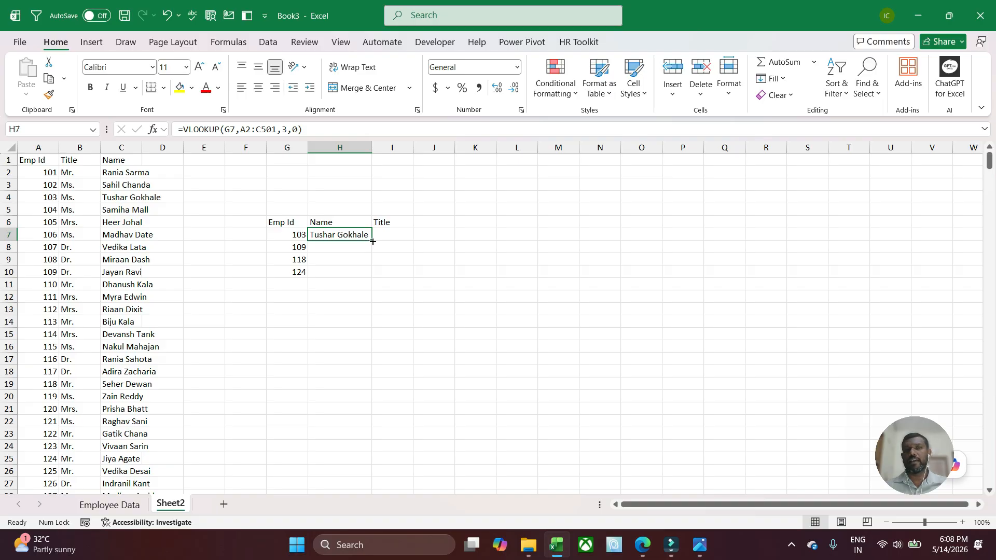
{"action": "left_click_drag", "start_coordinate": [372, 240], "coordinate": [366, 276]}
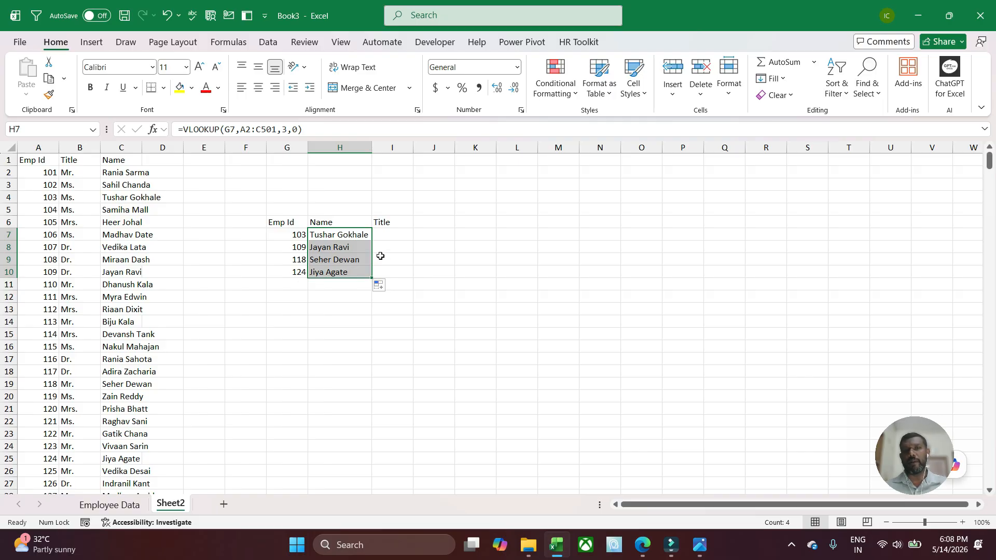
Enter =VLOOKUP(G7,A2:C501,1,0) in I7 under the Title header
{"action": "left_click", "coordinate": [383, 236]}
{"action": "type", "text": "=vl"}
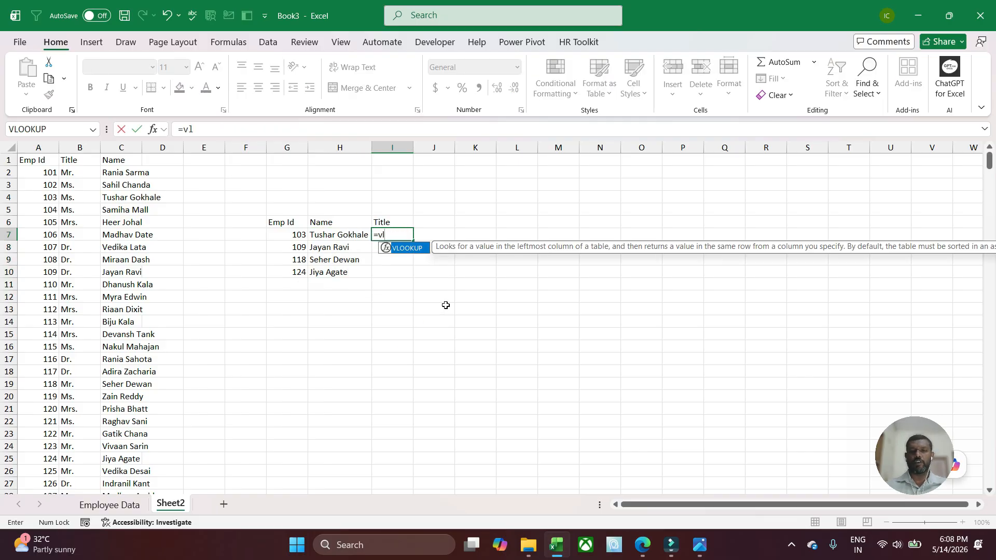
{"action": "key", "text": "Tab"}
{"action": "left_click", "coordinate": [285, 236]}
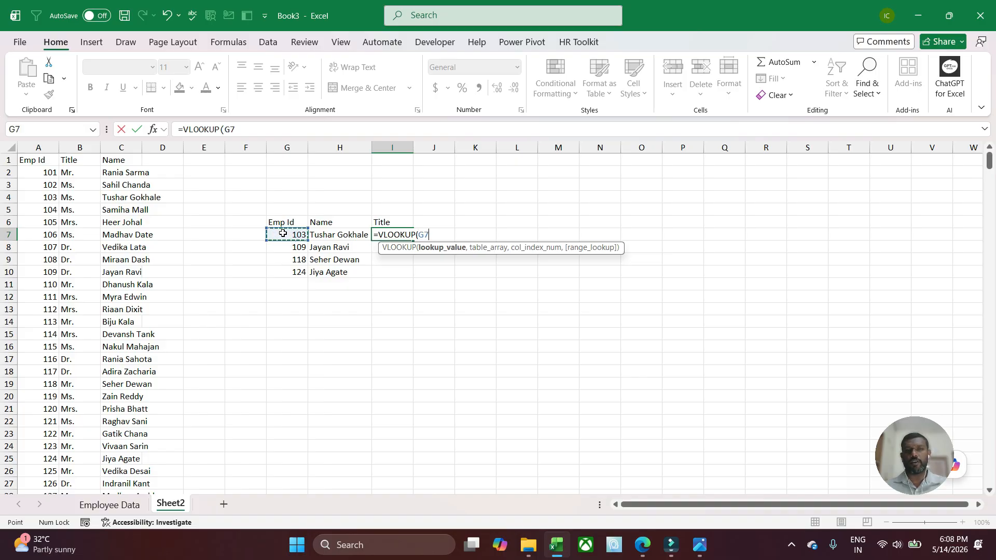
{"action": "type", "text": ","}
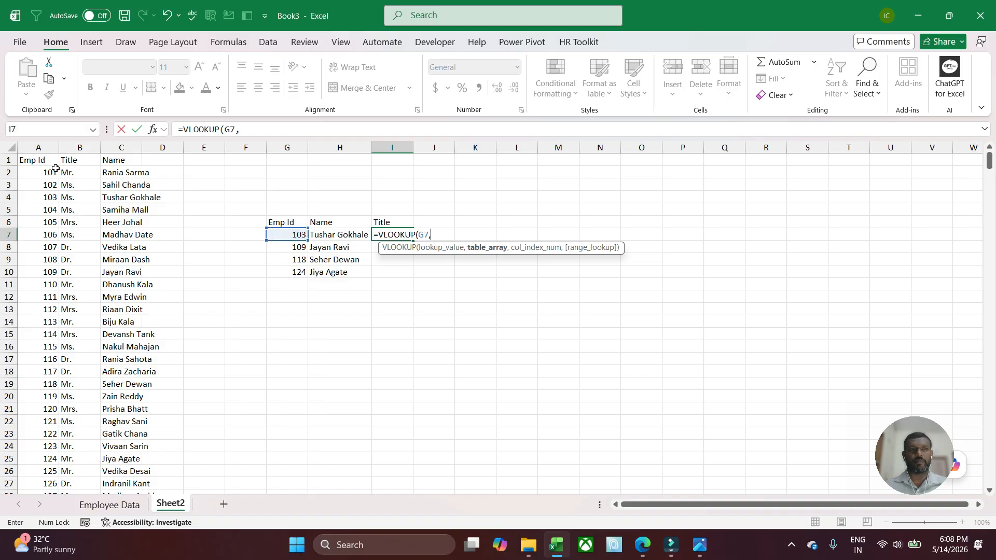
{"action": "left_click_drag", "start_coordinate": [46, 173], "coordinate": [125, 173]}
{"action": "key", "text": "ctrl+shift+Down"}
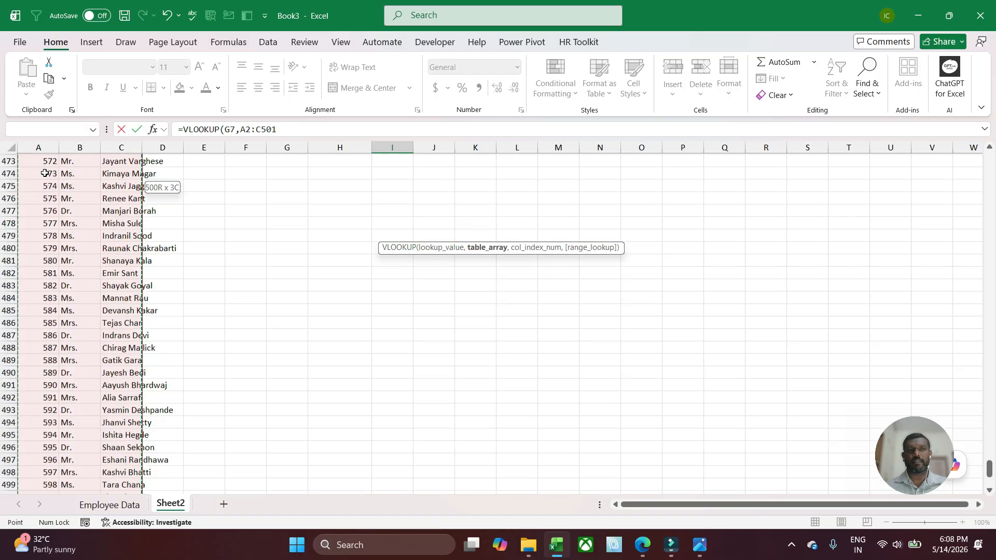
{"action": "type", "text": ","}
{"action": "left_click_drag", "start_coordinate": [990, 474], "coordinate": [989, 161]}
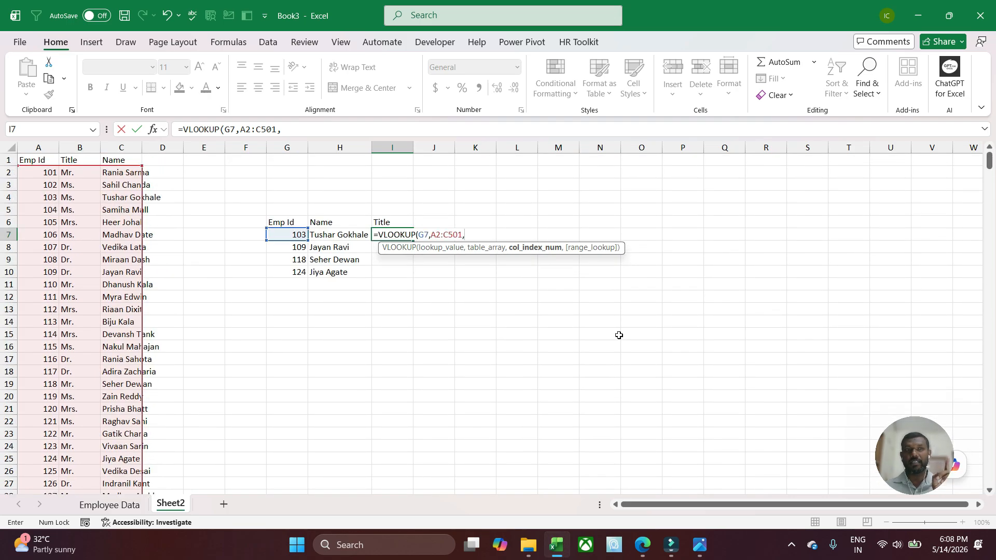
{"action": "type", "text": "1,0"}
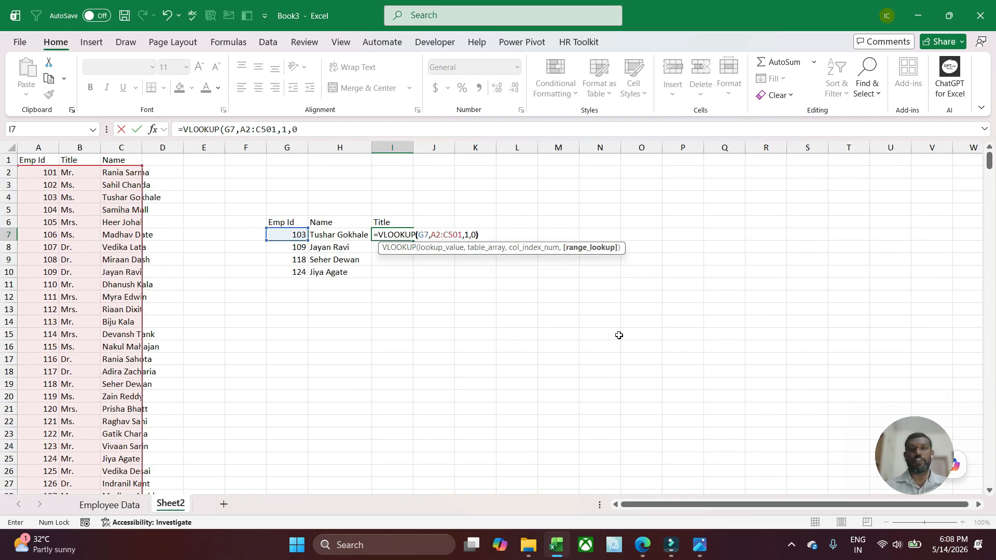
{"action": "key", "text": "Return"}
Change the column index in the I7 VLOOKUP formula to 2 and fill the formula down to I10
{"action": "left_click", "coordinate": [405, 234]}
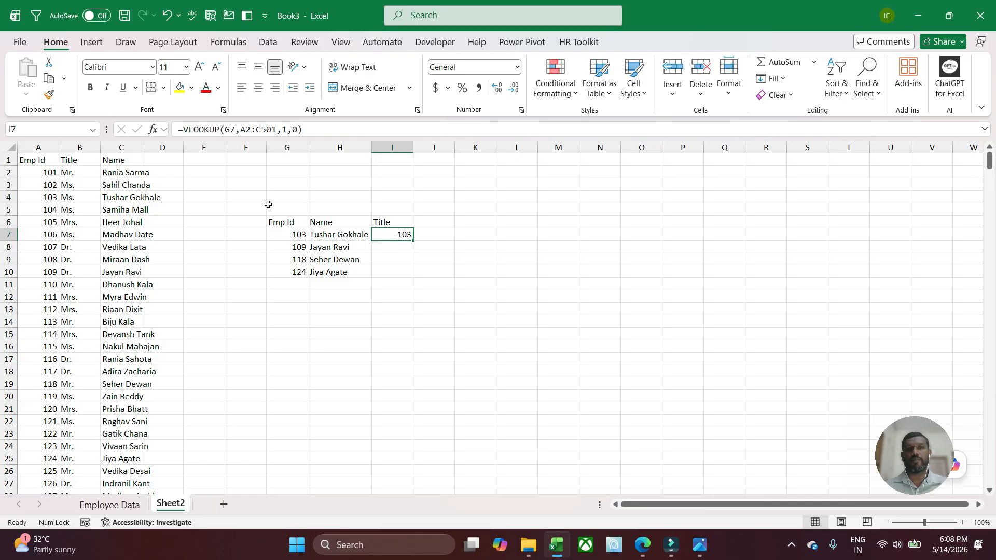
{"action": "left_click", "coordinate": [284, 129]}
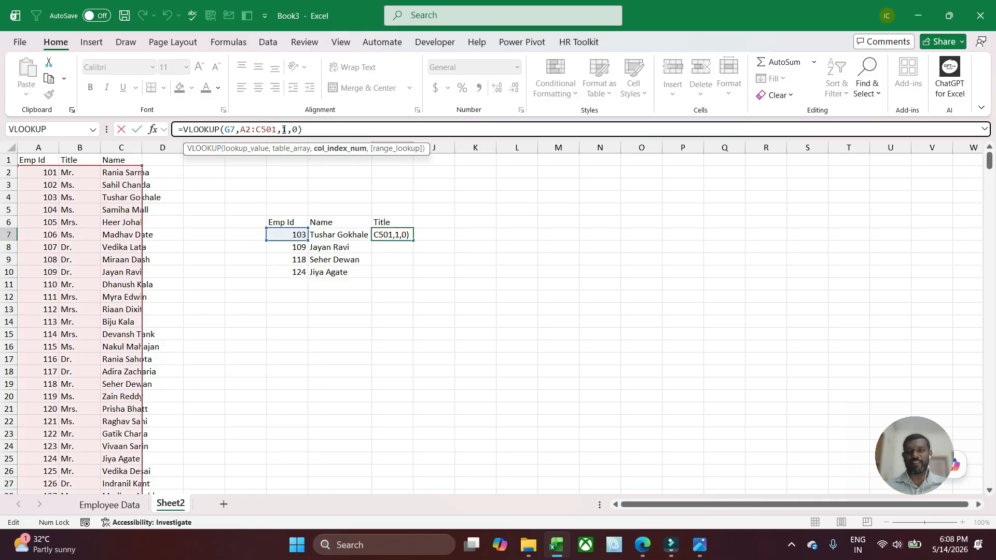
{"action": "key", "text": "Delete"}
{"action": "type", "text": "2"}
{"action": "key", "text": "Return"}
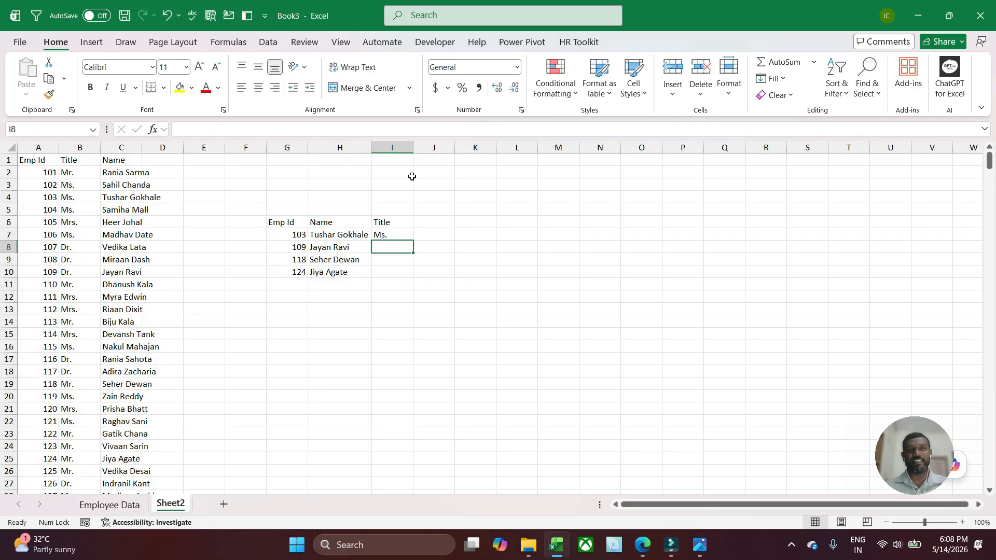
{"action": "left_click", "coordinate": [402, 233]}
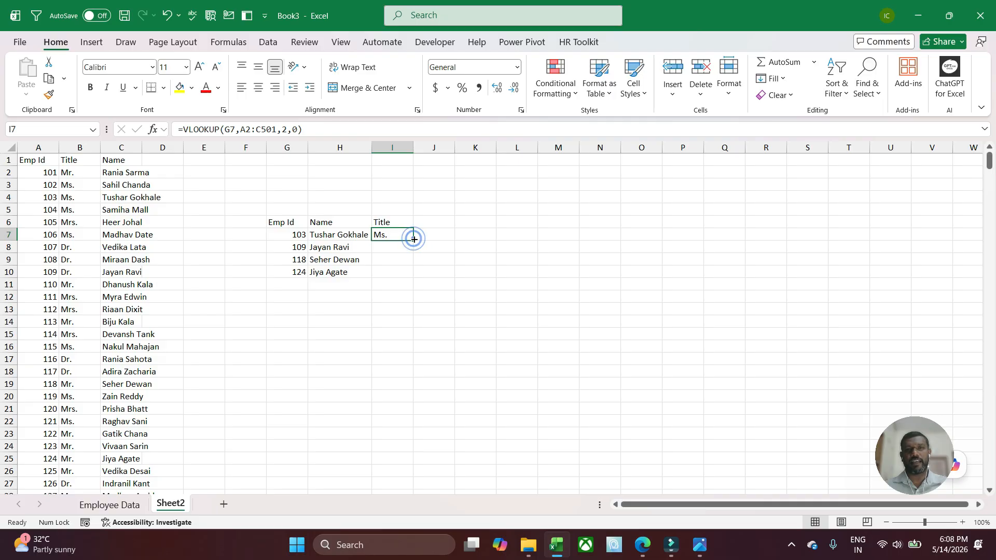
{"action": "double_click", "coordinate": [414, 239]}
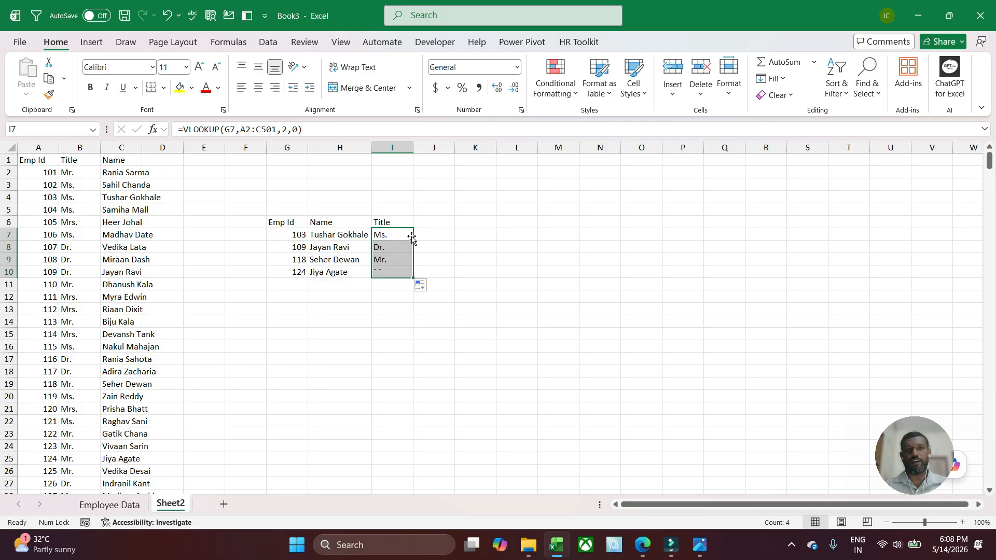
Change the lookup employee ID in G10 to 101 to test the filled-down VLOOKUP formulas
{"action": "left_click", "coordinate": [287, 305]}
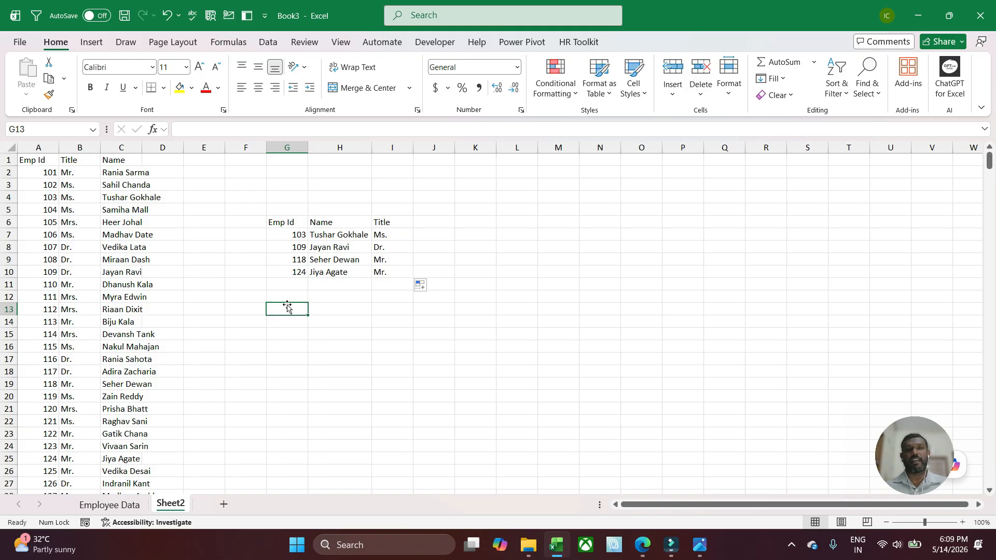
{"action": "left_click", "coordinate": [293, 273]}
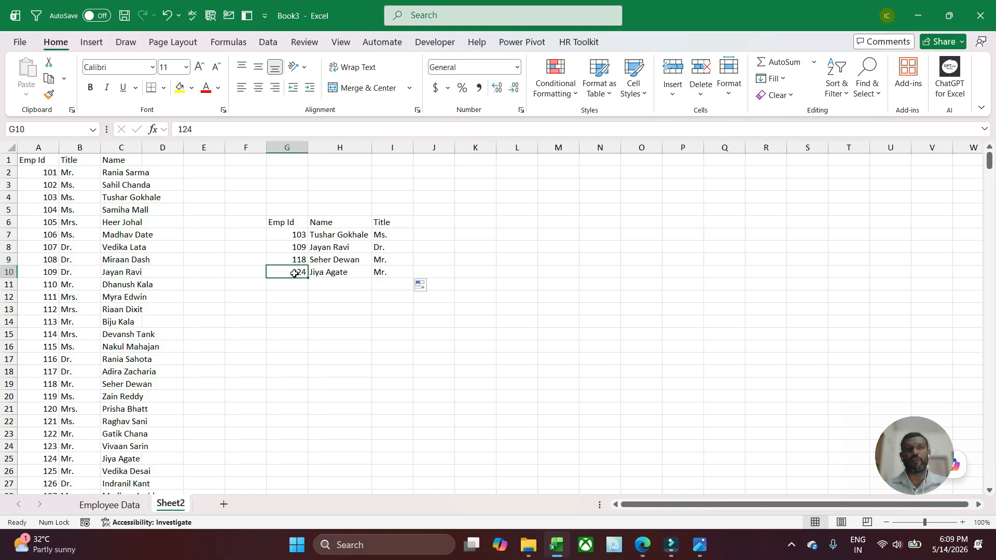
{"action": "type", "text": "101"}
{"action": "key", "text": "Return"}
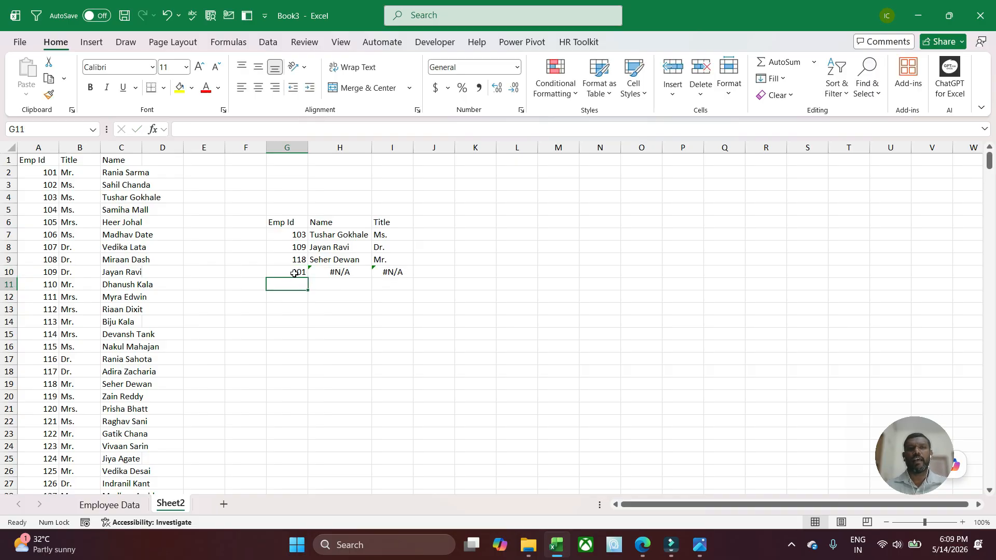
{"action": "key", "text": "Up"}
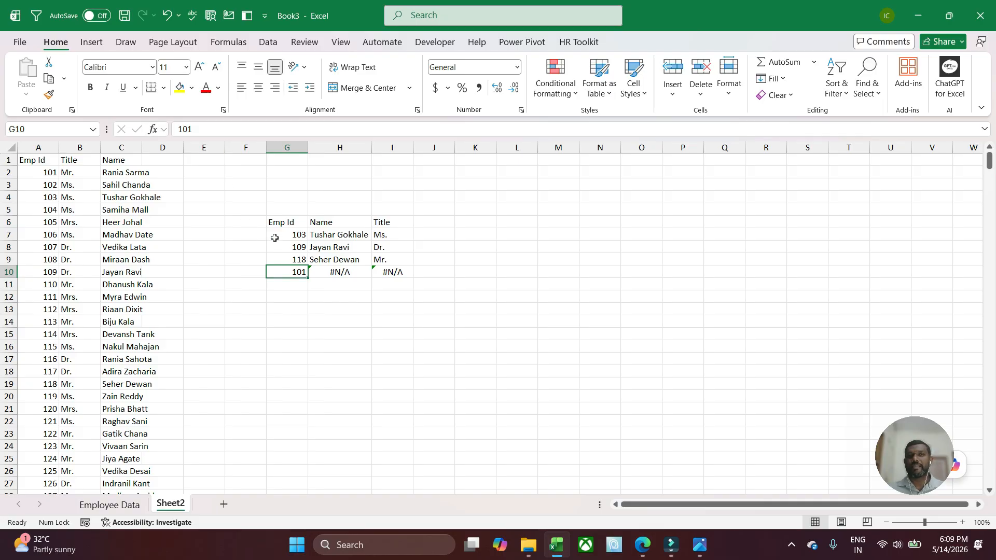
Clear the employee IDs and VLOOKUP results from G7:I10, keeping the headers in row 6
{"action": "left_click_drag", "start_coordinate": [274, 238], "coordinate": [385, 270]}
{"action": "key", "text": "Delete"}
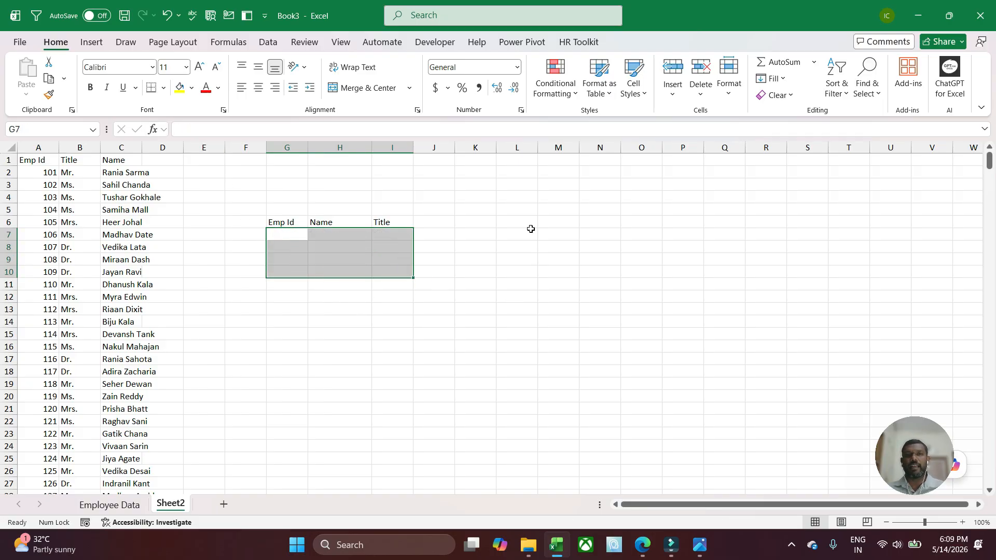
Enter the numbers 1, 2, 3 and 4 down cells L6:L9 as sample data
{"action": "left_click", "coordinate": [526, 226]}
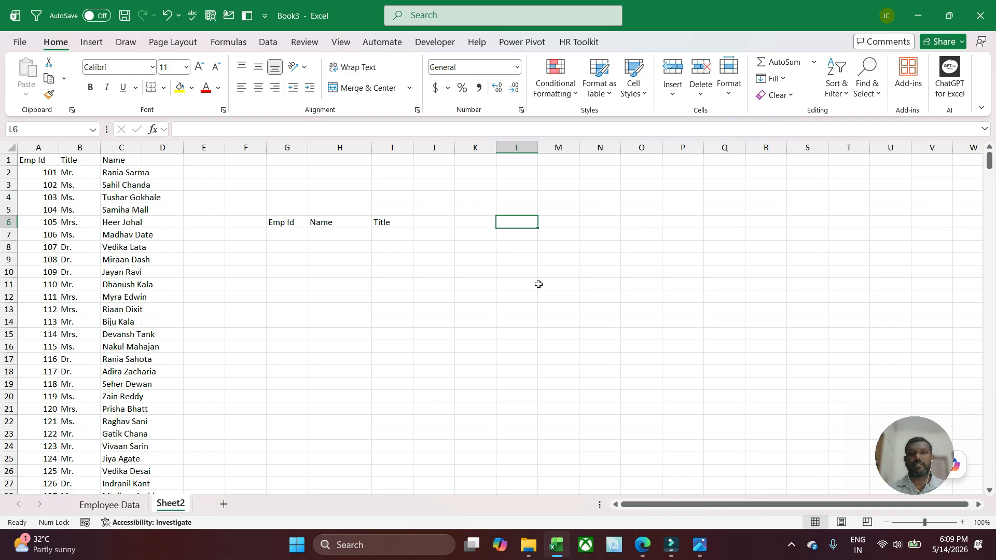
{"action": "type", "text": "1"}
{"action": "key", "text": "Return"}
{"action": "type", "text": "2"}
{"action": "key", "text": "Return"}
{"action": "type", "text": "3"}
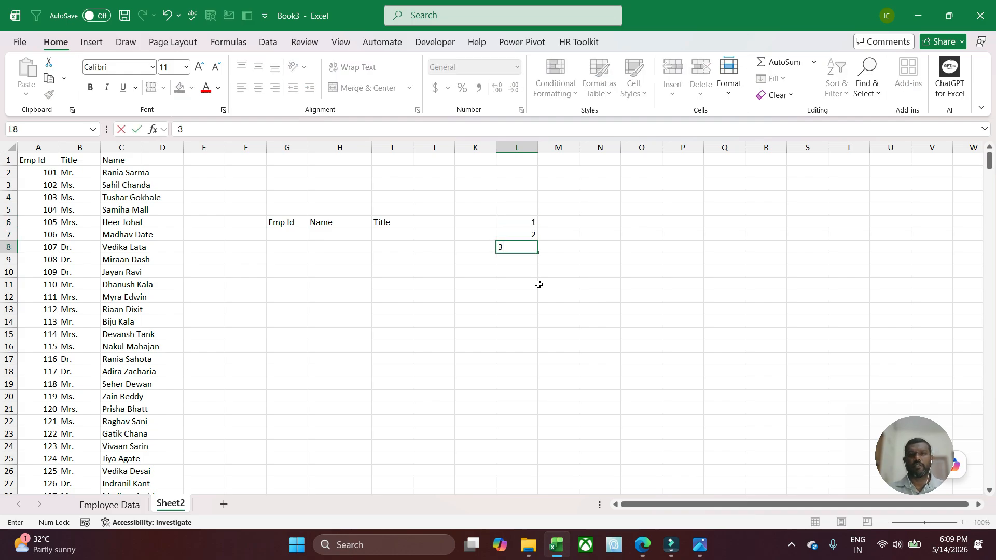
{"action": "key", "text": "Return"}
{"action": "type", "text": "4"}
Enter the values 10, 20, 30 and 40 down cells M6:M9 beside the sample numbers
{"action": "left_click", "coordinate": [558, 221]}
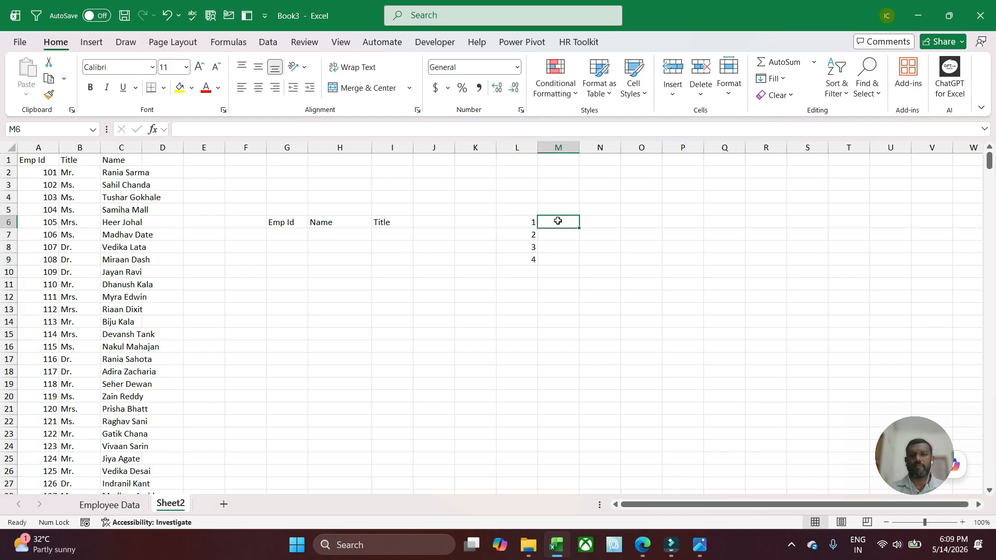
{"action": "type", "text": "10"}
{"action": "key", "text": "Return"}
{"action": "type", "text": "20"}
{"action": "key", "text": "Return"}
{"action": "type", "text": "30"}
{"action": "key", "text": "Return"}
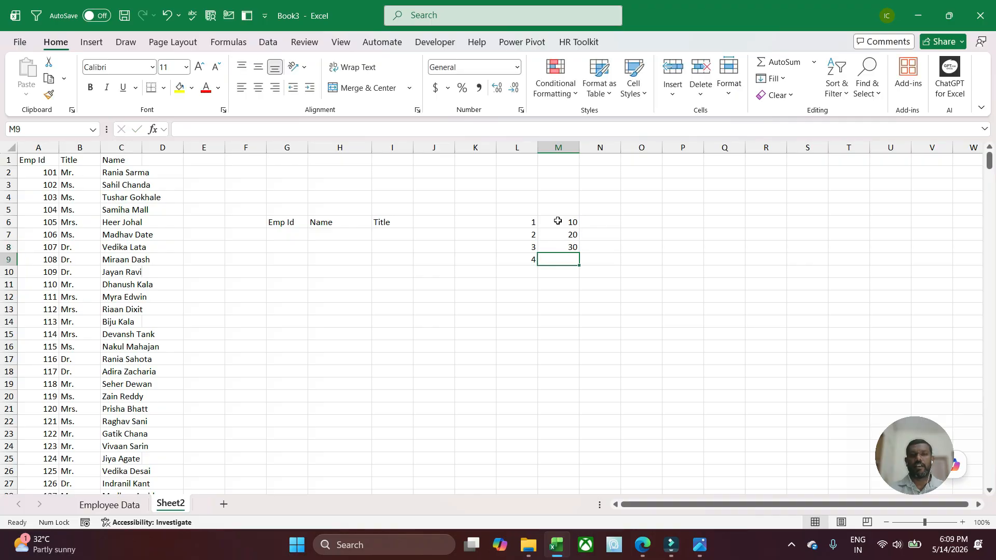
{"action": "type", "text": "40"}
{"action": "key", "text": "Return"}
Enter =L6*M6 in N6 and inspect the cells that the formula references
{"action": "left_click", "coordinate": [604, 225]}
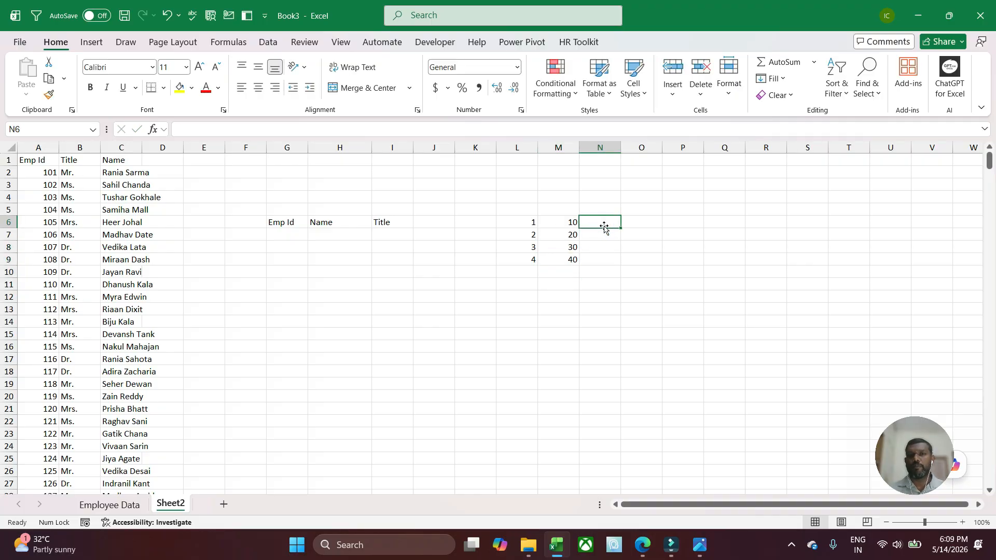
{"action": "type", "text": "="}
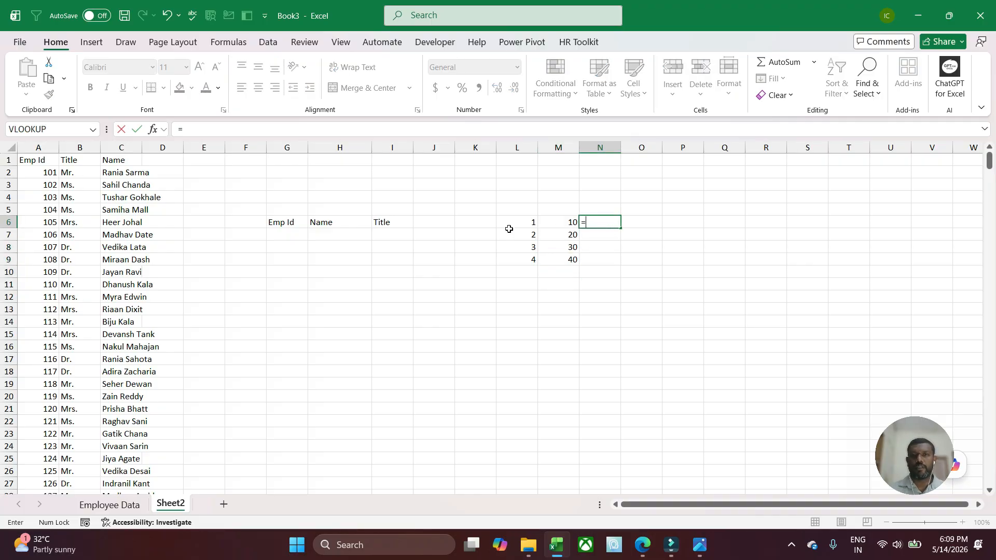
{"action": "left_click", "coordinate": [512, 224]}
{"action": "type", "text": "*"}
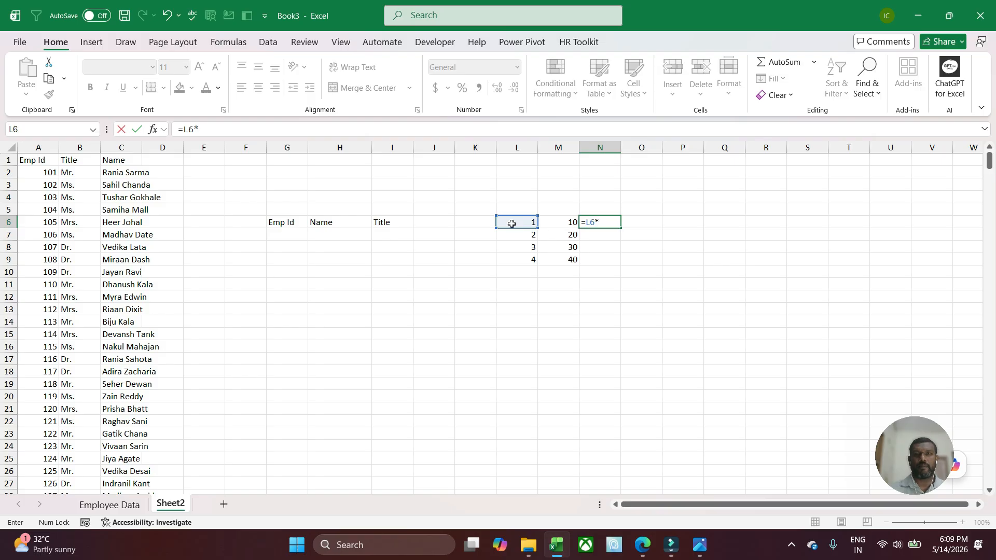
{"action": "left_click", "coordinate": [552, 223]}
{"action": "key", "text": "Return"}
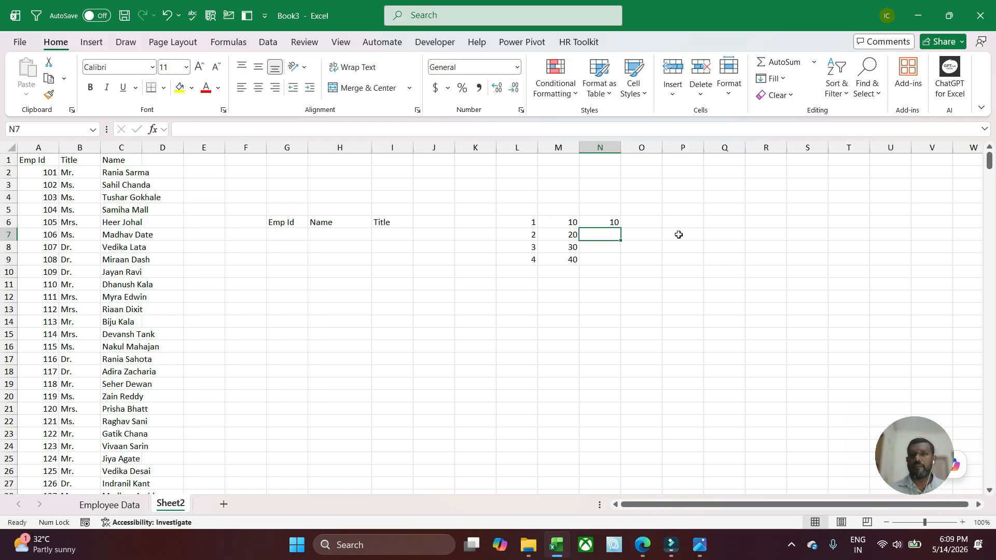
{"action": "left_click", "coordinate": [602, 222]}
{"action": "left_click", "coordinate": [178, 129]}
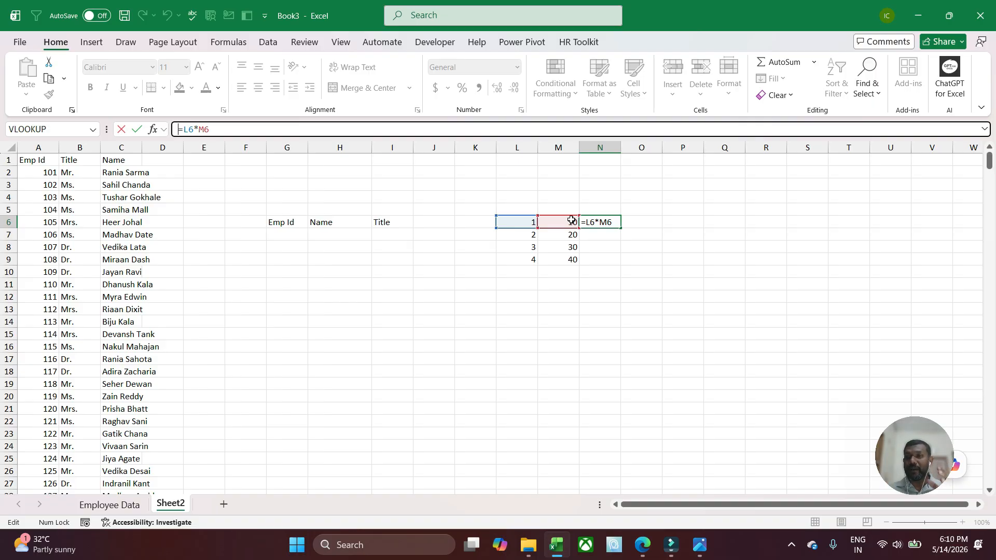
{"action": "key", "text": "Return"}
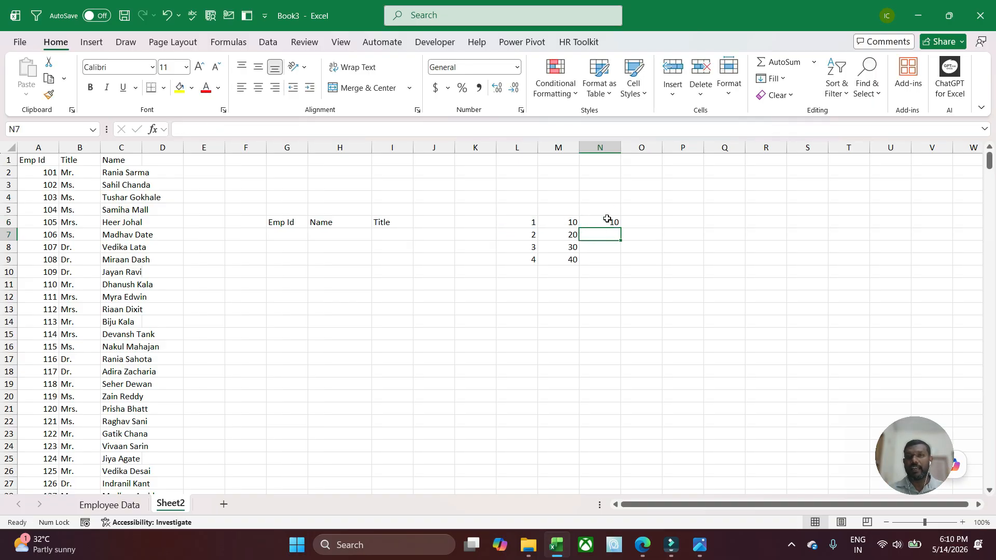
Fill the N6 multiplication formula down to N9 and check the copied formula in N9
{"action": "left_click", "coordinate": [607, 218]}
{"action": "left_click_drag", "start_coordinate": [621, 228], "coordinate": [604, 262]}
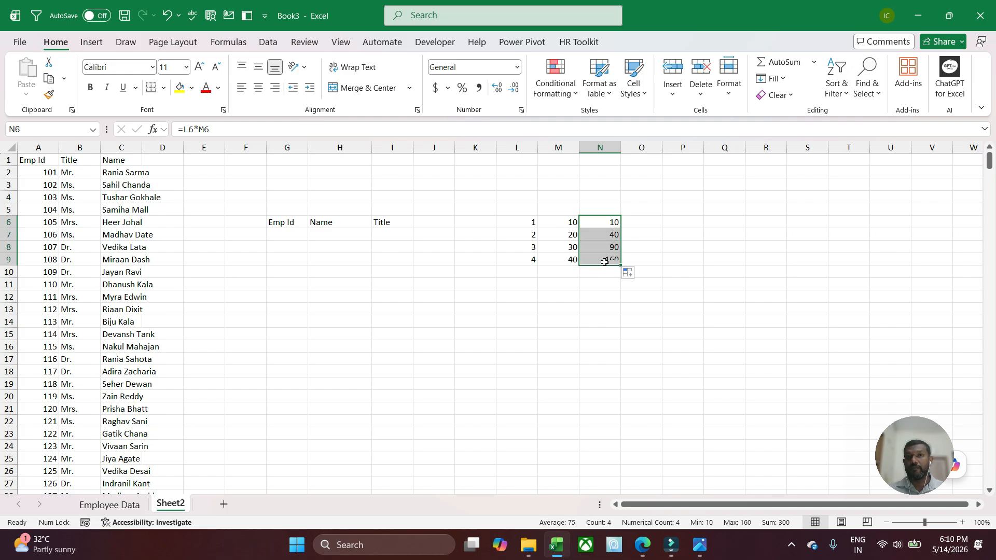
{"action": "left_click", "coordinate": [603, 259]}
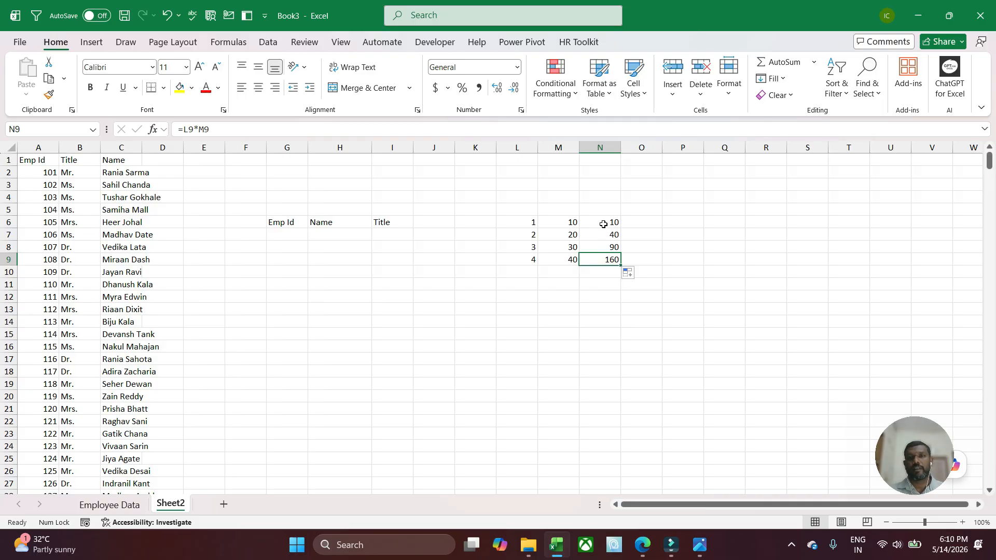
Clear the products in N6:N9 and the multipliers in M6:M9
{"action": "left_click_drag", "start_coordinate": [605, 223], "coordinate": [598, 262]}
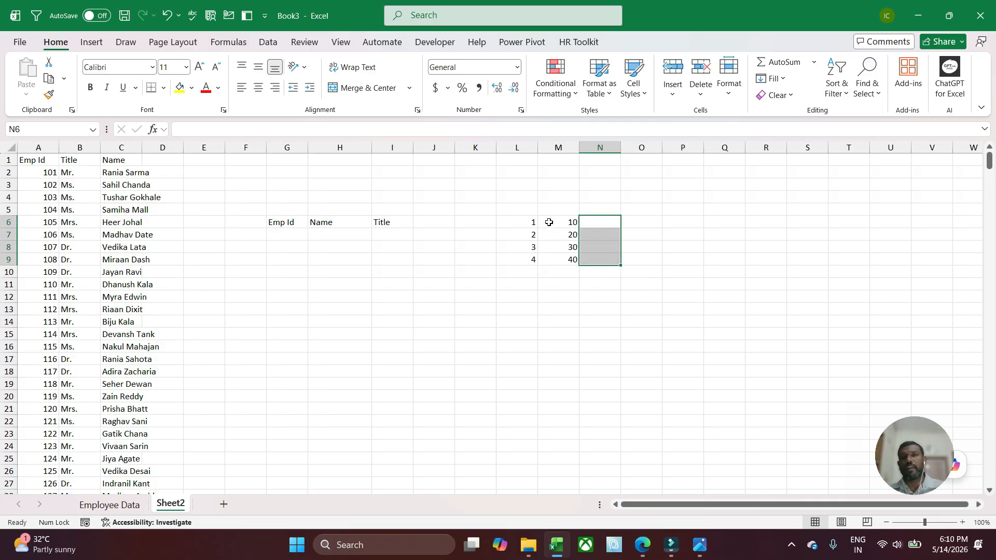
{"action": "left_click_drag", "start_coordinate": [549, 222], "coordinate": [556, 261]}
{"action": "key", "text": "Delete"}
Enter 10 in M4 as the single multiplier for the numbers in column L
{"action": "left_click", "coordinate": [566, 197]}
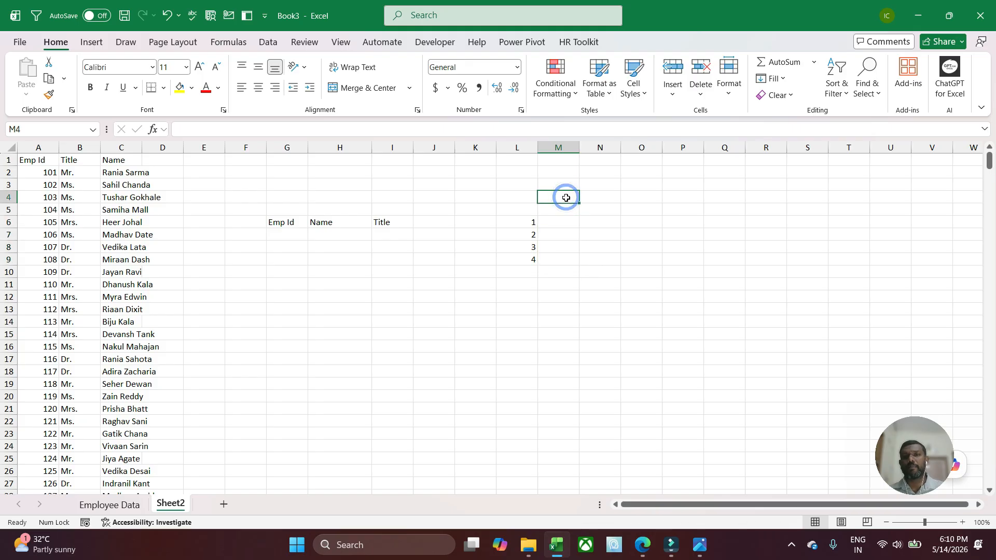
{"action": "type", "text": "10"}
{"action": "key", "text": "Return"}
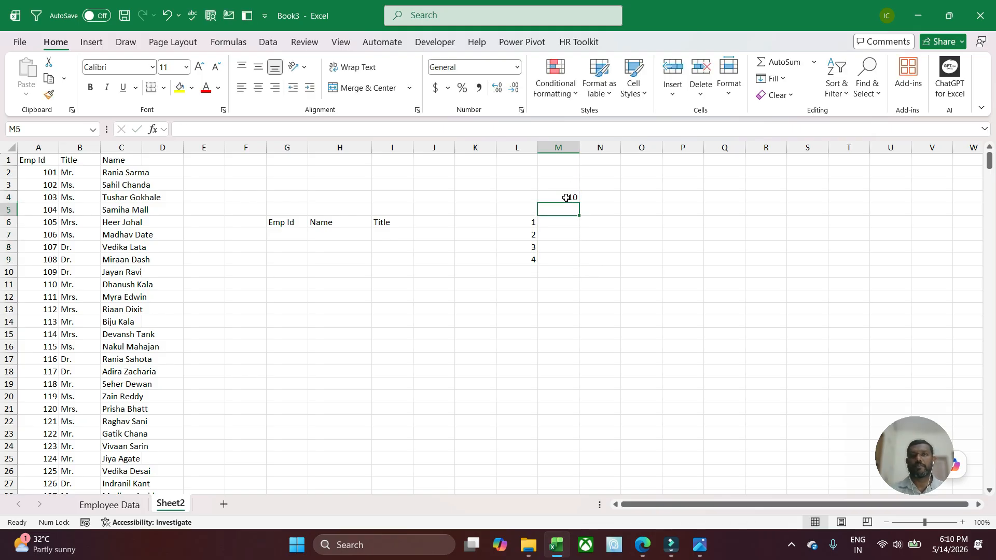
Enter =L6*M4 in N6 with relative references and fill it down to N9
{"action": "left_click", "coordinate": [583, 222]}
{"action": "type", "text": "="}
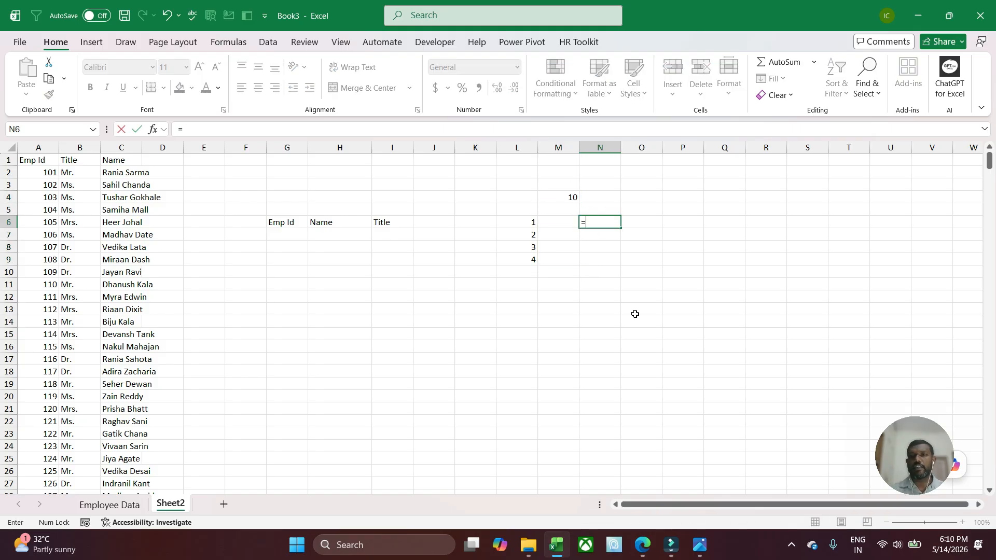
{"action": "left_click", "coordinate": [510, 223]}
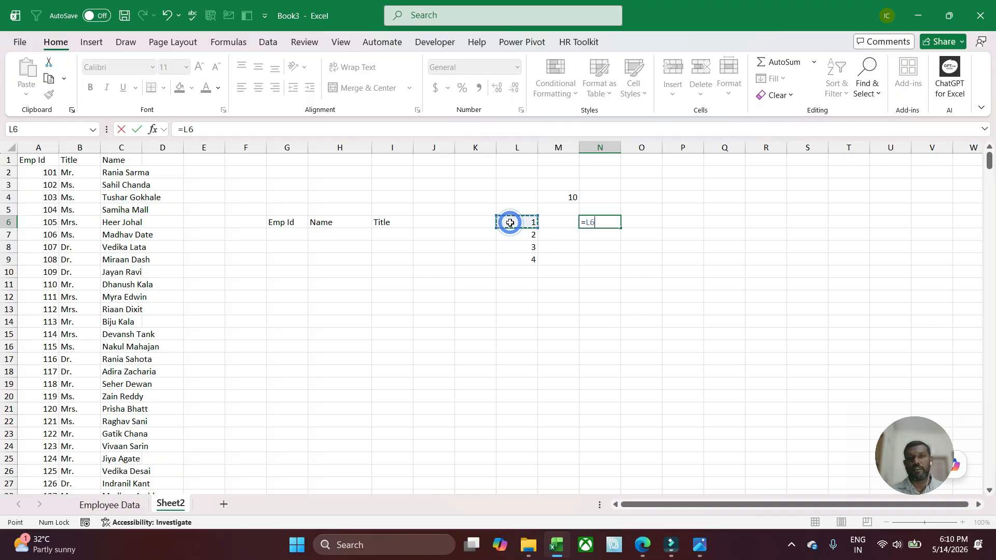
{"action": "type", "text": "*"}
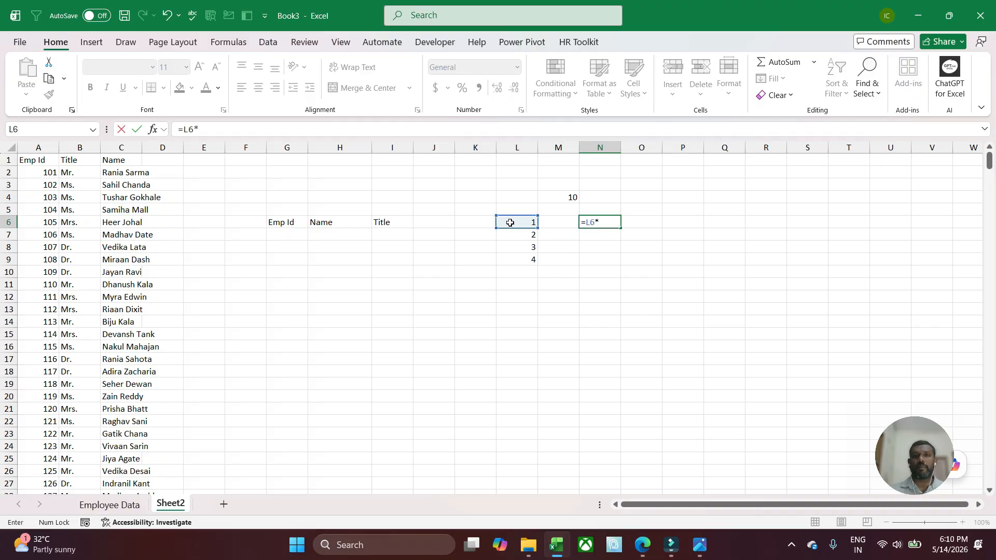
{"action": "left_click", "coordinate": [571, 198]}
{"action": "key", "text": "Return"}
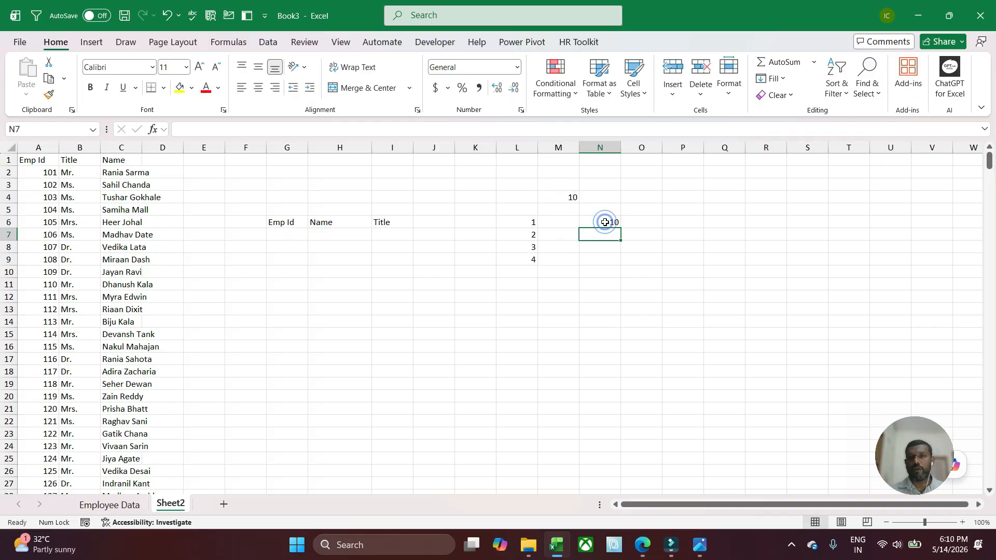
{"action": "left_click", "coordinate": [607, 222]}
{"action": "left_click_drag", "start_coordinate": [621, 228], "coordinate": [615, 262]}
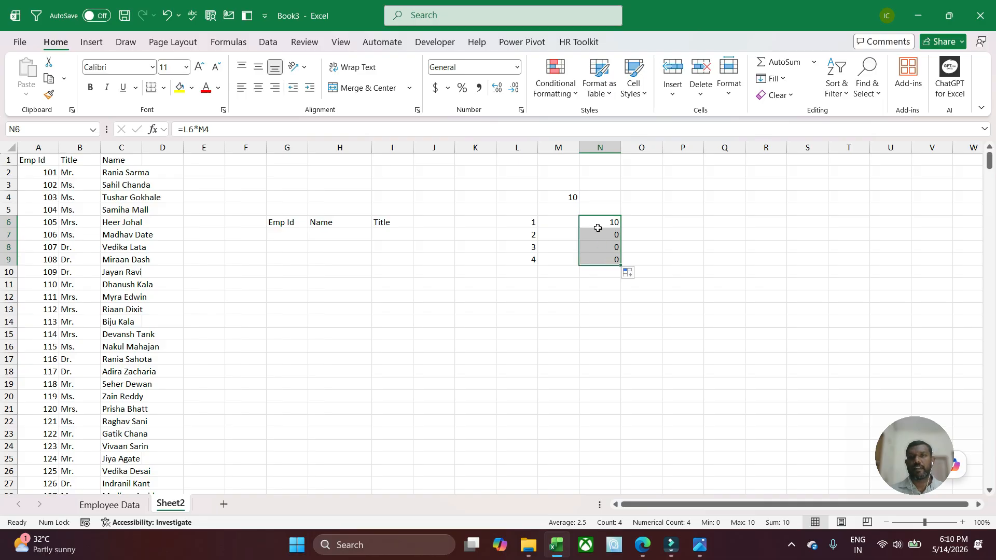
Inspect the formulas in N6 and N7 to compare which multiplier cell each one references
{"action": "left_click", "coordinate": [597, 225]}
{"action": "left_click", "coordinate": [282, 135]}
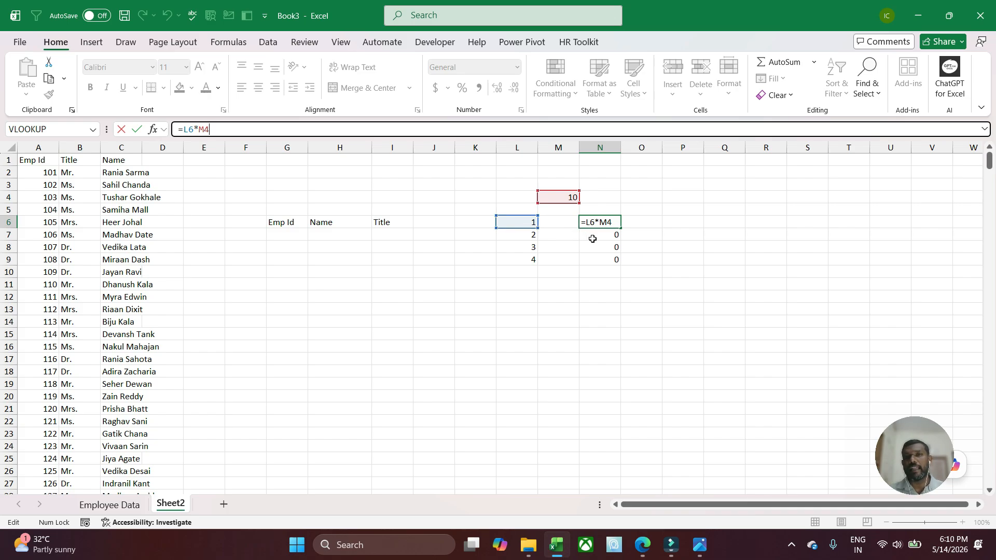
{"action": "key", "text": "Return"}
{"action": "left_click", "coordinate": [301, 129]}
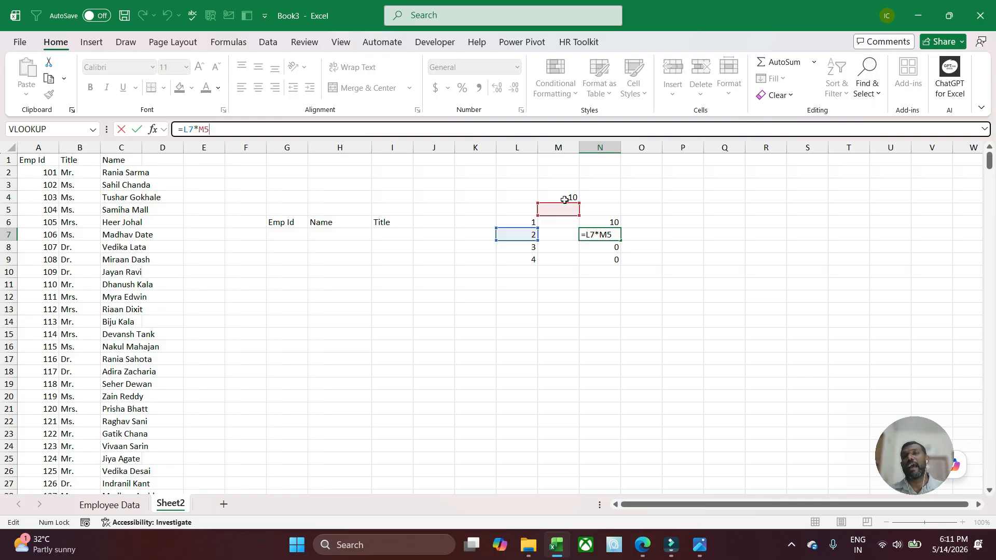
{"action": "key", "text": "ctrl+Return"}
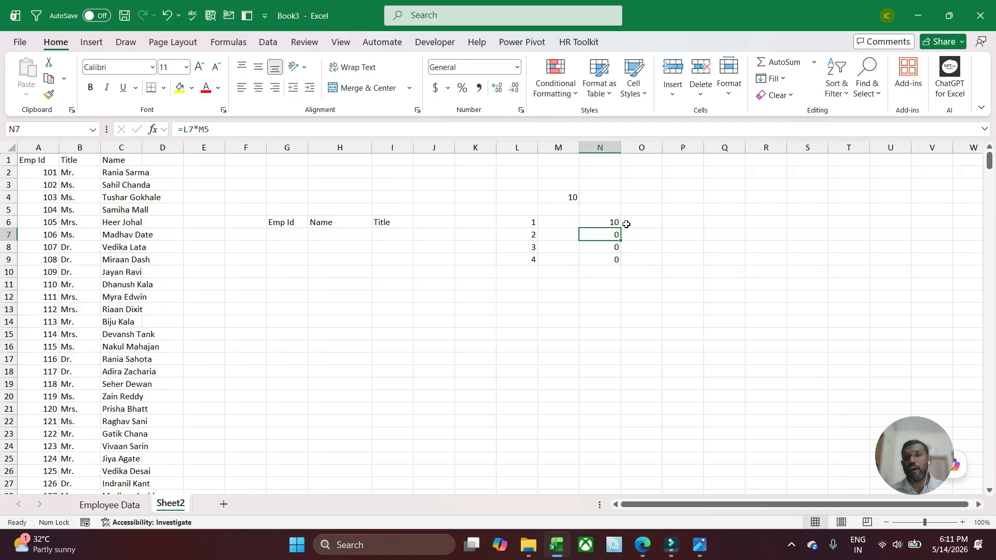
Clear N6:N9 and enter =L6*$M$4 in N6, making the multiplier reference absolute
{"action": "left_click_drag", "start_coordinate": [608, 224], "coordinate": [605, 254]}
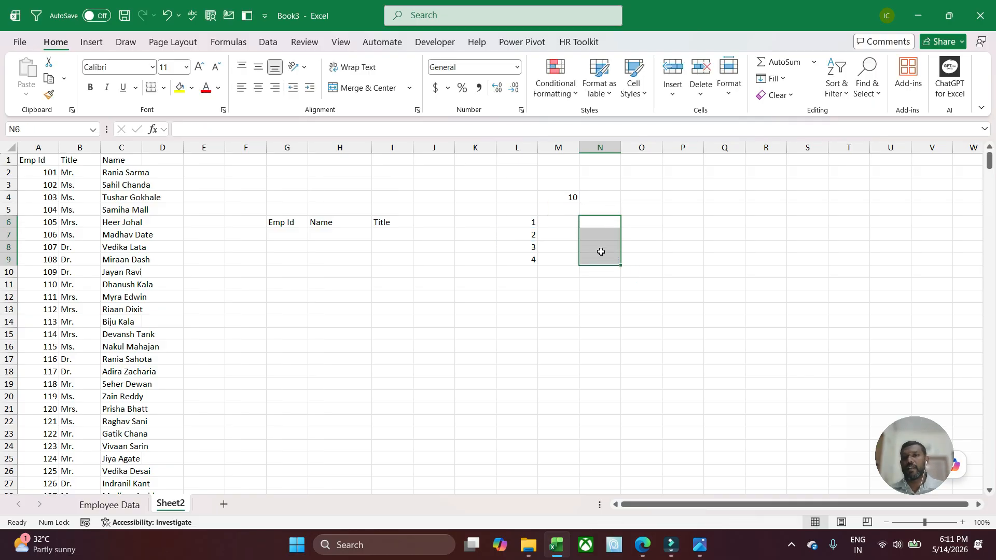
{"action": "key", "text": "Delete"}
{"action": "left_click", "coordinate": [594, 223]}
{"action": "type", "text": "="}
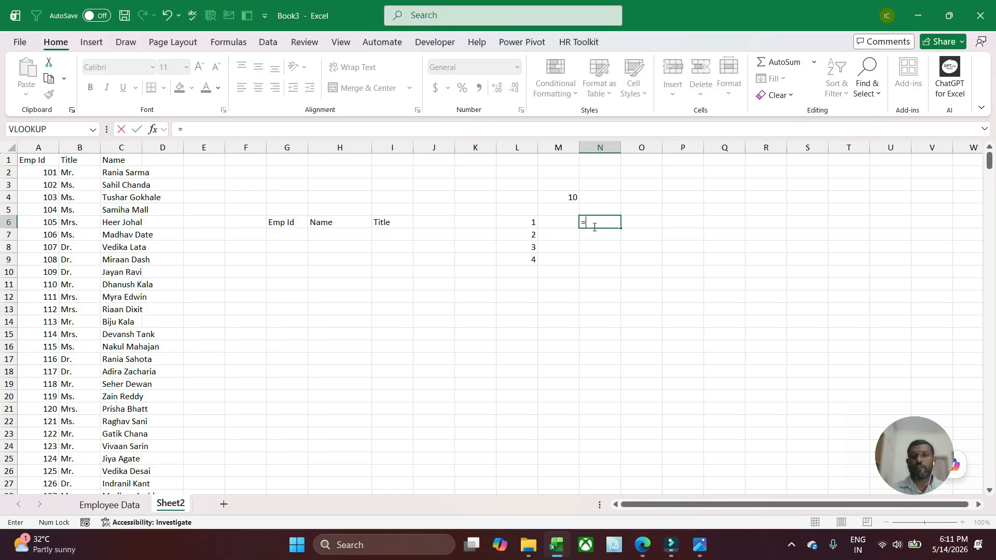
{"action": "left_click", "coordinate": [512, 226]}
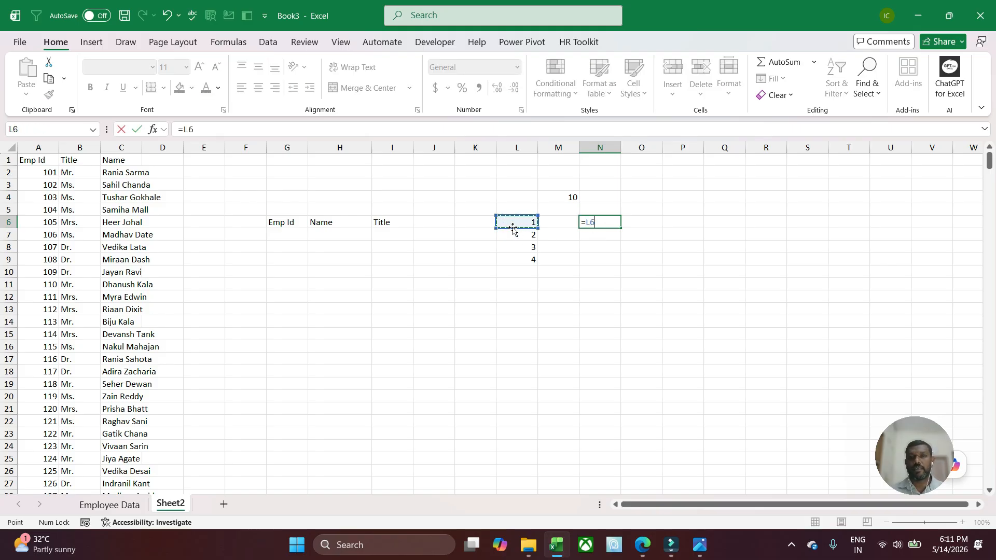
{"action": "type", "text": "*"}
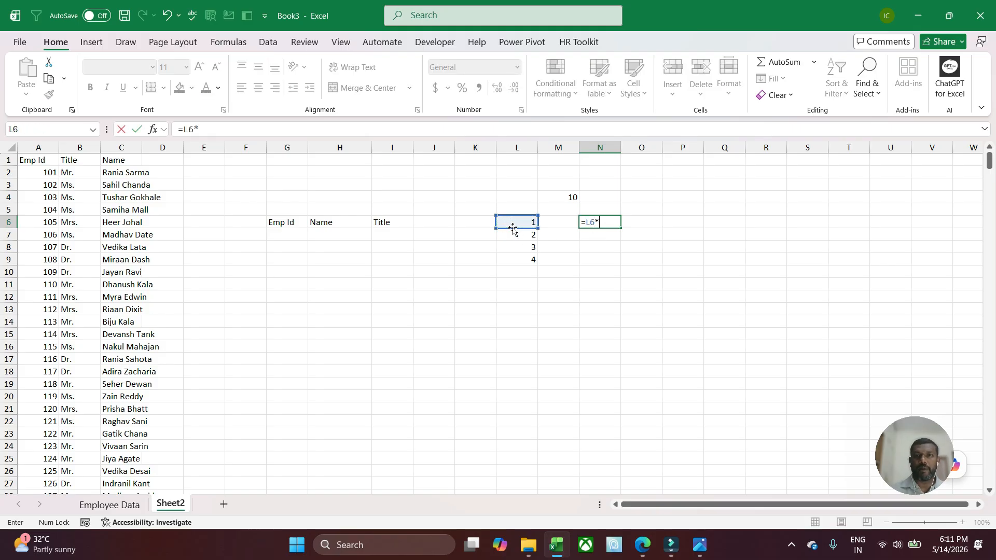
{"action": "left_click", "coordinate": [567, 197]}
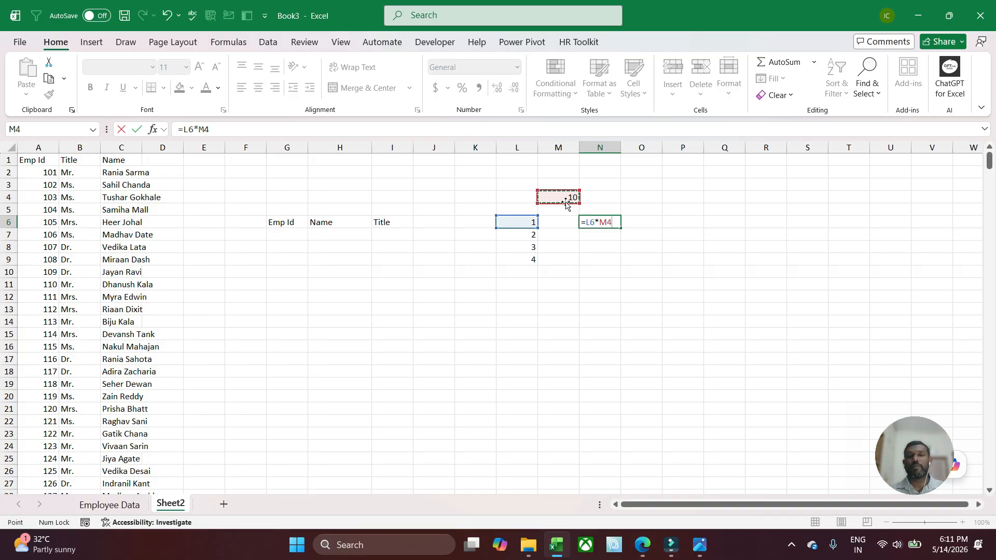
{"action": "left_click", "coordinate": [611, 223]}
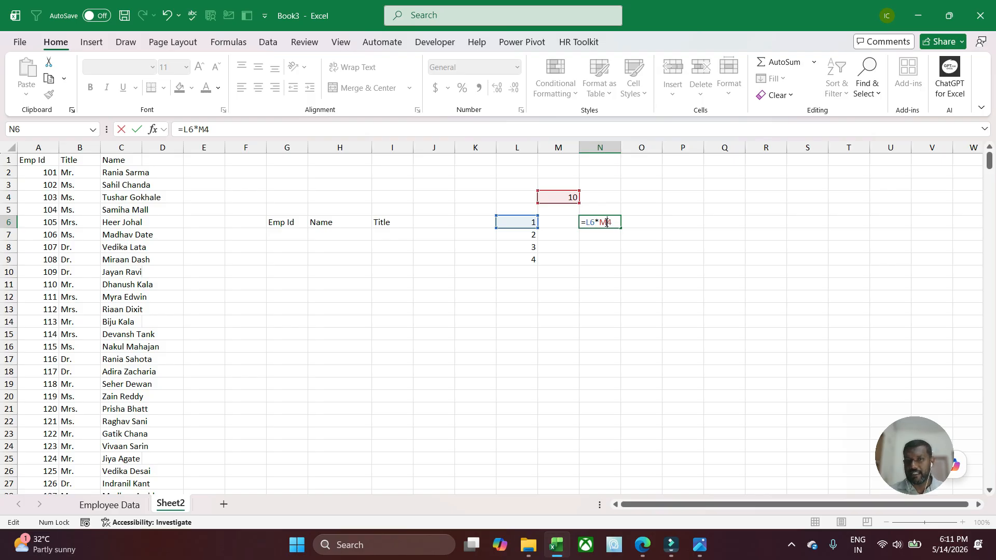
{"action": "key", "text": "F4"}
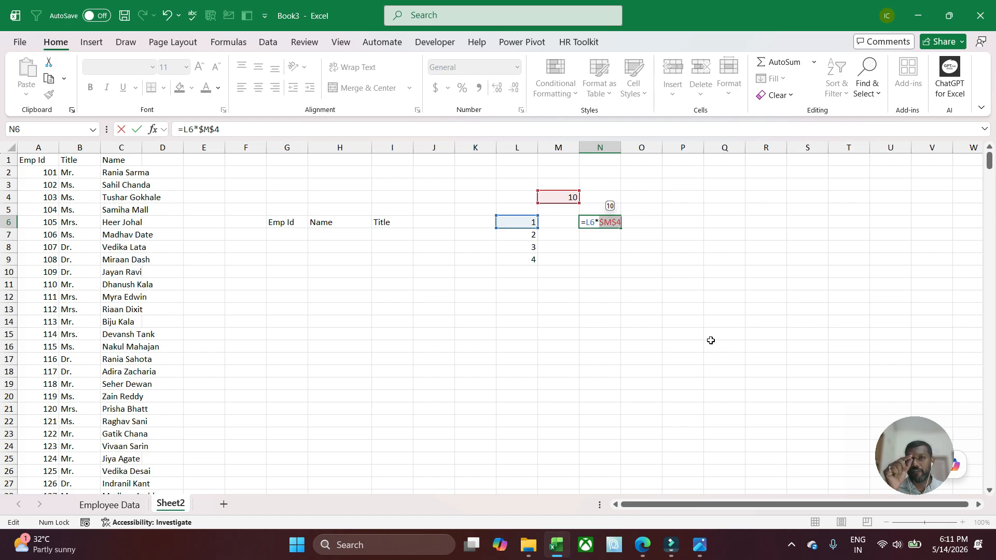
{"action": "key", "text": "Return"}
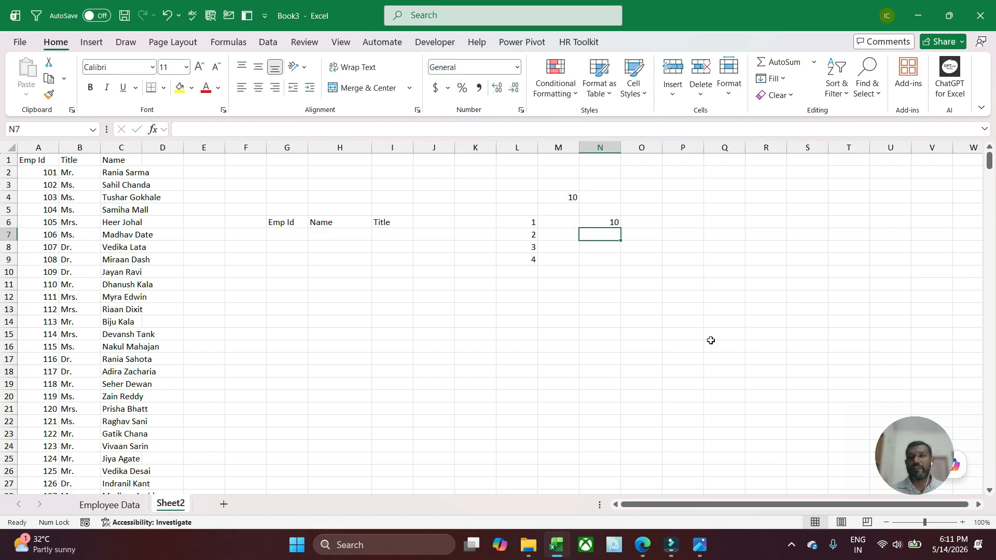
Fill the absolute-reference formula from N6 down to N9 and check the copied formula in N8
{"action": "left_click", "coordinate": [603, 224]}
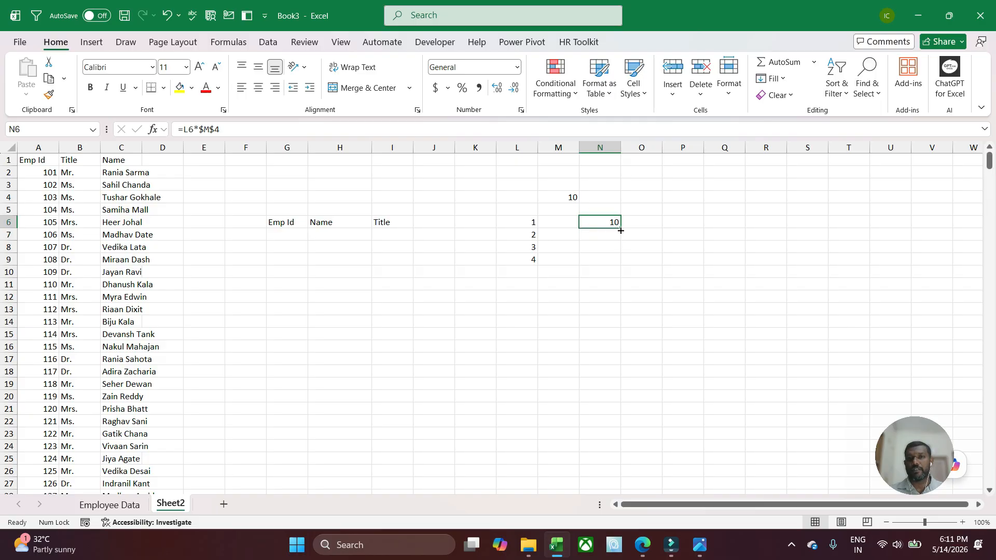
{"action": "left_click_drag", "start_coordinate": [621, 228], "coordinate": [618, 265]}
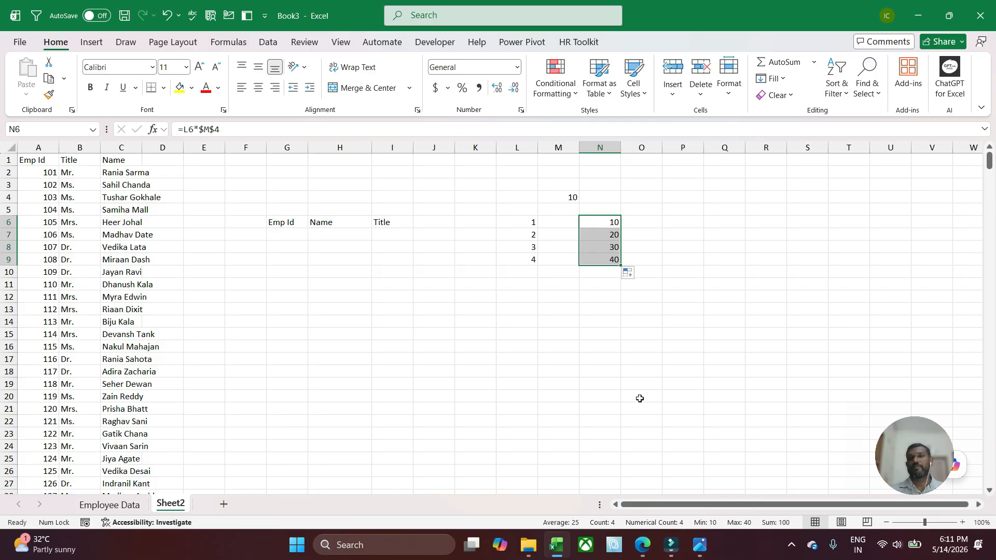
{"action": "left_click", "coordinate": [597, 248]}
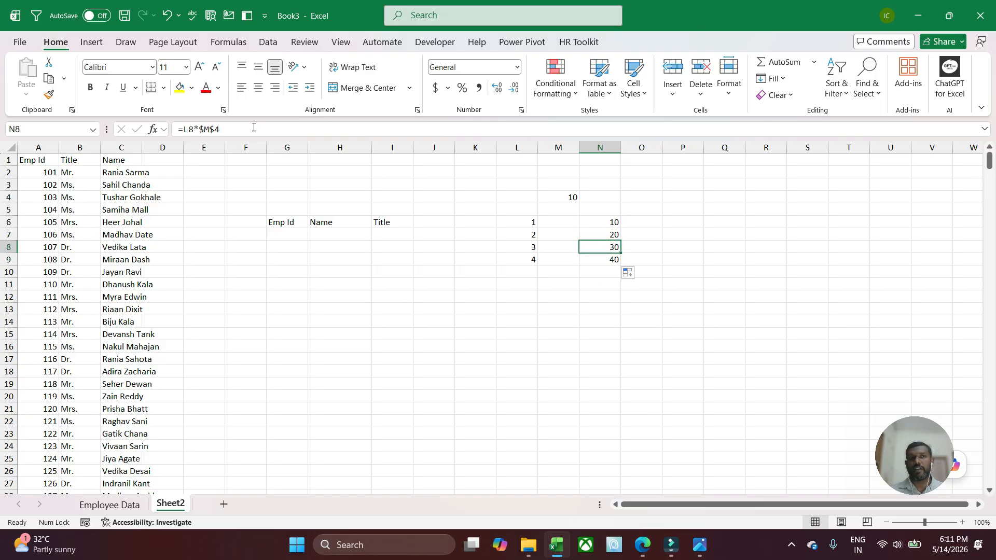
Inspect which cells the copied multiplication formula in N8 references, leaving the formula as it is
{"action": "key", "text": "F2"}
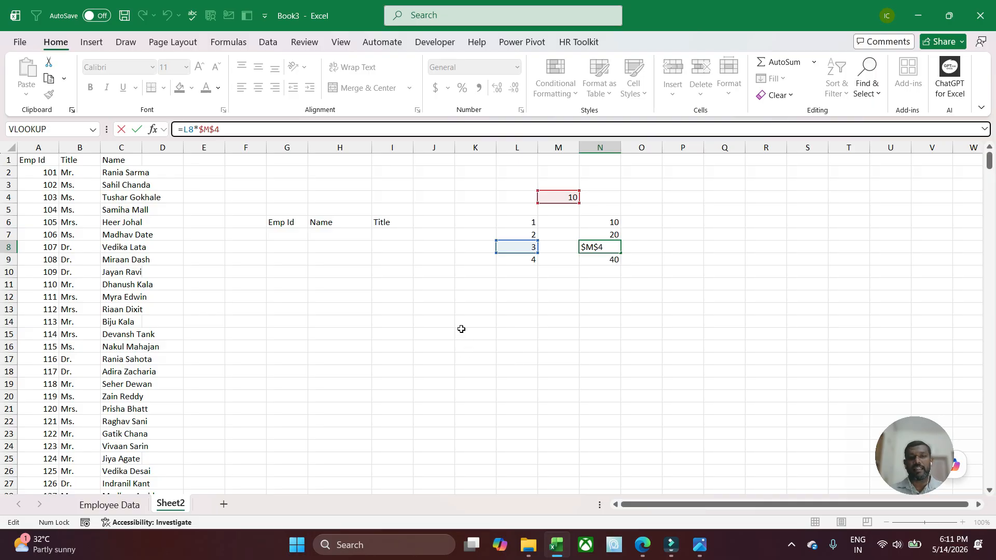
{"action": "key", "text": "Escape"}
{"action": "left_click", "coordinate": [290, 236]}
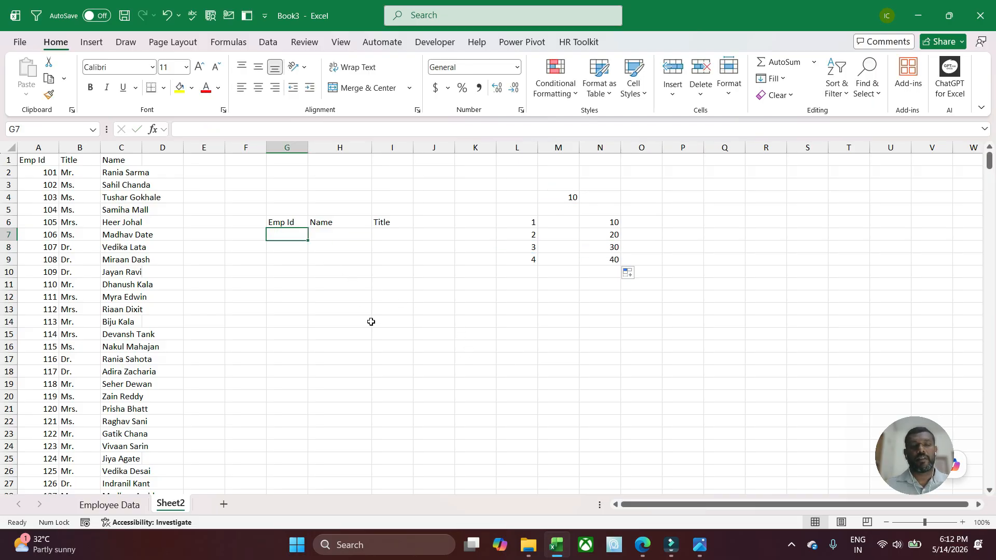
Undo the multiplication example and the preceding edits until the lookup entries in G7:I10 are restored
{"action": "key", "text": "ctrl+z"}
{"action": "key", "text": "ctrl+z"}
{"action": "key", "text": "ctrl+z"}
{"action": "key", "text": "ctrl+z"}
{"action": "key", "text": "ctrl+z"}
{"action": "key", "text": "ctrl+z"}
{"action": "key", "text": "ctrl+z"}
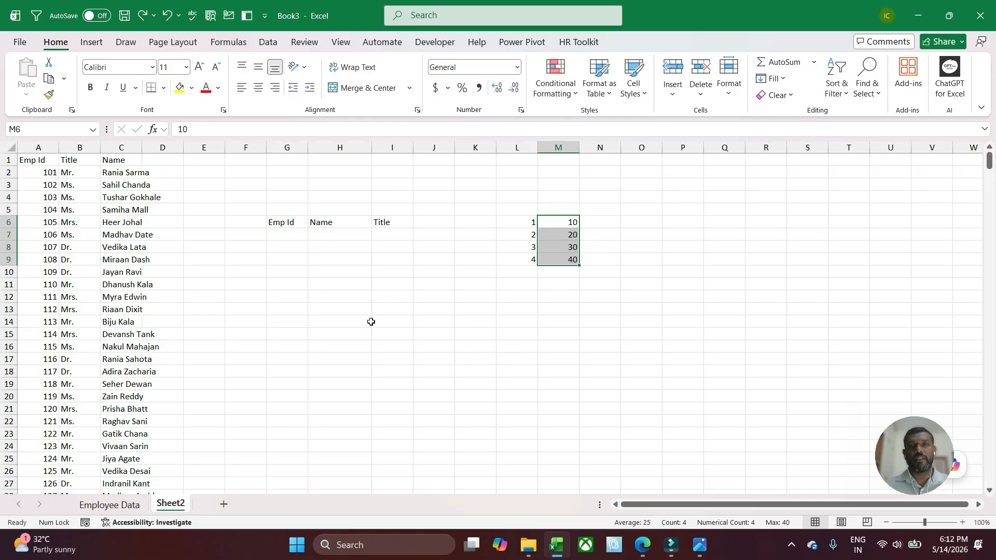
{"action": "key", "text": "ctrl+z"}
{"action": "key", "text": "ctrl+z"}
{"action": "key", "text": "ctrl+z"}
{"action": "key", "text": "ctrl+z"}
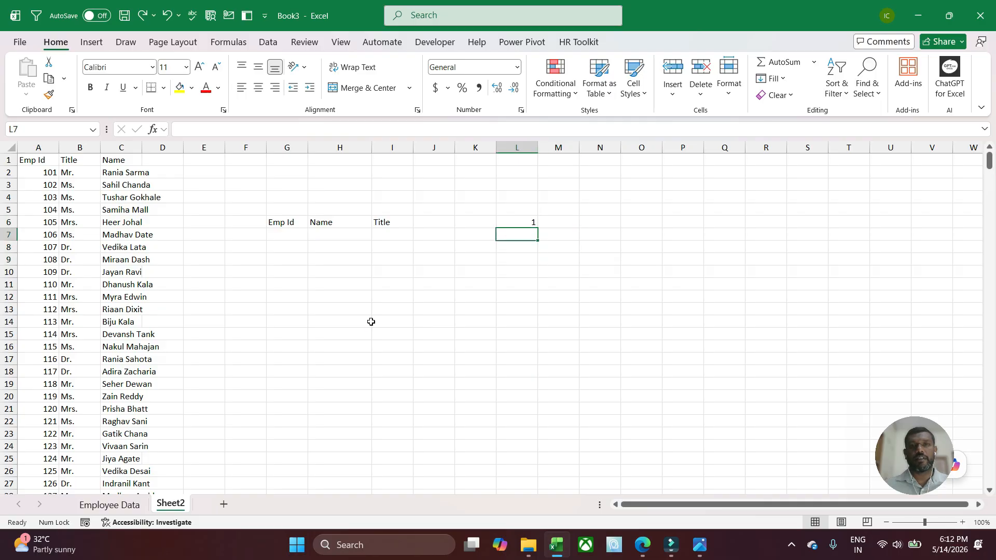
{"action": "left_click", "coordinate": [347, 317]}
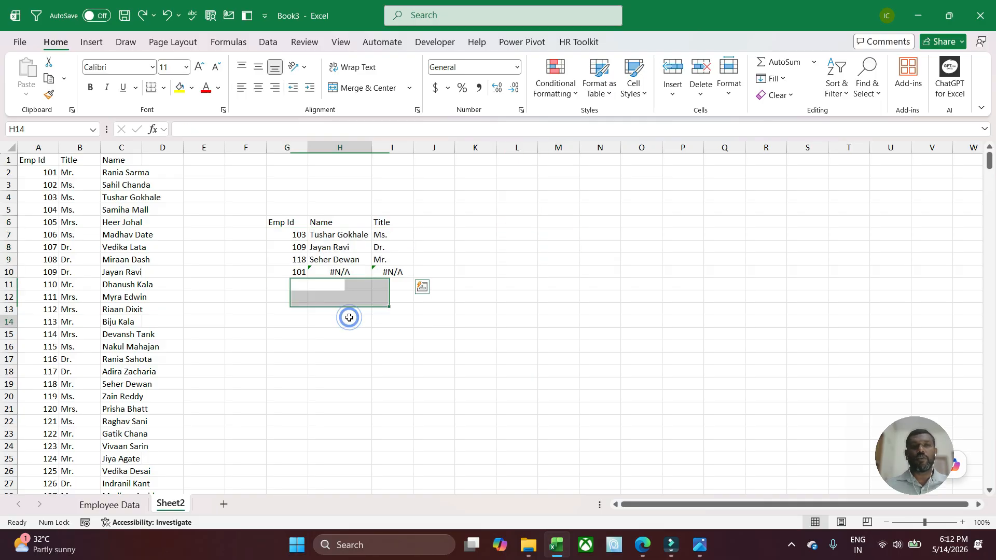
Inspect the VLOOKUP formulas in H7 through H10 to compare the table range each one references
{"action": "left_click", "coordinate": [294, 233]}
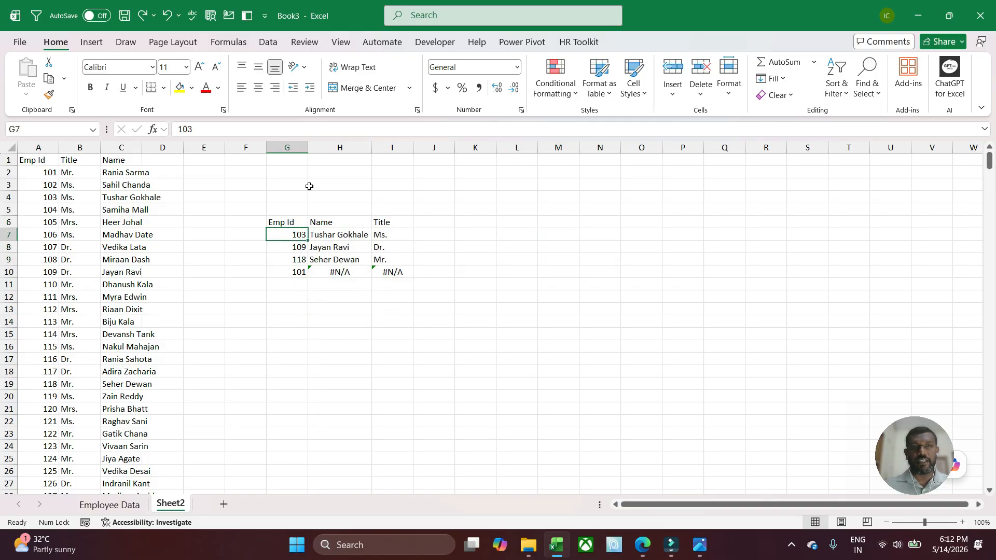
{"action": "left_click", "coordinate": [346, 234]}
{"action": "left_click", "coordinate": [320, 130]}
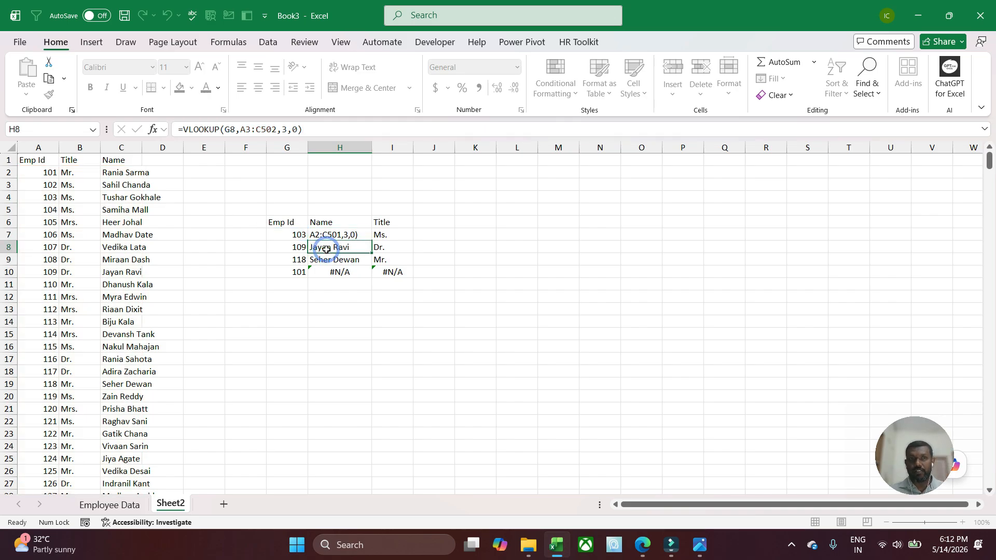
{"action": "left_click", "coordinate": [324, 250]}
{"action": "left_click", "coordinate": [329, 131]}
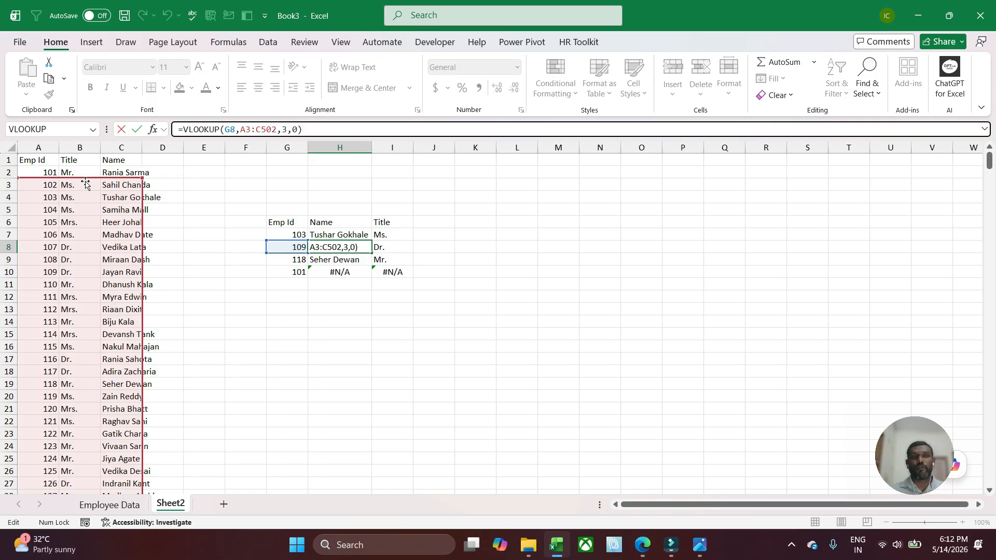
{"action": "left_click", "coordinate": [326, 260]}
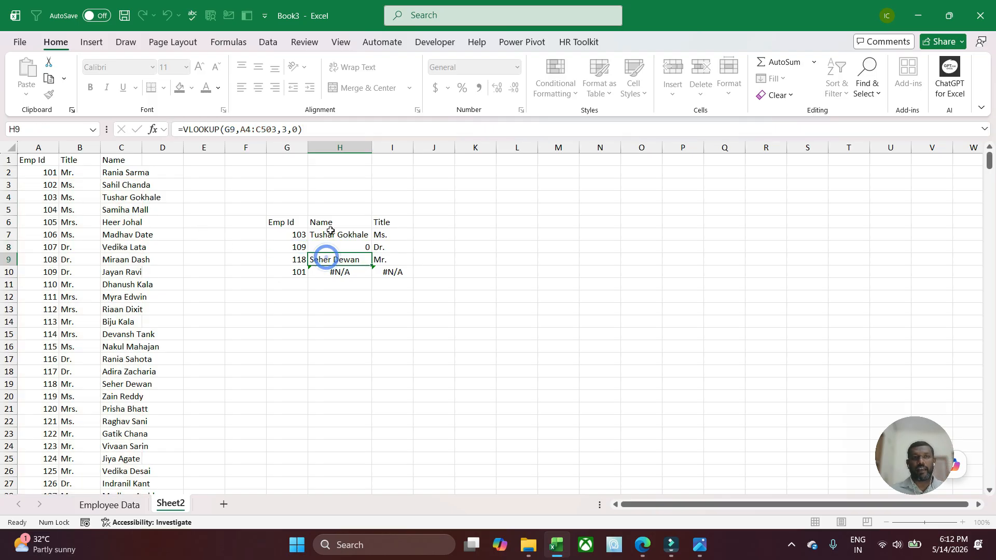
{"action": "left_click", "coordinate": [353, 130]}
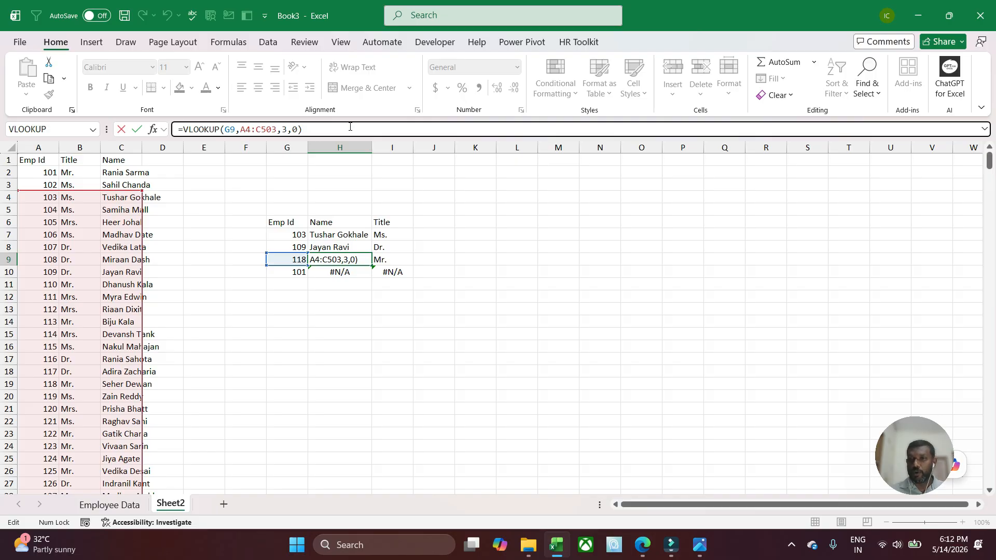
{"action": "left_click", "coordinate": [328, 271]}
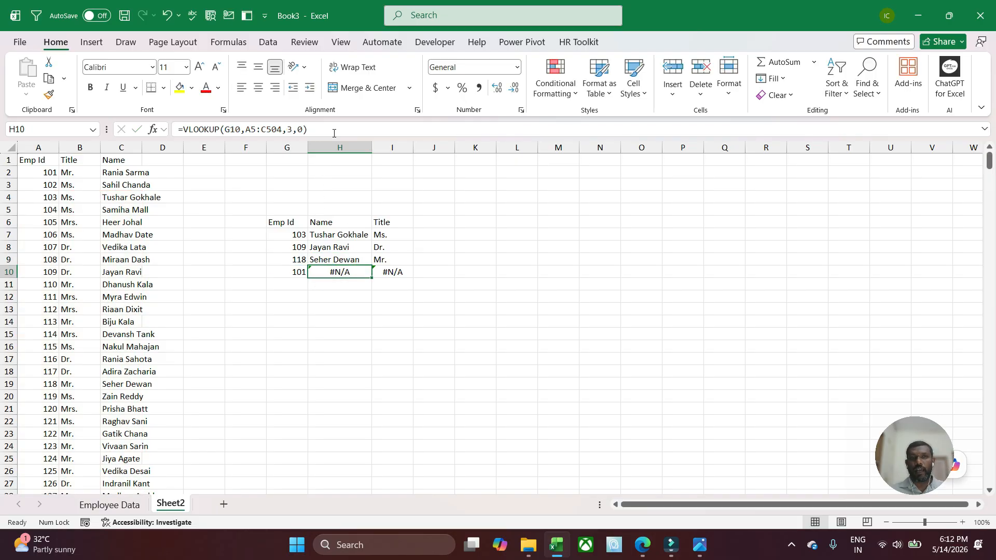
{"action": "key", "text": "F2"}
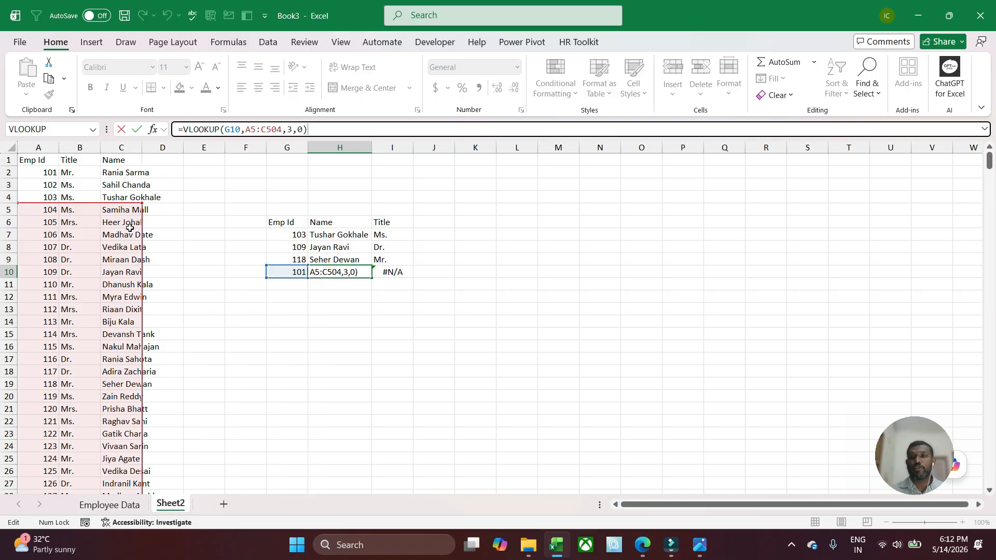
Go through the lookup employee IDs in G7 to G10 one by one
{"action": "left_click", "coordinate": [292, 235]}
{"action": "left_click", "coordinate": [294, 248]}
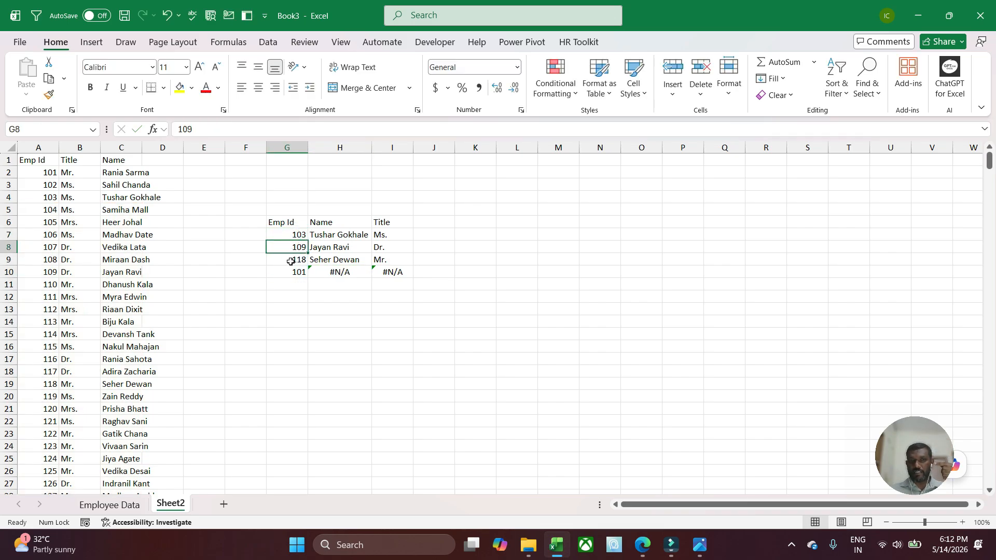
{"action": "left_click", "coordinate": [293, 260]}
{"action": "left_click", "coordinate": [292, 273]}
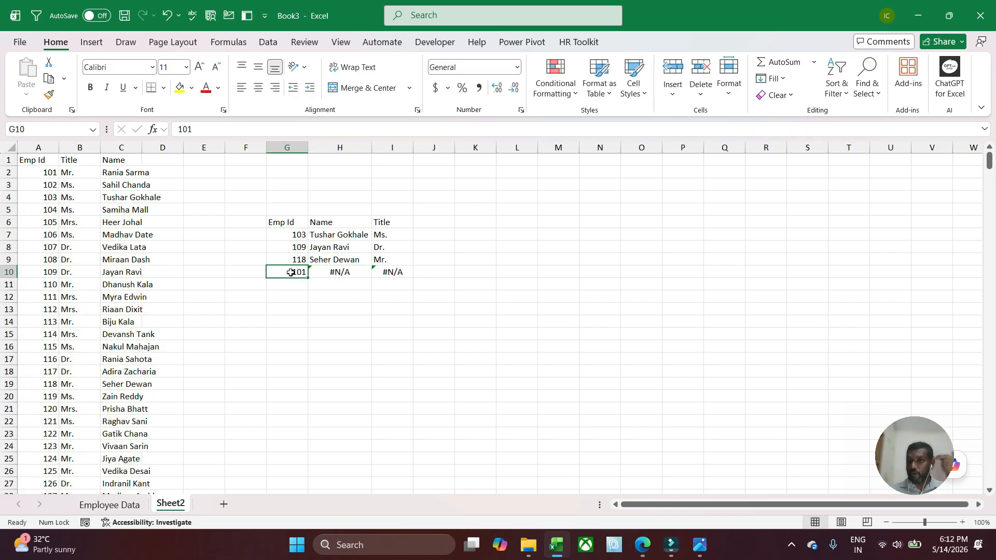
Make the table range in the H7 name formula absolute, giving =VLOOKUP(G7,$A$2:$C$501,3,0)
{"action": "left_click", "coordinate": [341, 240]}
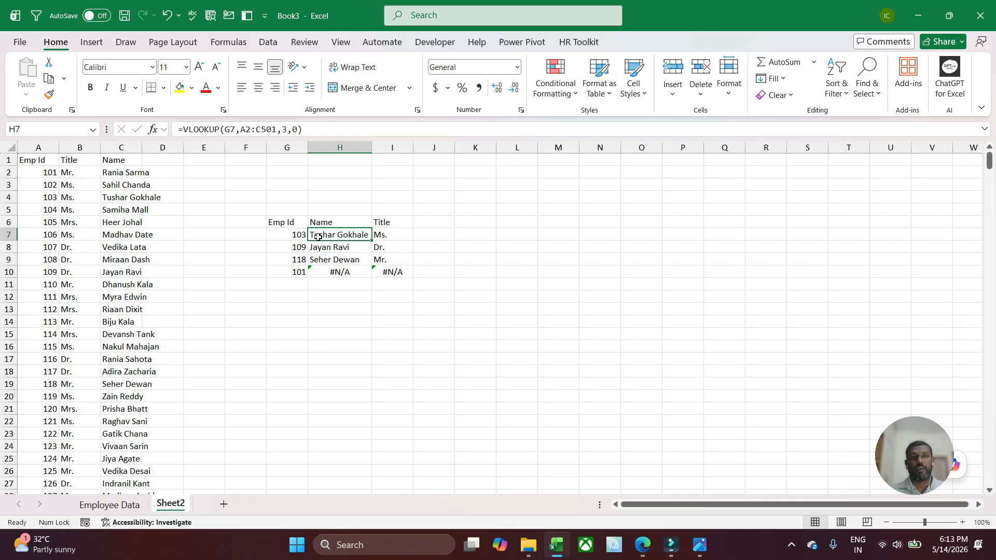
{"action": "left_click", "coordinate": [243, 133]}
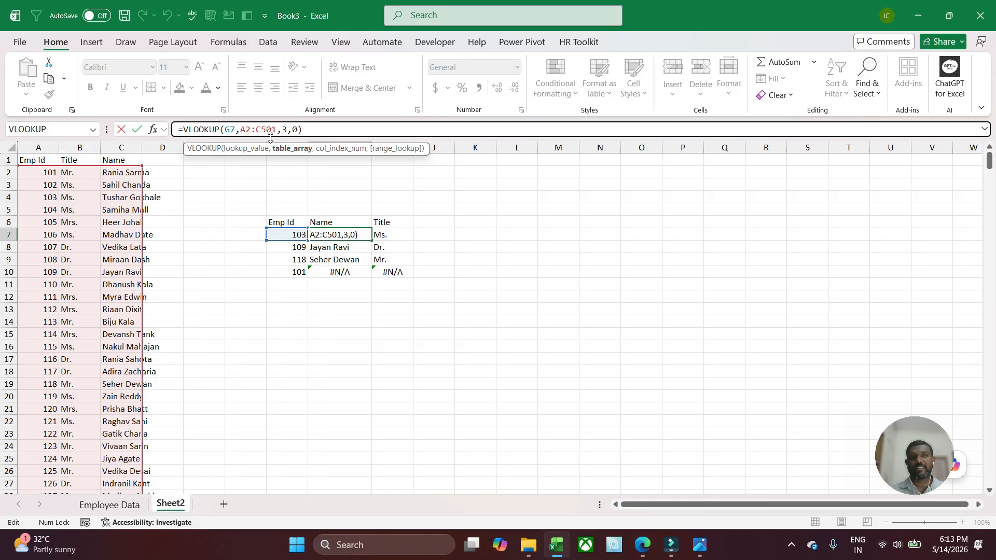
{"action": "left_click", "coordinate": [248, 130]}
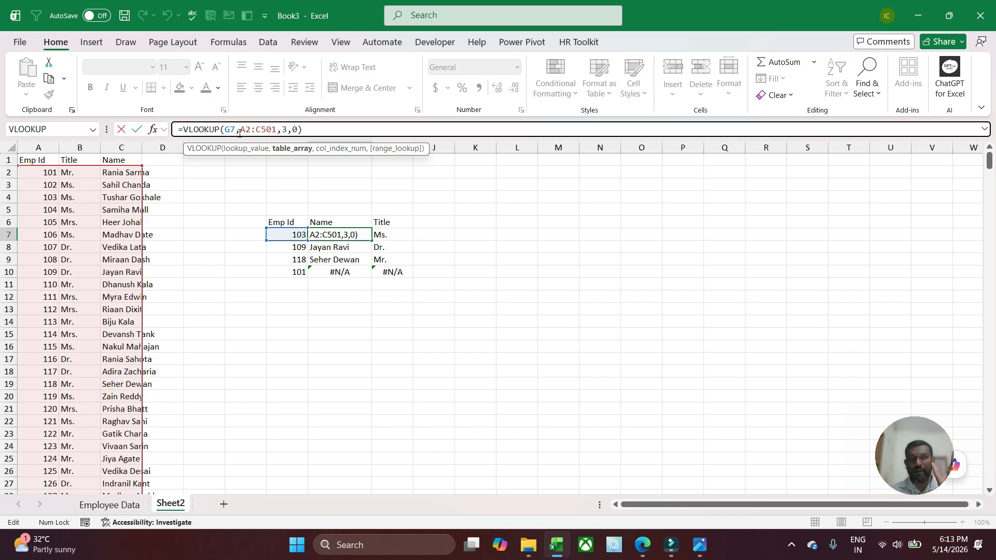
{"action": "left_click_drag", "start_coordinate": [241, 130], "coordinate": [276, 130]}
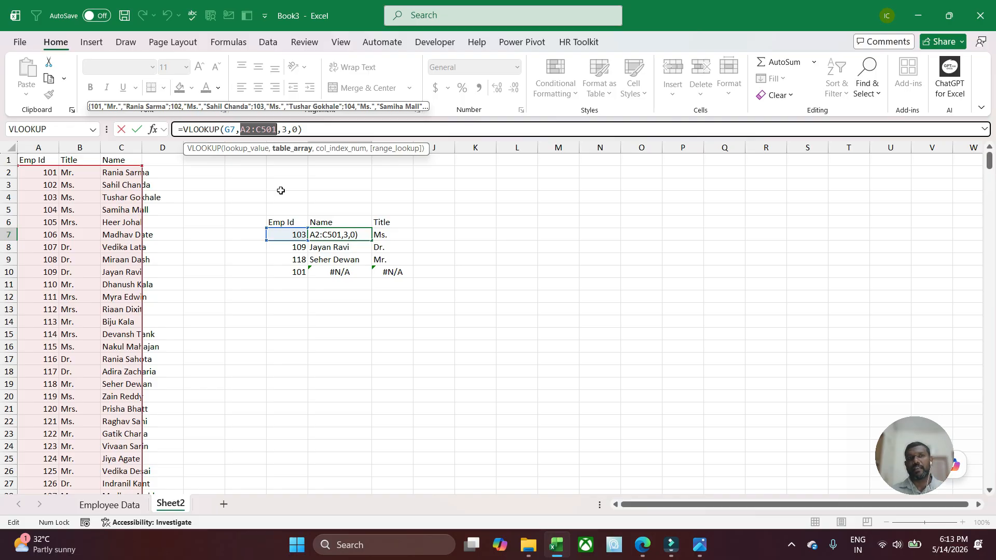
{"action": "key", "text": "F4"}
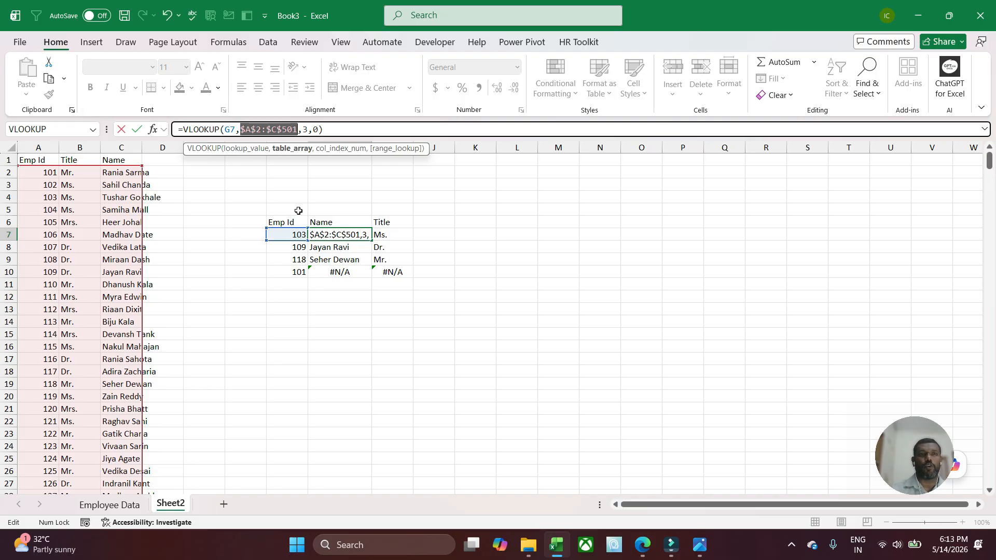
{"action": "key", "text": "Return"}
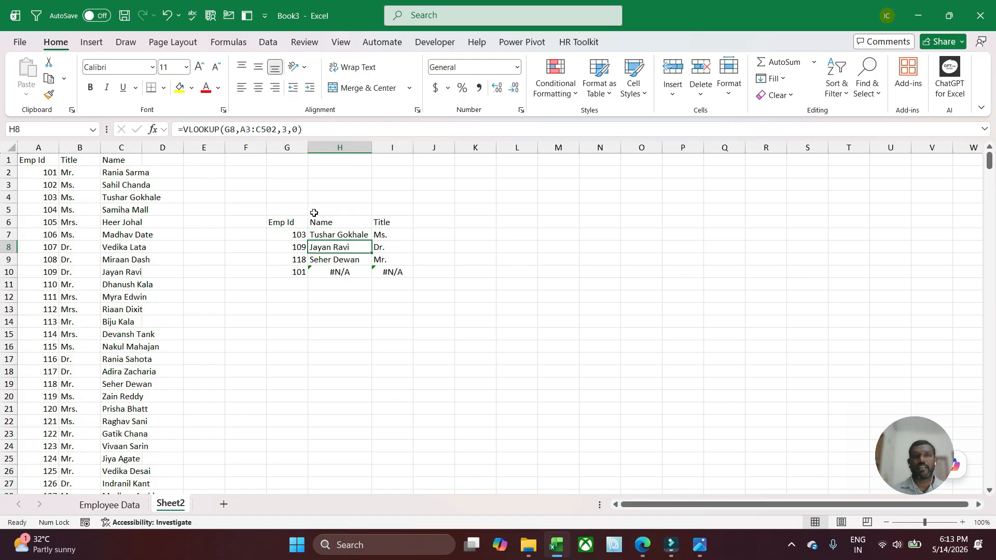
Fill the corrected name formula from H7 down to H10 and check the table range in H10
{"action": "left_click", "coordinate": [330, 232]}
{"action": "left_click_drag", "start_coordinate": [372, 241], "coordinate": [360, 275]}
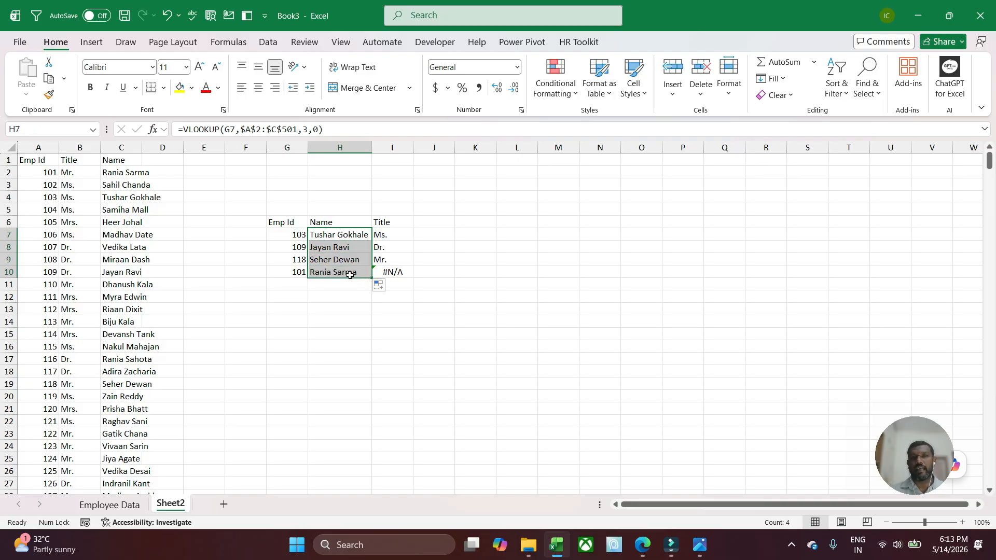
{"action": "left_click", "coordinate": [351, 272]}
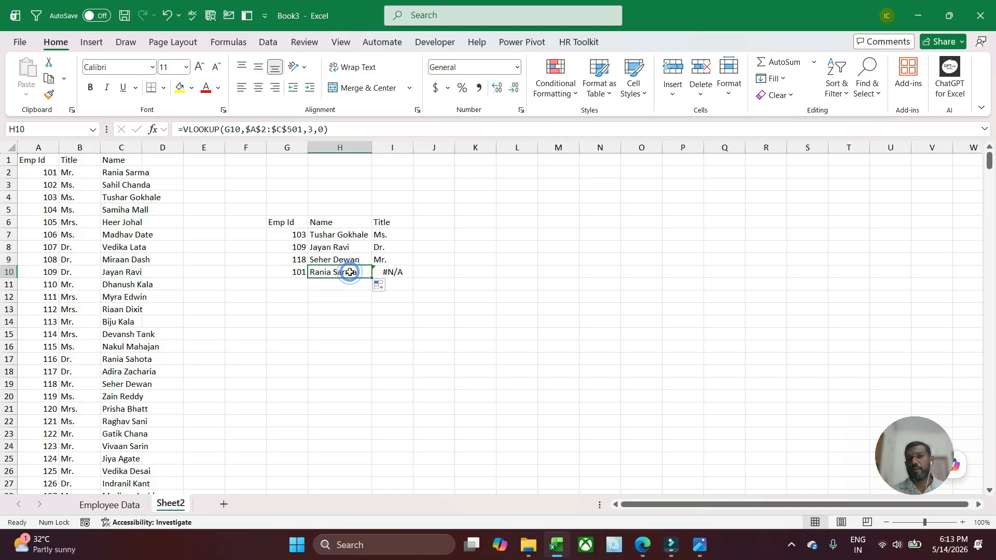
{"action": "left_click", "coordinate": [351, 130]}
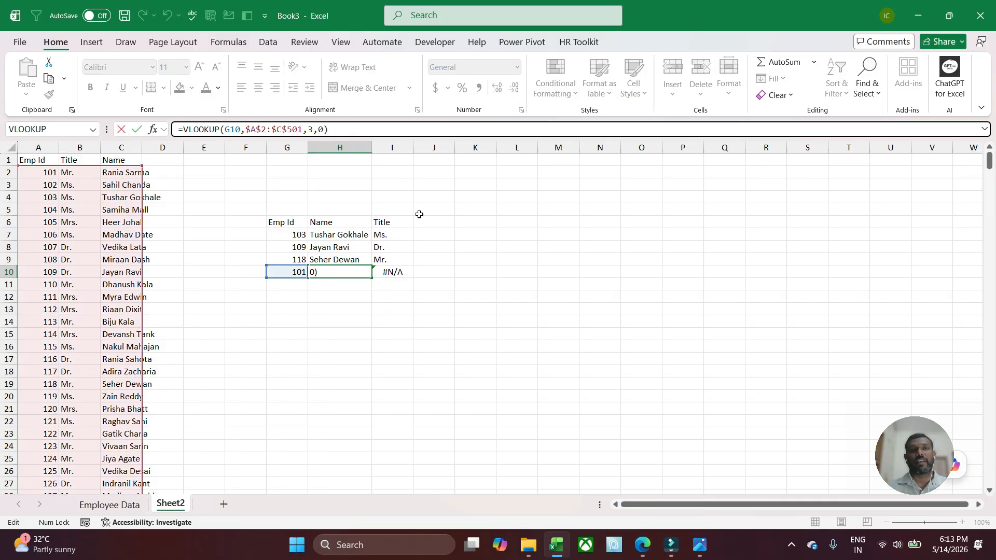
Make the table range in the I7 title formula absolute as $A$2:$C$501 and fill it down to I10
{"action": "left_click", "coordinate": [405, 238]}
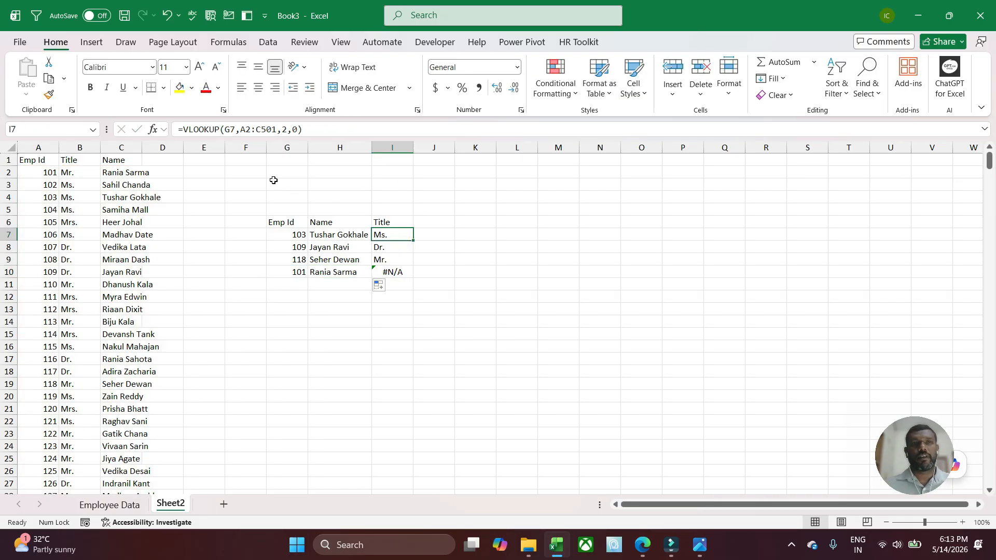
{"action": "left_click", "coordinate": [240, 131]}
{"action": "left_click_drag", "start_coordinate": [239, 132], "coordinate": [277, 130]}
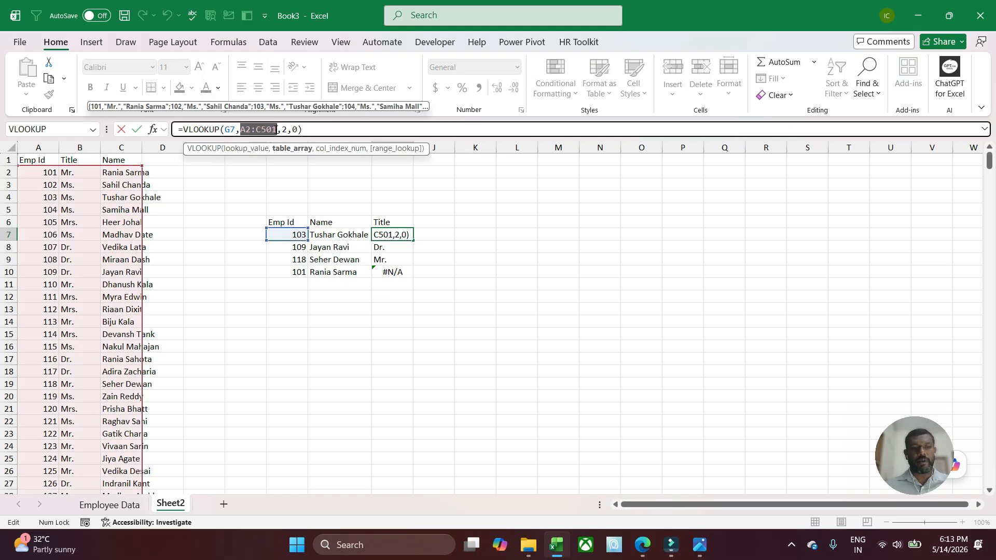
{"action": "key", "text": "F4"}
{"action": "key", "text": "Return"}
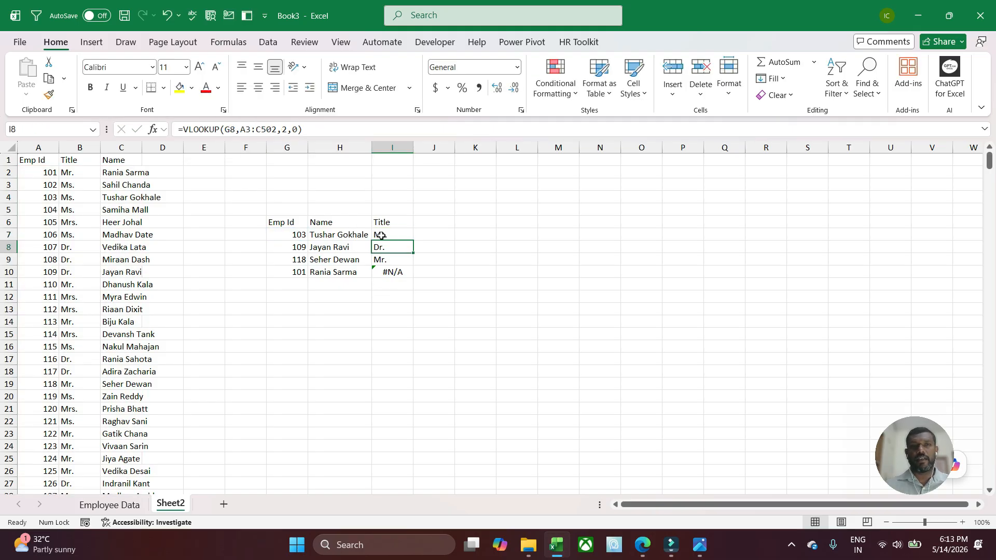
{"action": "left_click", "coordinate": [381, 235]}
{"action": "left_click_drag", "start_coordinate": [414, 240], "coordinate": [409, 300]}
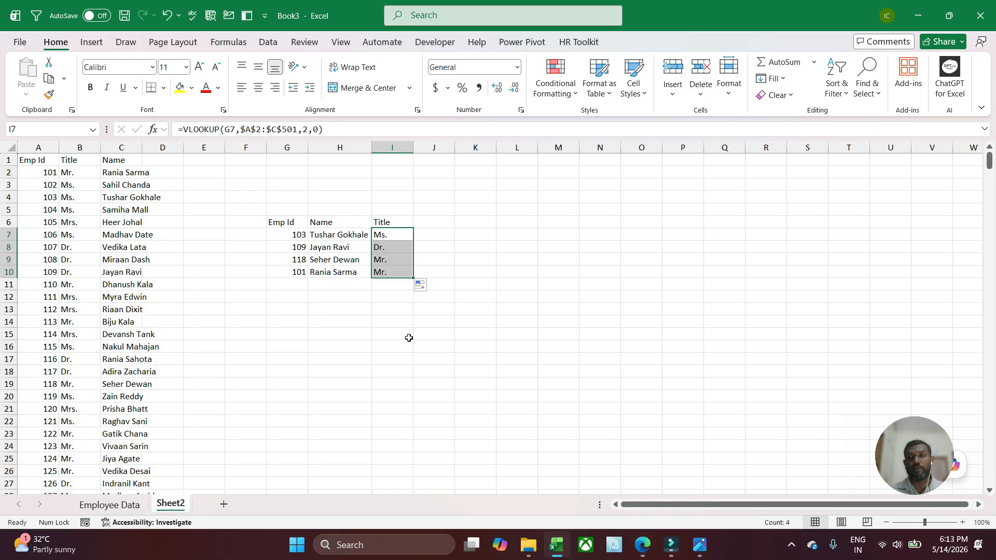
Review the VLOOKUP formula in H7 and its lookup value in G7, keeping the formula as it is
{"action": "left_click", "coordinate": [292, 307]}
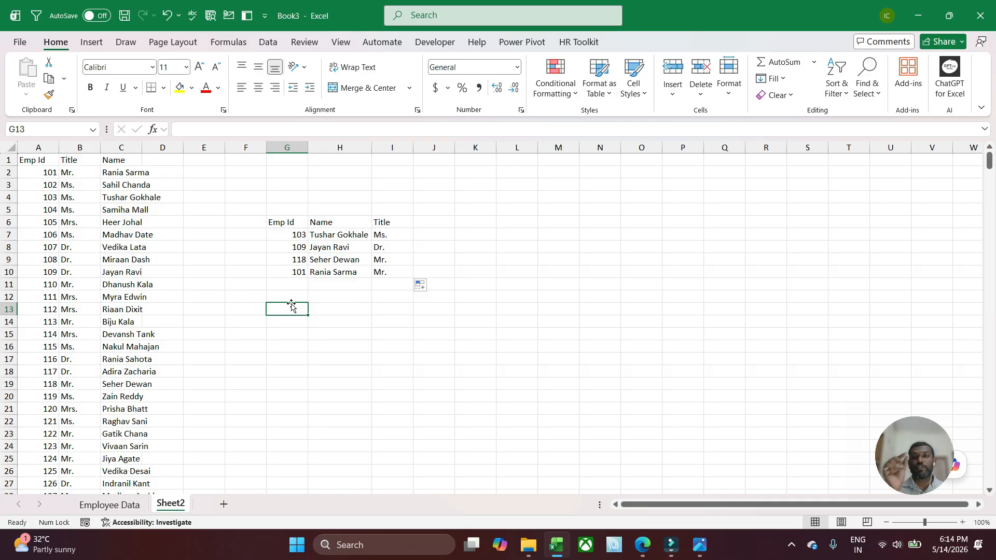
{"action": "left_click", "coordinate": [335, 236]}
{"action": "left_click", "coordinate": [294, 236]}
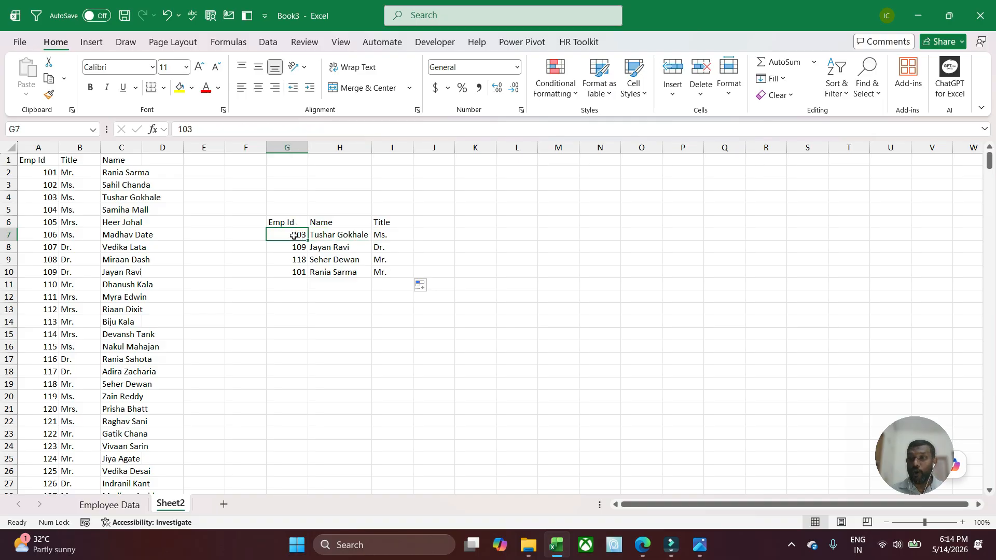
{"action": "left_click", "coordinate": [332, 236]}
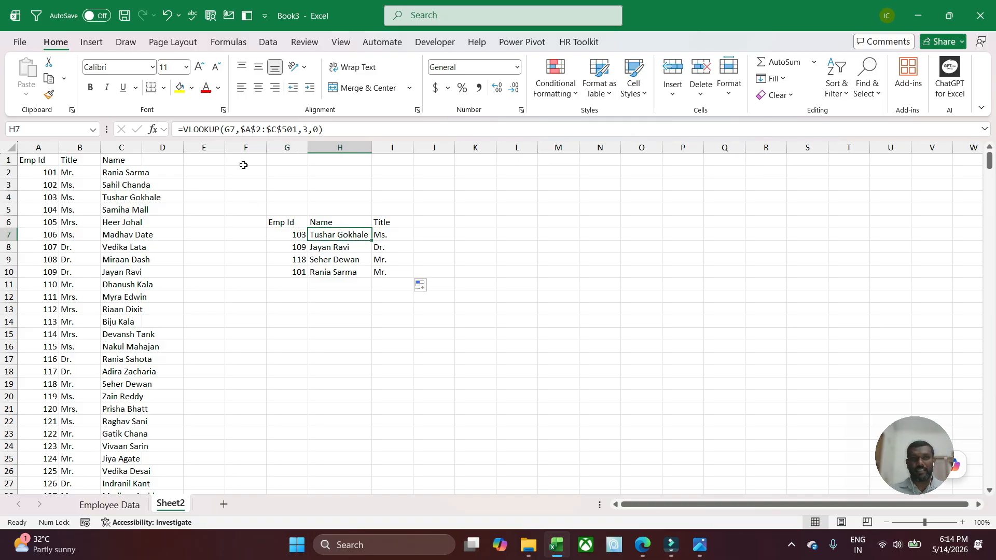
{"action": "left_click", "coordinate": [232, 130]}
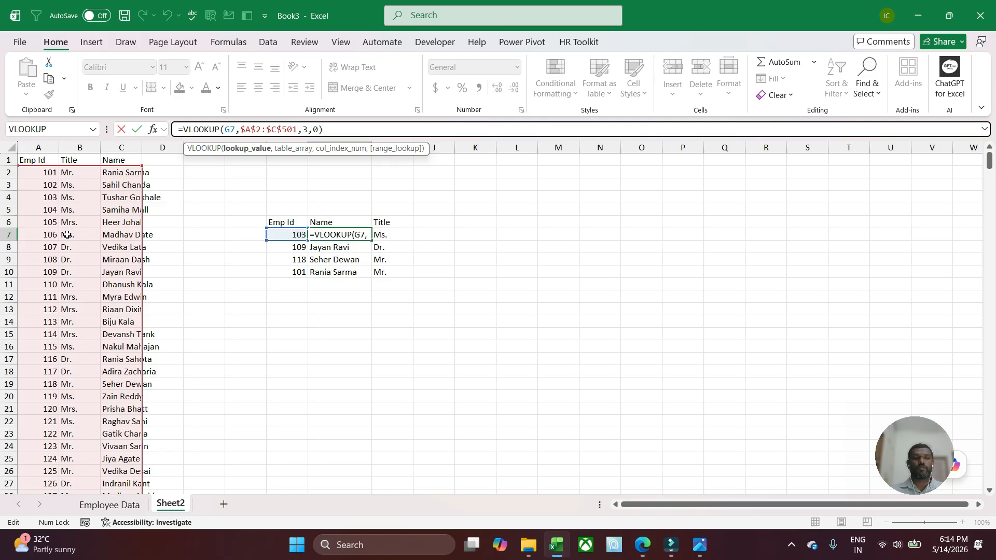
{"action": "key", "text": "ctrl+Return"}
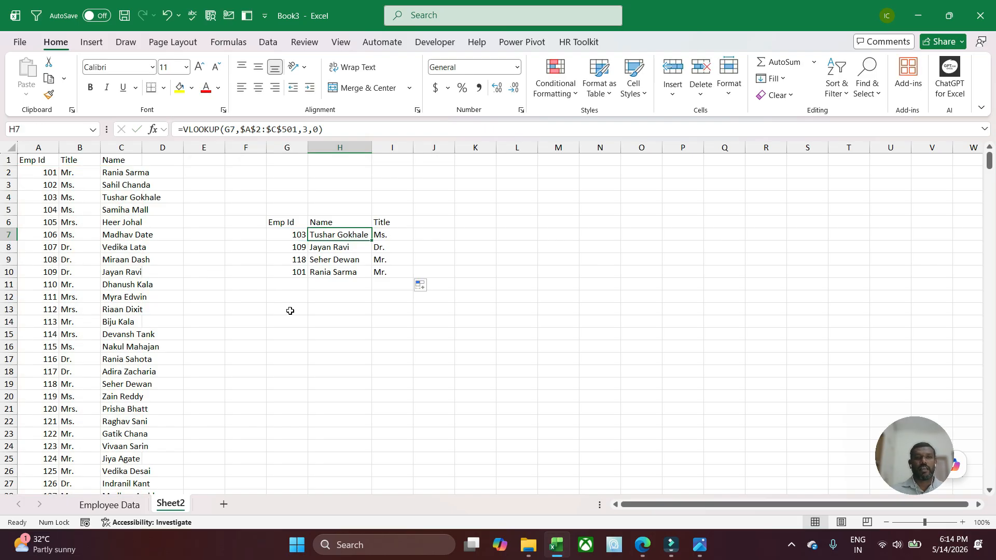
Set the employee ID in G10 to 7 and inspect the name lookup in H10
{"action": "left_click", "coordinate": [290, 311]}
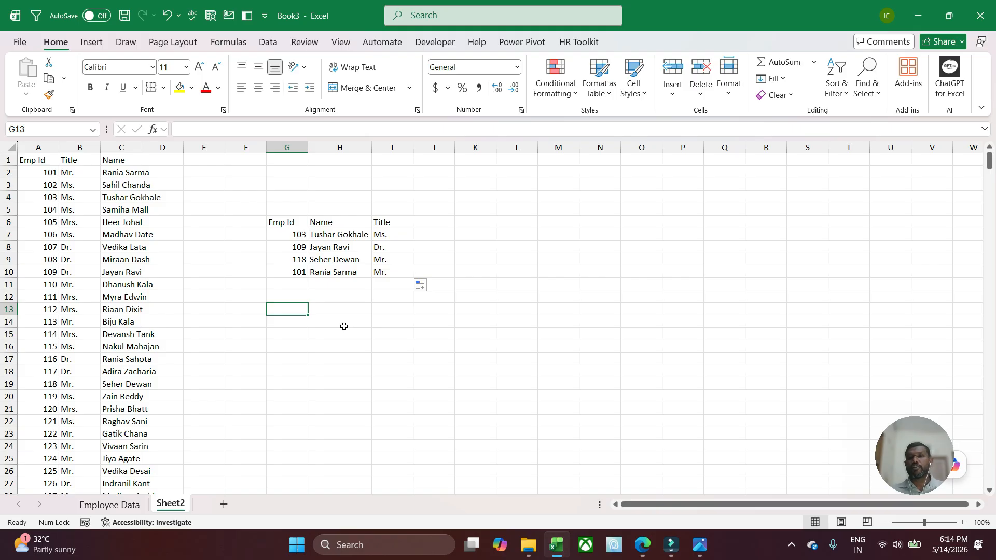
{"action": "left_click", "coordinate": [284, 273]}
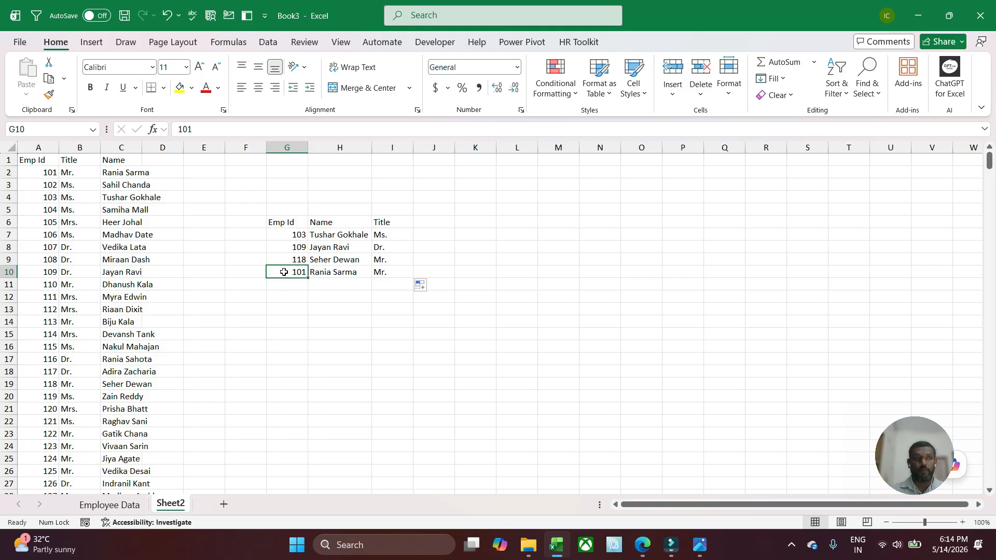
{"action": "type", "text": "7"}
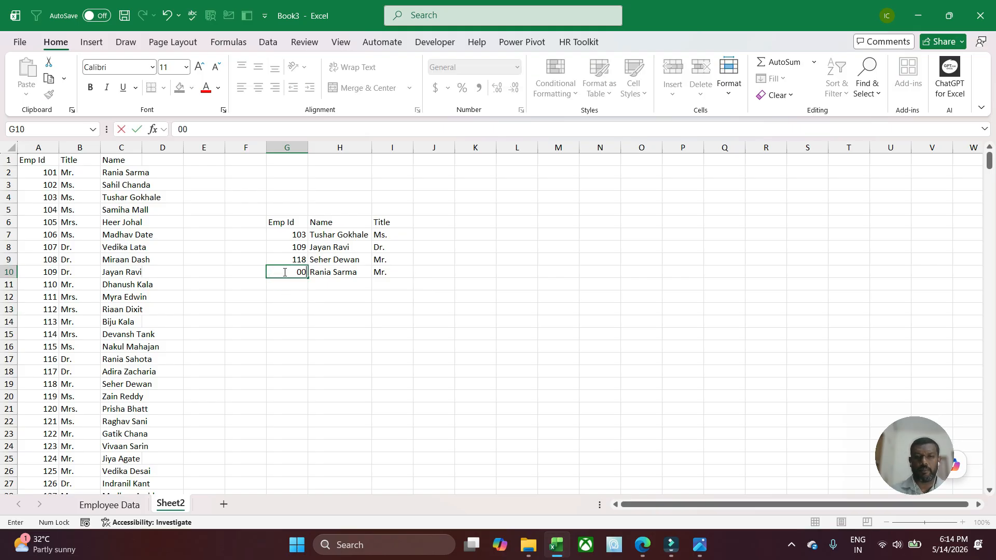
{"action": "key", "text": "Return"}
{"action": "left_click", "coordinate": [284, 272]}
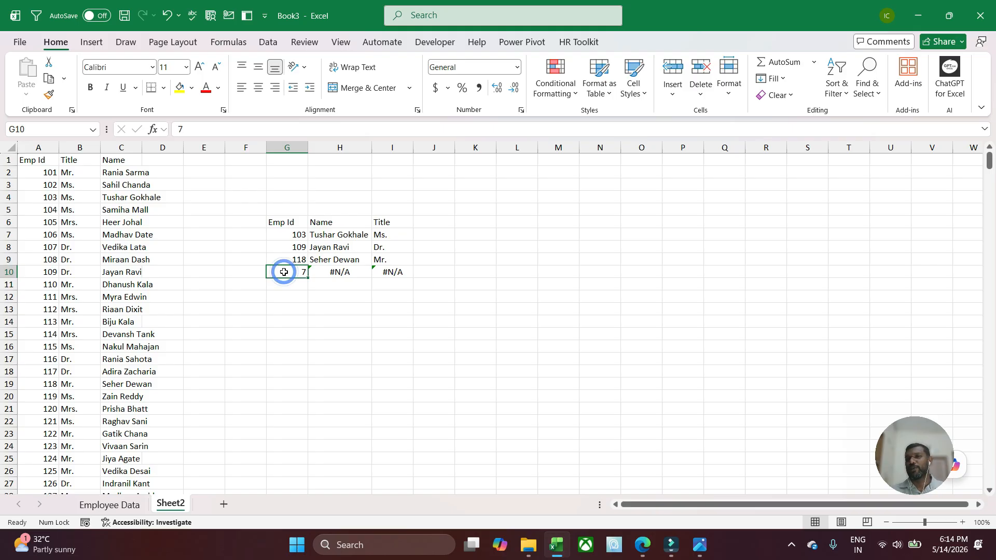
{"action": "left_click", "coordinate": [340, 273]}
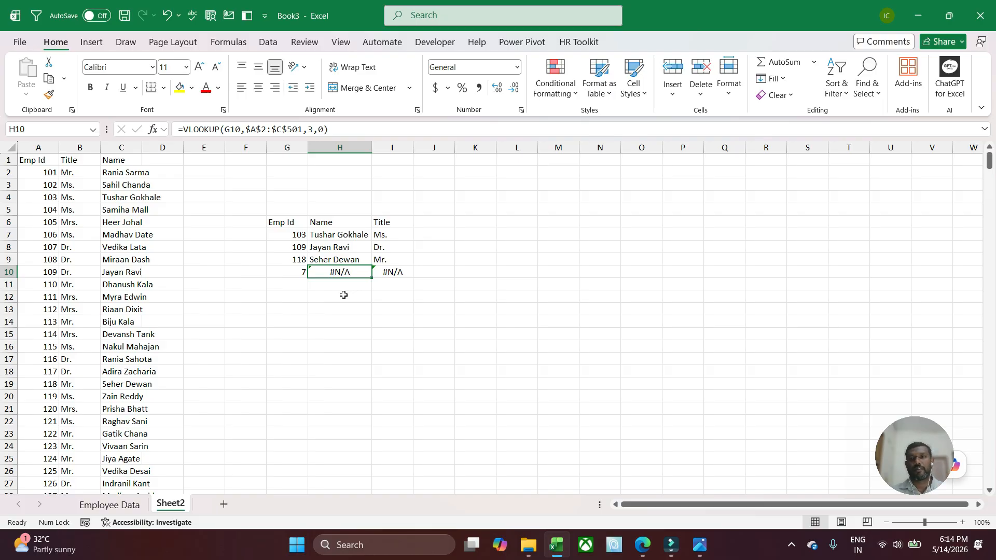
{"action": "left_click", "coordinate": [347, 332]}
{"action": "type", "text": "=if"}
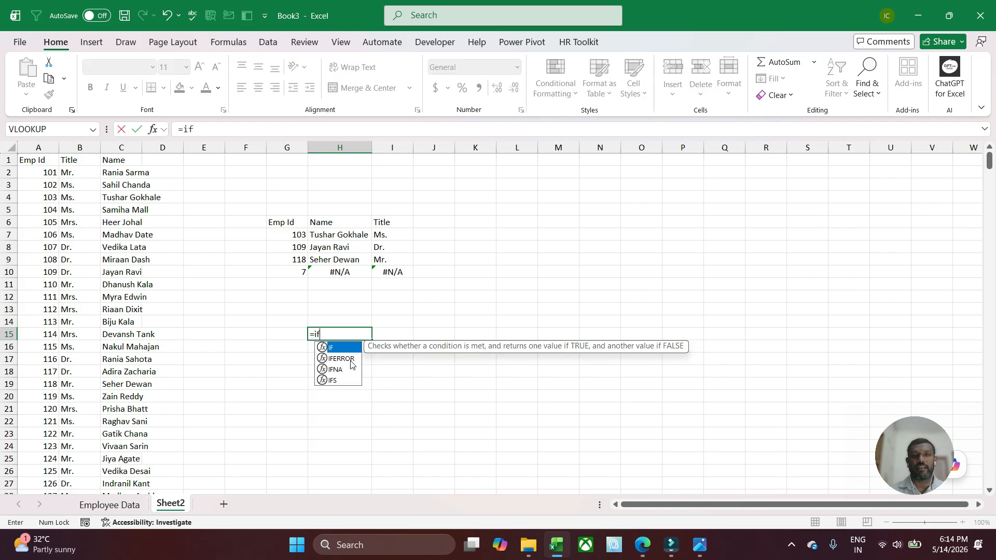
{"action": "left_click", "coordinate": [351, 365]}
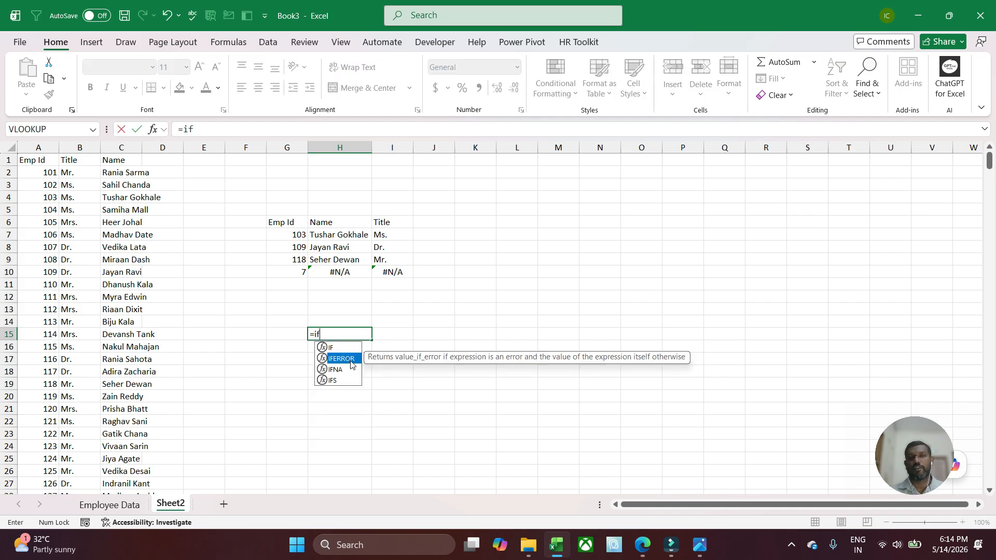
{"action": "key", "text": "Down"}
{"action": "key", "text": "Tab"}
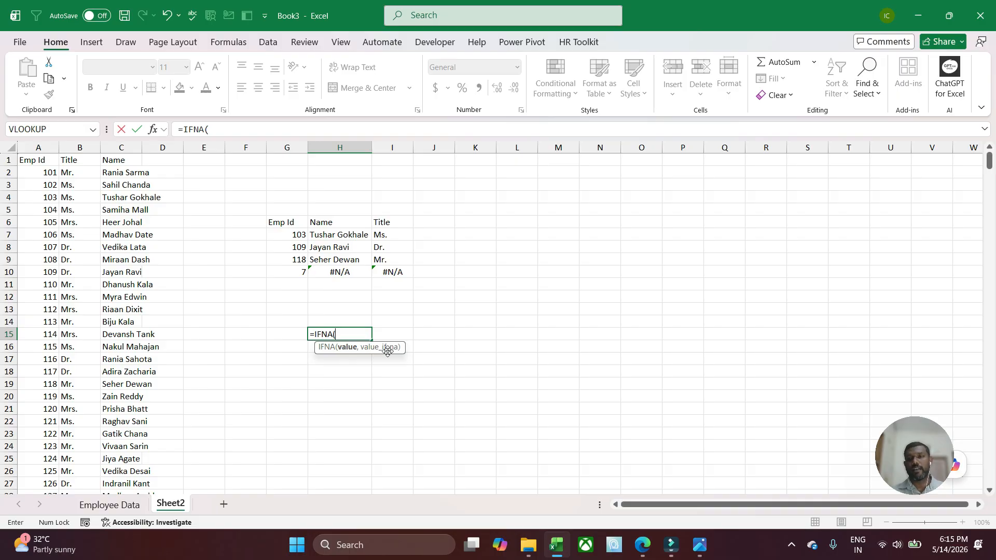
{"action": "key", "text": "Escape"}
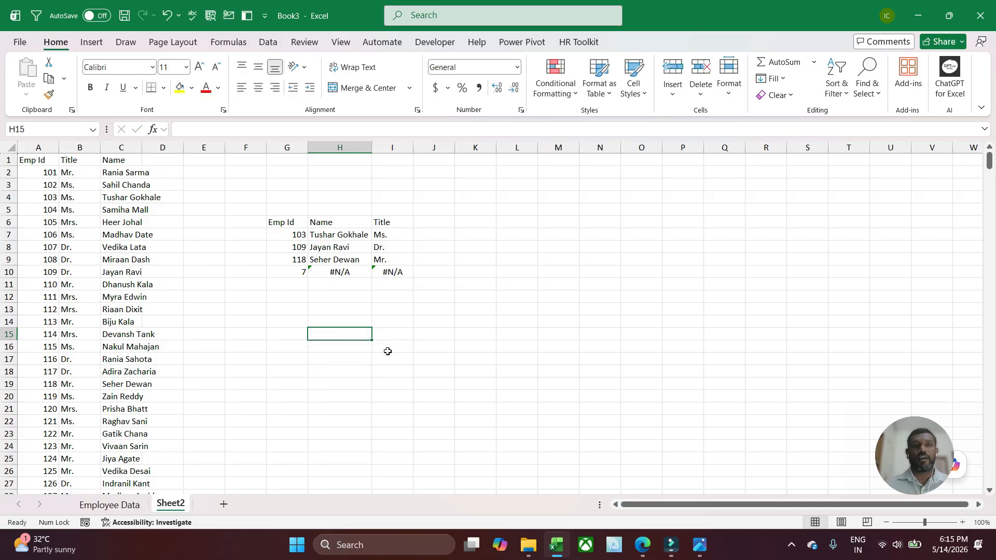
Wrap the H7 name lookup in IFNA with fallback text, giving =IFNA(VLOOKUP(G7,$A$2:$C$501,3,0),"Does not exist")
{"action": "left_click", "coordinate": [339, 237]}
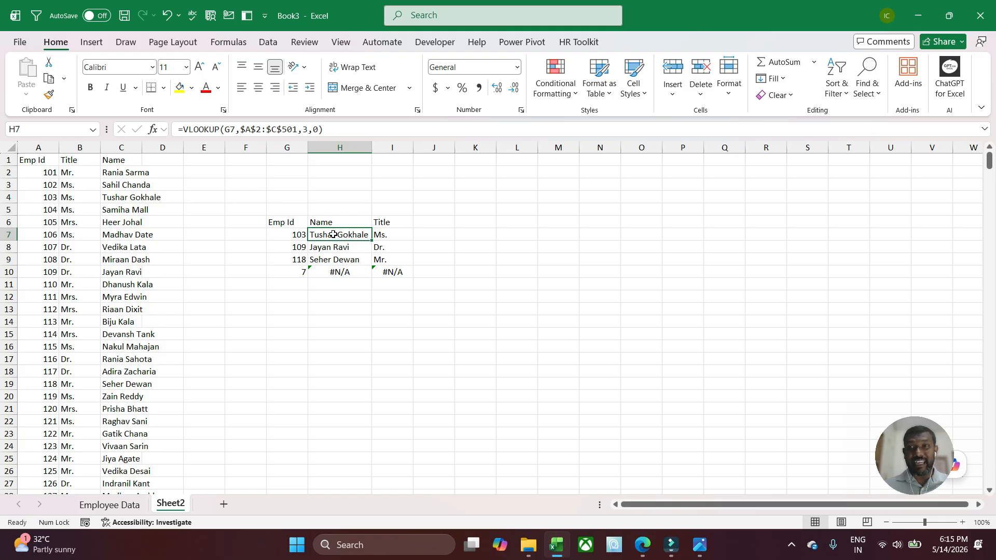
{"action": "left_click", "coordinate": [182, 129]}
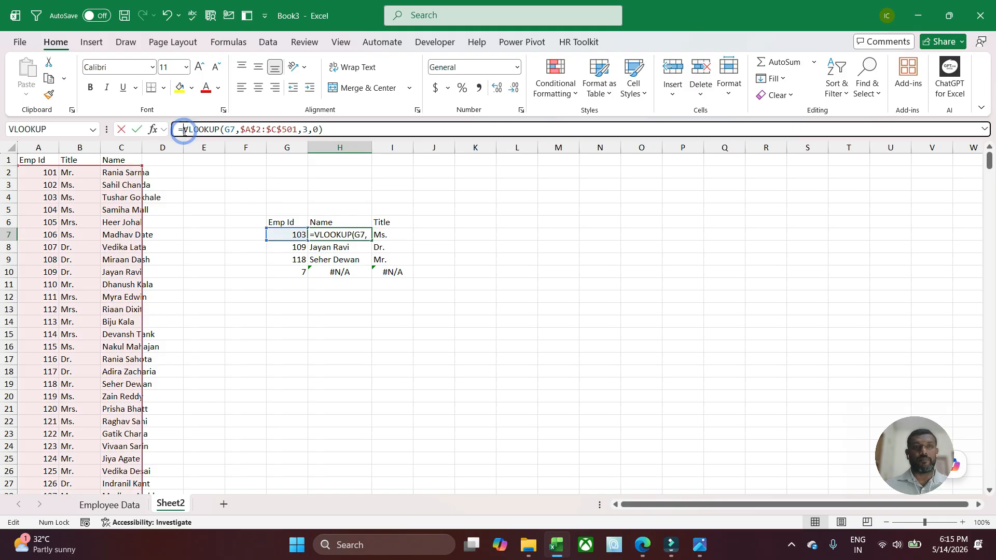
{"action": "type", "text": "IFNA("}
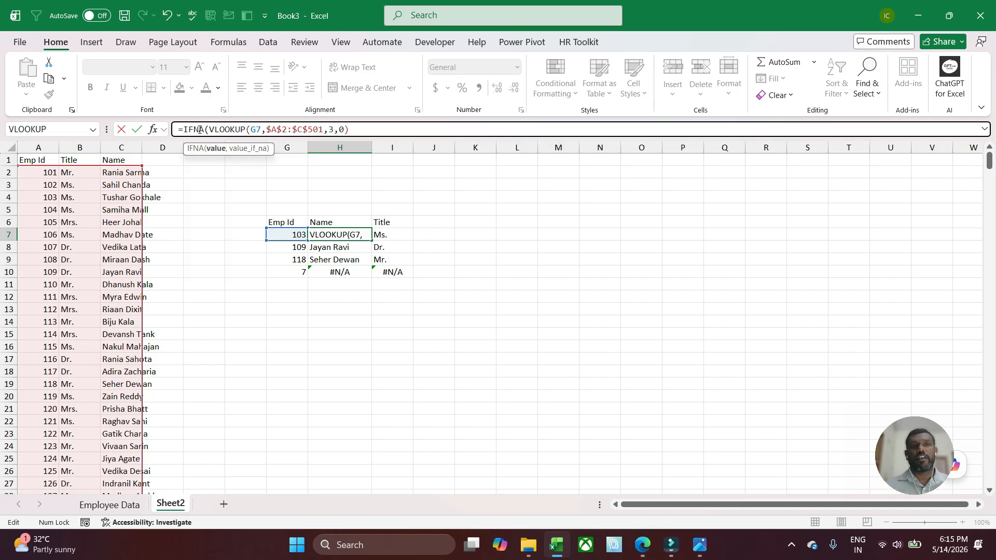
{"action": "left_click", "coordinate": [357, 132]}
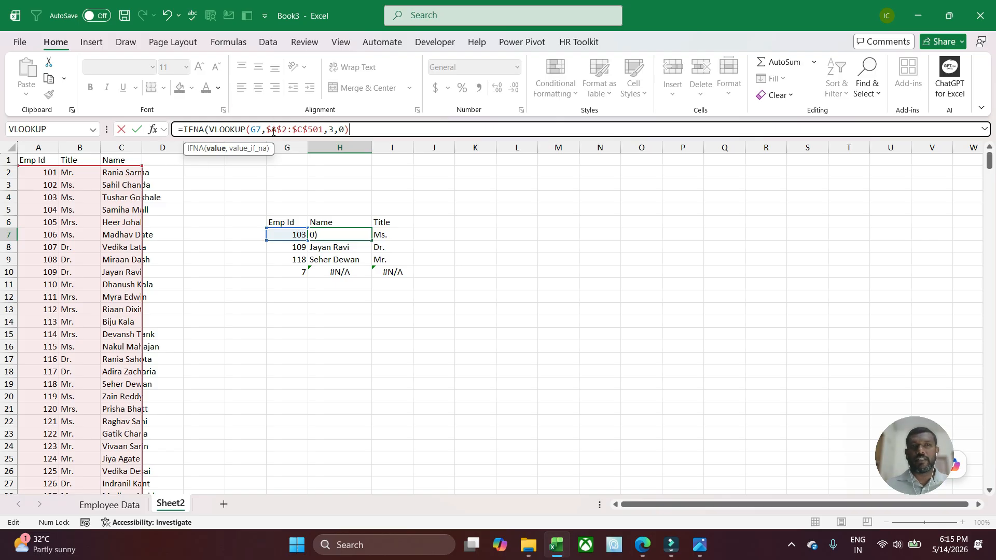
{"action": "type", "text": ","}
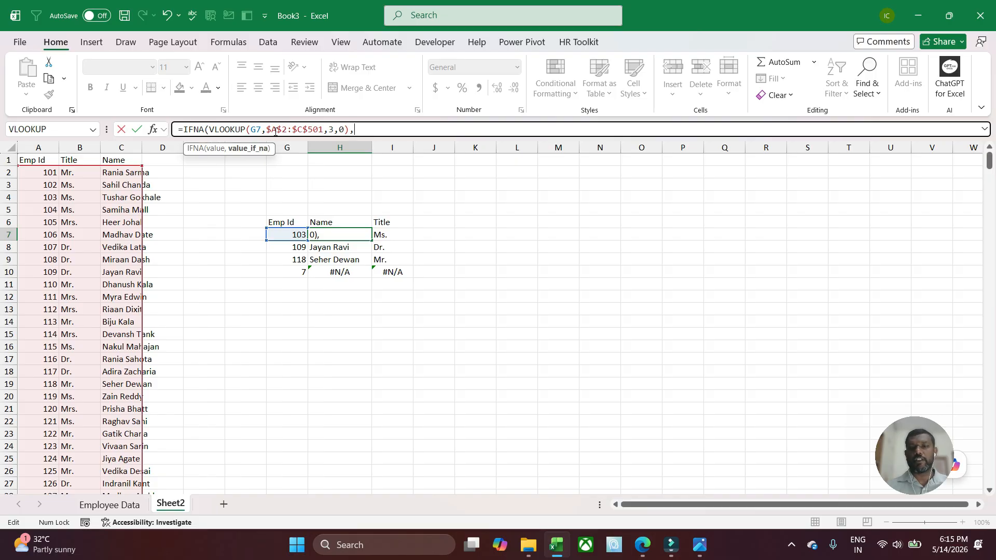
{"action": "type", "text": "\"Does no"}
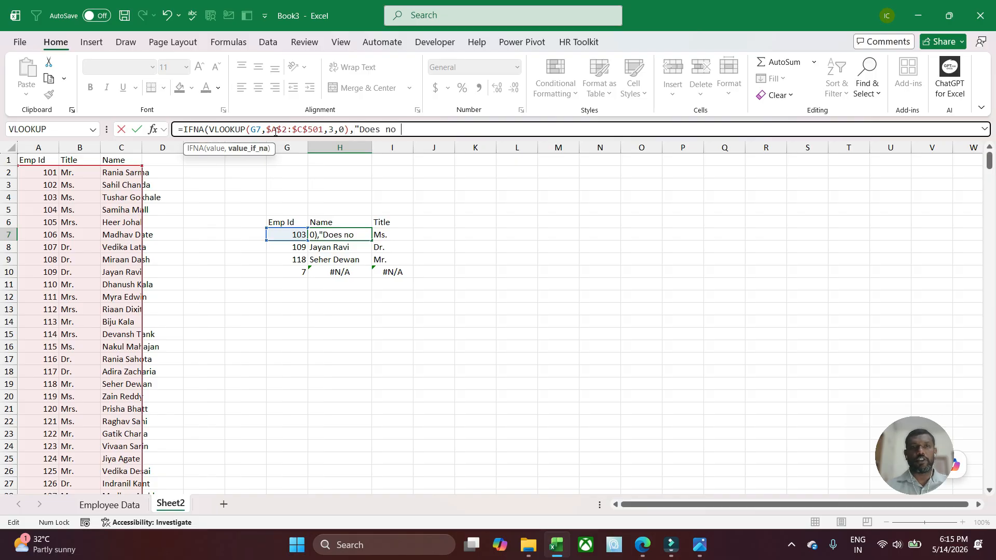
{"action": "type", "text": "t exist\""}
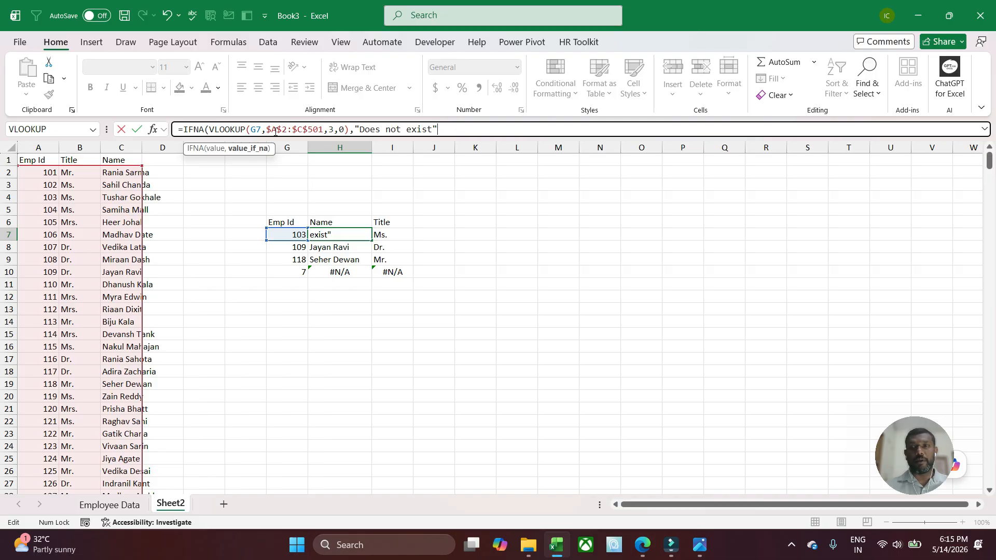
{"action": "type", "text": ")"}
{"action": "key", "text": "Return"}
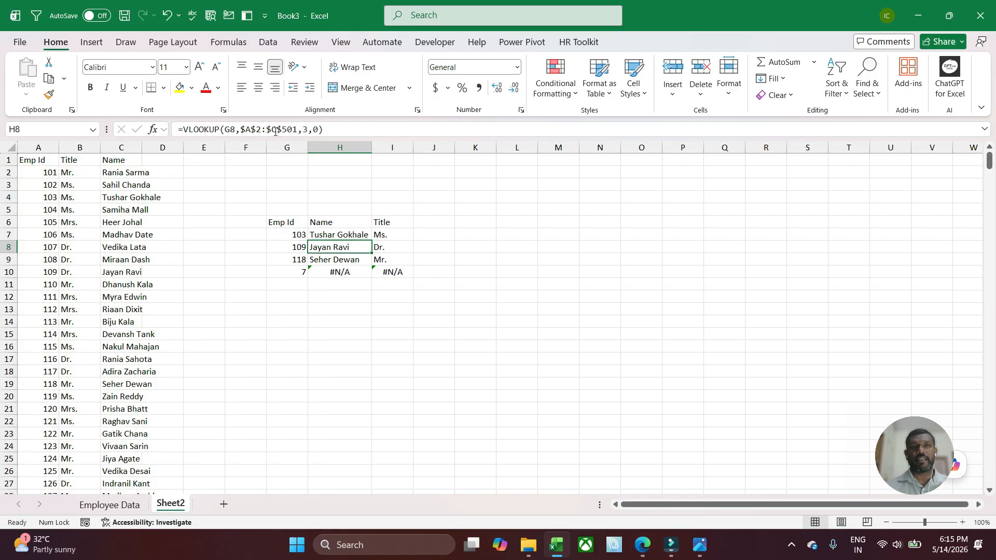
Fill the IFNA name formula from H7 down to H10 and check the formula in H10
{"action": "left_click", "coordinate": [340, 236]}
{"action": "left_click_drag", "start_coordinate": [372, 241], "coordinate": [368, 277]}
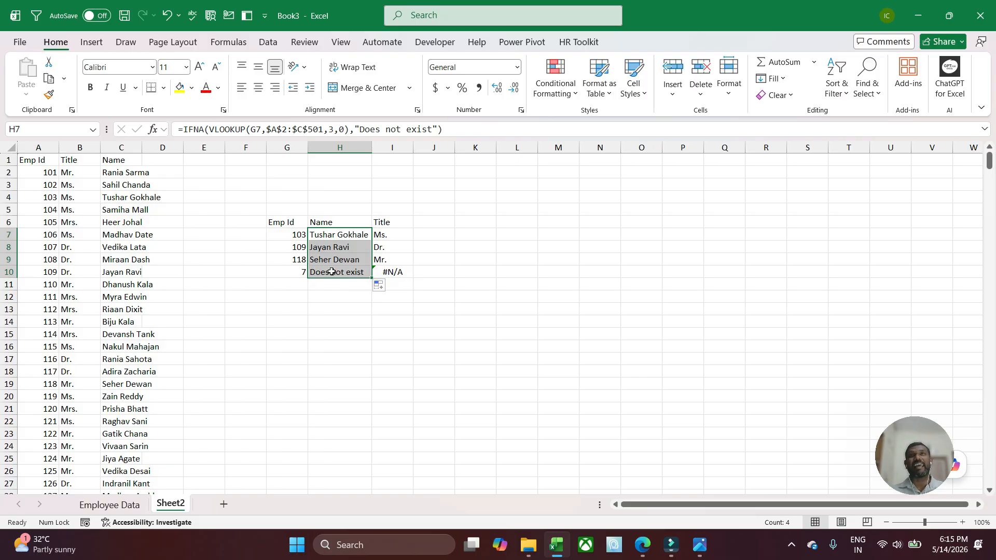
{"action": "left_click", "coordinate": [331, 272]}
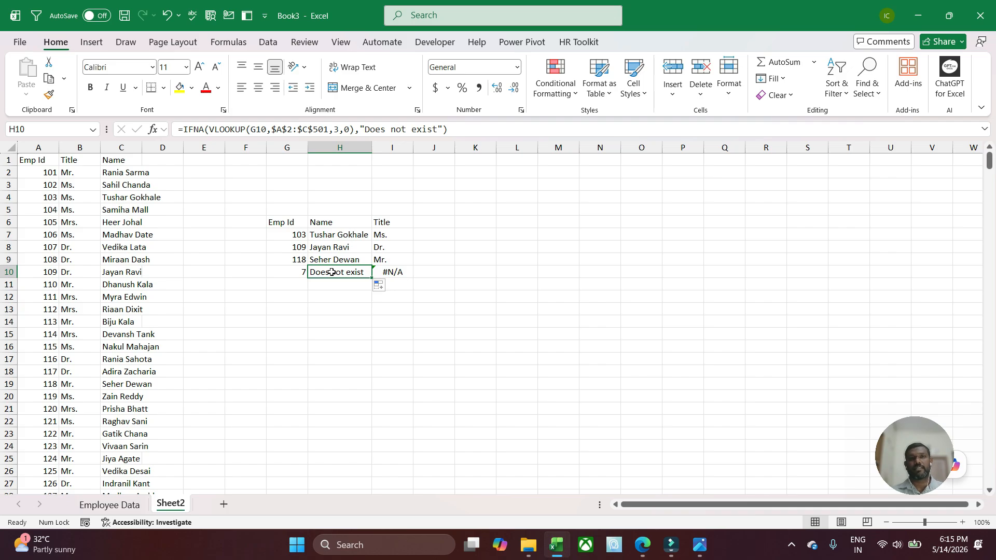
{"action": "left_click", "coordinate": [331, 319]}
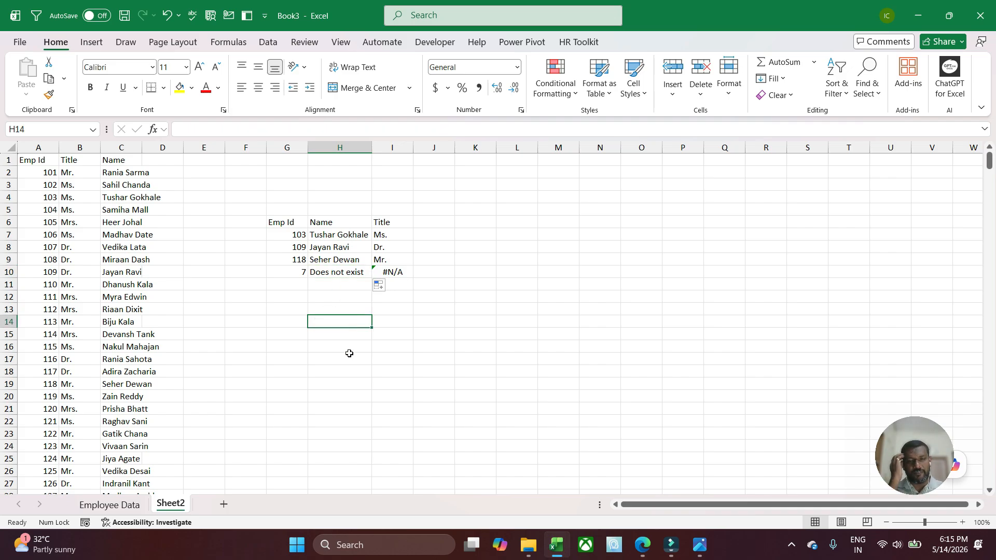
{"action": "type", "text": "=if"}
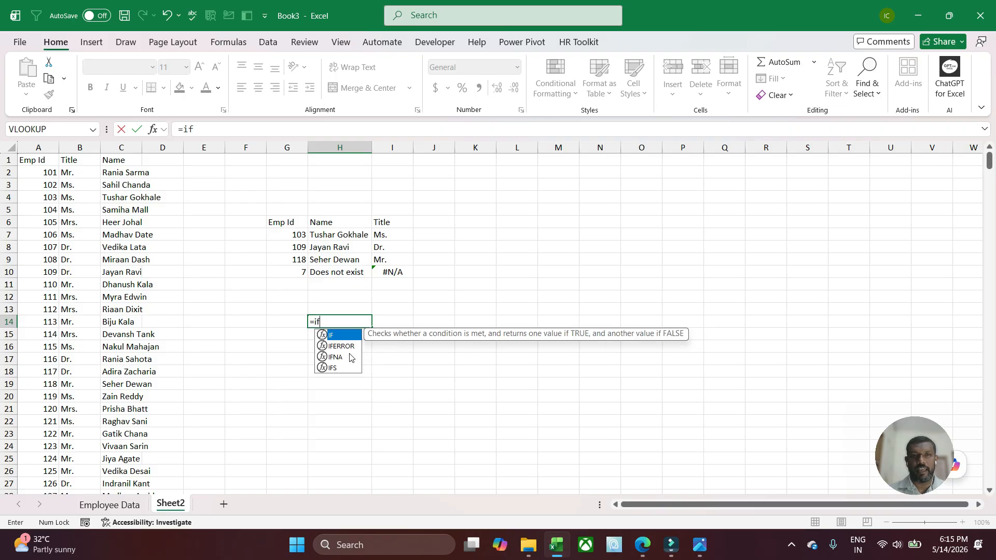
{"action": "double_click", "coordinate": [350, 358]}
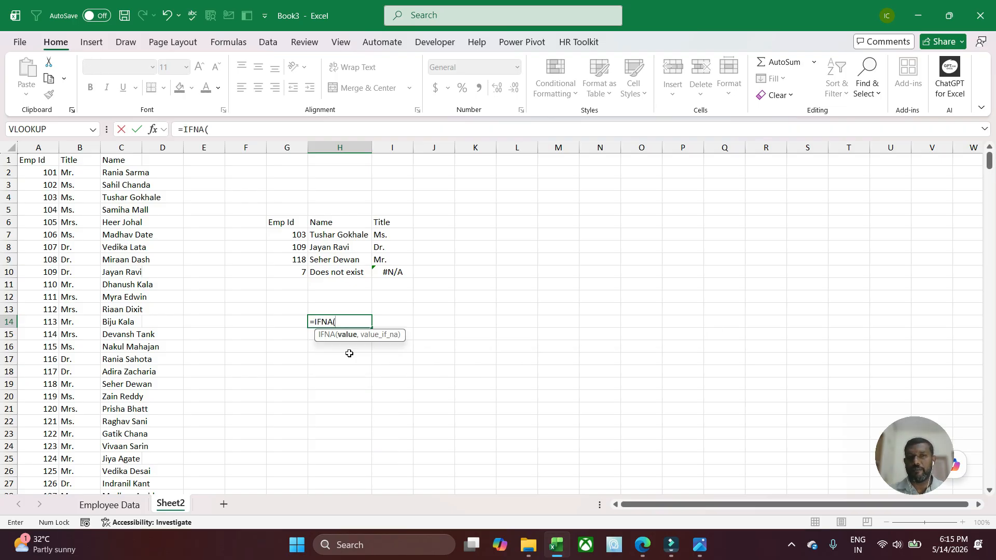
{"action": "type", "text": "vl"}
{"action": "key", "text": "Tab"}
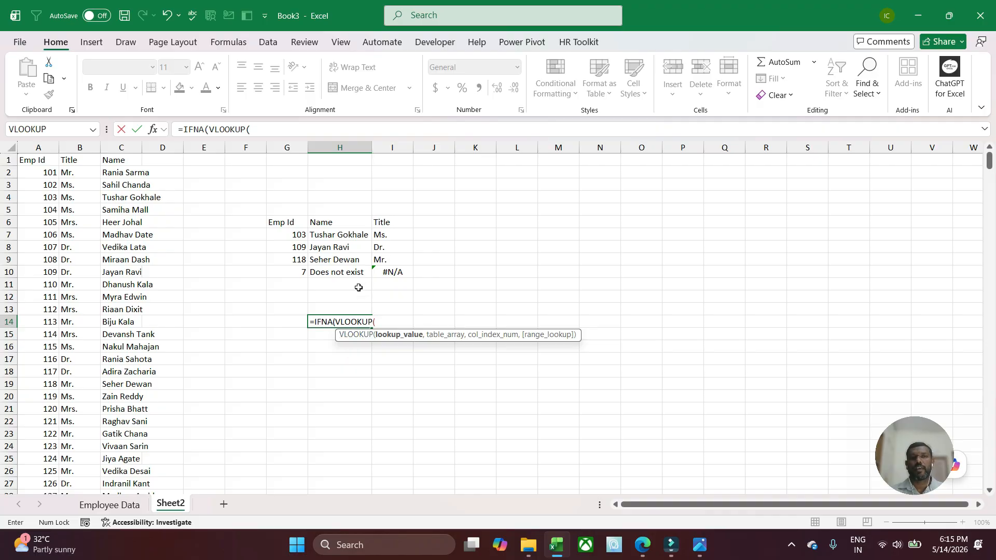
{"action": "left_click", "coordinate": [299, 236]}
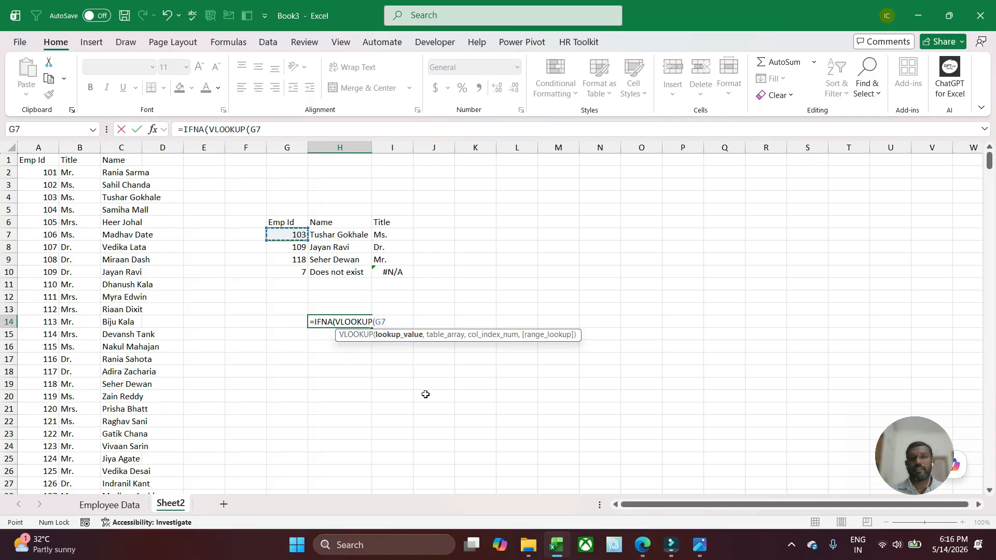
{"action": "key", "text": "Escape"}
Copy the Emp Id, Name and Title headers from G6:I6 to a second table starting at G14
{"action": "left_click", "coordinate": [285, 221]}
{"action": "left_click_drag", "start_coordinate": [302, 225], "coordinate": [393, 222]}
{"action": "key", "text": "ctrl+c"}
{"action": "left_click", "coordinate": [295, 322]}
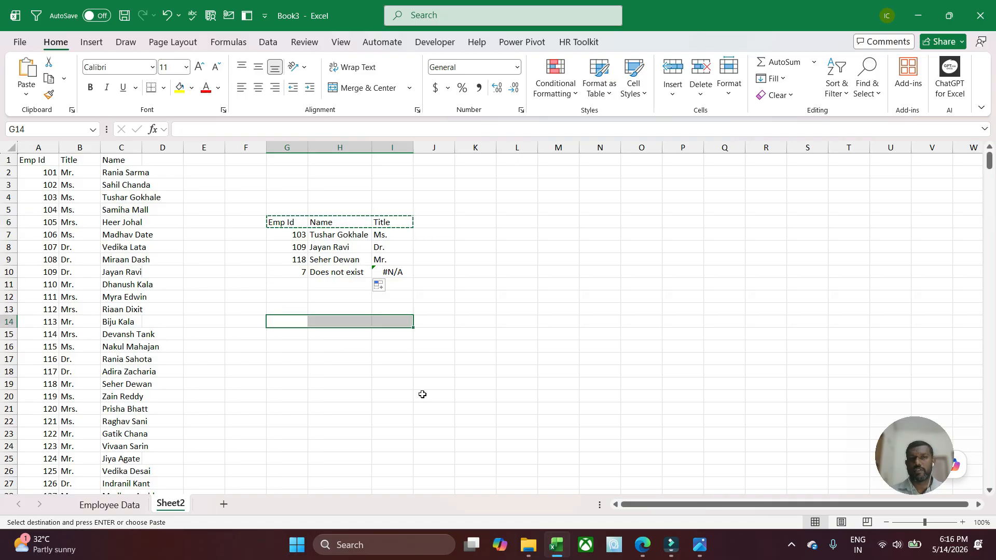
{"action": "key", "text": "ctrl+v"}
Copy the four employee IDs from G7:G10 into the second table starting at G15
{"action": "left_click", "coordinate": [283, 233]}
{"action": "left_click_drag", "start_coordinate": [286, 245], "coordinate": [296, 271]}
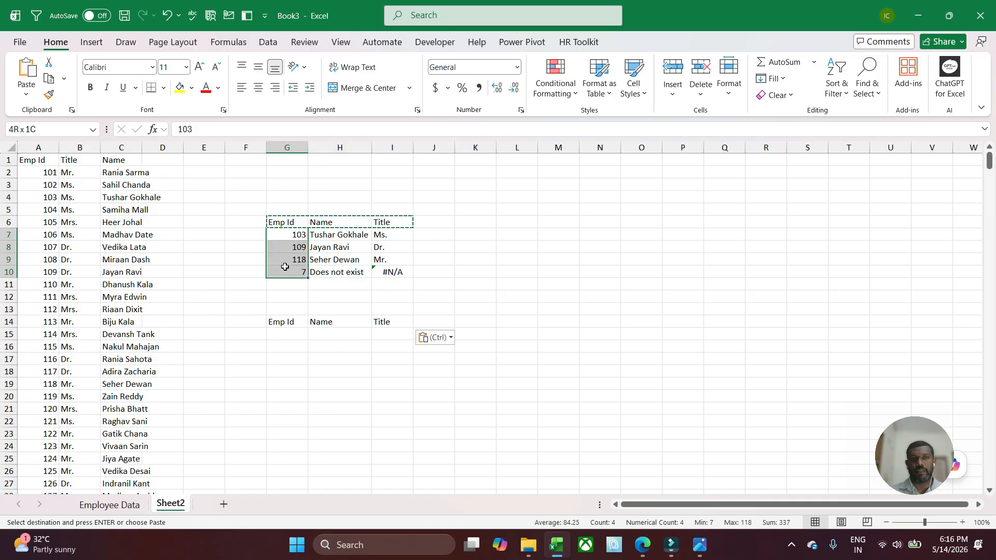
{"action": "key", "text": "ctrl+c"}
{"action": "left_click", "coordinate": [300, 333]}
{"action": "key", "text": "ctrl+v"}
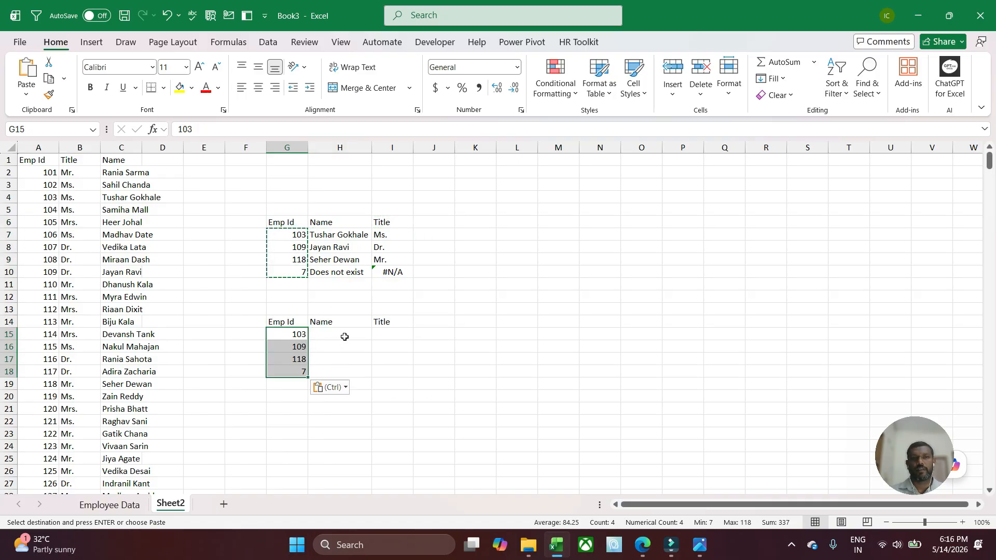
Begin an IFNA formula in H15 containing a VLOOKUP that uses G15 as its lookup value
{"action": "left_click", "coordinate": [343, 336]}
{"action": "type", "text": "=v"}
{"action": "key", "text": "BackSpace"}
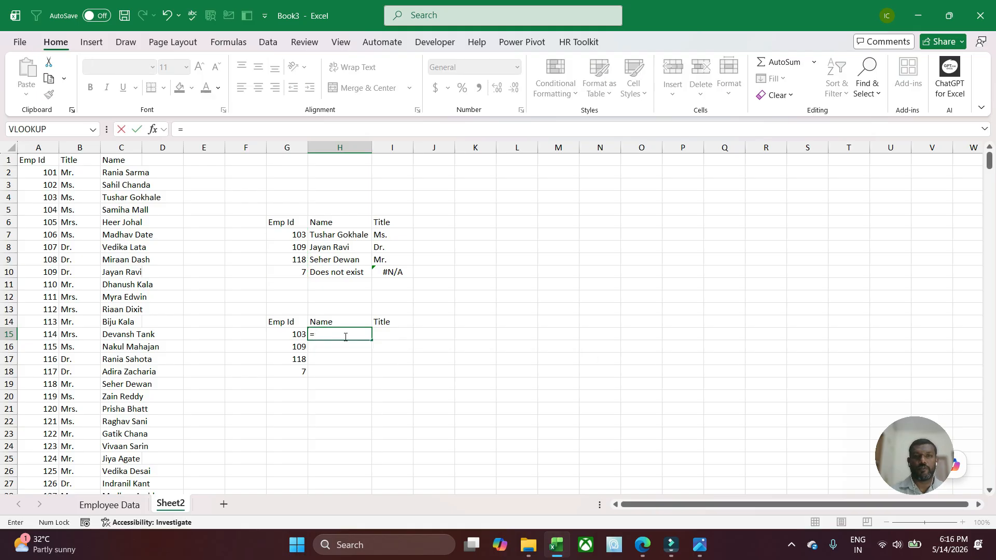
{"action": "type", "text": "ifn"}
{"action": "key", "text": "Tab"}
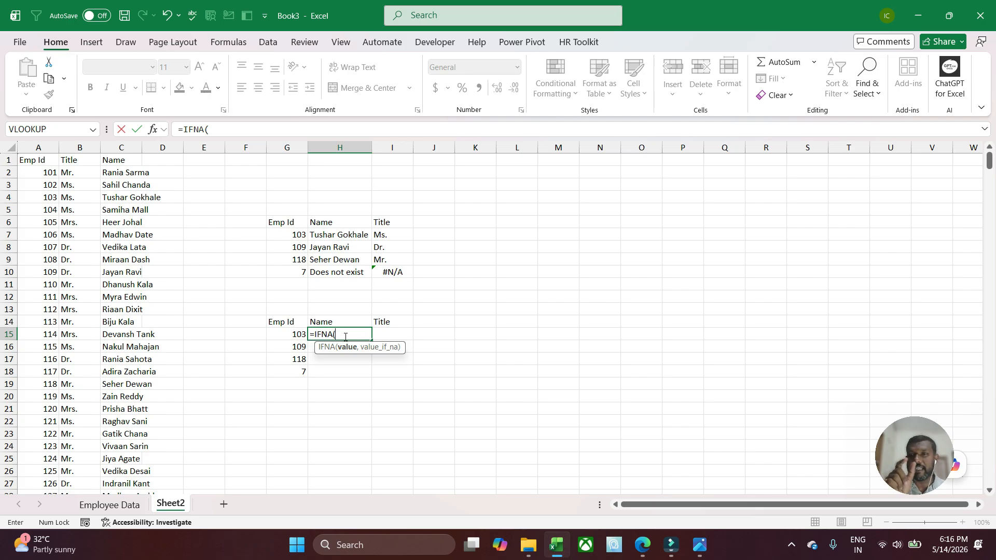
{"action": "type", "text": "vlo"}
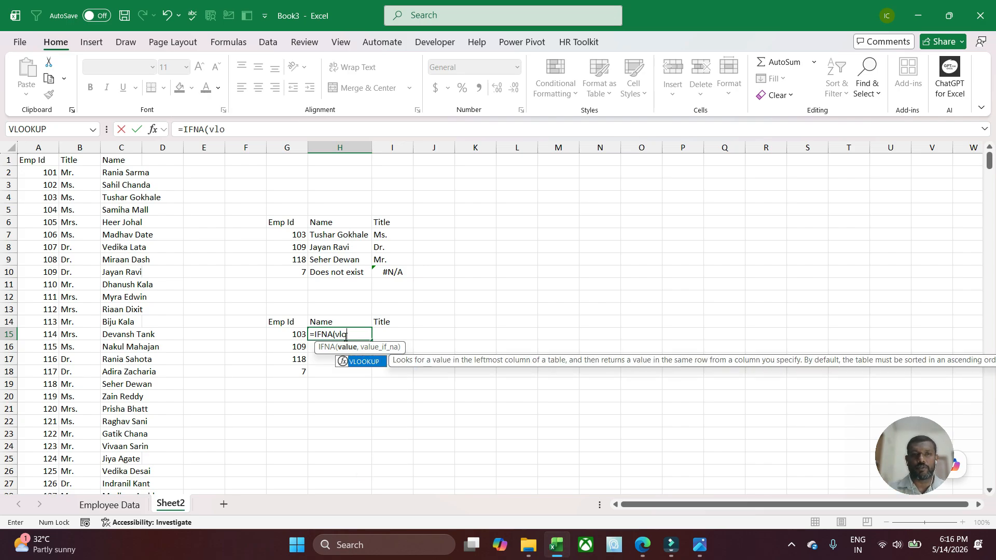
{"action": "key", "text": "Tab"}
{"action": "left_click", "coordinate": [287, 335]}
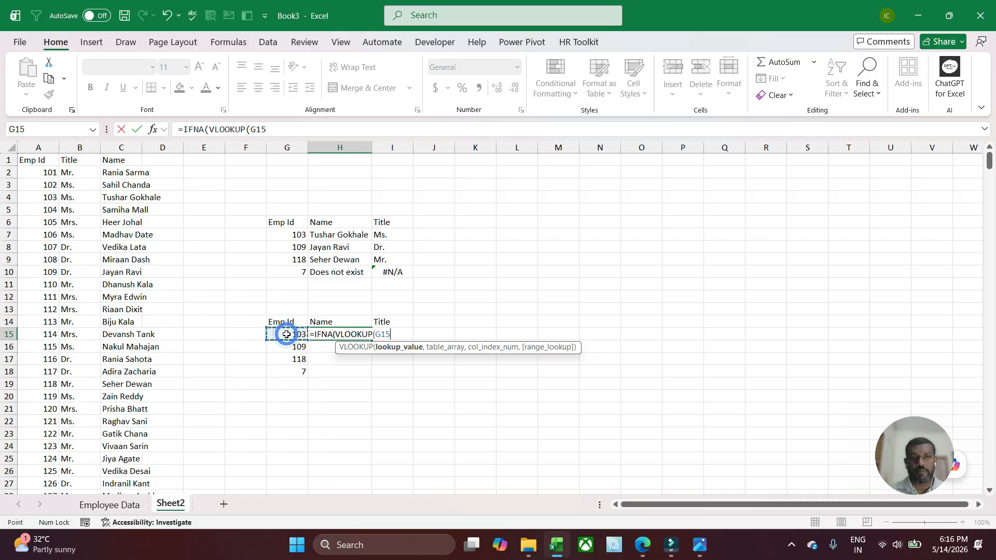
{"action": "type", "text": ","}
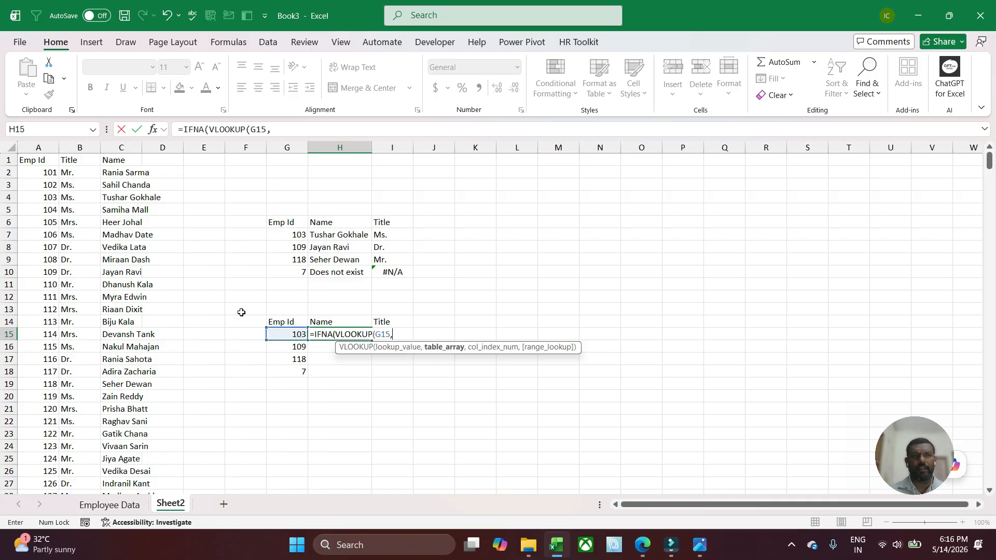
Complete the VLOOKUP arguments in H15 with table range A2:C501, column index 3 and exact match 0
{"action": "left_click", "coordinate": [42, 175]}
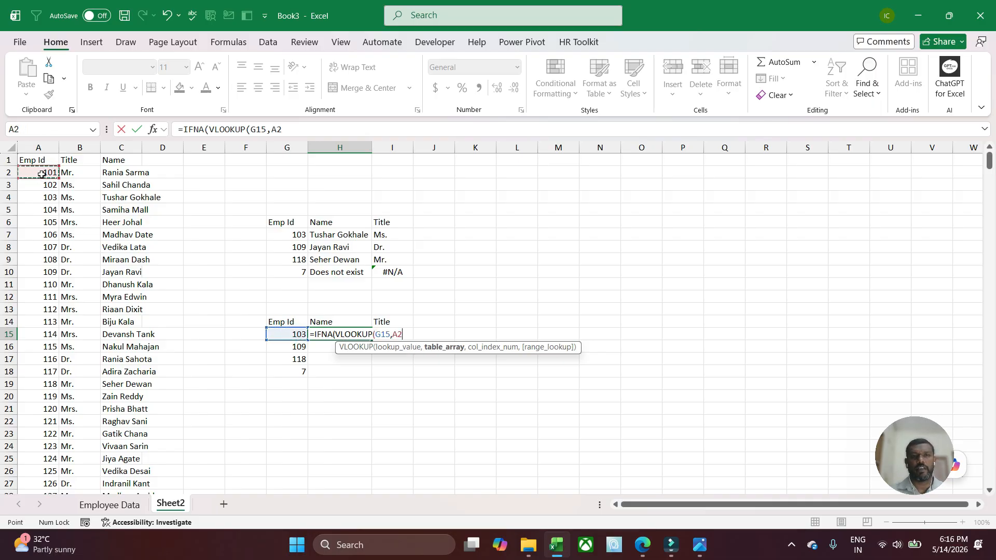
{"action": "key", "text": "ctrl+shift+Right"}
{"action": "key", "text": "ctrl+shift+Down"}
{"action": "type", "text": ","}
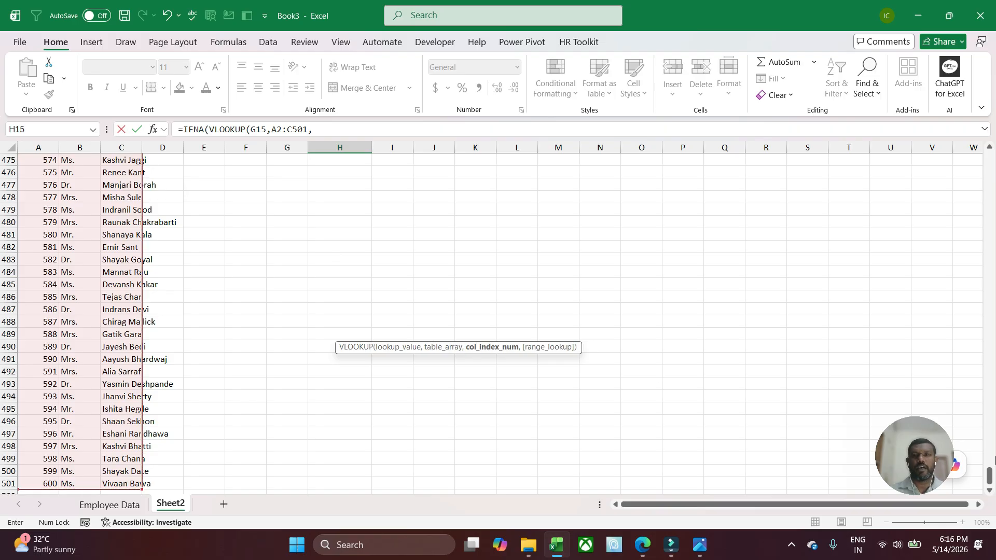
{"action": "left_click_drag", "start_coordinate": [990, 475], "coordinate": [990, 162]}
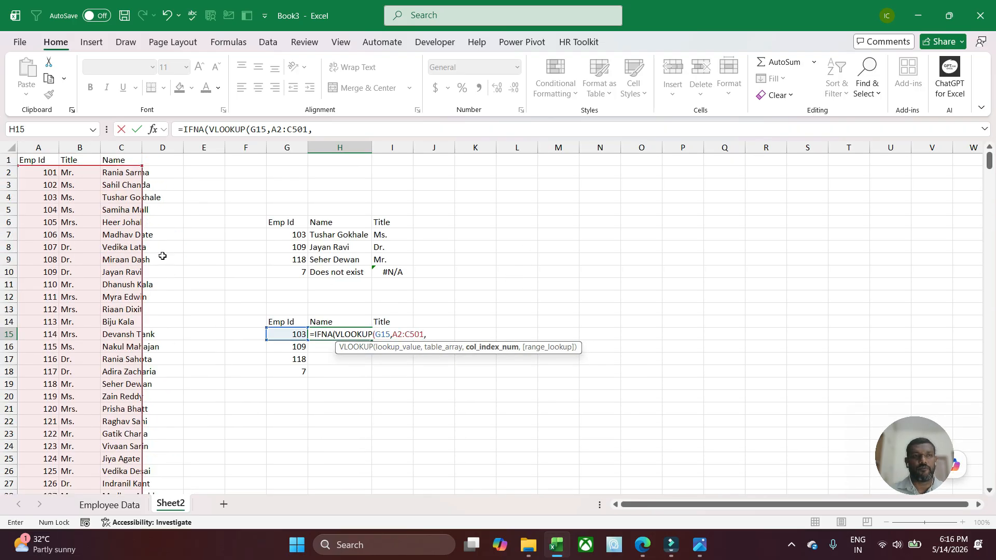
{"action": "type", "text": "3,0)"}
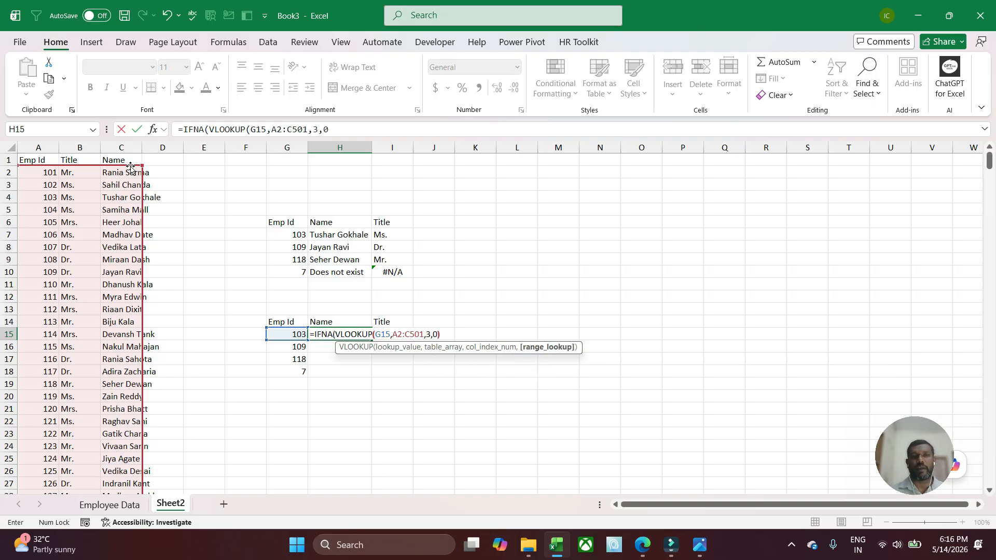
Make the table range in the H15 formula absolute as $A$2:$C$501
{"action": "left_click", "coordinate": [394, 331]}
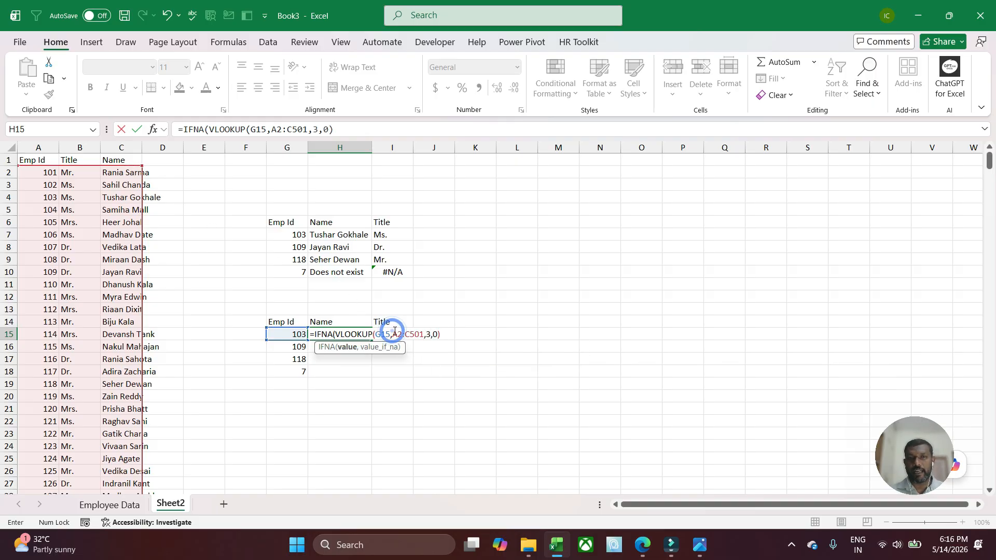
{"action": "left_click_drag", "start_coordinate": [394, 331], "coordinate": [424, 334]}
{"action": "key", "text": "F4"}
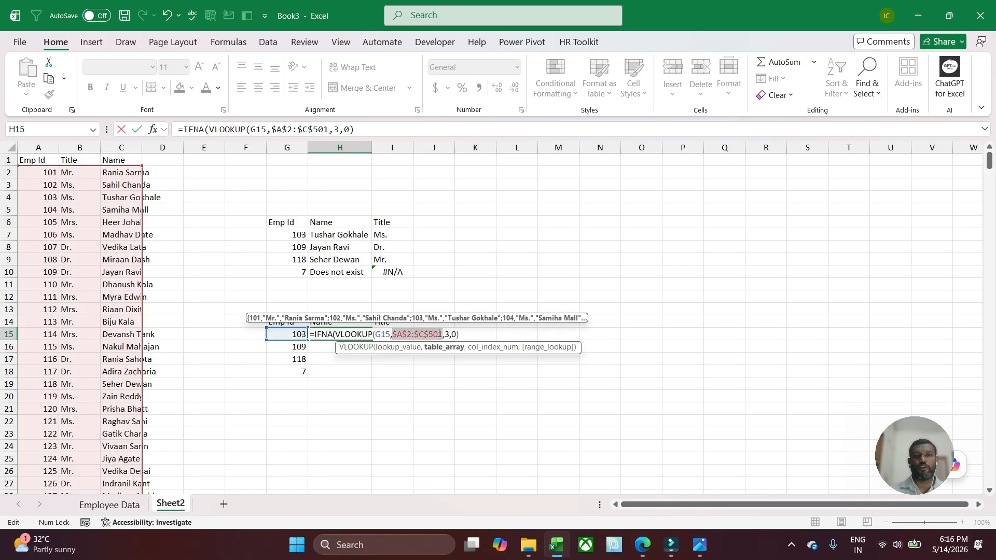
{"action": "left_click", "coordinate": [482, 334]}
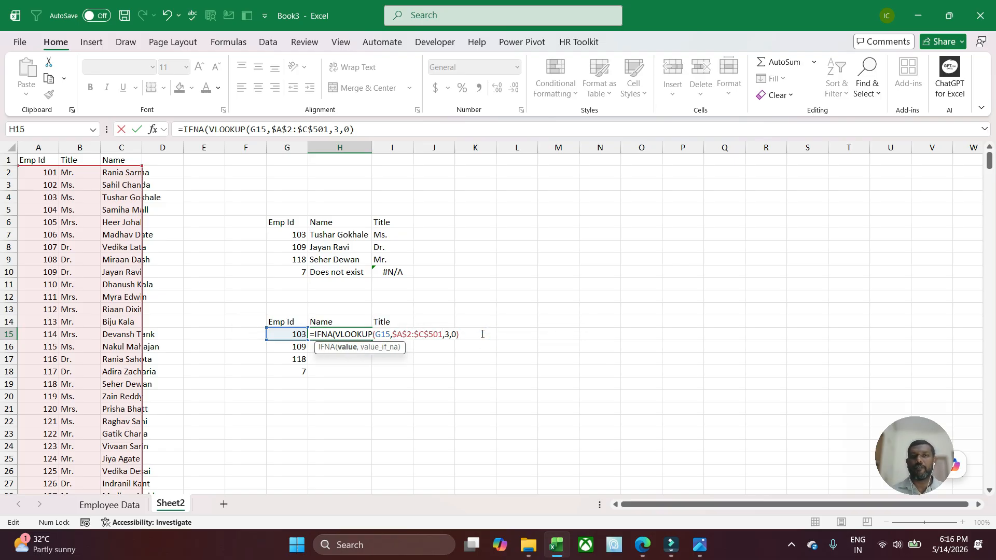
Add "Not there" as the IFNA fallback value in H15 and finish the formula
{"action": "type", "text": ","}
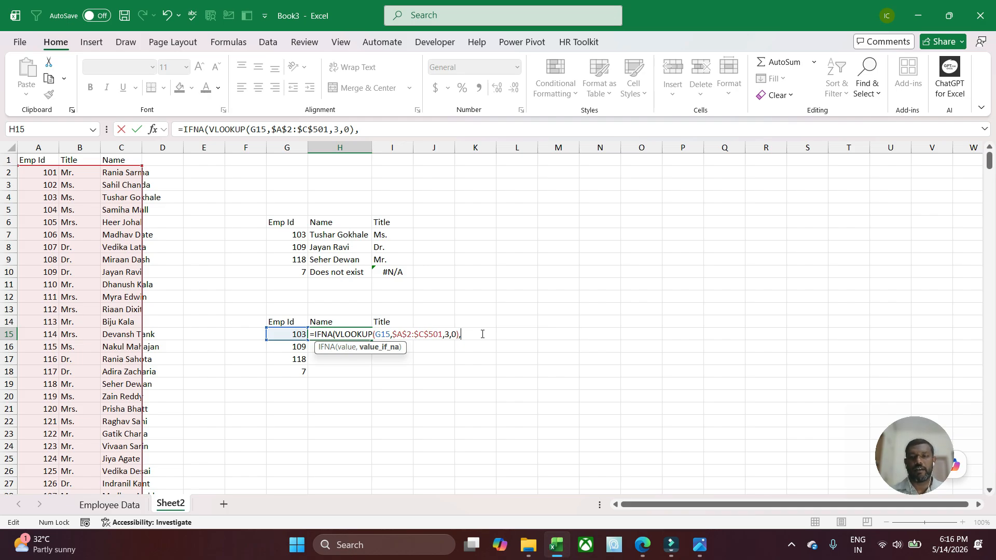
{"action": "type", "text": "\"Not there\""}
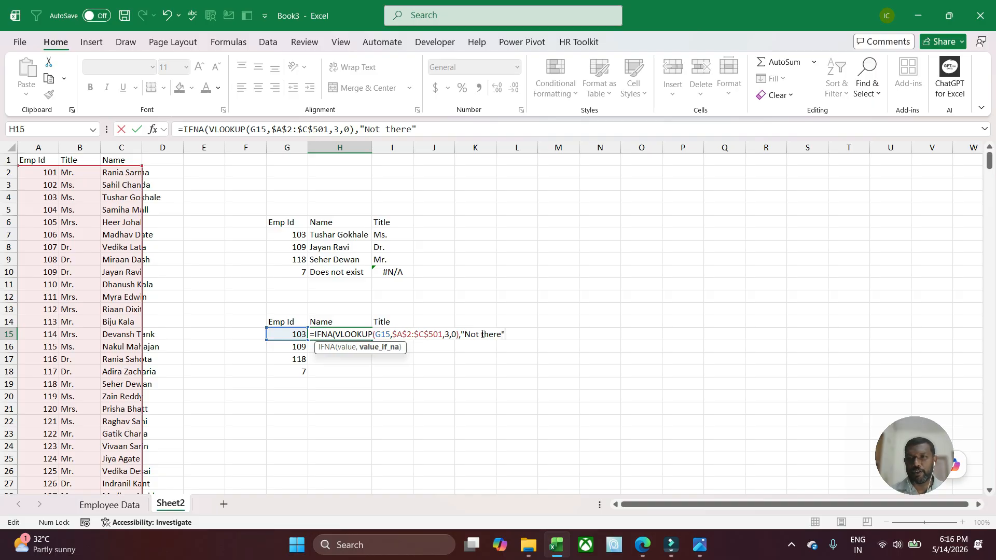
{"action": "type", "text": ")"}
{"action": "key", "text": "Return"}
Fill the name formula from H15 down to H18 and check the formula in H18
{"action": "left_click", "coordinate": [356, 335]}
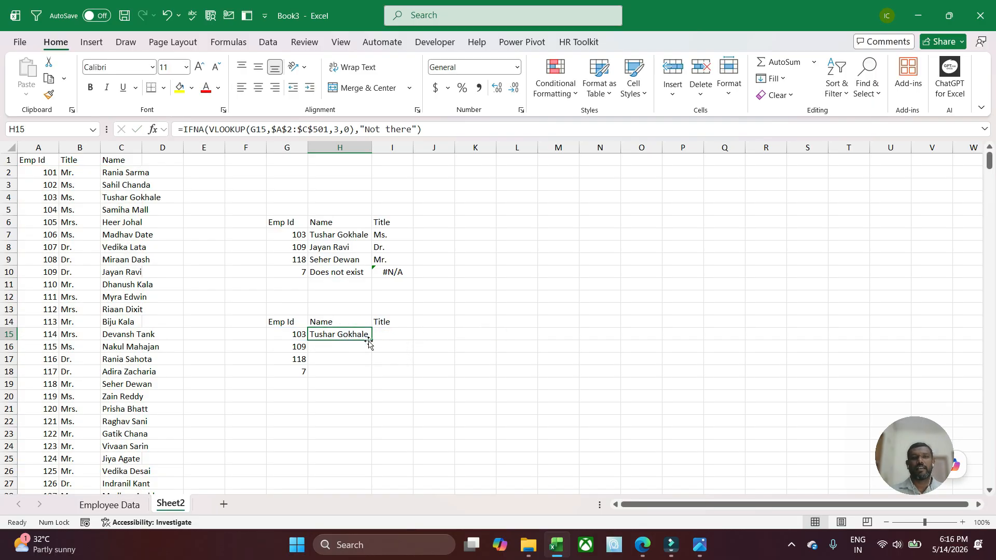
{"action": "left_click_drag", "start_coordinate": [371, 340], "coordinate": [364, 380]}
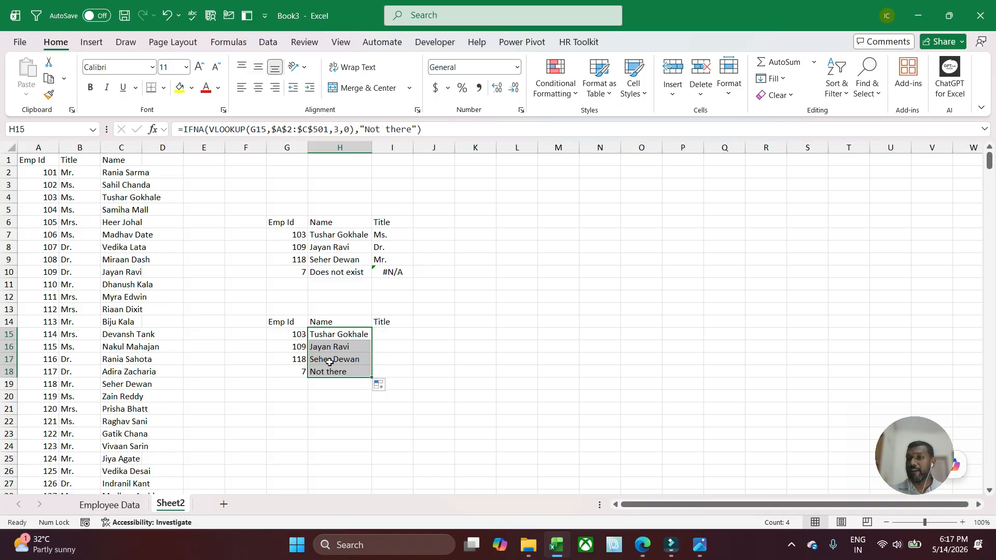
{"action": "left_click", "coordinate": [291, 371]}
{"action": "left_click", "coordinate": [336, 371]}
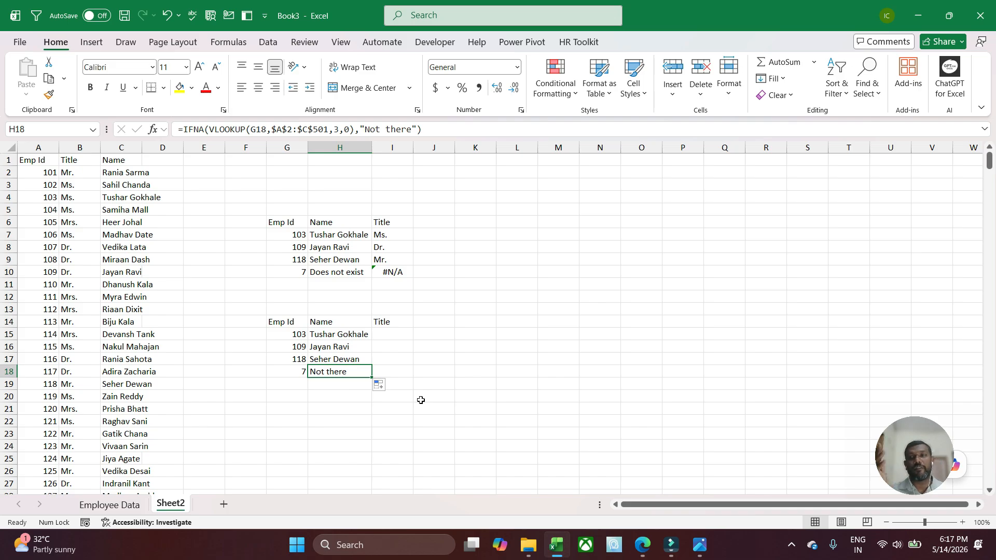
Copy the Emp Id, Title and Name headers from A1:C1 to a new table starting at O1
{"action": "left_click_drag", "start_coordinate": [46, 161], "coordinate": [96, 210]}
{"action": "left_click", "coordinate": [37, 160]}
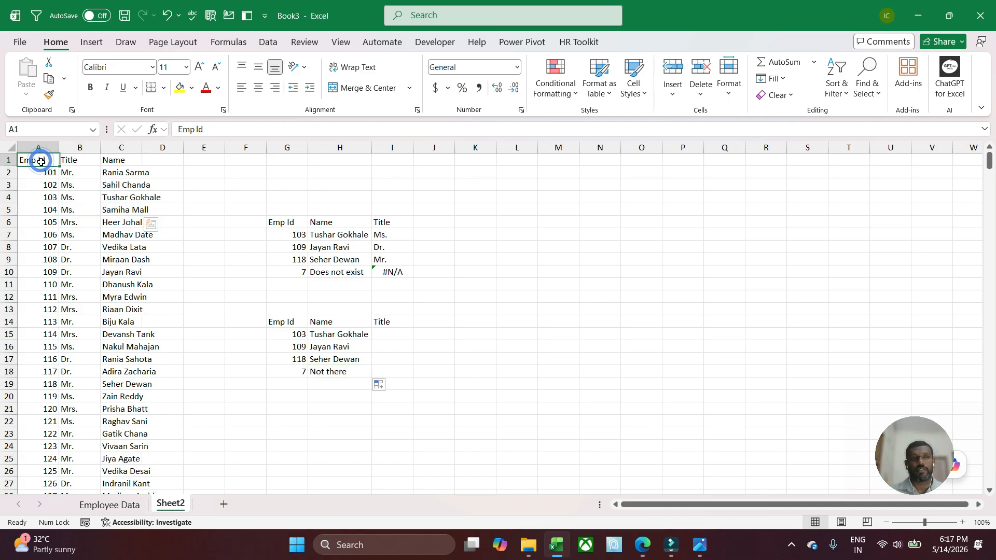
{"action": "left_click", "coordinate": [123, 164], "text": "shift"}
{"action": "key", "text": "ctrl+c"}
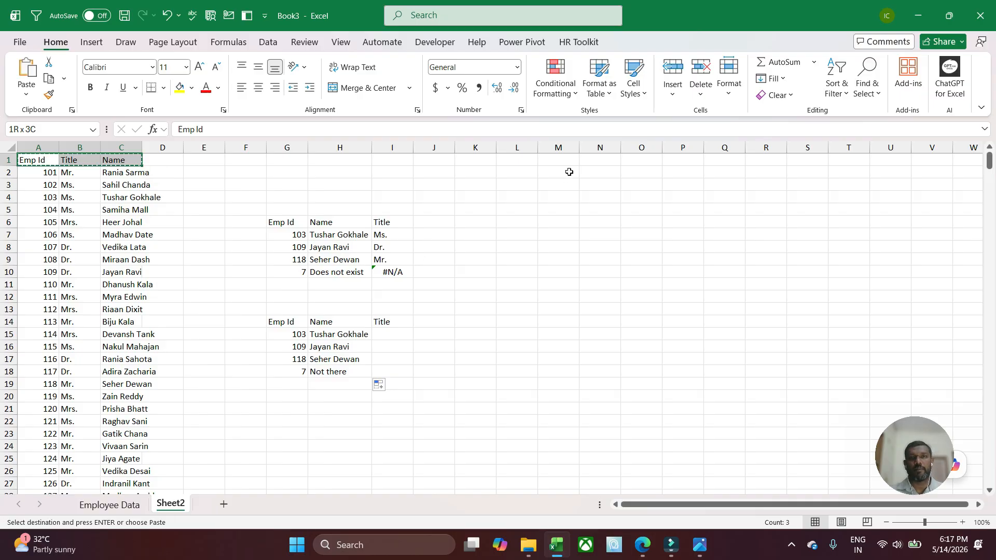
{"action": "left_click", "coordinate": [649, 159]}
{"action": "key", "text": "ctrl+v"}
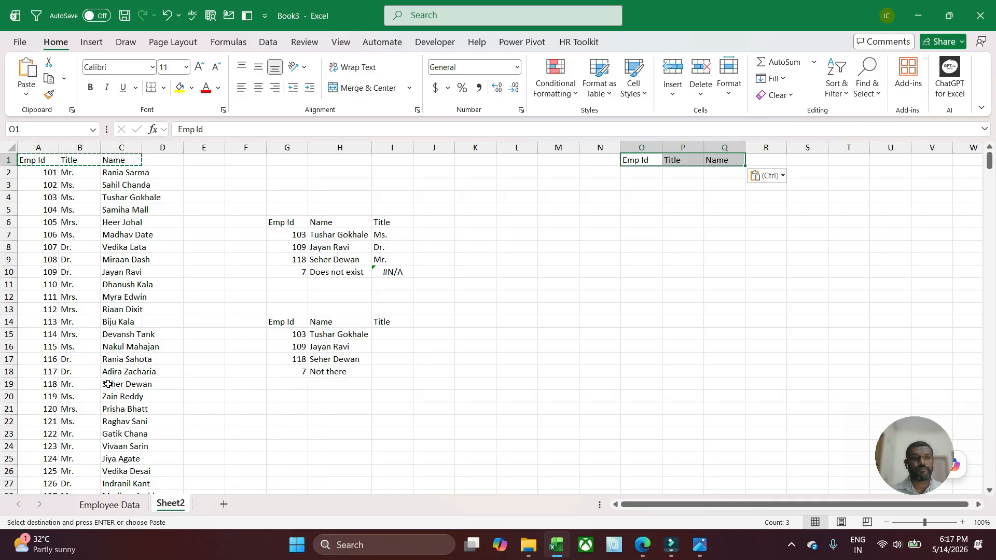
Select A22 as the starting cell of a block of records in the employee list
{"action": "left_click", "coordinate": [54, 421]}
{"action": "scroll", "coordinate": [90, 437], "scroll_direction": "down", "scroll_amount": 1}
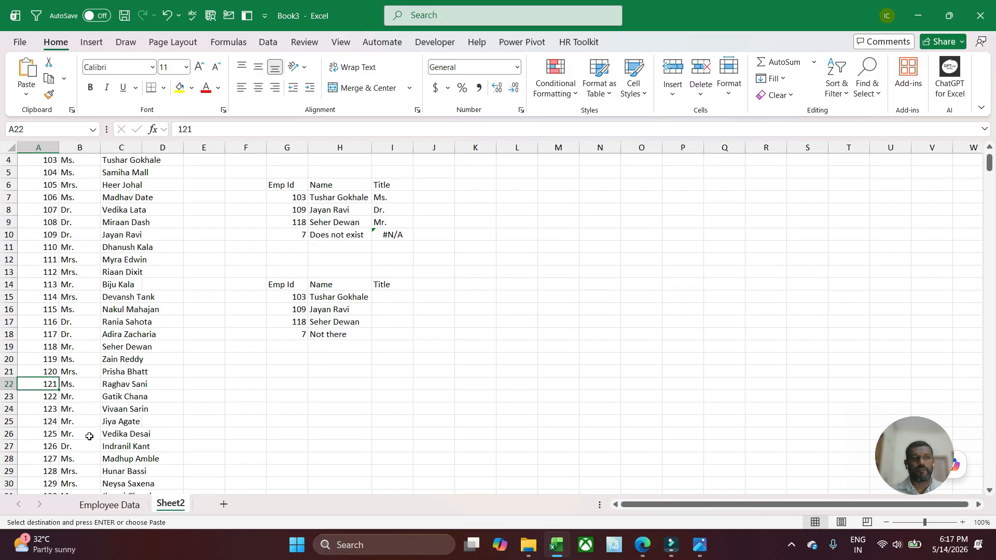
Move the employee records from row 22 to the end of columns A:C into the second table starting at O2
{"action": "key", "text": "shift+Right"}
{"action": "key", "text": "shift+Right"}
{"action": "key", "text": "ctrl+shift+Down"}
{"action": "key", "text": "ctrl+c"}
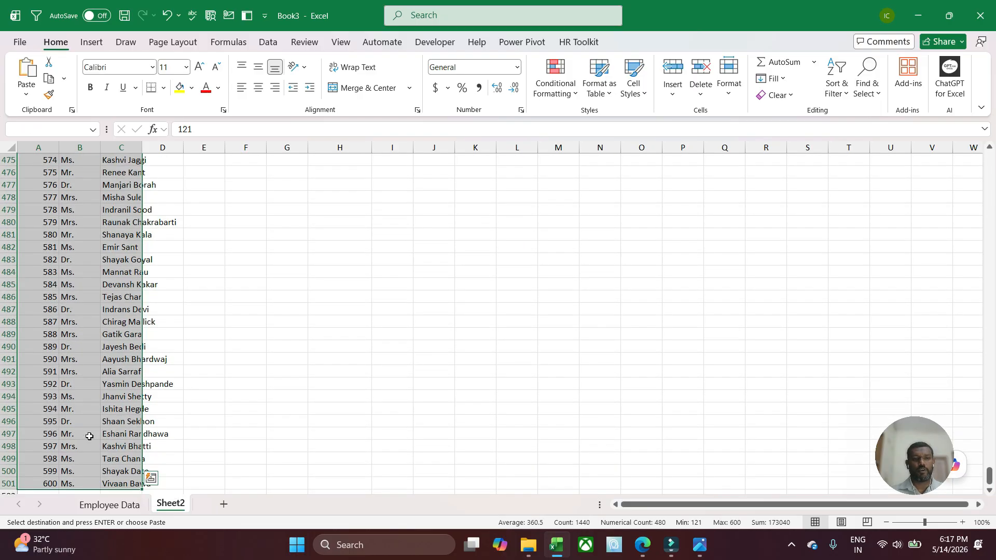
{"action": "key", "text": "ctrl+BackSpace"}
{"action": "left_click_drag", "start_coordinate": [990, 168], "coordinate": [989, 157]}
{"action": "left_click", "coordinate": [645, 172]}
{"action": "key", "text": "ctrl+v"}
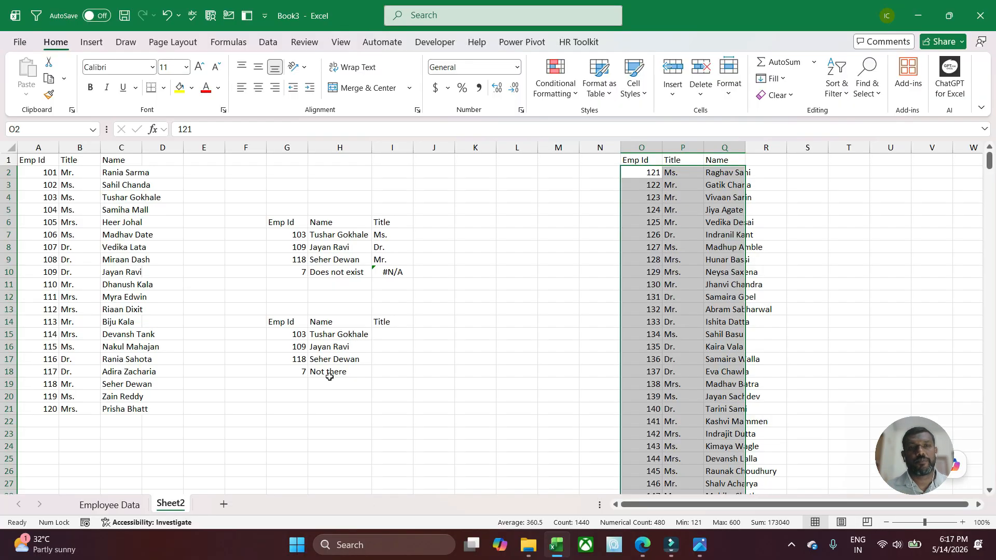
Clear the existing Name lookup results in H15:H18
{"action": "left_click_drag", "start_coordinate": [337, 333], "coordinate": [338, 372]}
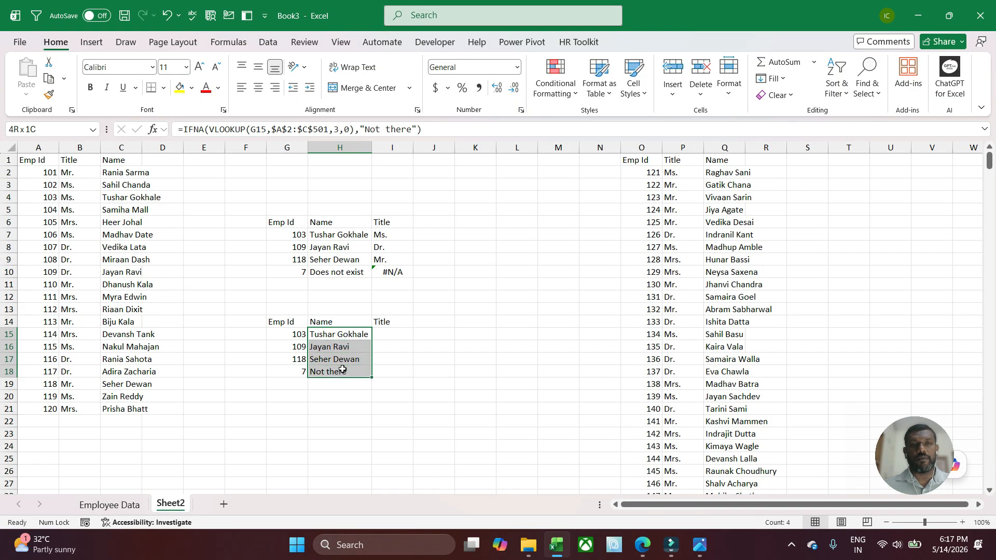
{"action": "key", "text": "Delete"}
{"action": "left_click", "coordinate": [296, 335]}
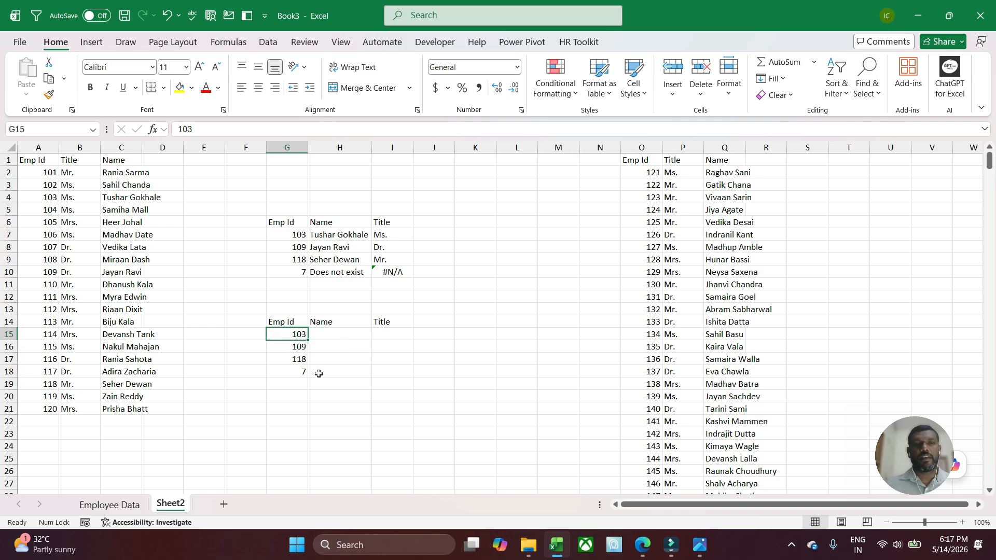
Begin an IFNA formula in H15 wrapping a VLOOKUP of G15 in A2:C21 that returns column 3 with match type 0
{"action": "left_click", "coordinate": [327, 335]}
{"action": "type", "text": "=IFNA("}
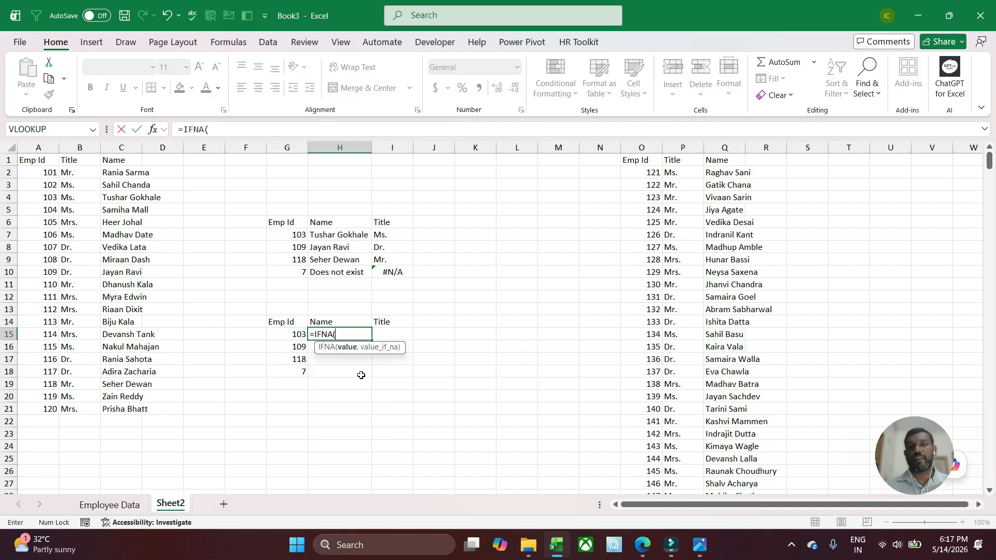
{"action": "type", "text": "VLOOKUP("}
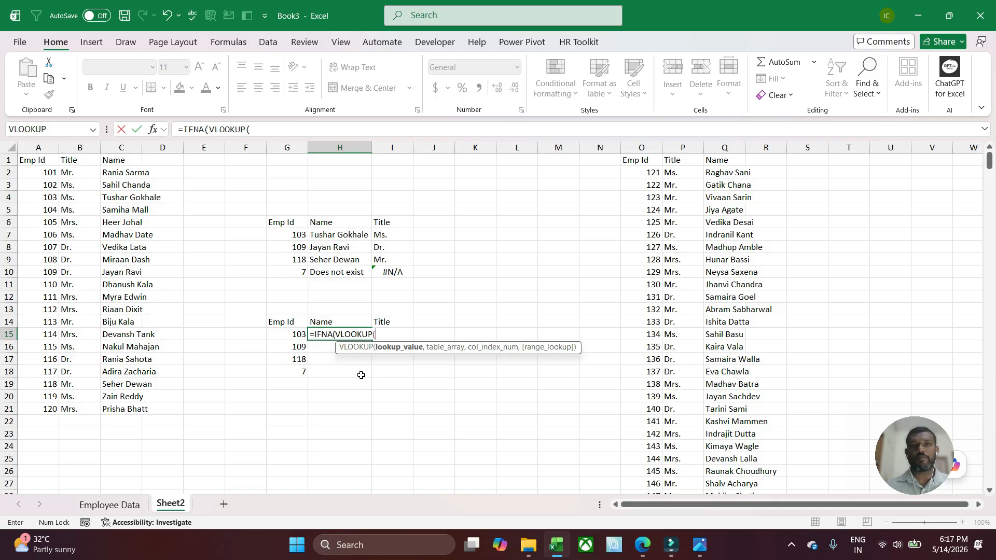
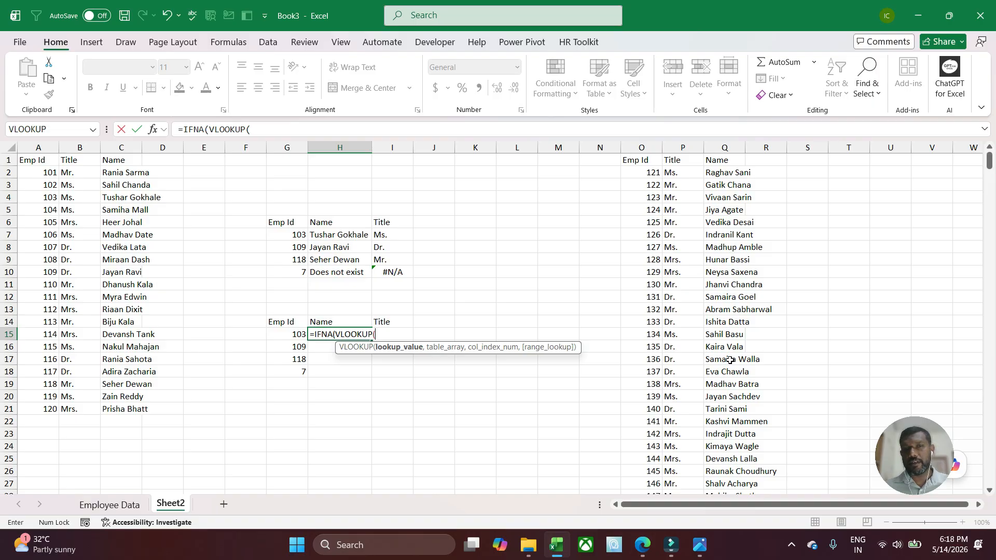
{"action": "left_click", "coordinate": [297, 334]}
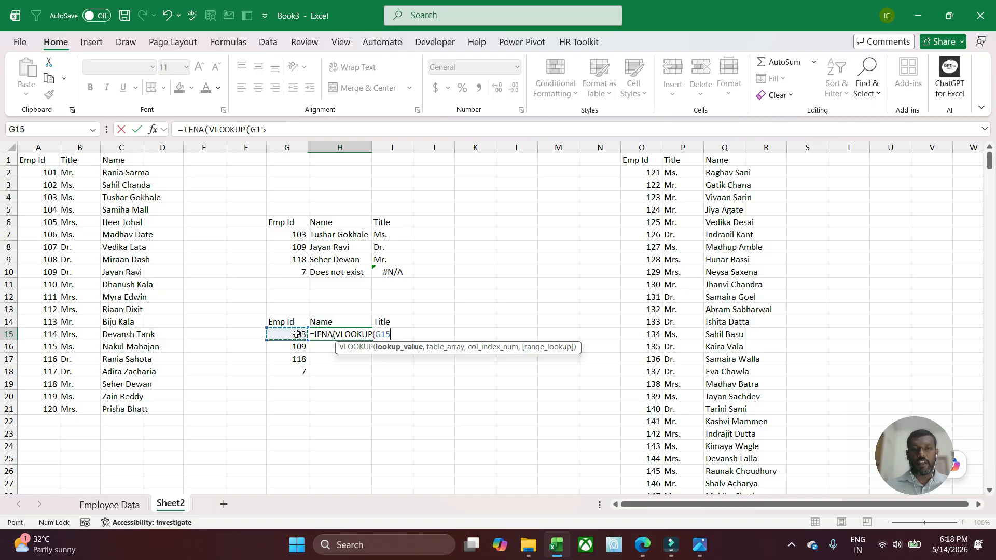
{"action": "type", "text": ","}
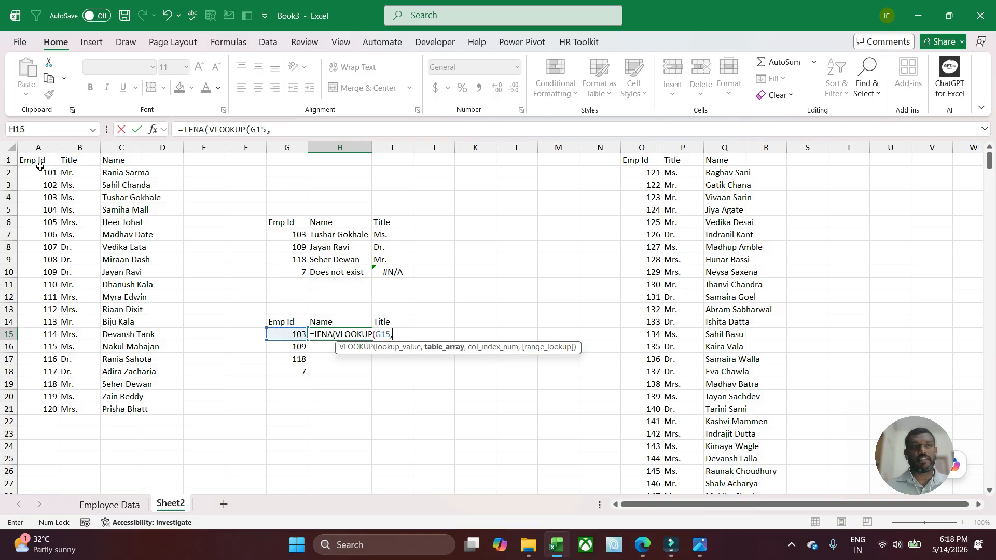
{"action": "left_click_drag", "start_coordinate": [39, 172], "coordinate": [123, 409]}
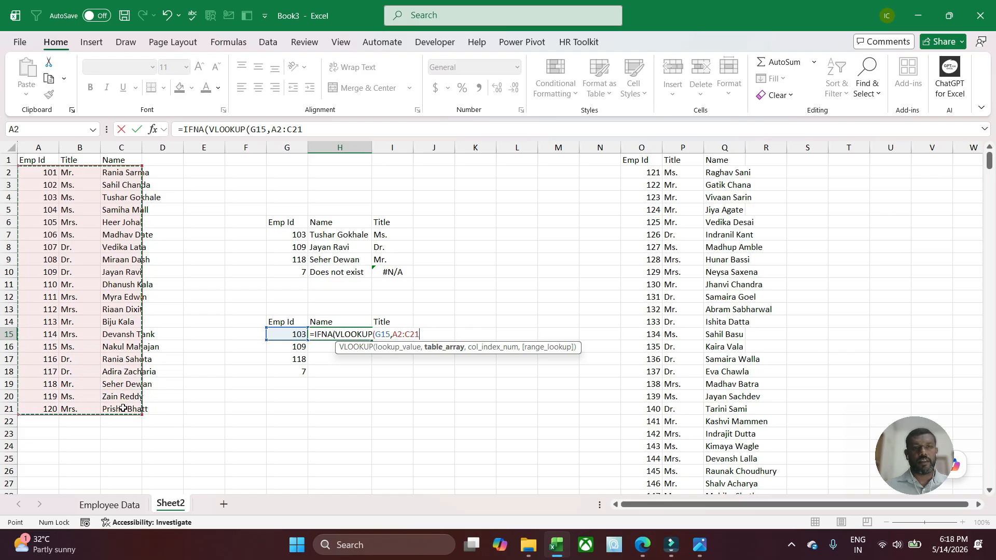
{"action": "type", "text": ","}
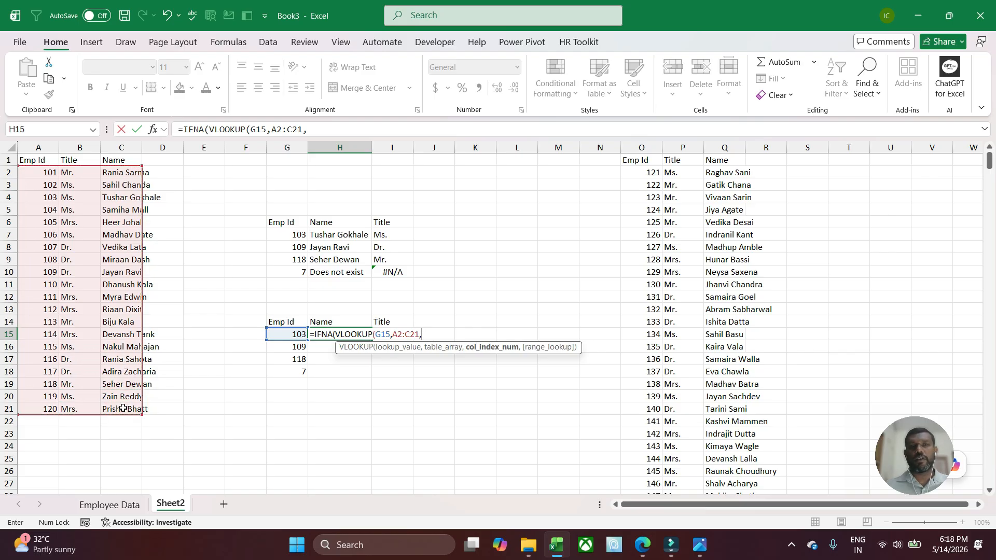
{"action": "type", "text": "3"}
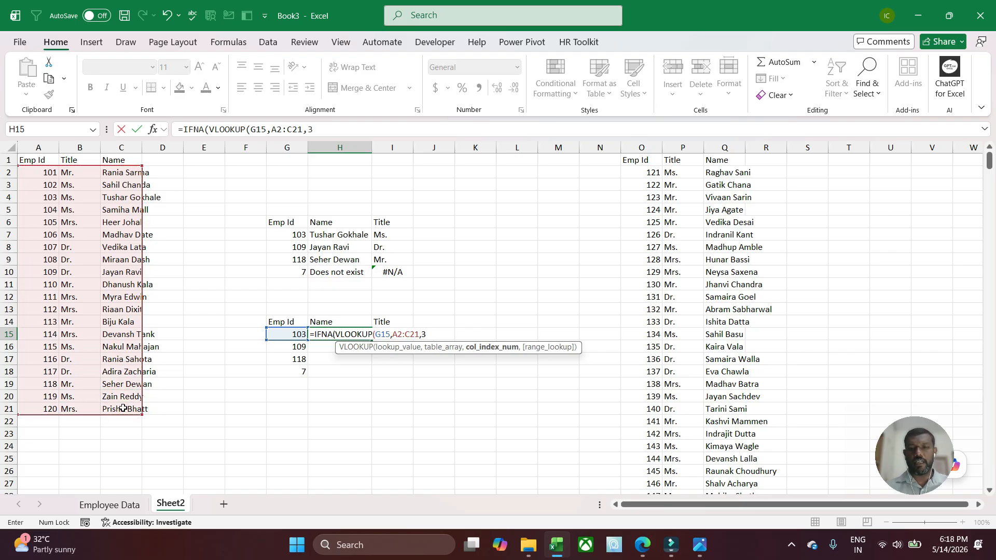
{"action": "type", "text": ",0)"}
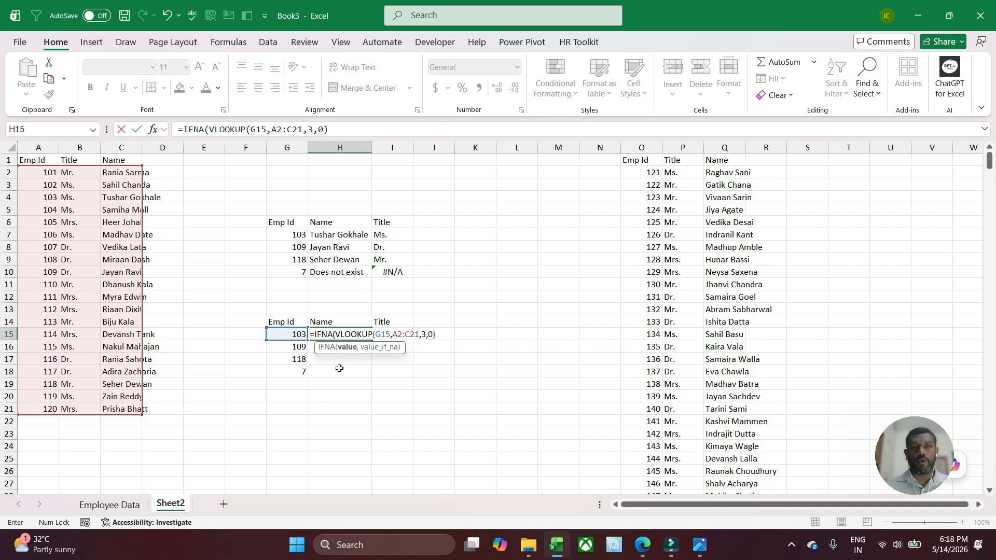
Make the VLOOKUP's lookup cell and table range absolute, and complete the IFNA in H15 with "Not there" as the fallback
{"action": "mouse_move", "coordinate": [394, 334]}
{"action": "left_mouse_down"}
{"action": "mouse_move", "coordinate": [420, 337]}
{"action": "mouse_move", "coordinate": [375, 334]}
{"action": "left_mouse_up"}
{"action": "key", "text": "F4"}
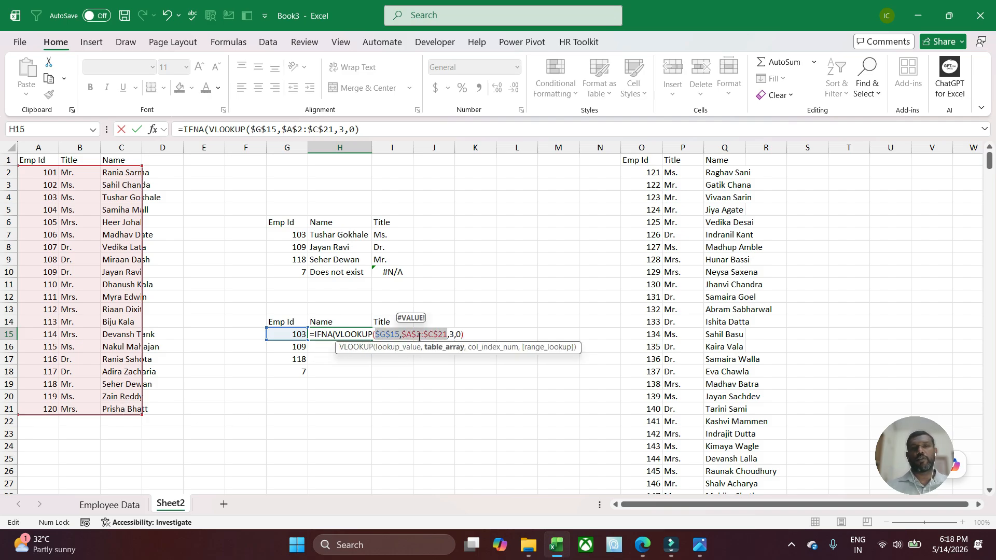
{"action": "left_click", "coordinate": [477, 333]}
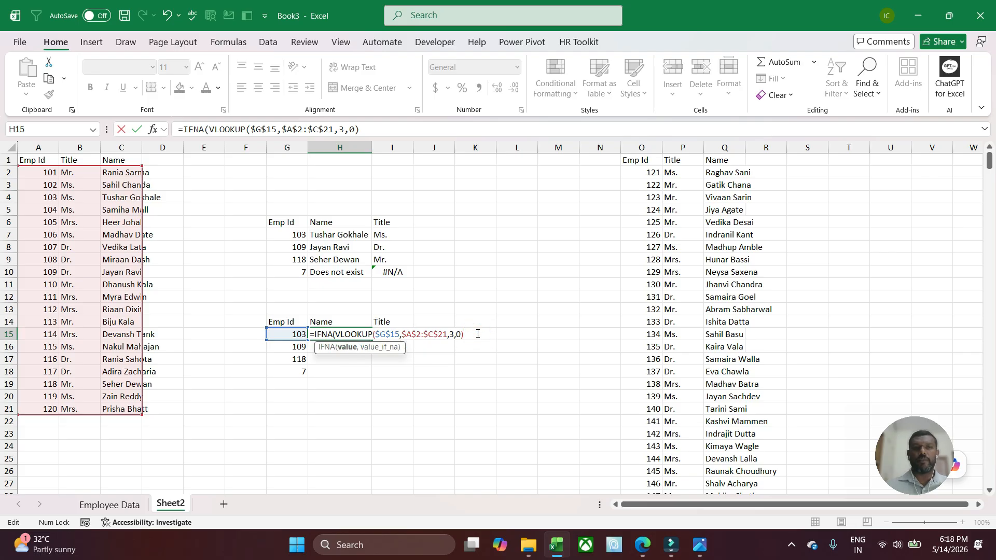
{"action": "type", "text": ","}
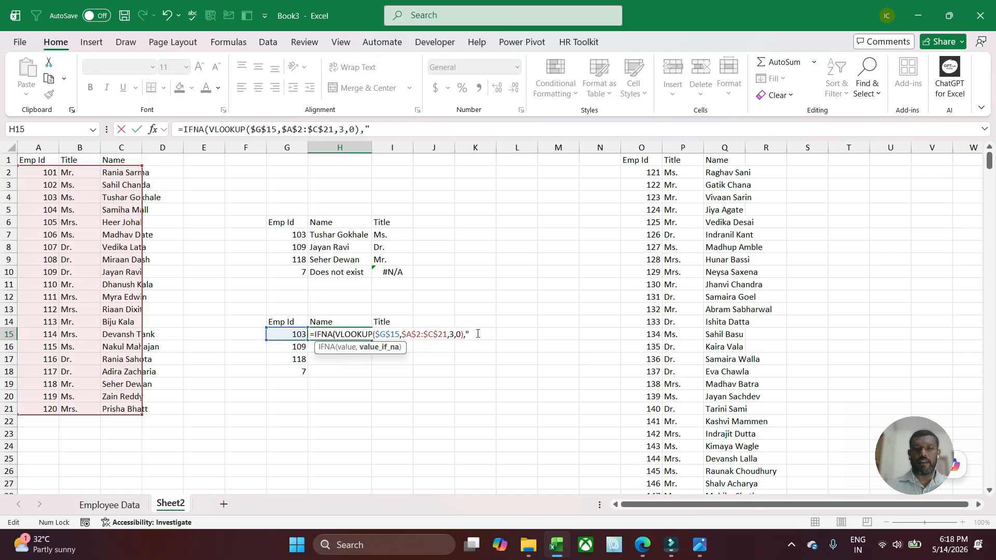
{"action": "type", "text": "\"Not there"}
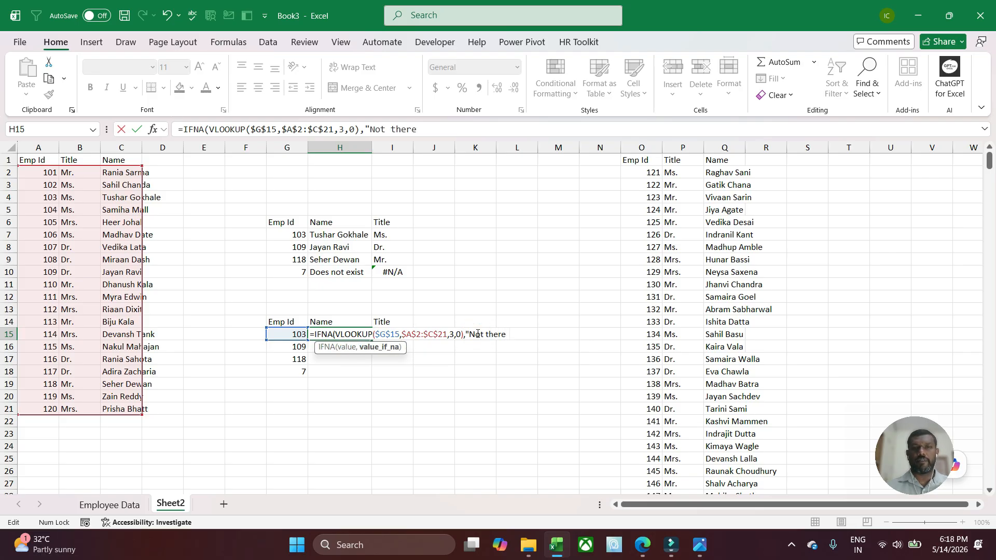
{"action": "type", "text": "\")"}
{"action": "key", "text": "Return"}
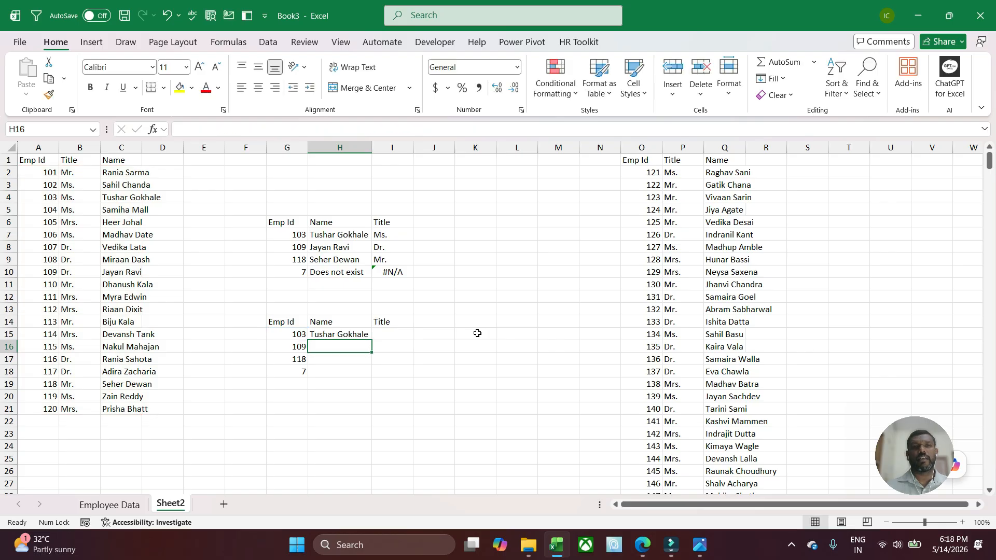
Fill the Name formula from H15 down to H17
{"action": "left_click", "coordinate": [353, 336]}
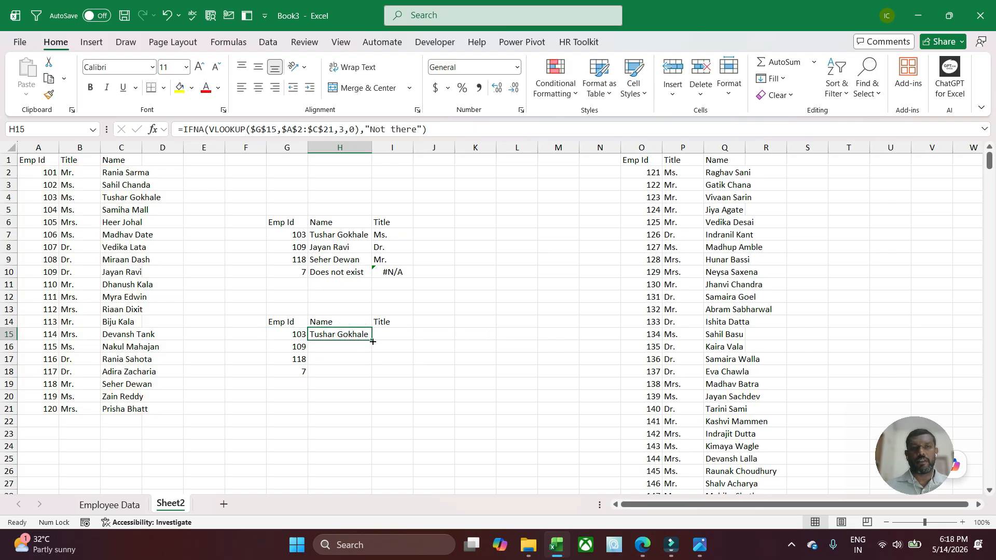
{"action": "left_click_drag", "start_coordinate": [372, 341], "coordinate": [373, 366]}
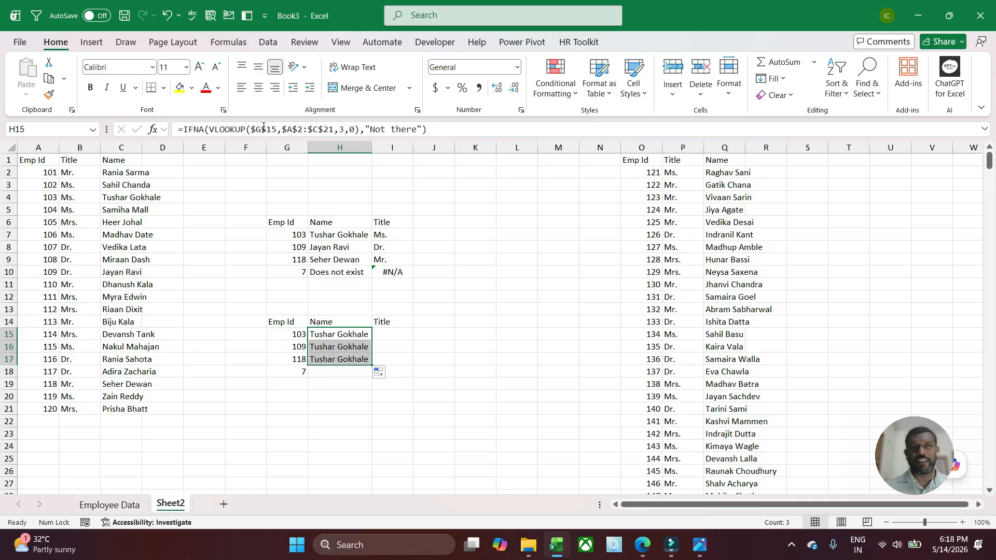
{"action": "left_click", "coordinate": [263, 129]}
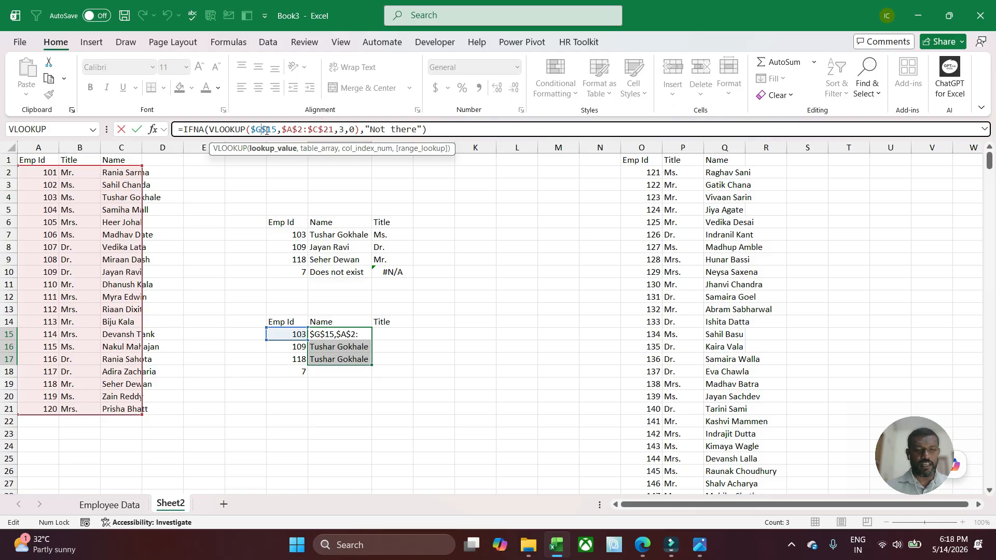
{"action": "double_click", "coordinate": [266, 131]}
{"action": "key", "text": "Return"}
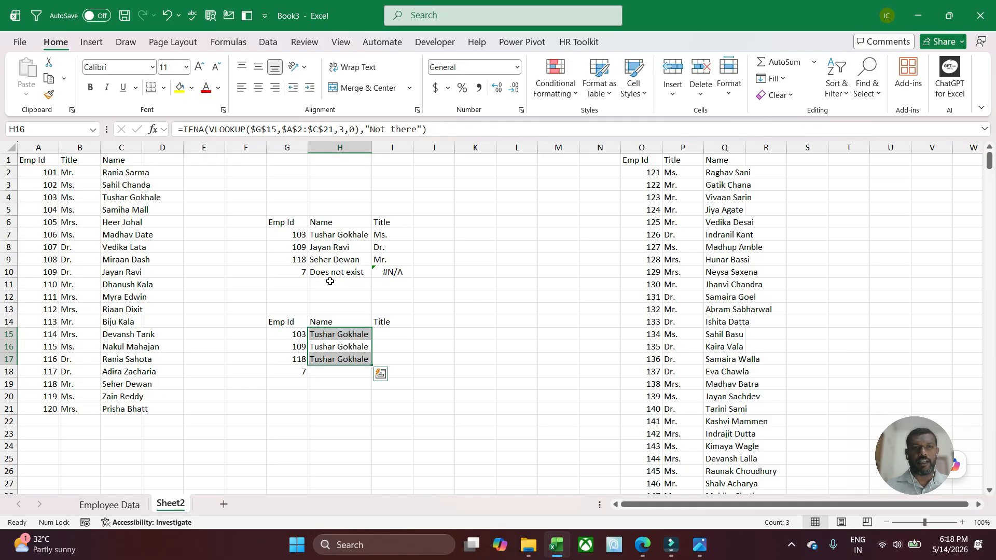
Make the lookup cell reference G15 relative in the H15 formula and refill the formula down to H17
{"action": "left_click", "coordinate": [335, 334]}
{"action": "left_click", "coordinate": [262, 129]}
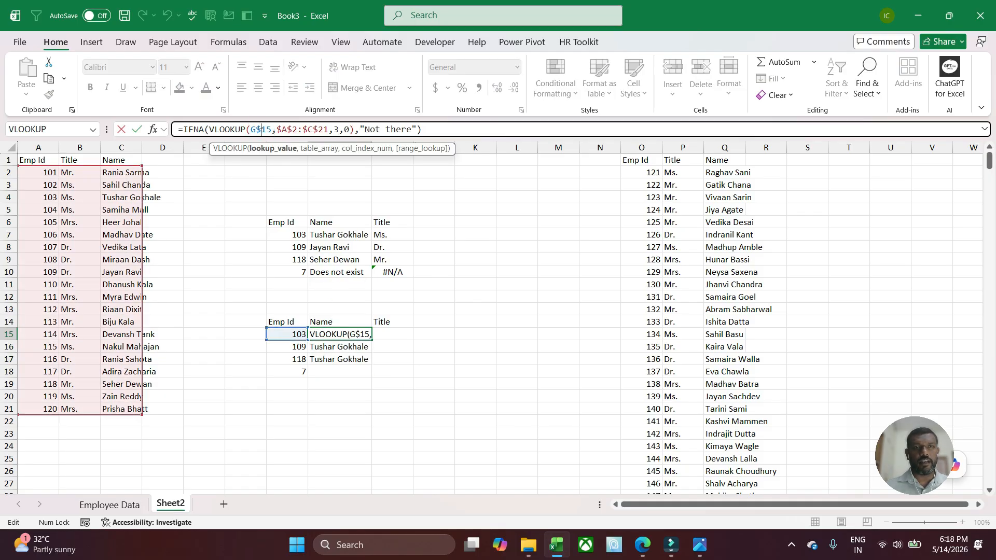
{"action": "double_click", "coordinate": [262, 129]}
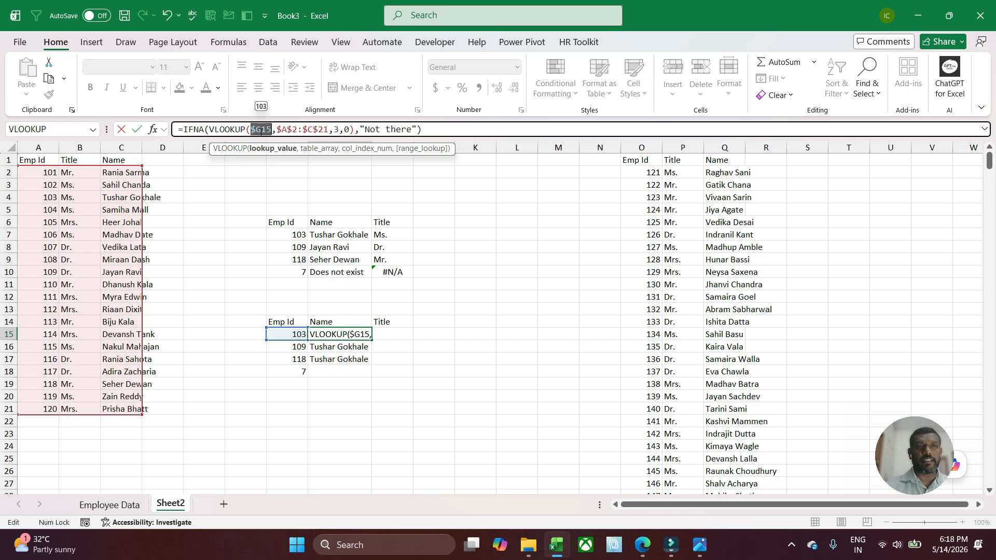
{"action": "key", "text": "F4"}
{"action": "key", "text": "F4"}
{"action": "key", "text": "Return"}
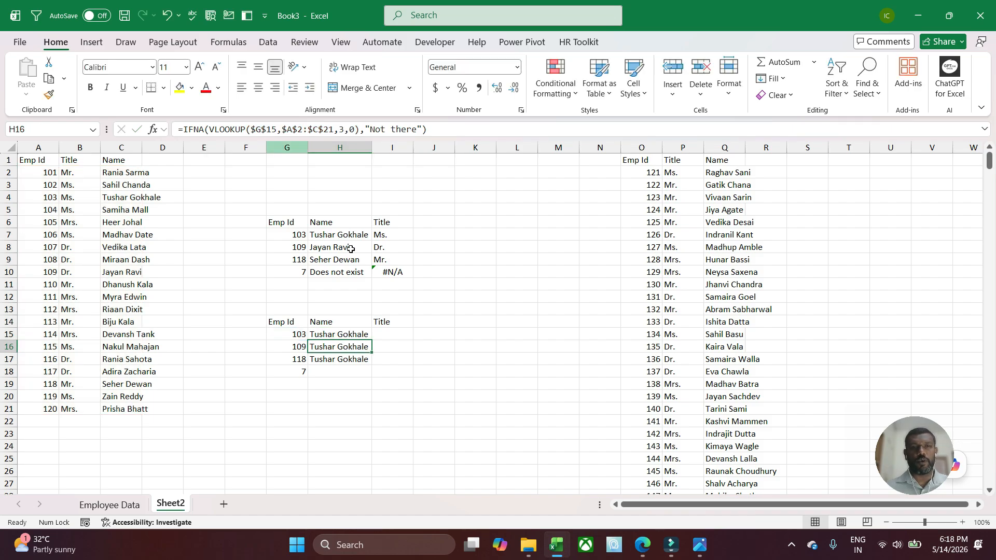
{"action": "left_click", "coordinate": [362, 338]}
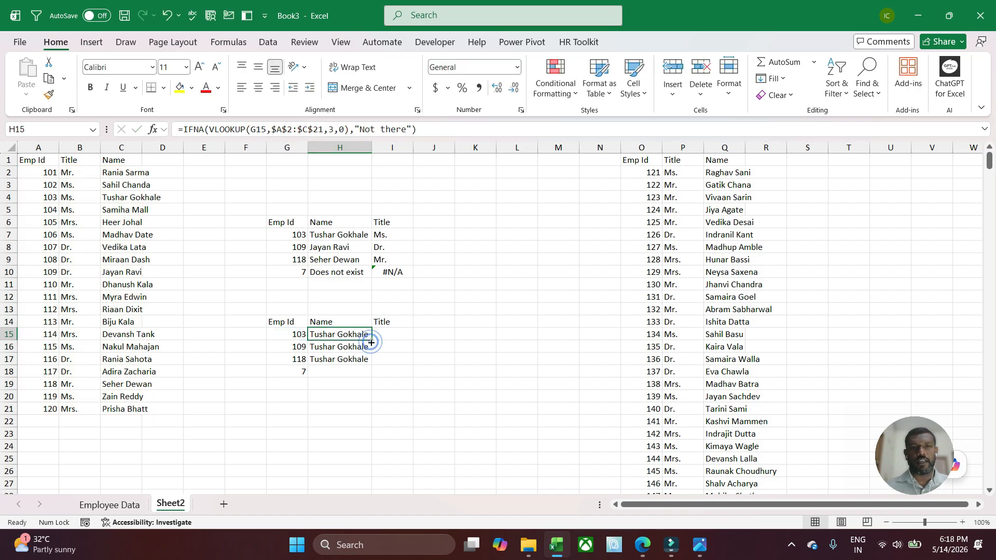
{"action": "left_click_drag", "start_coordinate": [371, 341], "coordinate": [363, 364]}
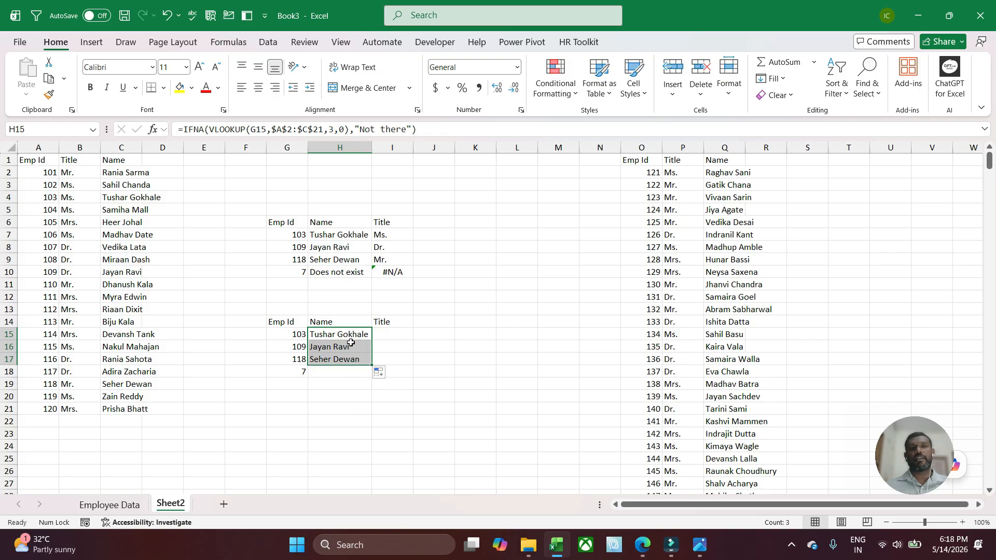
Change the Emp Id in G17 to 121 and clear the Emp Id in G18
{"action": "left_click", "coordinate": [294, 361]}
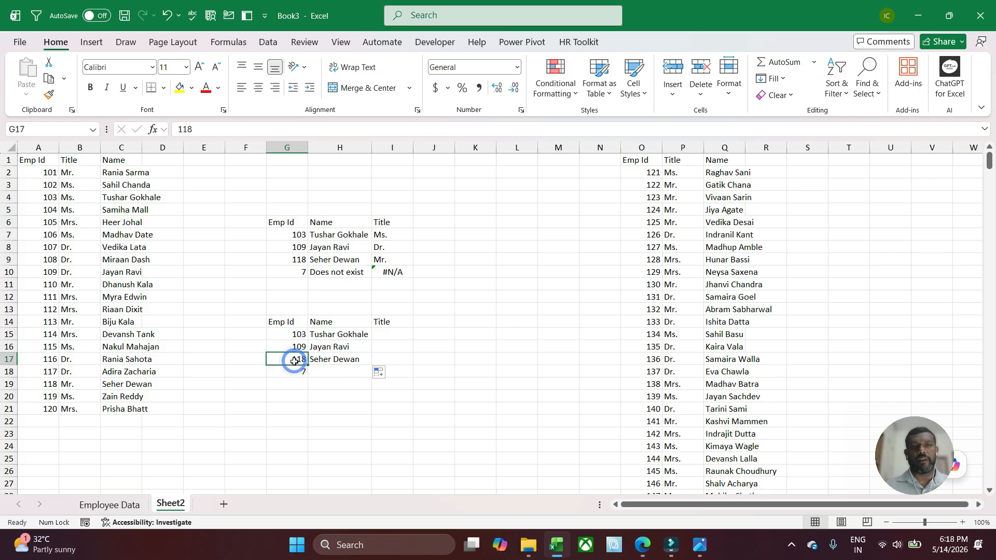
{"action": "type", "text": "121"}
{"action": "key", "text": "Return"}
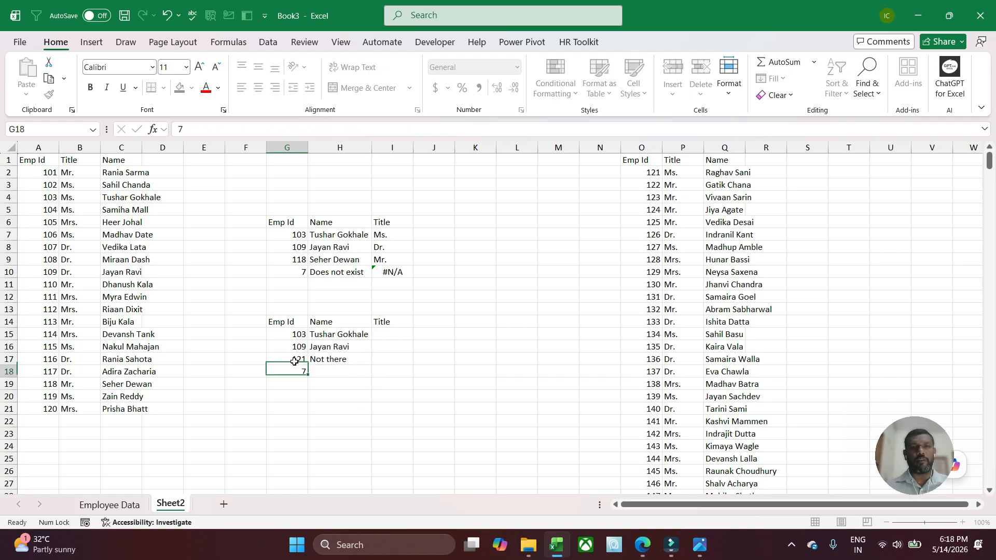
{"action": "left_click", "coordinate": [333, 357]}
{"action": "left_click", "coordinate": [335, 334]}
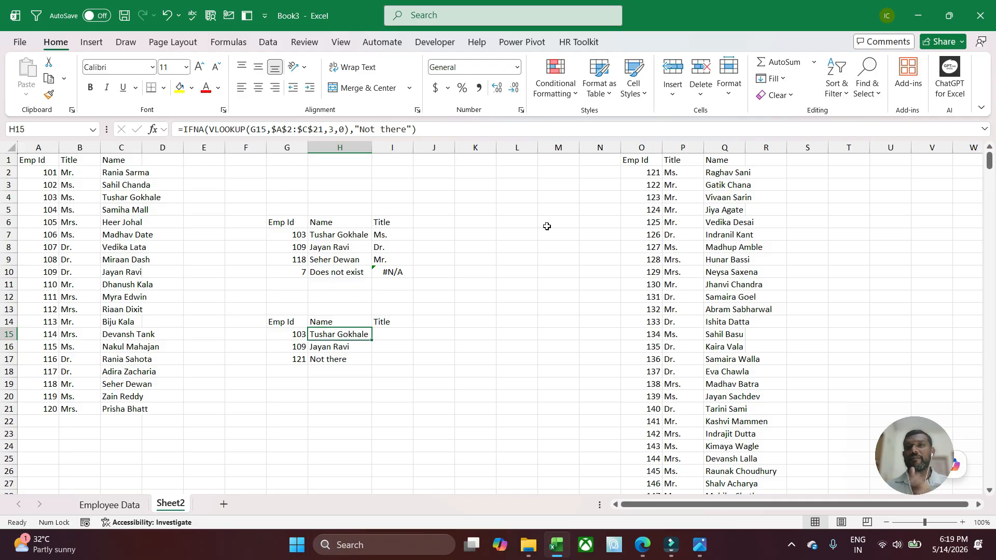
{"action": "left_click", "coordinate": [633, 173]}
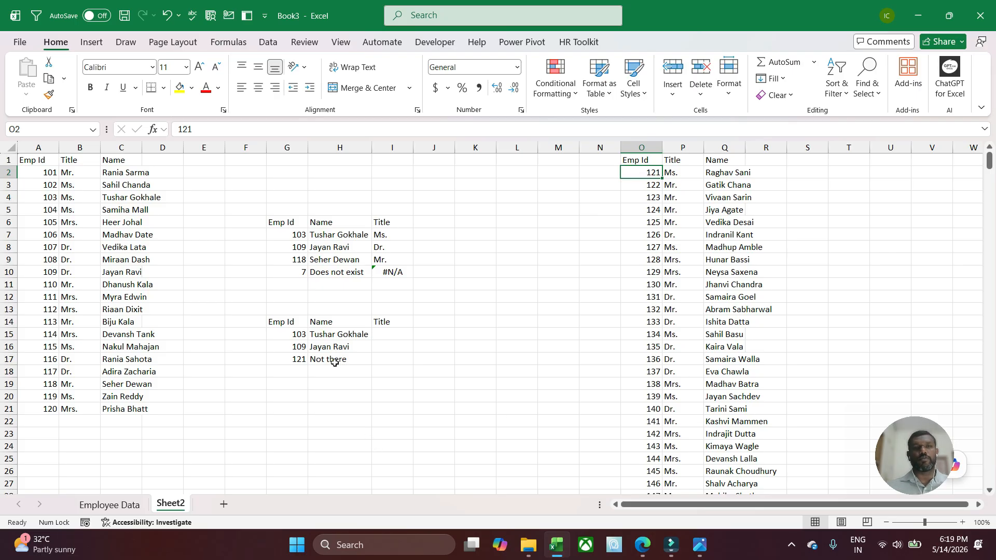
Replace the "Not there" fallback in the H15 IFNA formula with a second VLOOKUP that looks up G15
{"action": "left_click", "coordinate": [339, 335]}
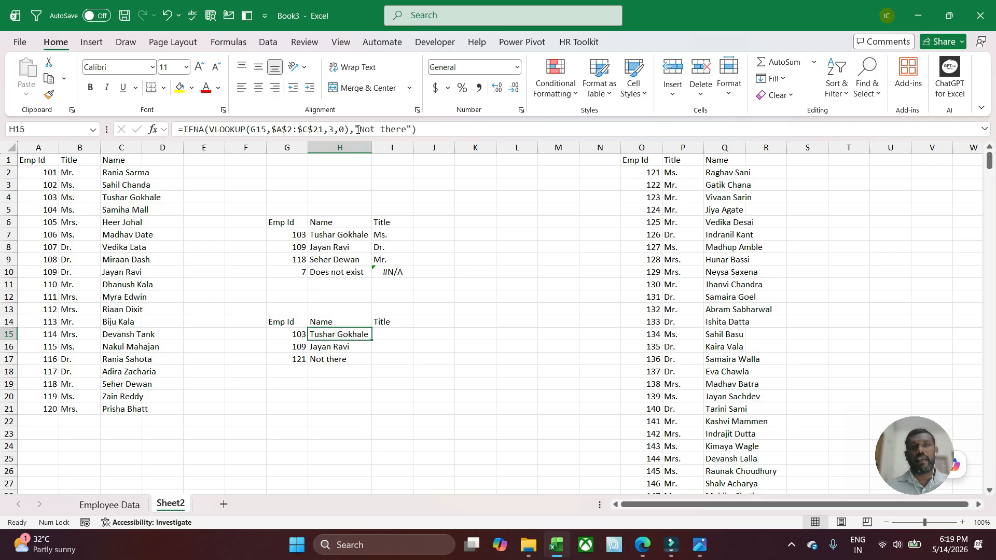
{"action": "left_click_drag", "start_coordinate": [356, 129], "coordinate": [414, 134]}
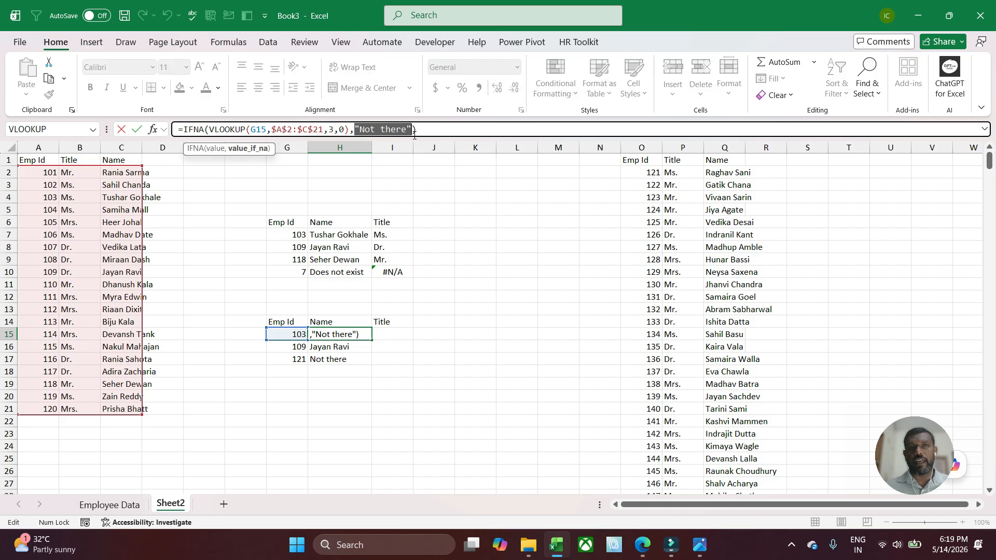
{"action": "type", "text": "vlo"}
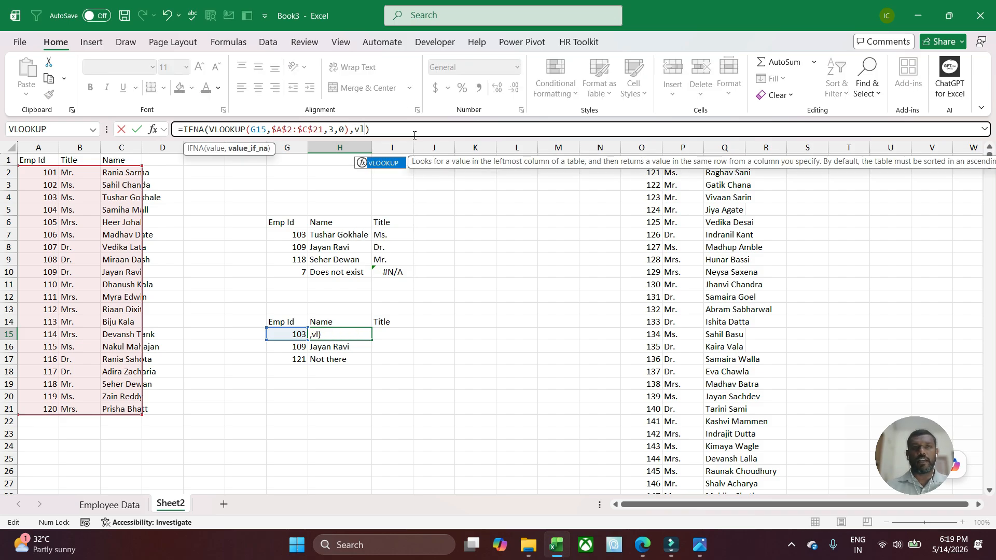
{"action": "key", "text": "Tab"}
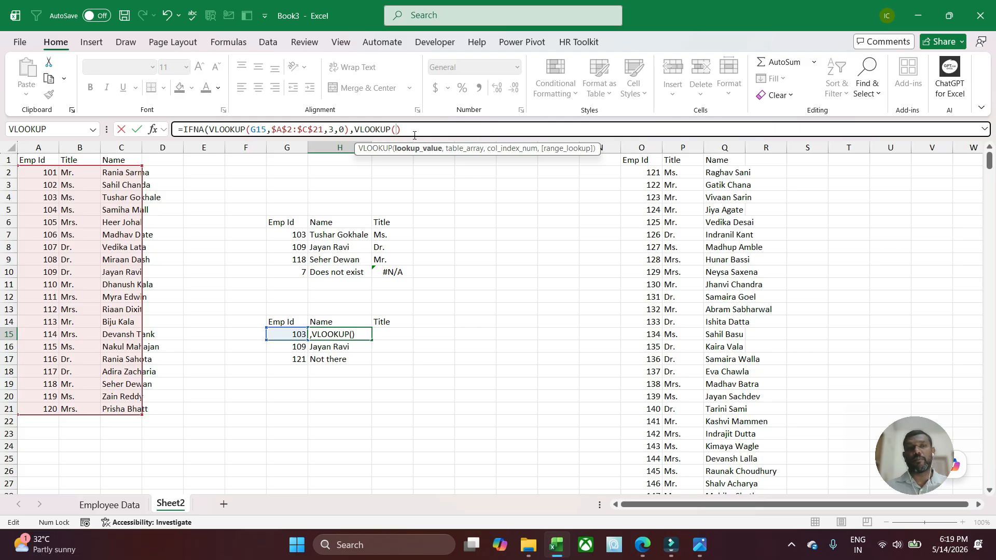
{"action": "left_click", "coordinate": [286, 334]}
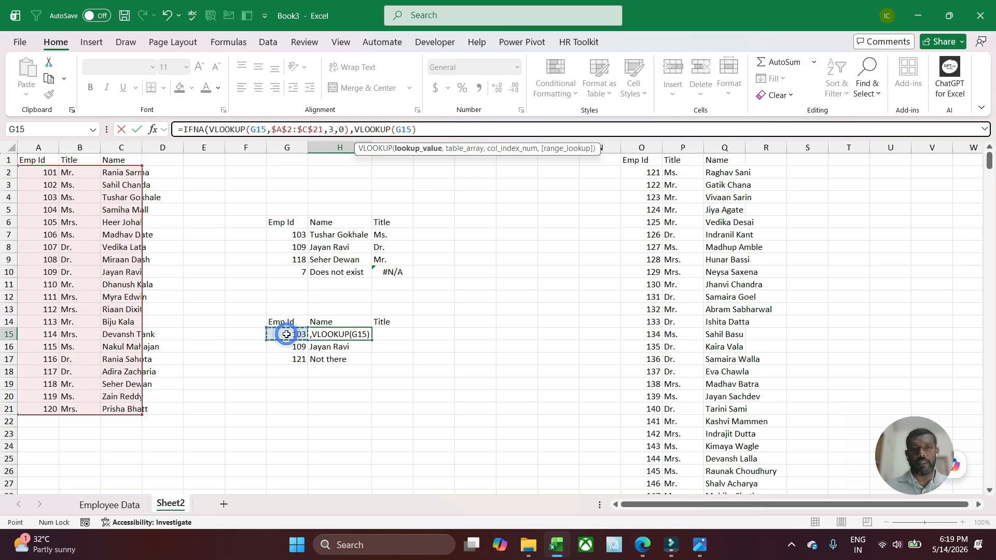
{"action": "type", "text": ","}
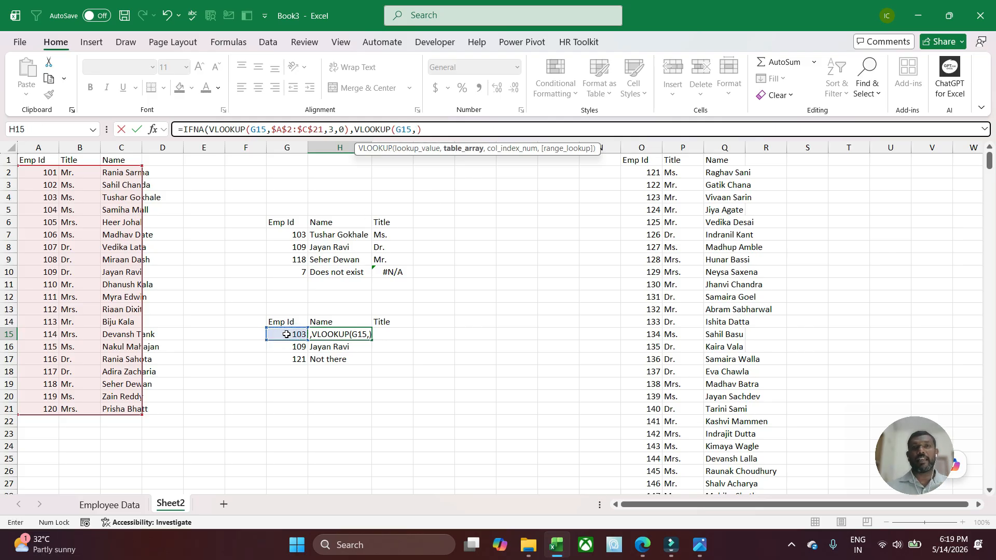
Complete the second VLOOKUP in H15 with table range O2:Q481, column index 3 and match type 0
{"action": "left_click", "coordinate": [639, 171]}
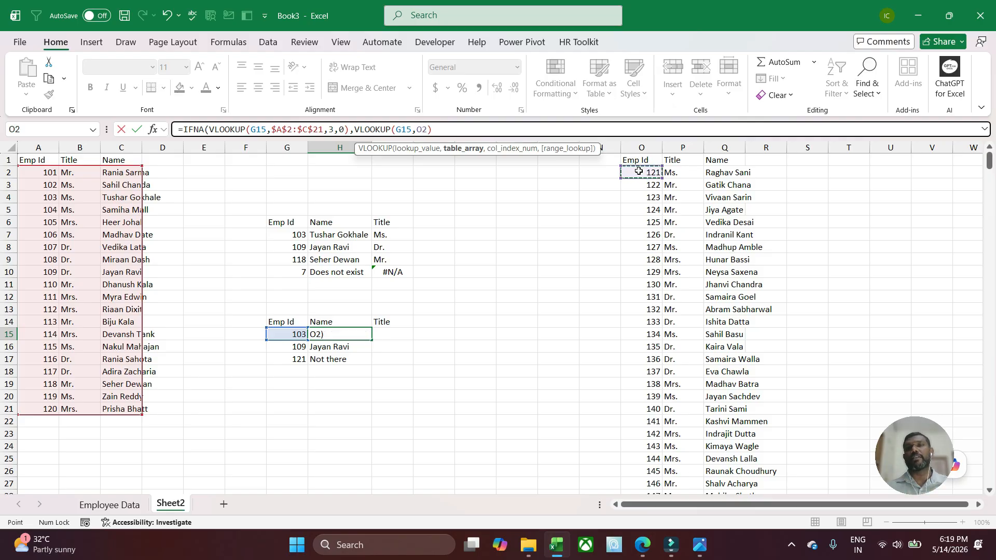
{"action": "key", "text": "shift+Right"}
{"action": "key", "text": "shift+Right"}
{"action": "key", "text": "ctrl+shift+Down"}
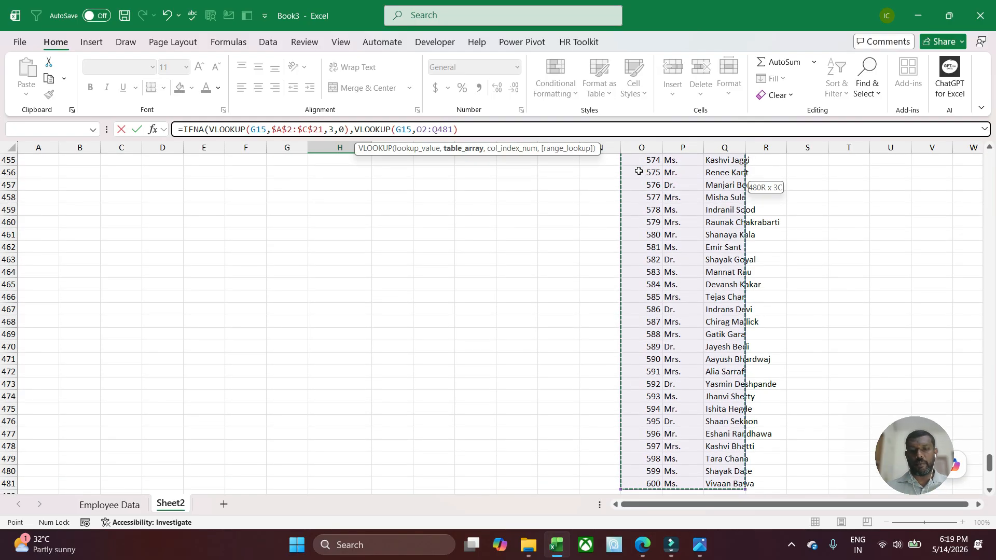
{"action": "type", "text": ","}
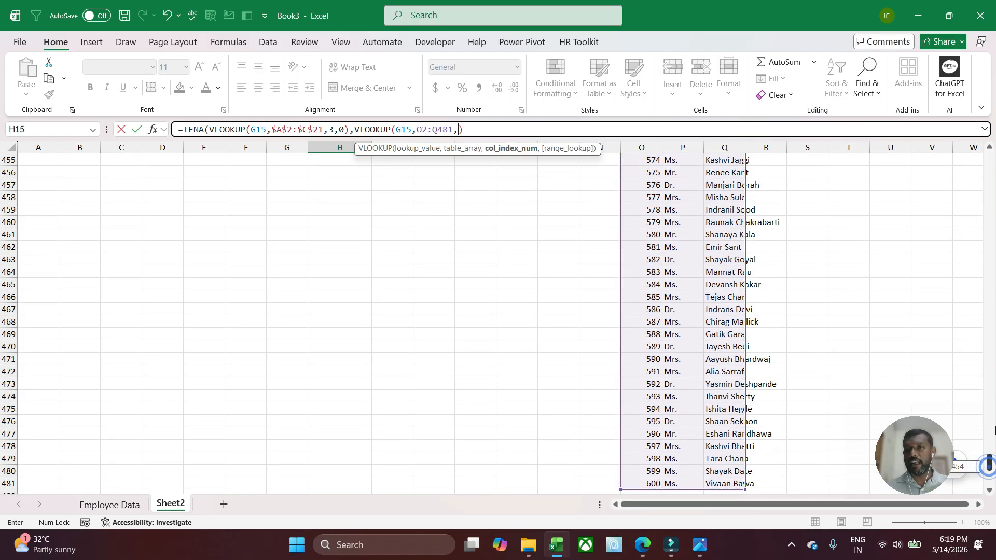
{"action": "left_click_drag", "start_coordinate": [990, 461], "coordinate": [989, 161]}
{"action": "type", "text": "3,0"}
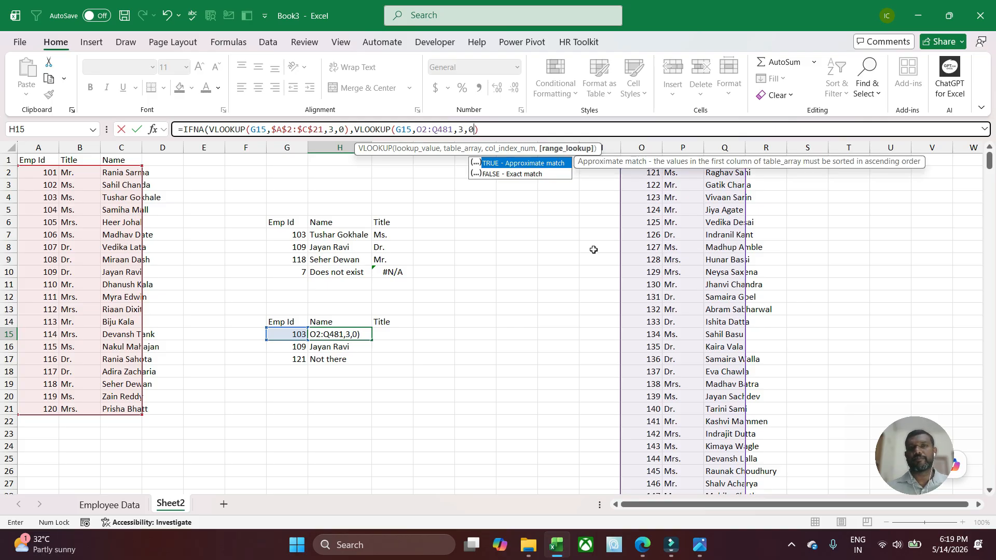
{"action": "left_click", "coordinate": [494, 129]}
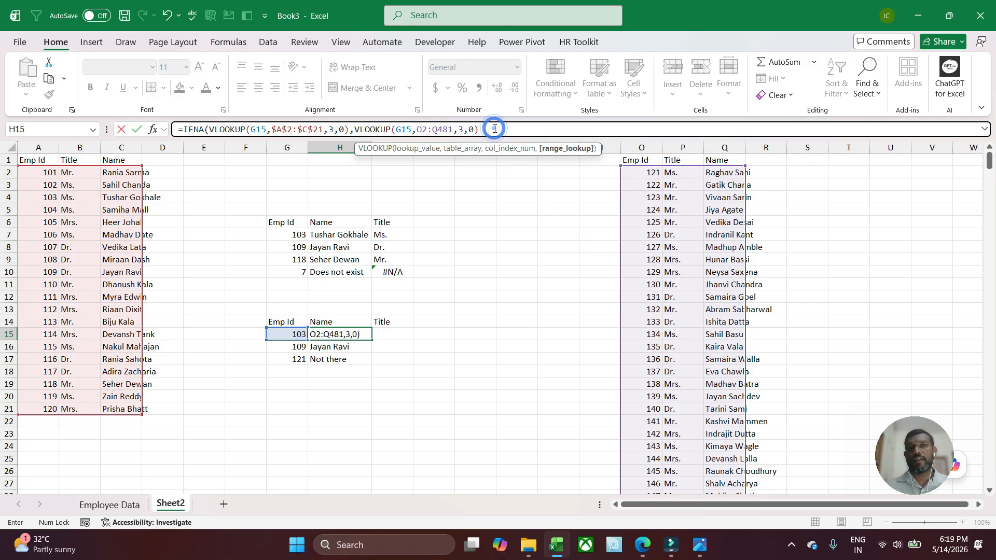
{"action": "type", "text": ")"}
{"action": "key", "text": "Return"}
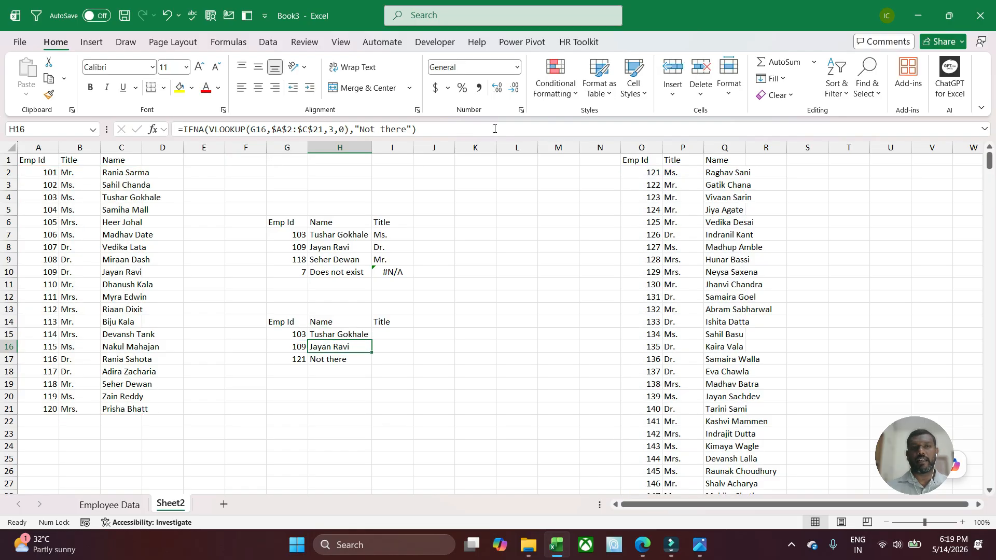
Make the second VLOOKUP's table range in H15 absolute as $O$2:$Q$481
{"action": "left_click", "coordinate": [357, 332]}
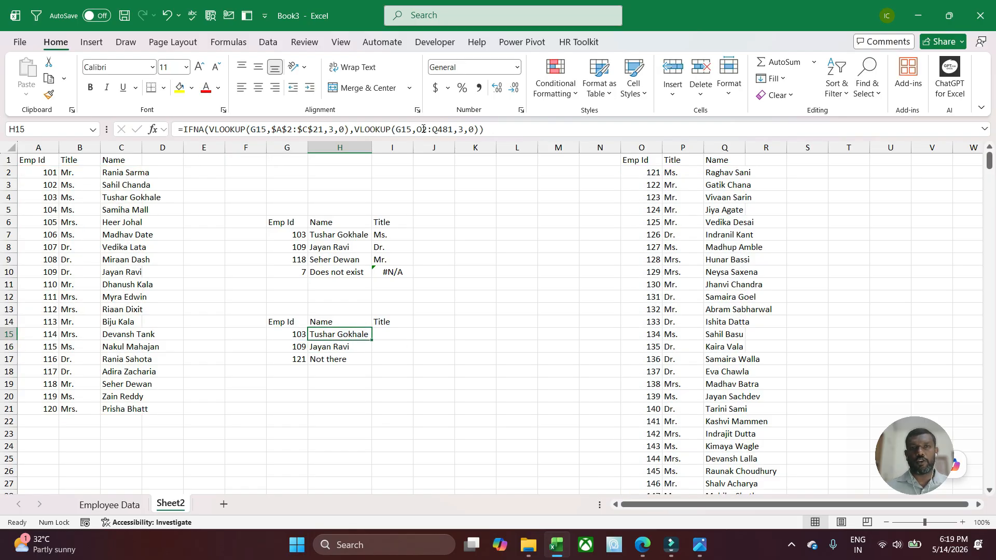
{"action": "left_click_drag", "start_coordinate": [419, 129], "coordinate": [454, 130]}
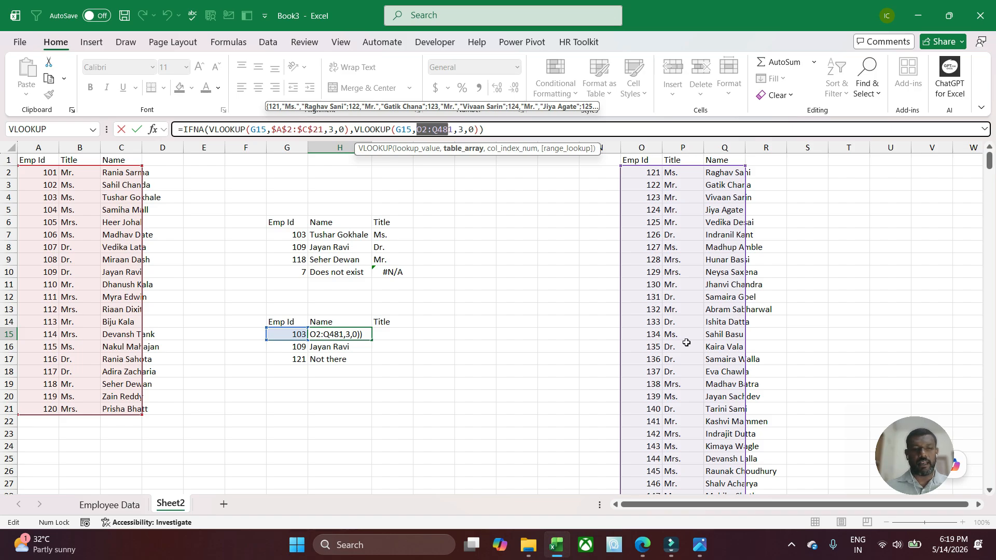
{"action": "key", "text": "Return"}
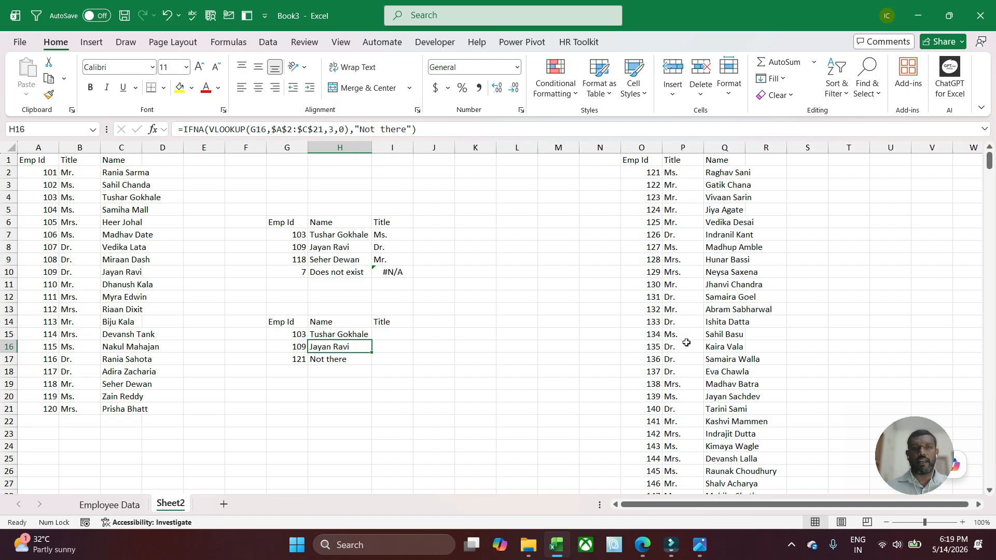
Fill the nested lookup formula from H15 down to H17 and inspect the copied formula in H17
{"action": "left_click", "coordinate": [344, 333]}
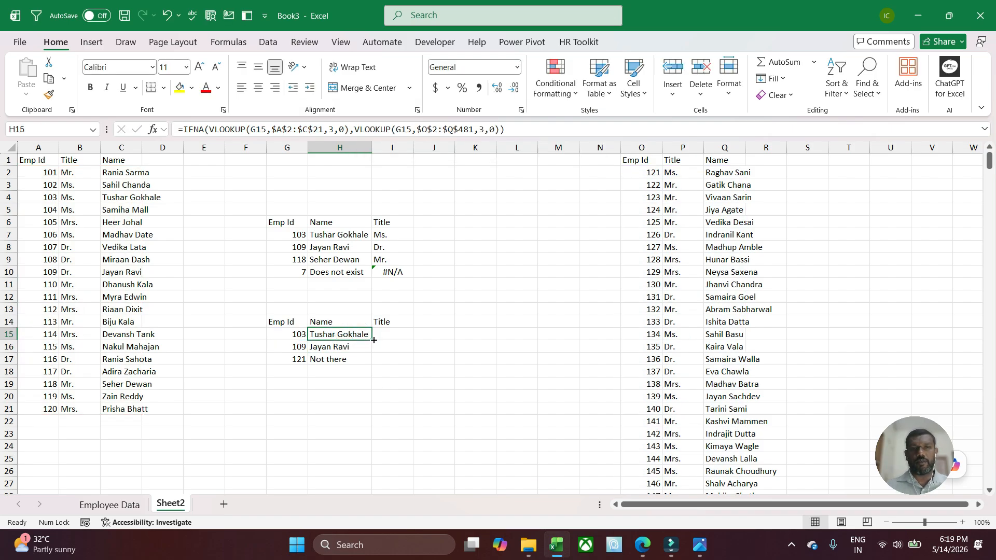
{"action": "left_click_drag", "start_coordinate": [372, 340], "coordinate": [375, 367]}
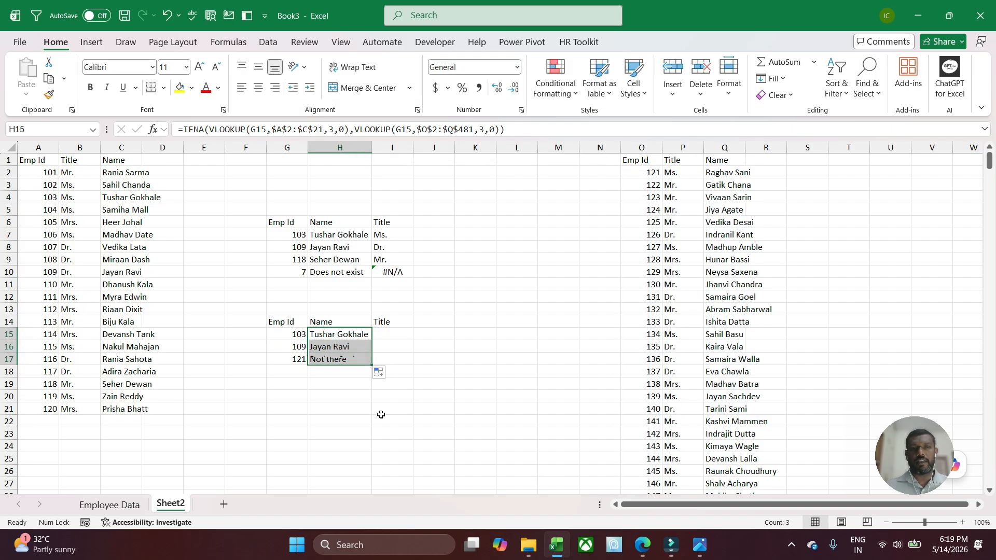
{"action": "left_click", "coordinate": [347, 359]}
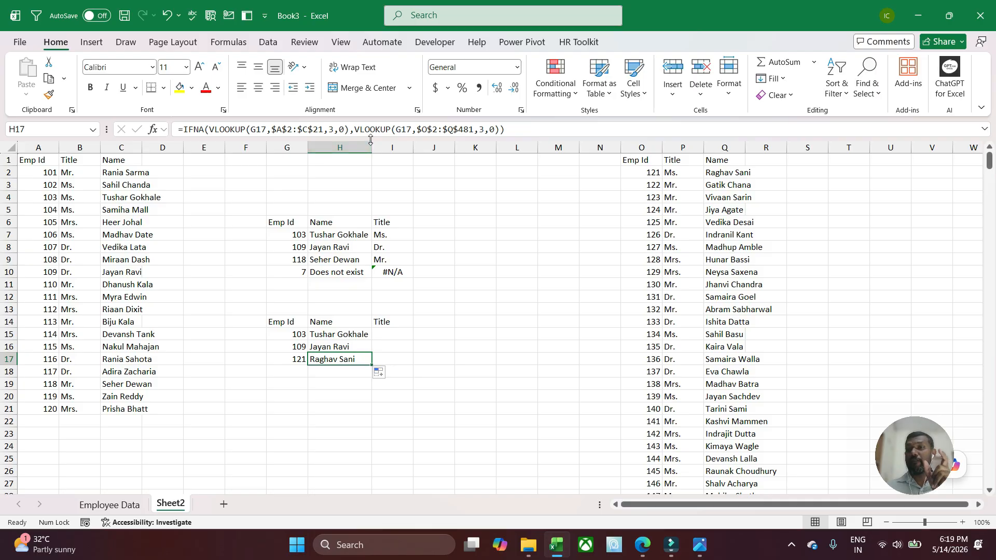
{"action": "left_click", "coordinate": [275, 133]}
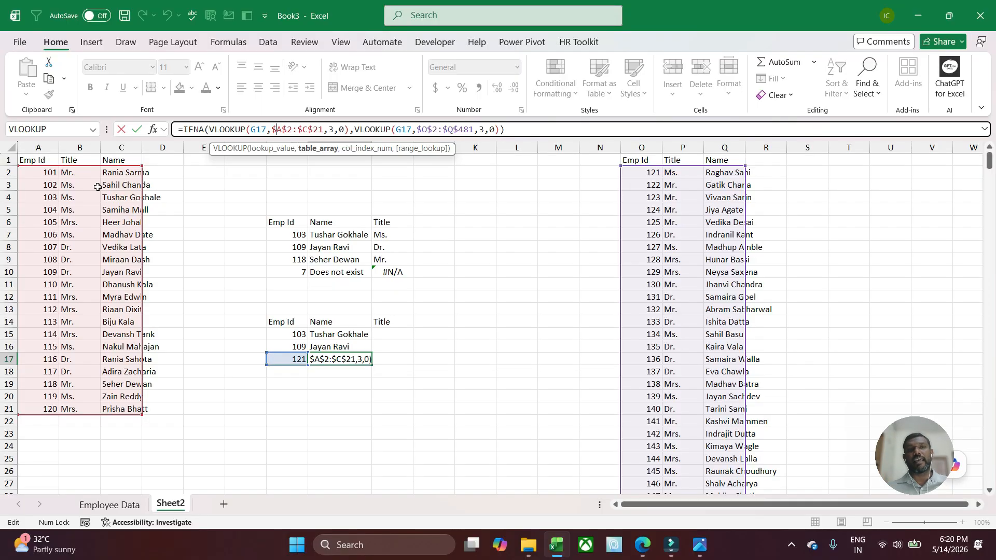
{"action": "left_click", "coordinate": [311, 399]}
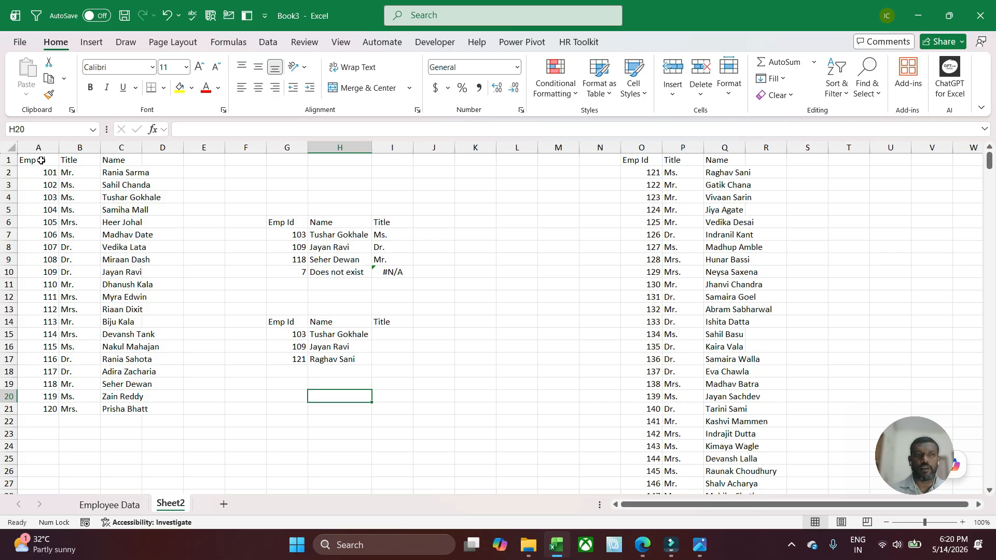
Define the name empTable1 for the first employee table's data range A2:C21
{"action": "left_click_drag", "start_coordinate": [42, 172], "coordinate": [127, 409]}
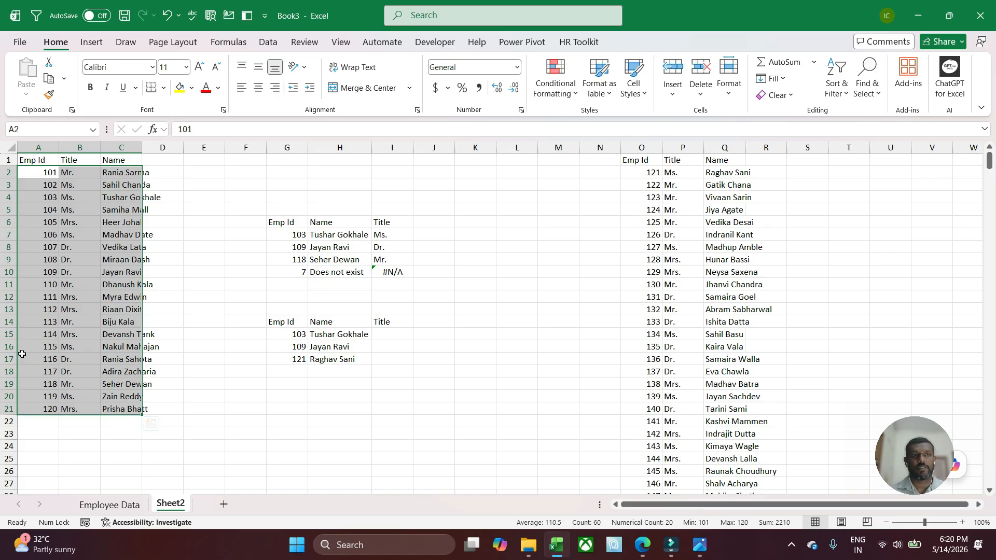
{"action": "left_click", "coordinate": [51, 130]}
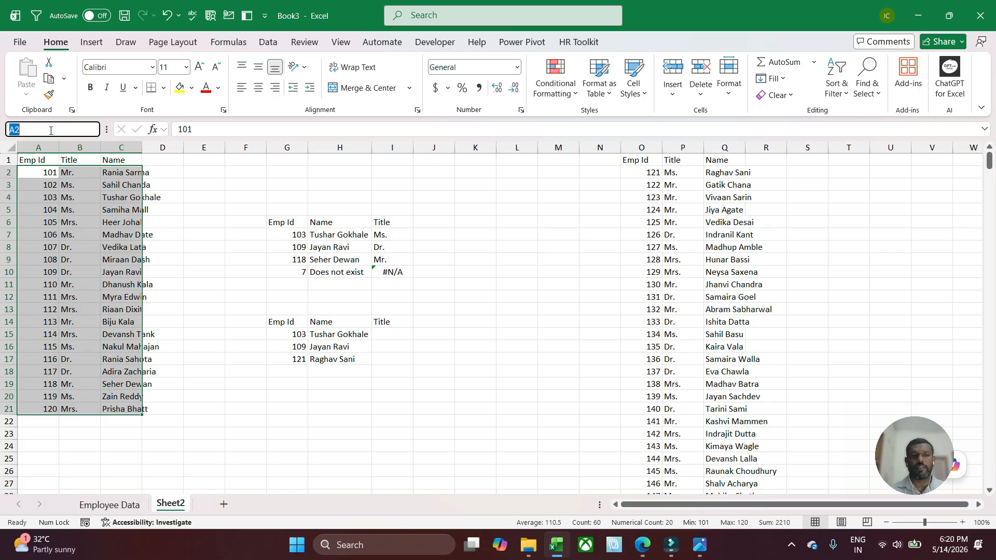
{"action": "type", "text": "empTable1"}
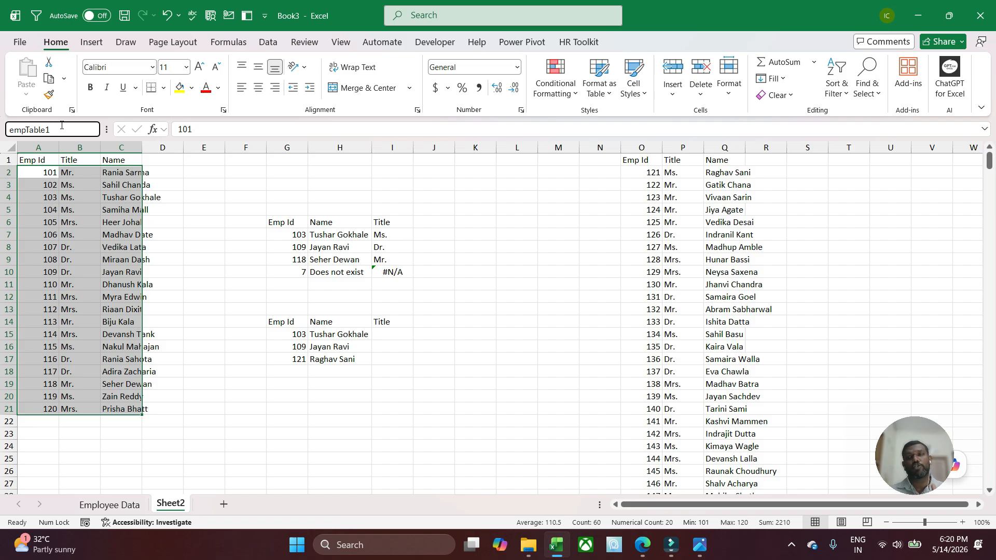
{"action": "key", "text": "Return"}
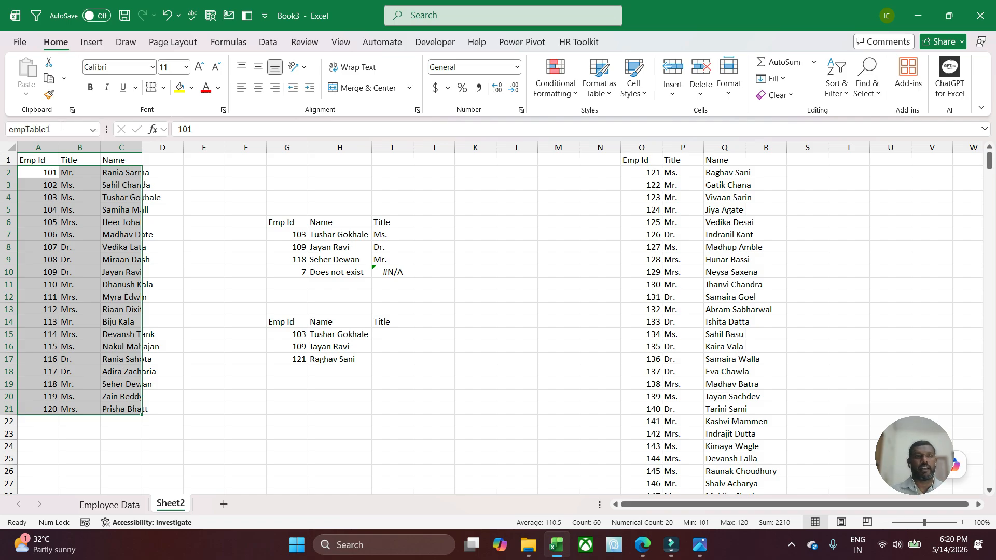
Look up empTable1 in the list of defined names and go to its range to check which cells it covers
{"action": "left_click", "coordinate": [249, 320]}
{"action": "left_click", "coordinate": [398, 372]}
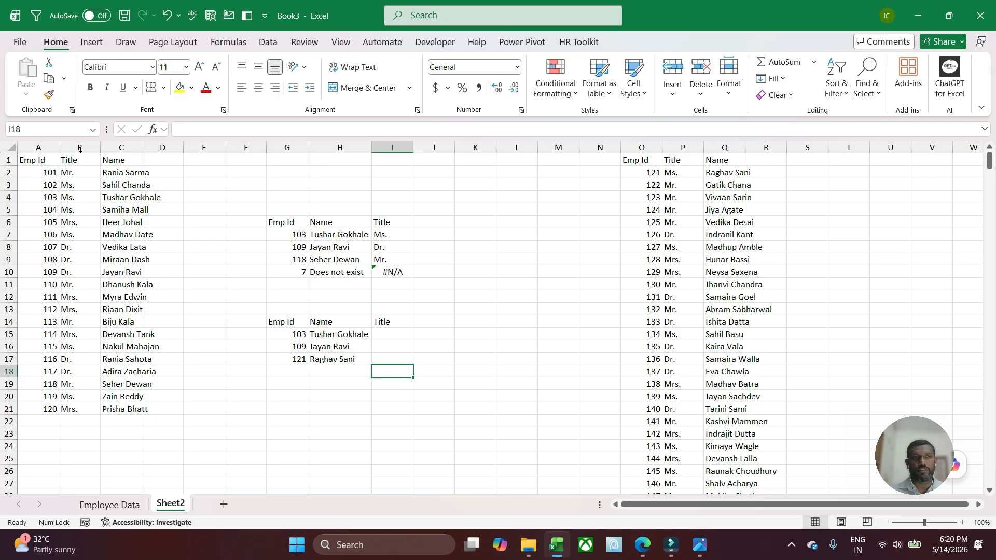
{"action": "left_click", "coordinate": [94, 130]}
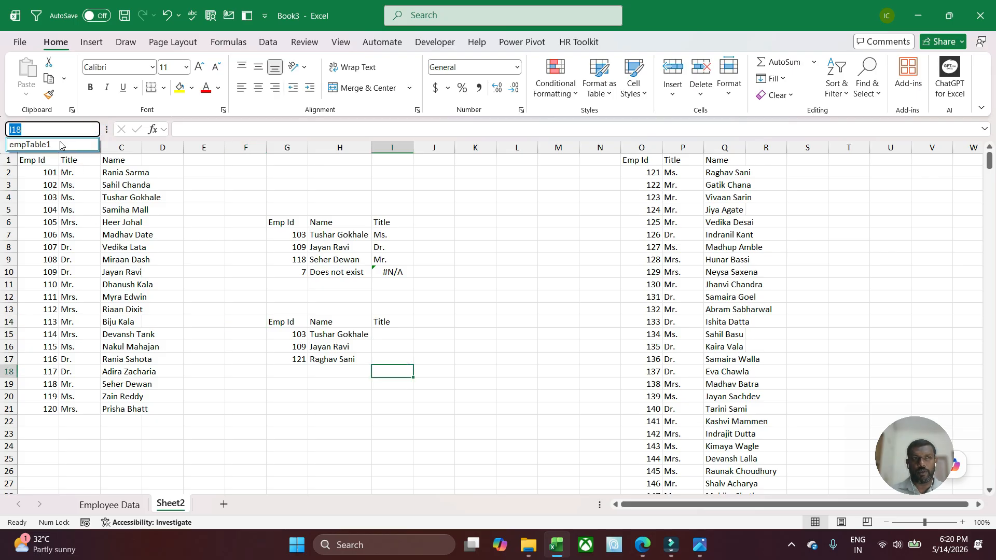
{"action": "left_click", "coordinate": [367, 439]}
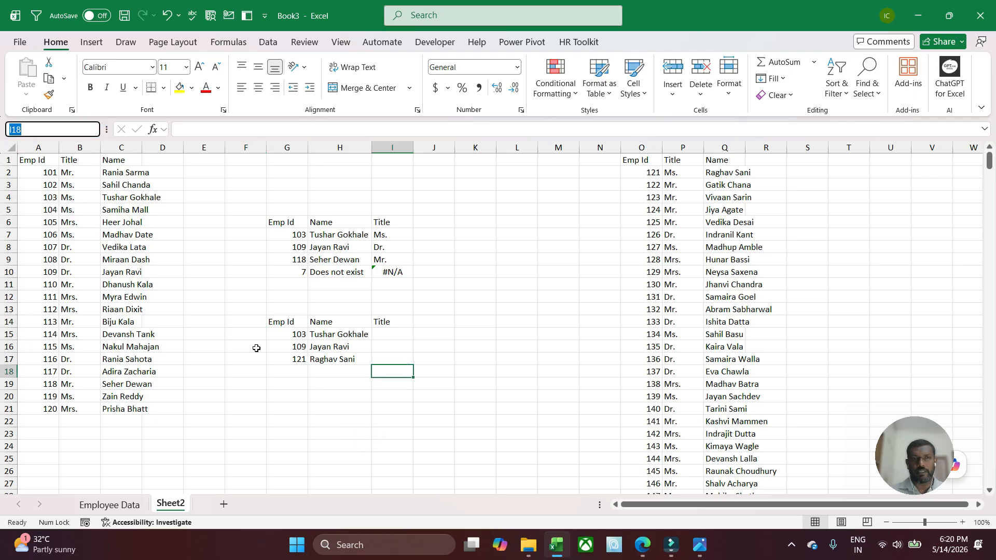
{"action": "left_click", "coordinate": [347, 457]}
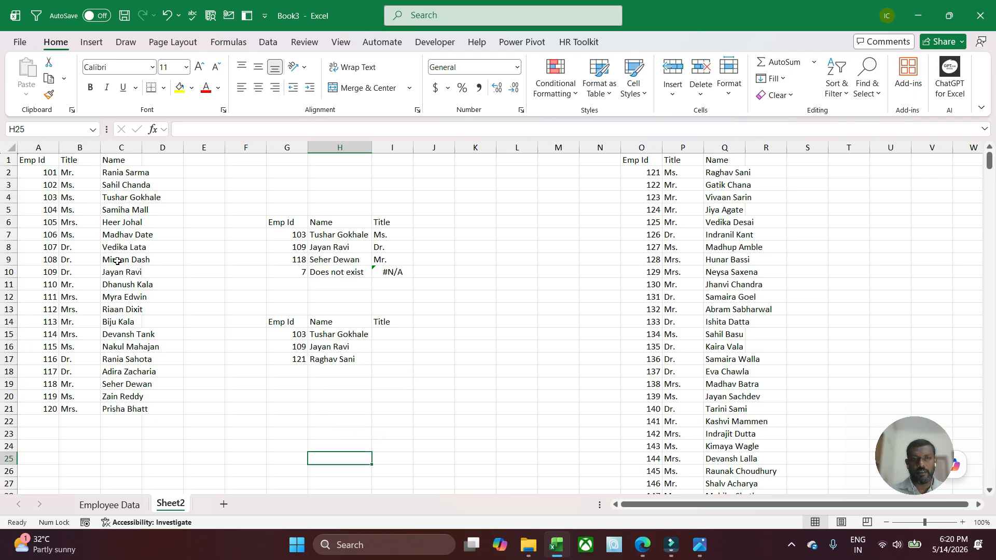
{"action": "left_click", "coordinate": [94, 131]}
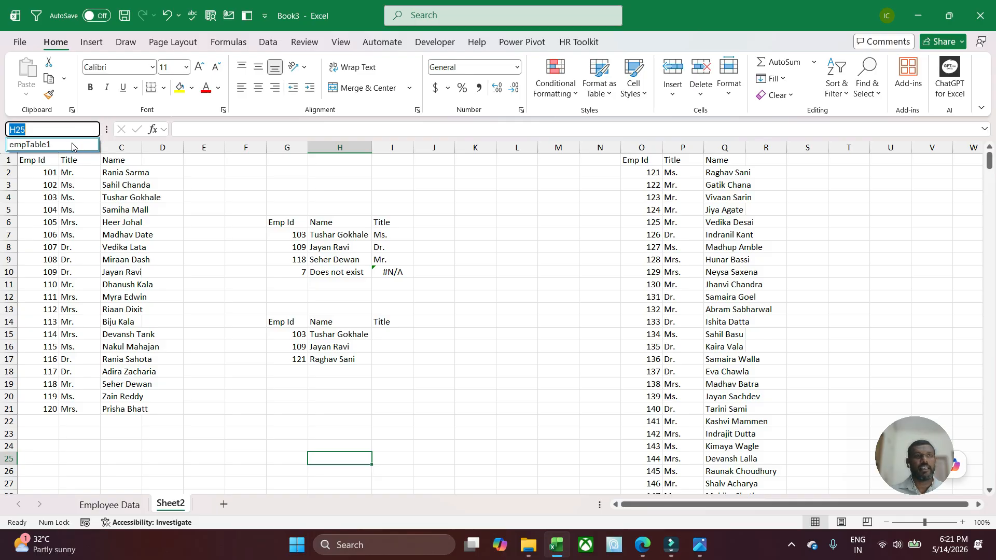
{"action": "left_click", "coordinate": [72, 144]}
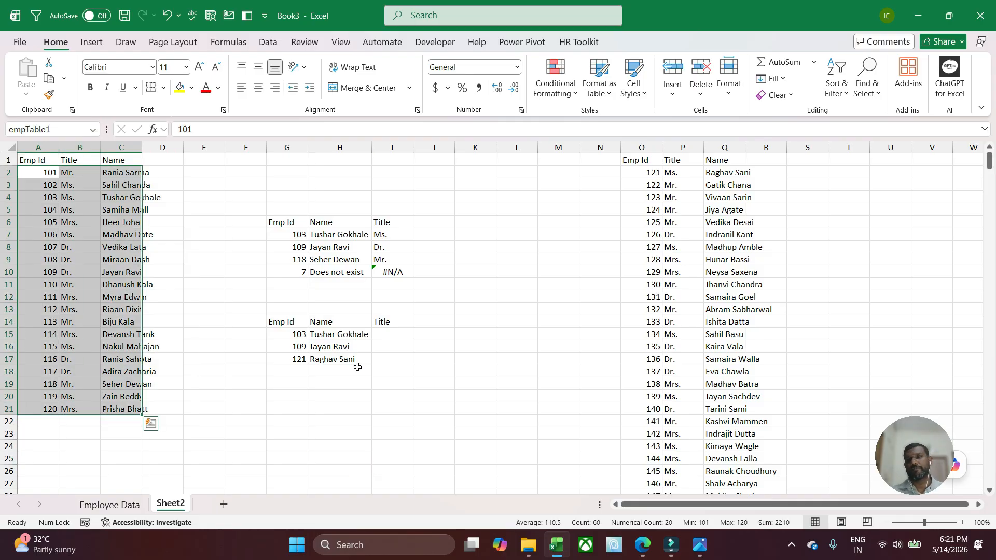
Define the name empTable2 for the second employee table's data range O2:Q481
{"action": "left_click", "coordinate": [638, 176]}
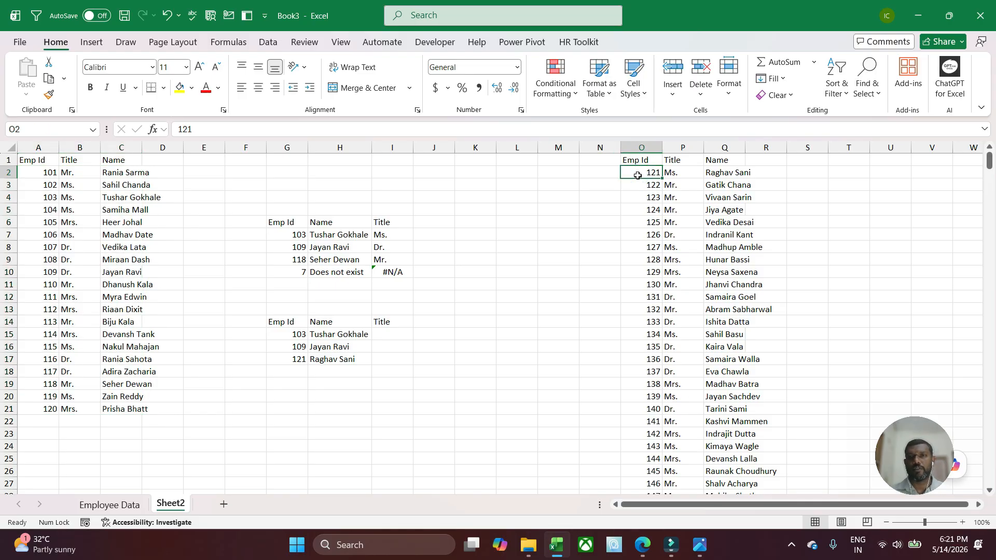
{"action": "key", "text": "ctrl+shift+Right"}
{"action": "key", "text": "ctrl+shift+Down"}
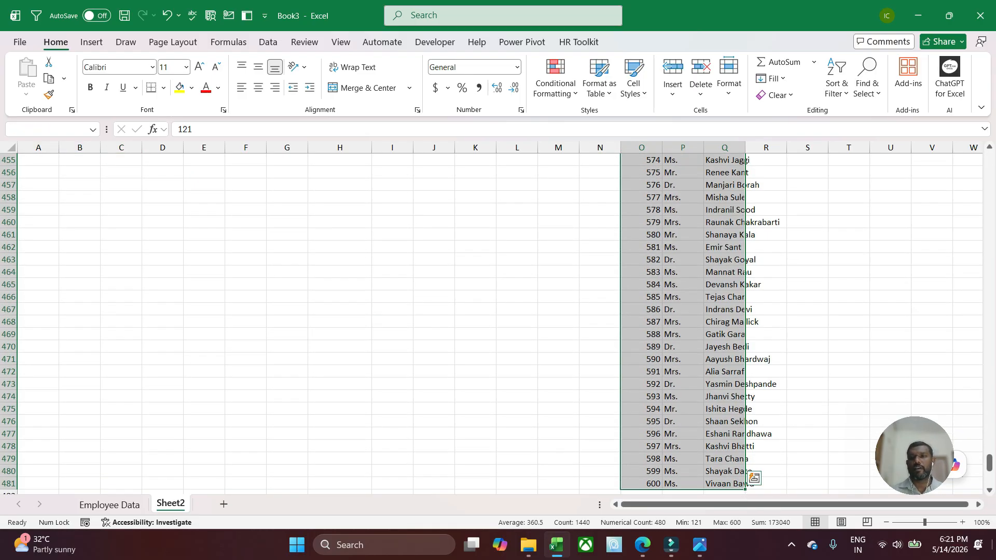
{"action": "left_click_drag", "start_coordinate": [990, 464], "coordinate": [990, 159]}
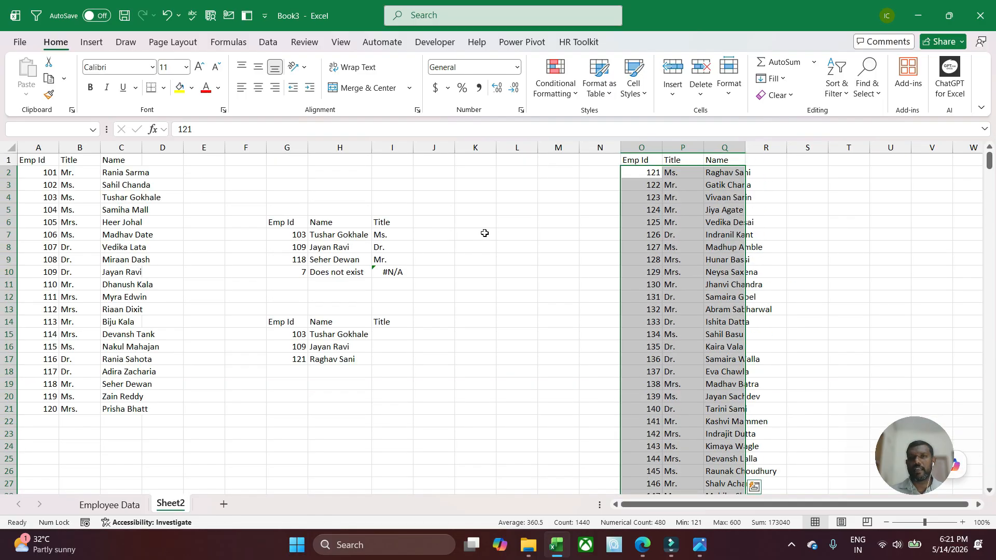
{"action": "left_click", "coordinate": [47, 130]}
{"action": "type", "text": "emp"}
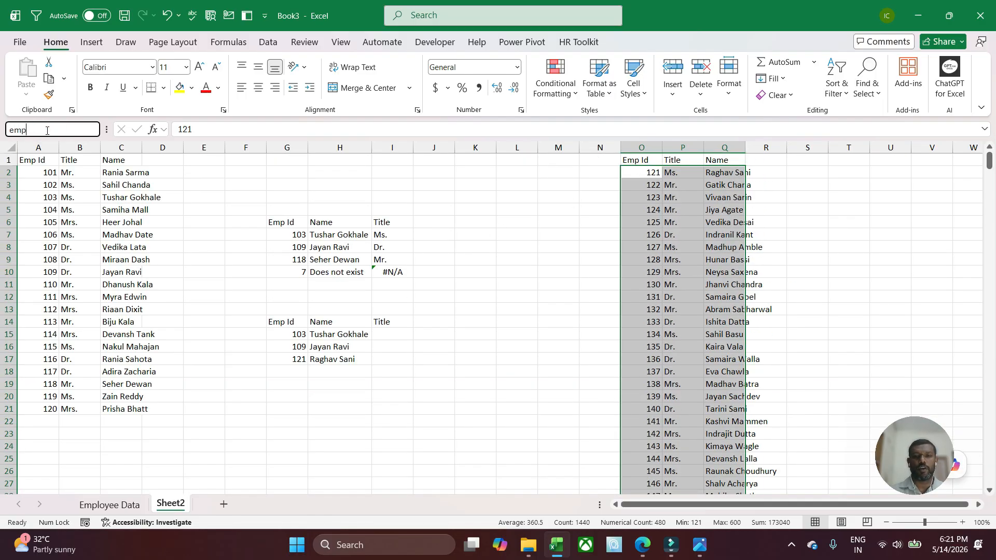
{"action": "type", "text": "Table"}
{"action": "type", "text": "2"}
{"action": "key", "text": "Return"}
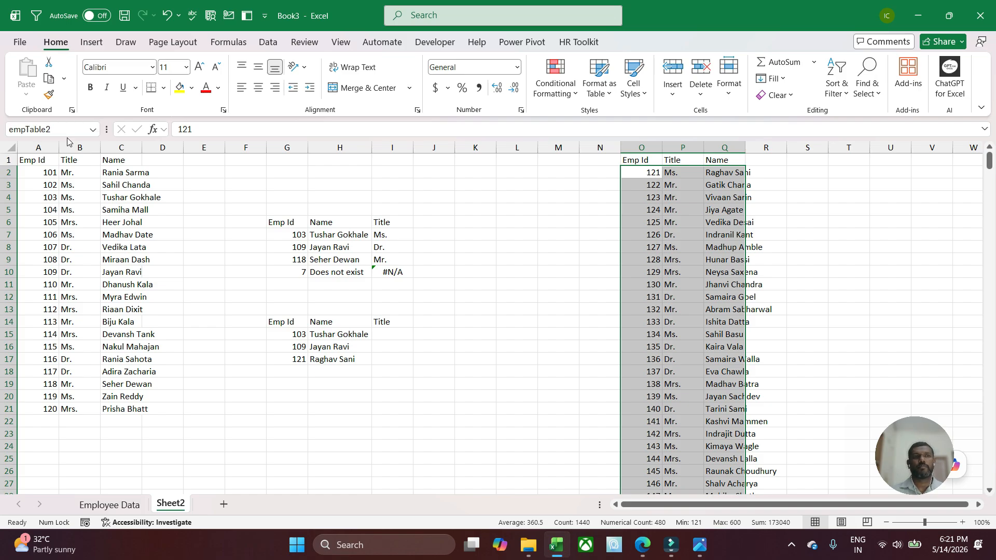
Go to the named ranges empTable1 and empTable2 in turn to check which cells each covers
{"action": "left_click", "coordinate": [554, 286]}
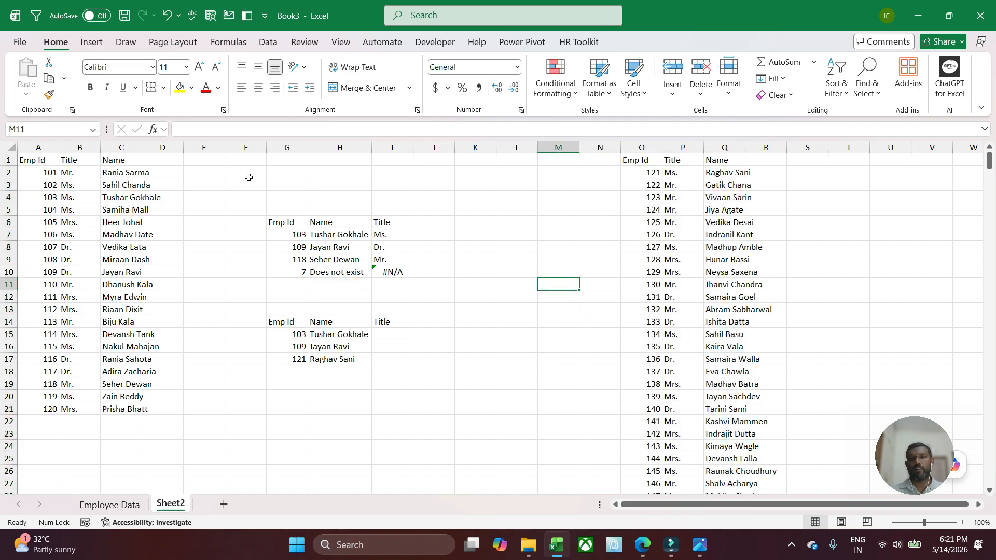
{"action": "left_click", "coordinate": [93, 130]}
{"action": "left_click", "coordinate": [57, 144]}
{"action": "left_click", "coordinate": [94, 130]}
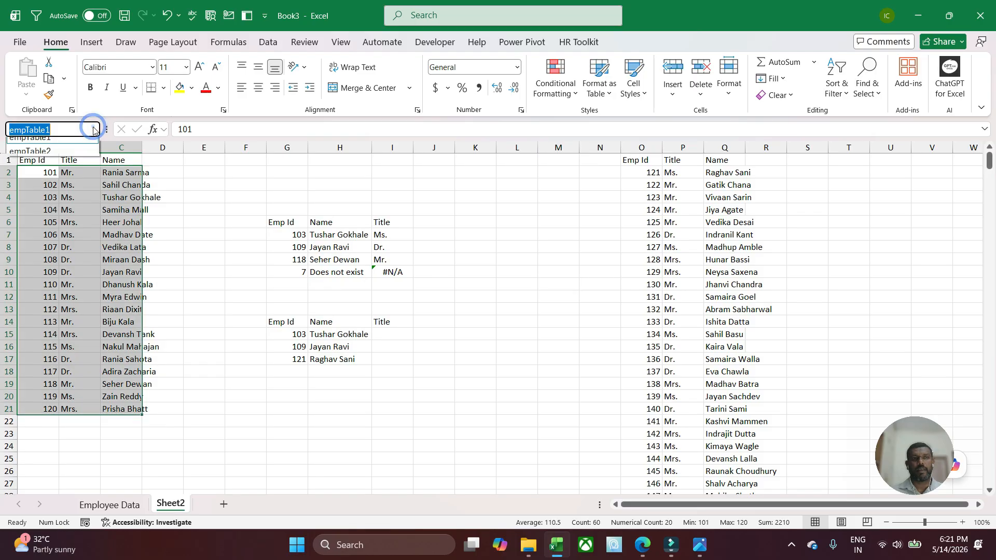
{"action": "left_click", "coordinate": [73, 158]}
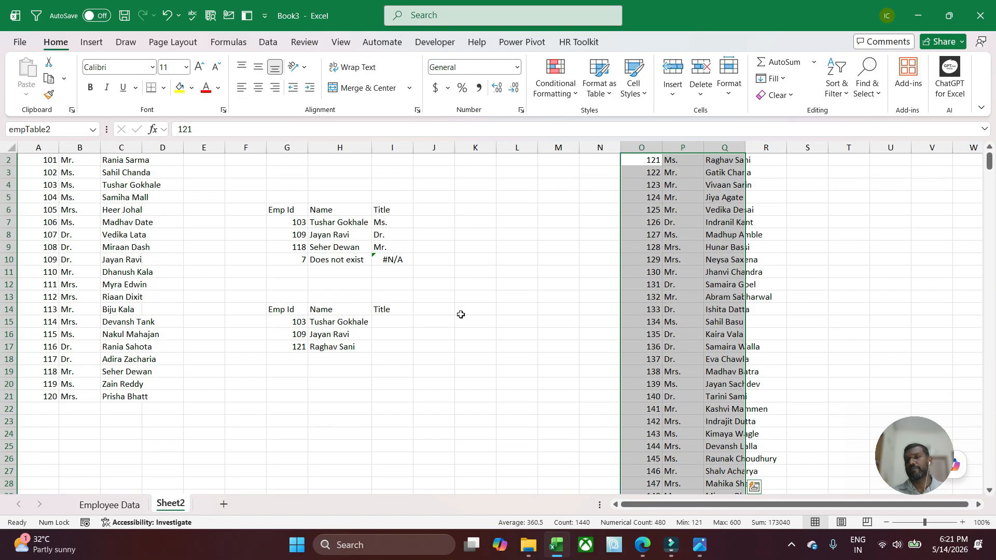
Clear the nested lookup formulas from the second lookup table's Name cells H15:H17
{"action": "left_click_drag", "start_coordinate": [332, 327], "coordinate": [334, 347]}
{"action": "key", "text": "Delete"}
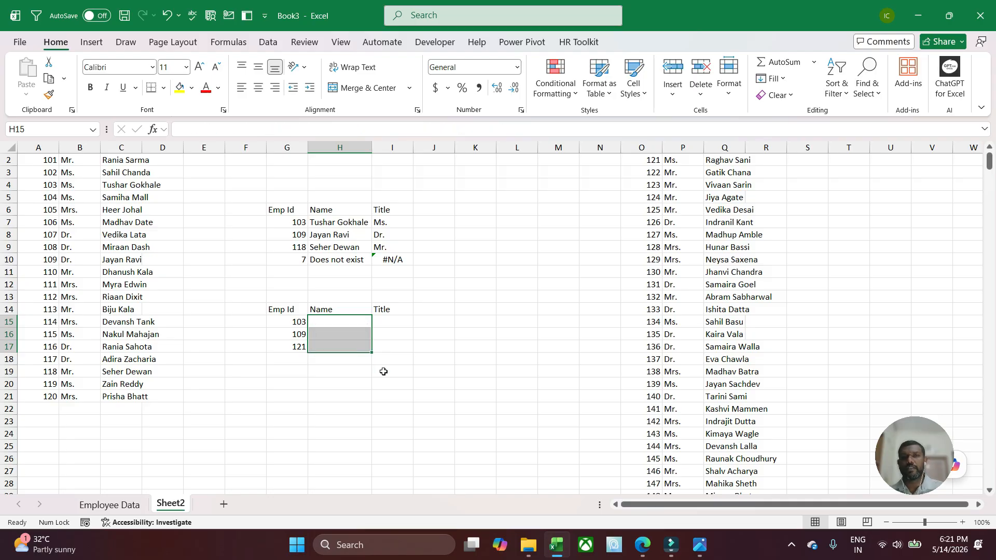
{"action": "left_click", "coordinate": [329, 322]}
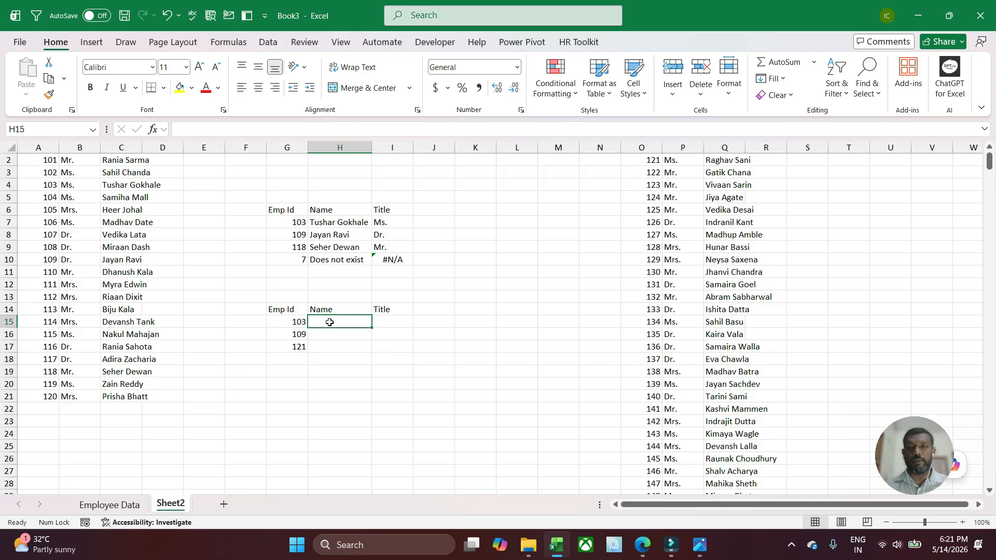
{"action": "type", "text": "=vl"}
{"action": "key", "text": "Tab"}
{"action": "key", "text": "Escape"}
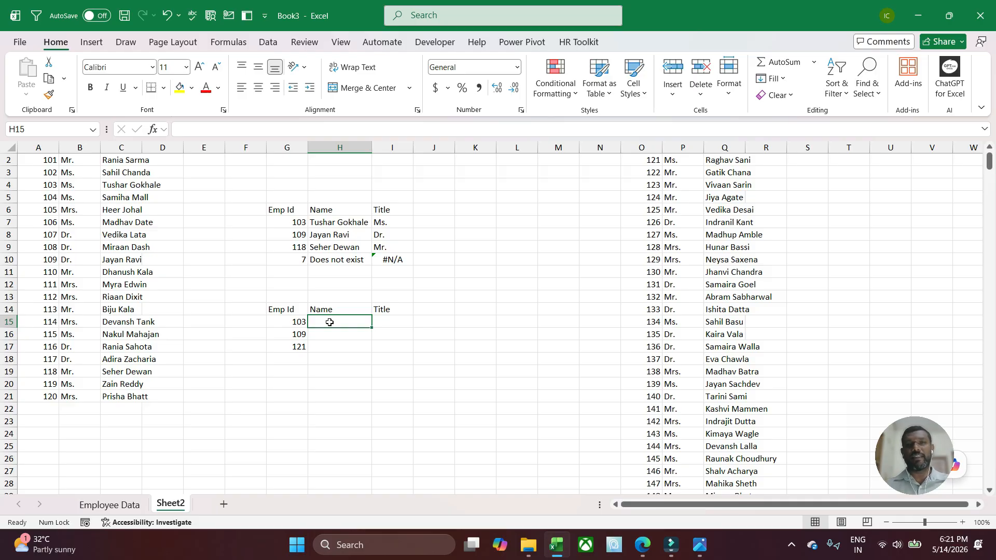
Enter =VLOOKUP(G15,empTable1,3,0) in H15 to look up the employee name through the named range
{"action": "type", "text": "=vlo"}
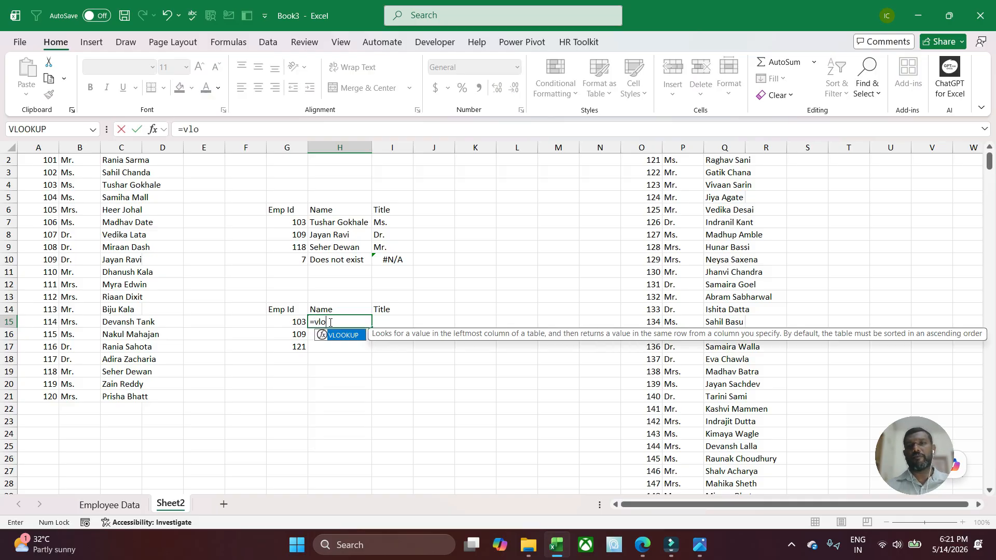
{"action": "key", "text": "Tab"}
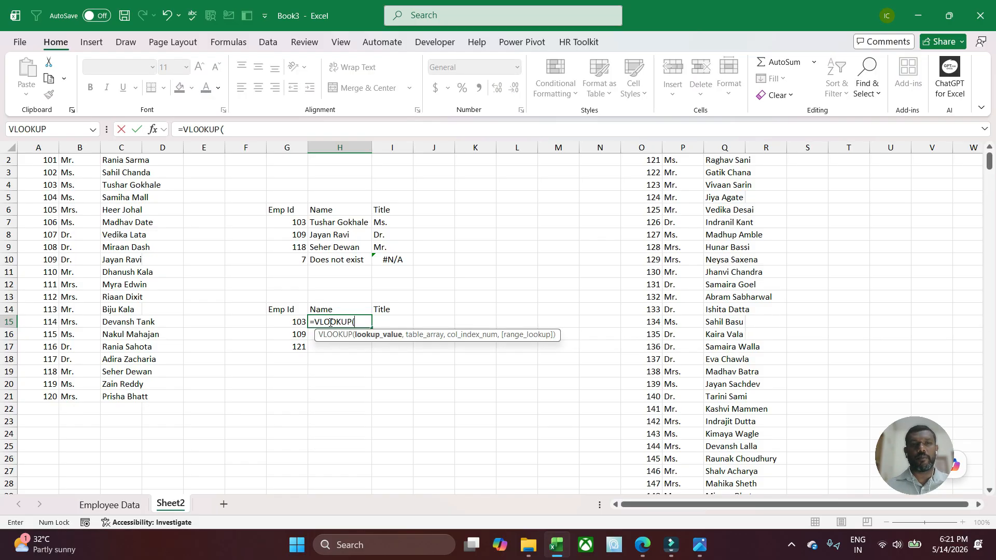
{"action": "left_click", "coordinate": [293, 322]}
{"action": "type", "text": ","}
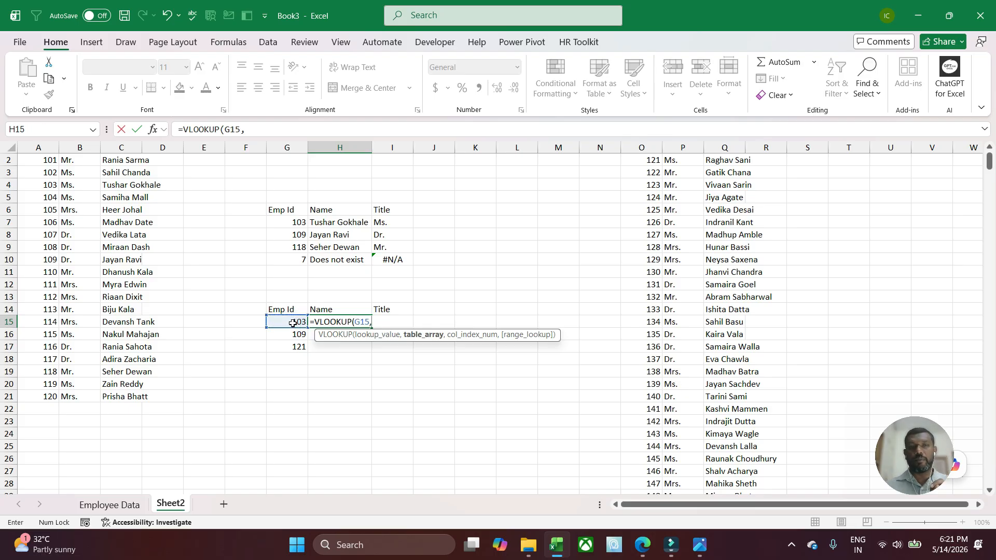
{"action": "type", "text": "tabl"}
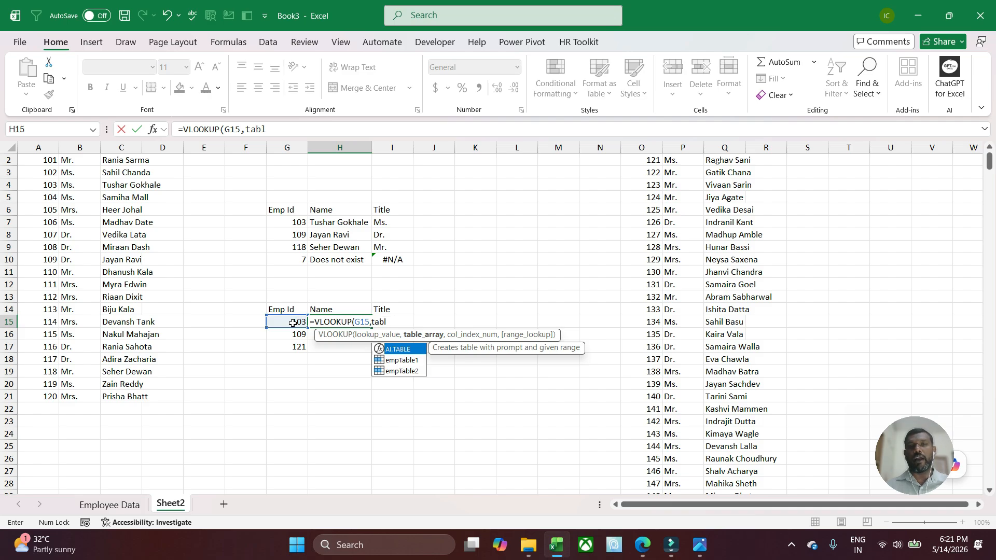
{"action": "key", "text": "Down"}
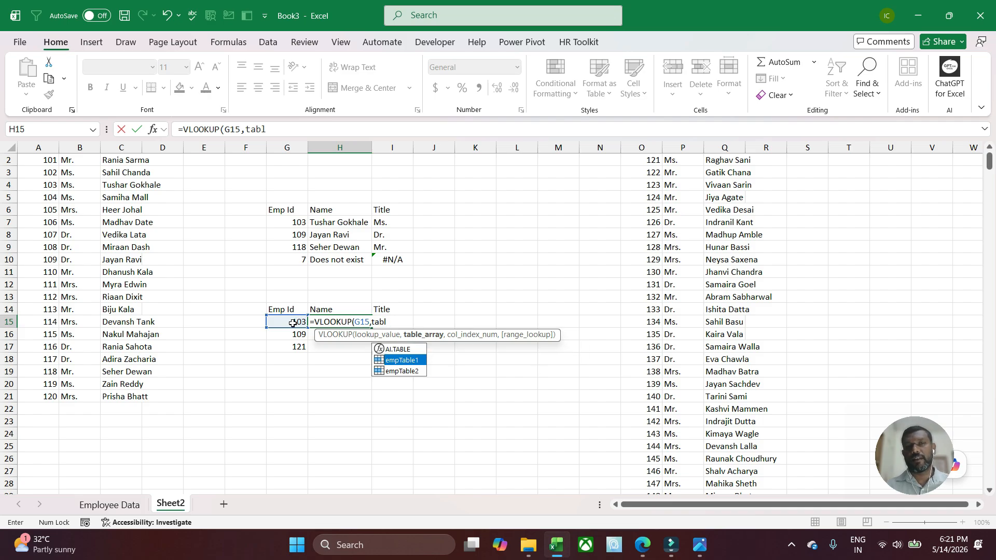
{"action": "key", "text": "Tab"}
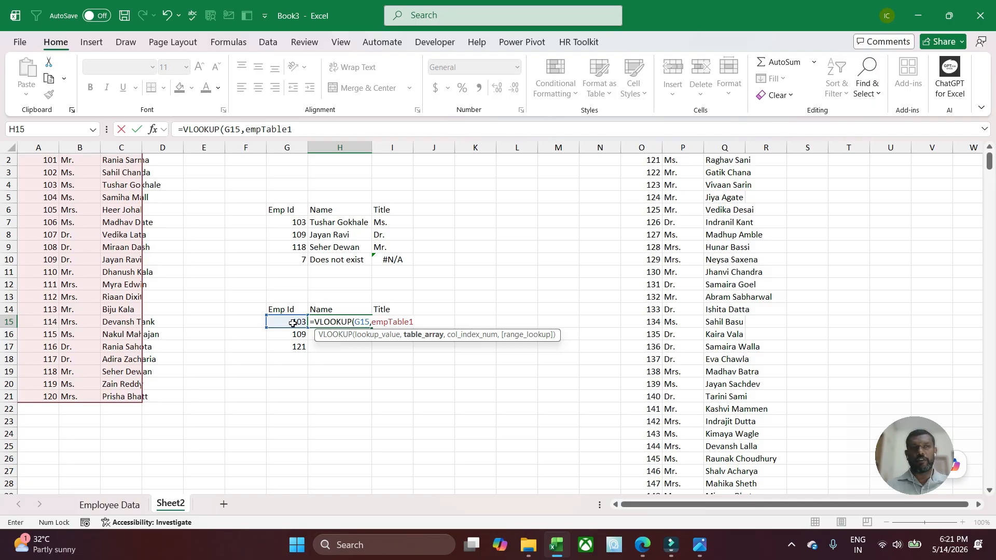
{"action": "scroll", "coordinate": [293, 322], "scroll_direction": "up", "scroll_amount": 1}
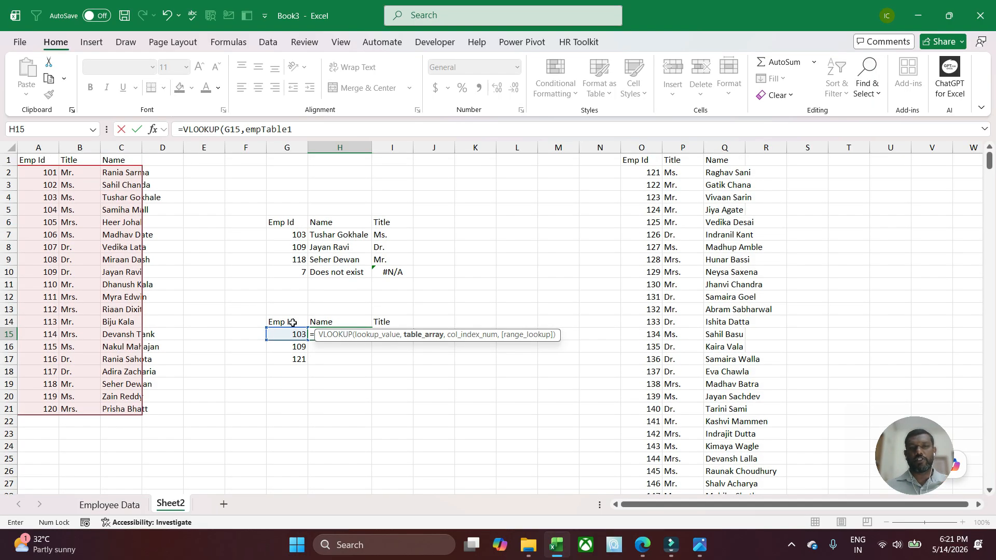
{"action": "type", "text": ","}
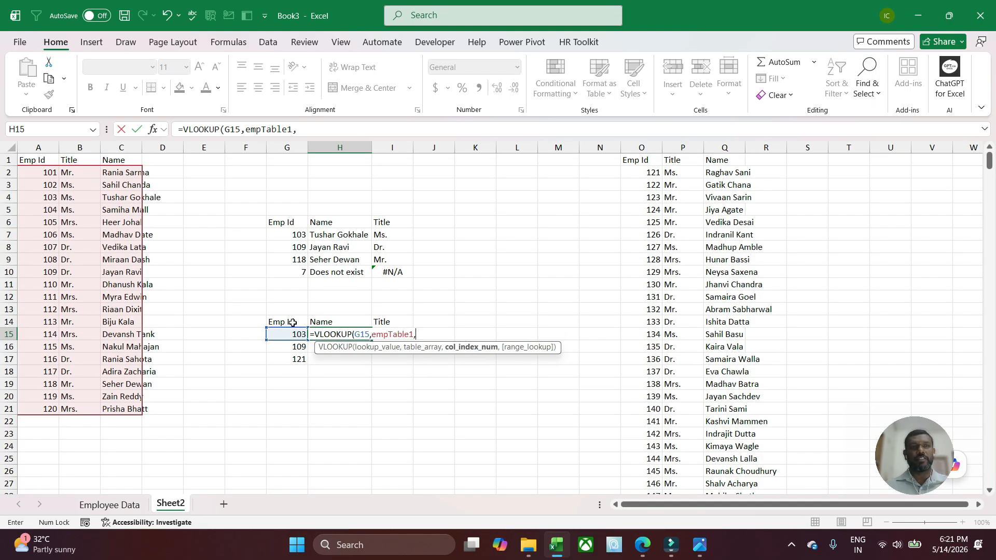
{"action": "type", "text": "2,0"}
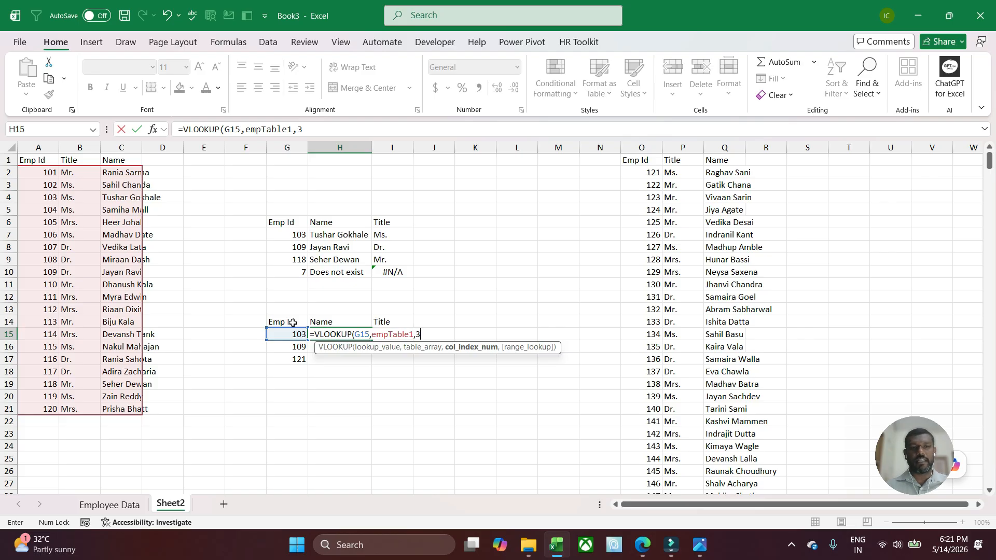
{"action": "key", "text": "Return"}
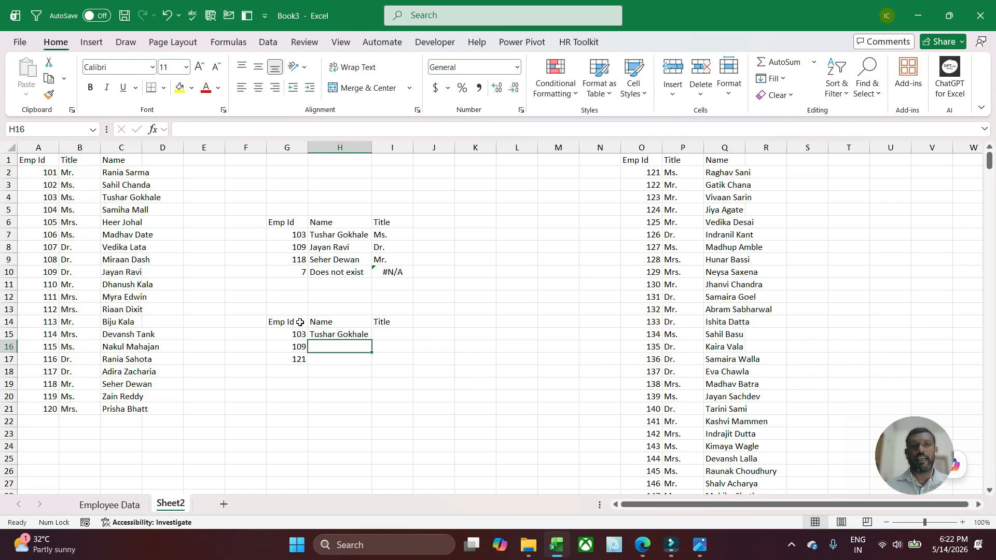
Fill the named-range lookup from H15 down to H17 and inspect the formulas in H17 and H15
{"action": "left_click", "coordinate": [355, 334]}
{"action": "left_click_drag", "start_coordinate": [372, 341], "coordinate": [372, 366]}
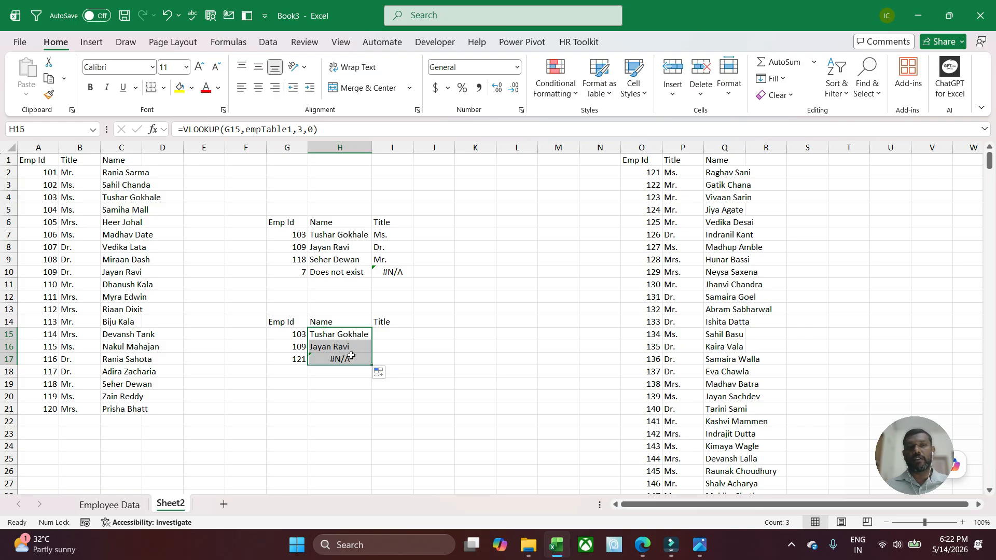
{"action": "left_click", "coordinate": [351, 358]}
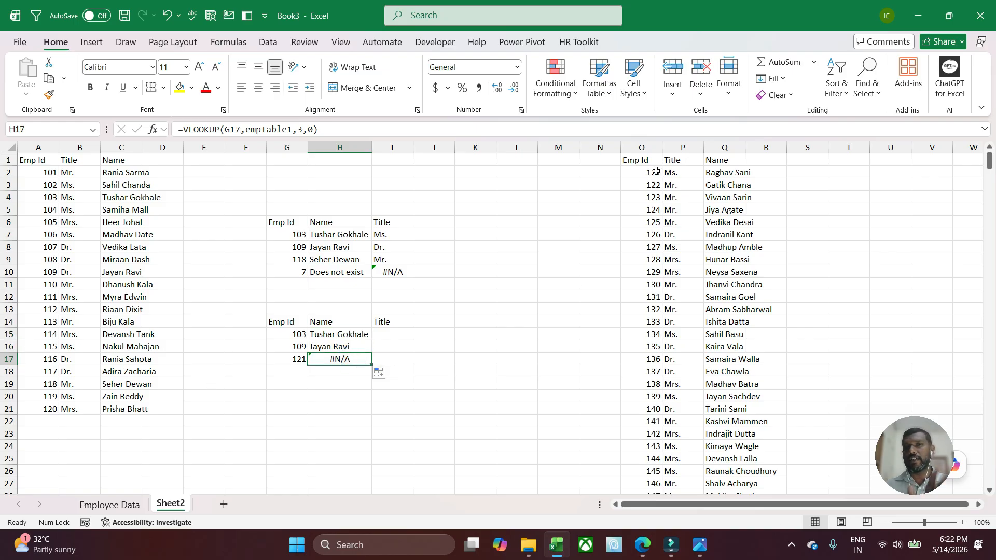
{"action": "left_click", "coordinate": [359, 337]}
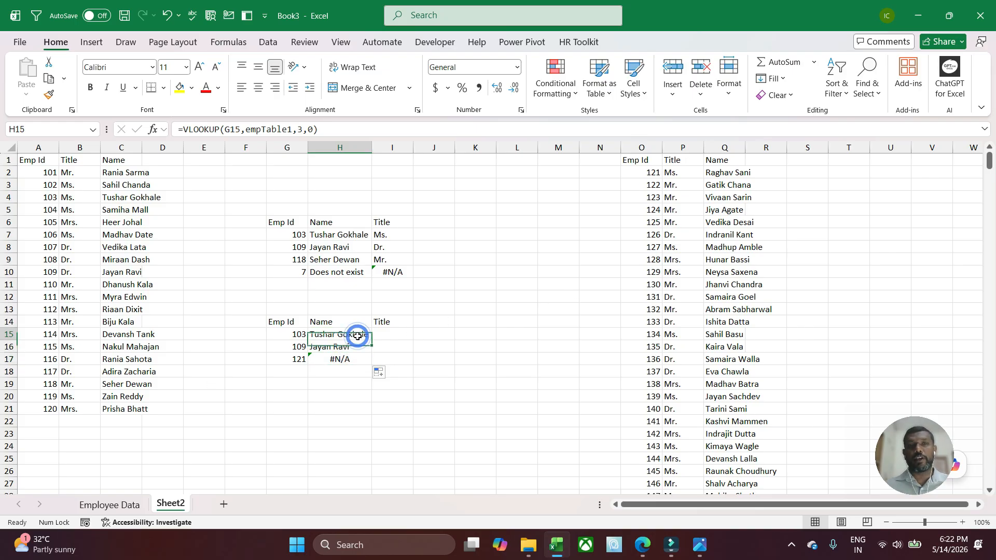
{"action": "left_click", "coordinate": [292, 360]}
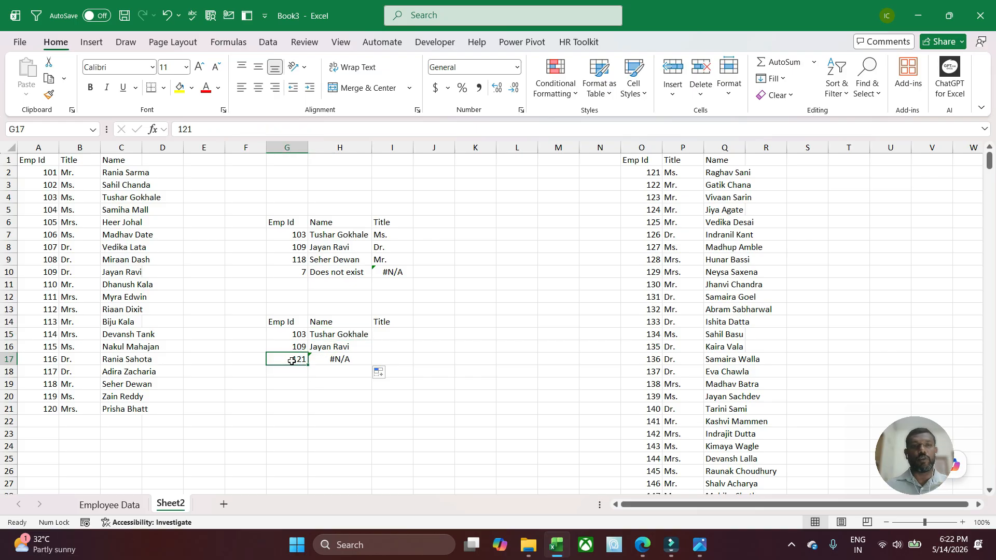
{"action": "left_click", "coordinate": [348, 339]}
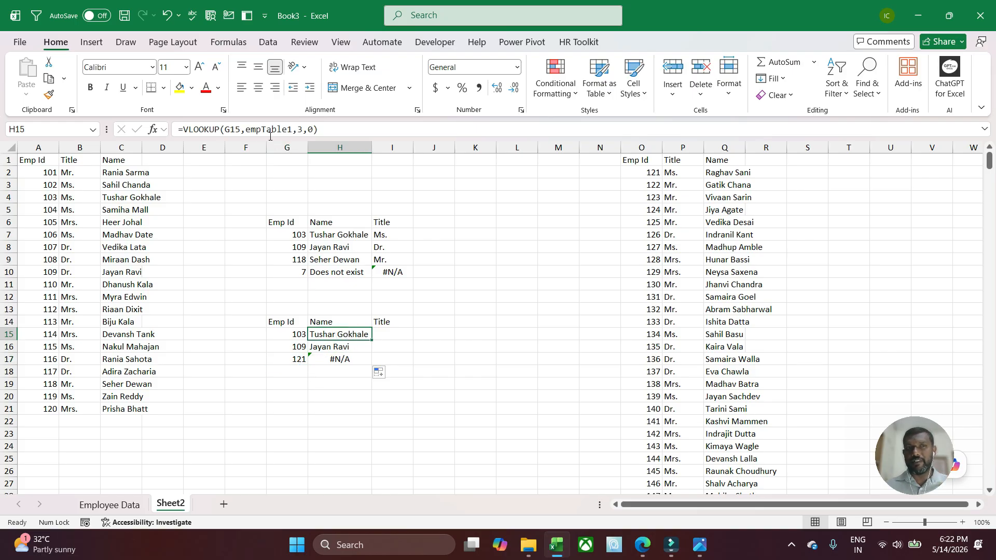
Set the lookup value in G17 to 101 and check the name lookup beside it in H17
{"action": "left_click", "coordinate": [288, 361]}
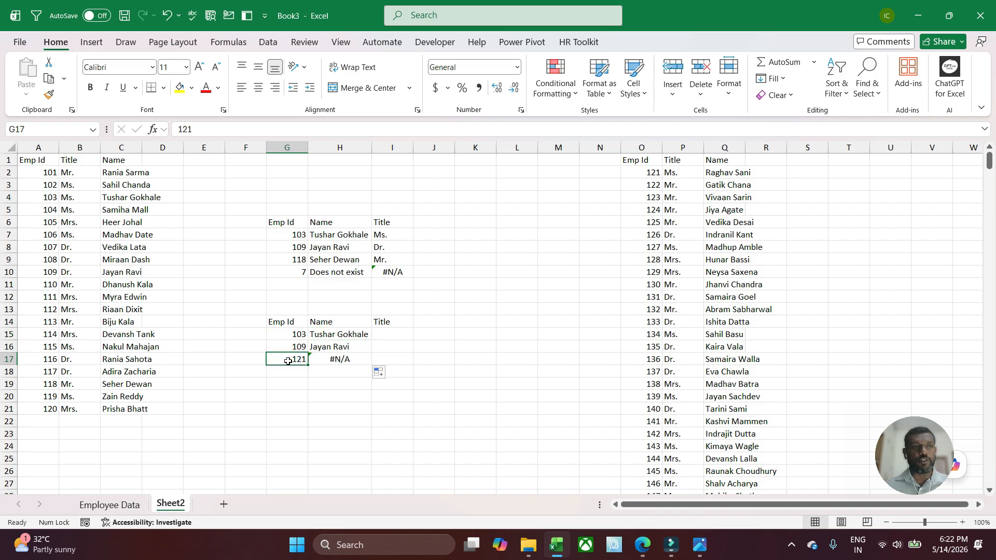
{"action": "type", "text": "101"}
{"action": "key", "text": "Return"}
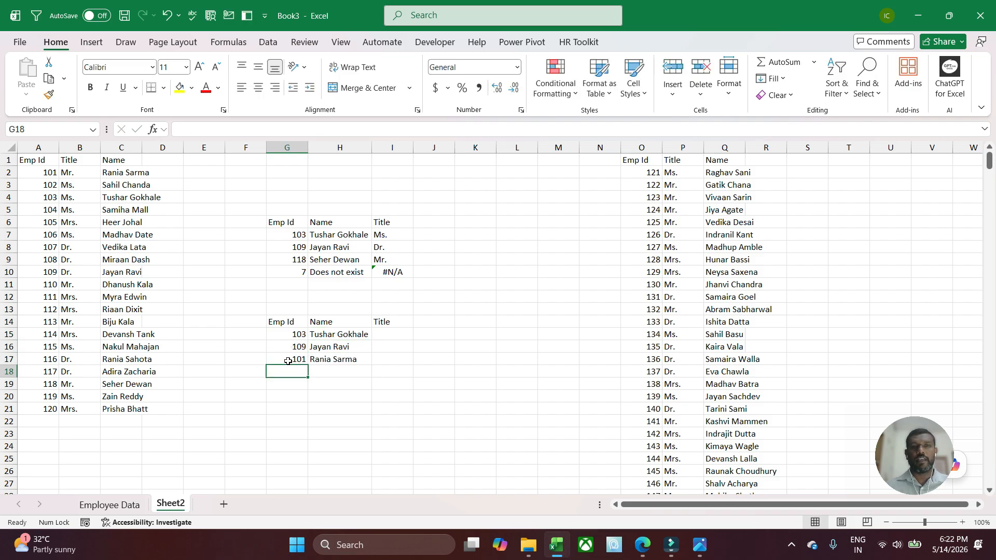
{"action": "left_click", "coordinate": [323, 360]}
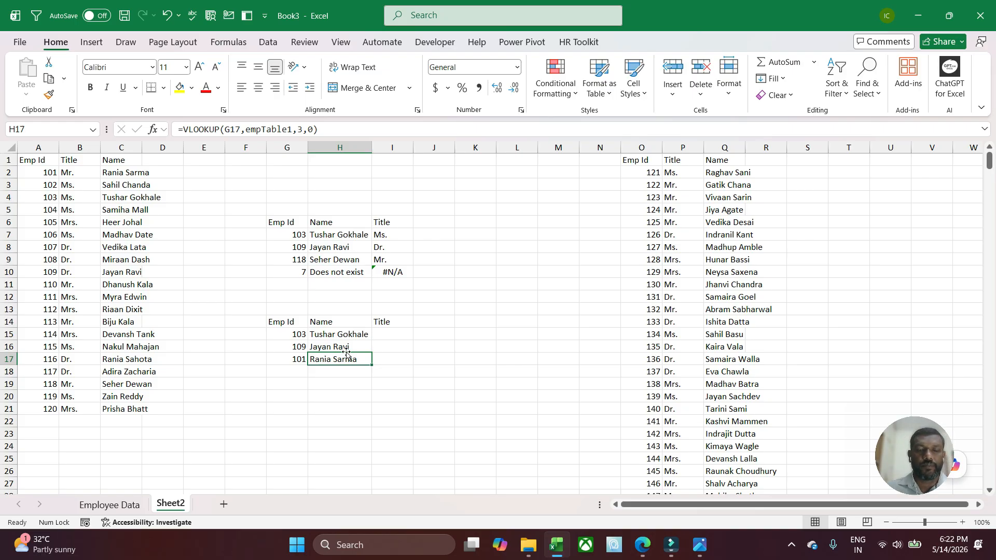
Enter =VLOOKUP(G15,empTable1,2,0) in I15 to look up the title, and fill it down to I17
{"action": "double_click", "coordinate": [393, 338]}
{"action": "type", "text": "=vlo"}
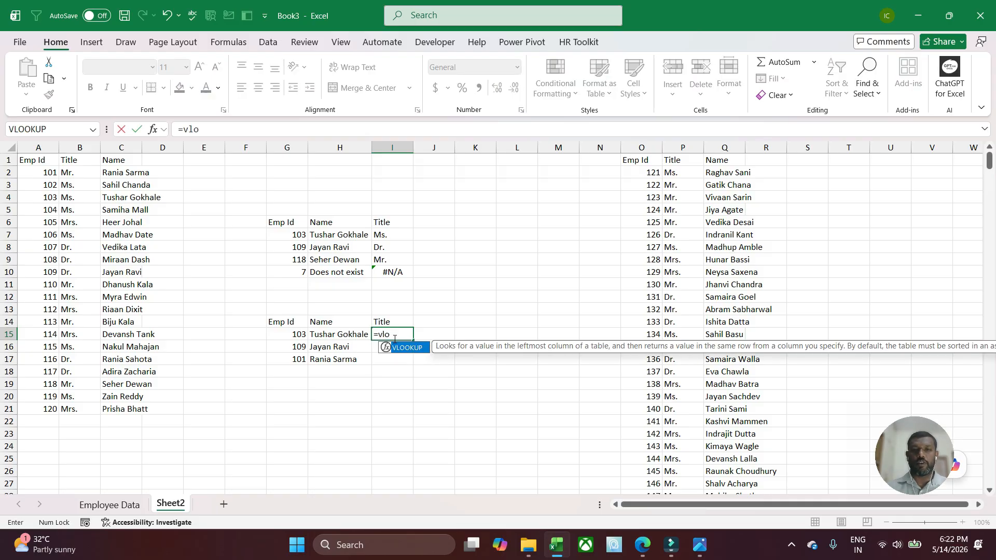
{"action": "key", "text": "Tab"}
{"action": "key", "text": "Left"}
{"action": "key", "text": "Left"}
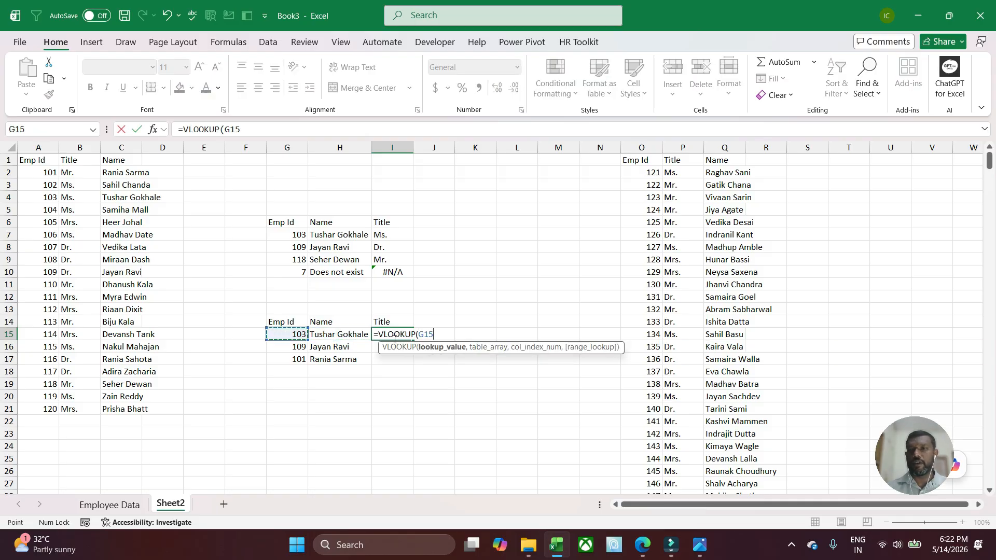
{"action": "type", "text": ",tabl"}
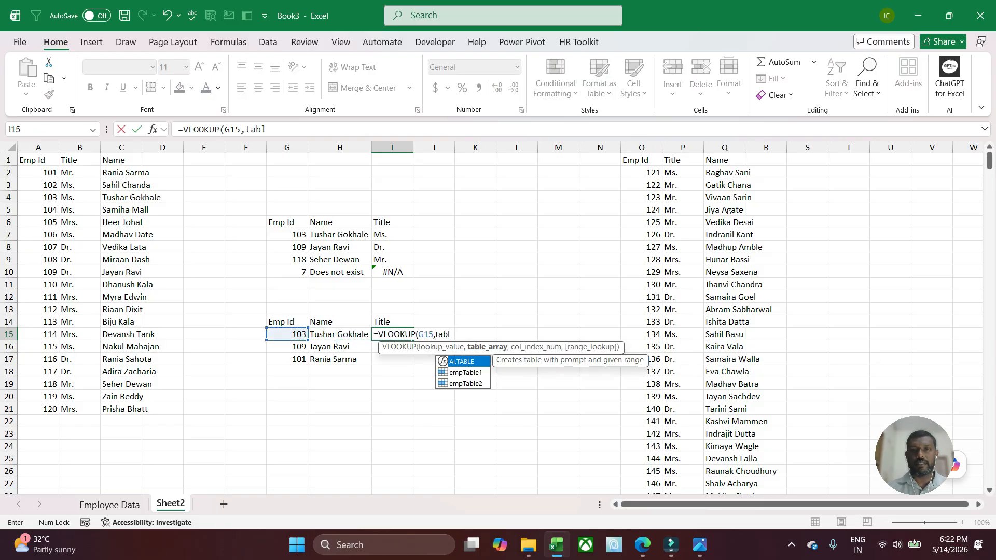
{"action": "key", "text": "Down"}
{"action": "key", "text": "Tab"}
{"action": "type", "text": ","}
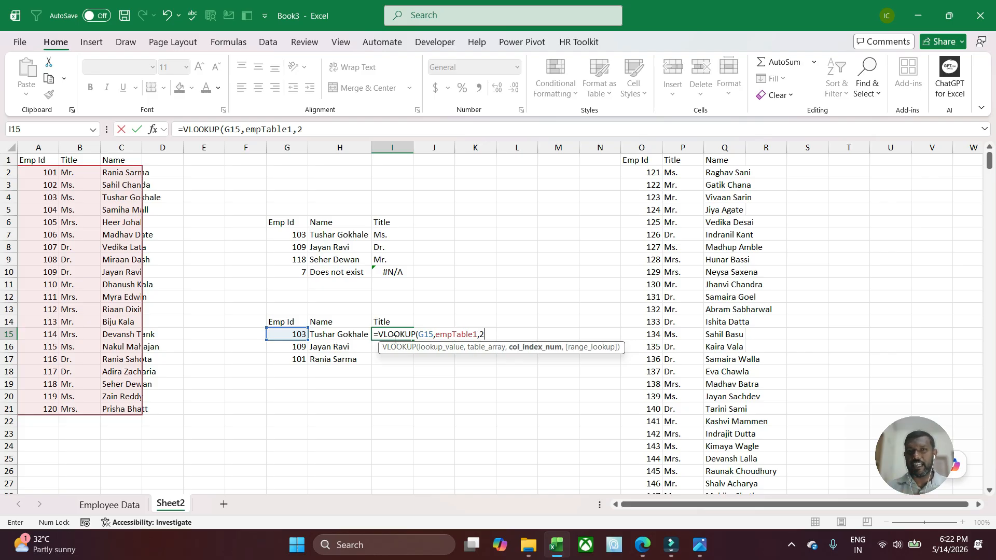
{"action": "type", "text": "2,0"}
{"action": "key", "text": "Return"}
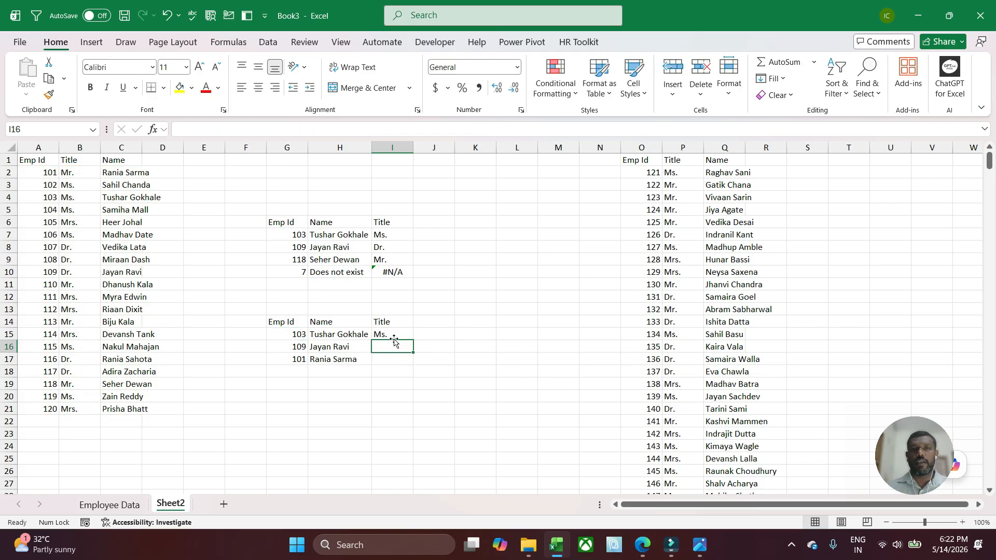
{"action": "left_click", "coordinate": [394, 333]}
{"action": "left_click_drag", "start_coordinate": [413, 340], "coordinate": [410, 364]}
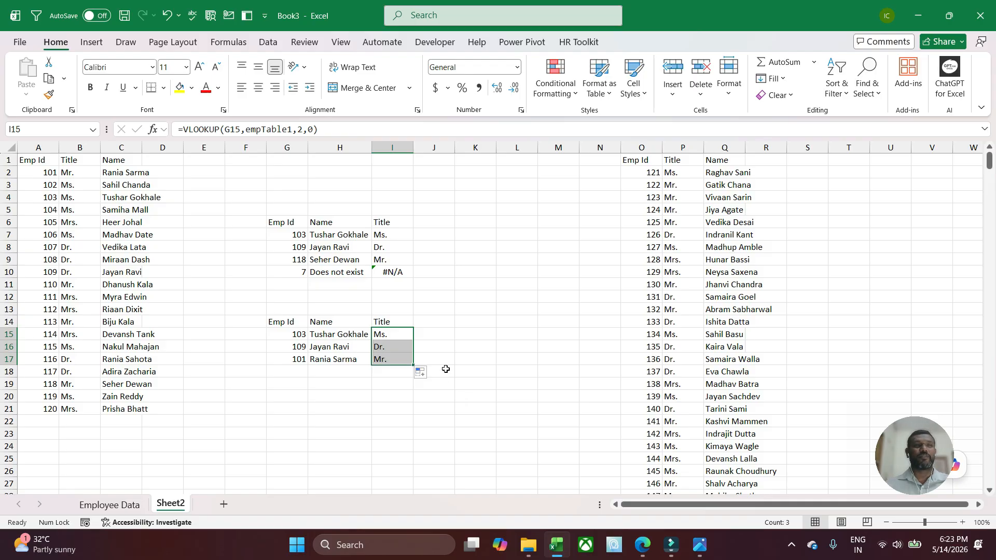
Open the Name Manager and review the ranges that empTable1 and empTable2 refer to
{"action": "left_click_drag", "start_coordinate": [32, 161], "coordinate": [127, 403]}
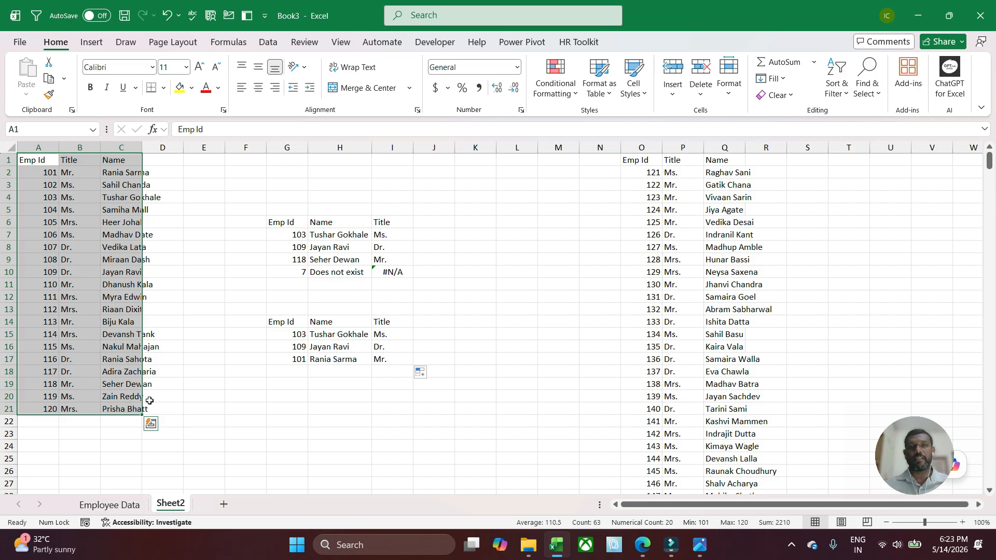
{"action": "left_click", "coordinate": [309, 422]}
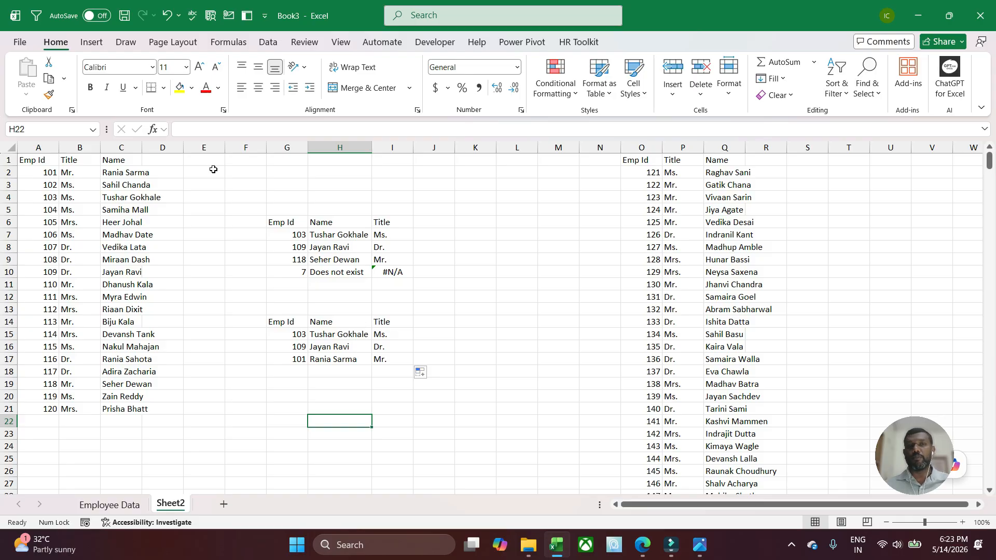
{"action": "left_click", "coordinate": [225, 49]}
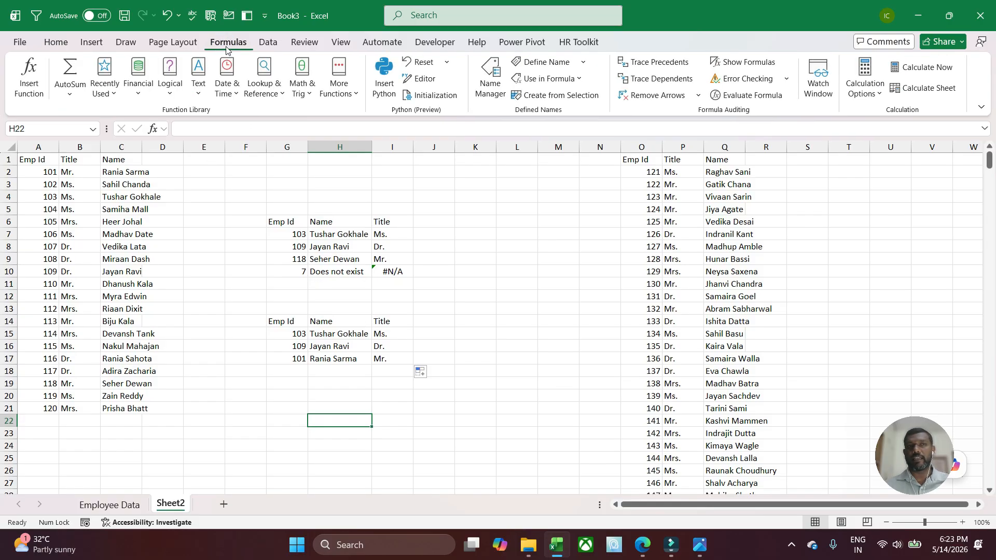
{"action": "left_click", "coordinate": [488, 77]}
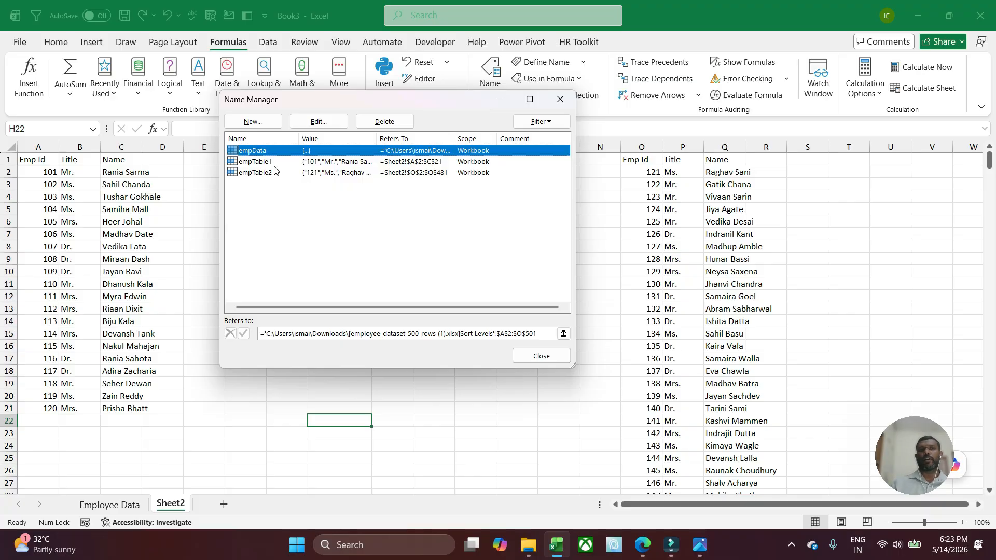
{"action": "left_click", "coordinate": [275, 164]}
{"action": "left_click", "coordinate": [270, 174]}
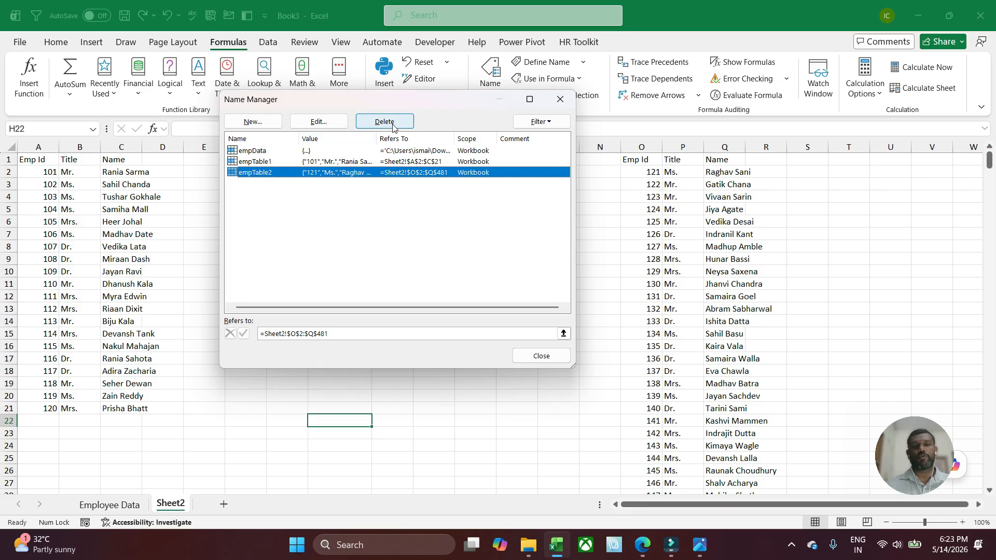
Close the Name Manager and create a copy of the Employee Data sheet after Sheet2
{"action": "left_click", "coordinate": [560, 99]}
{"action": "left_click", "coordinate": [133, 171]}
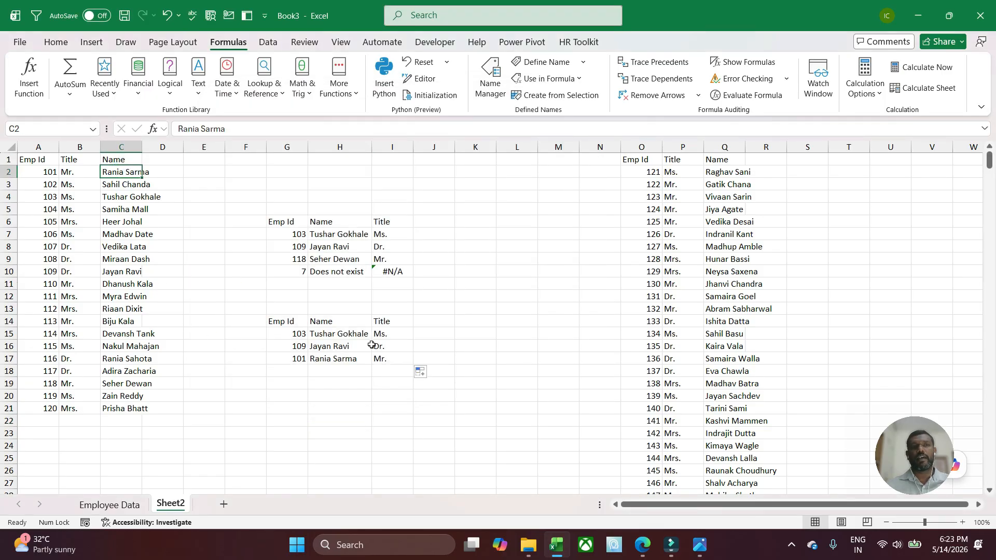
{"action": "left_click", "coordinate": [327, 395]}
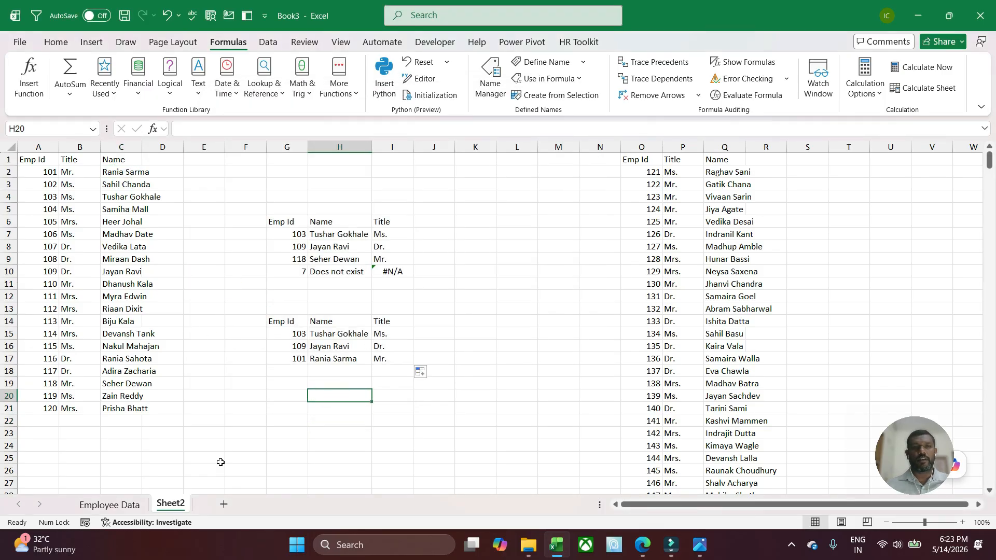
{"action": "left_click", "coordinate": [129, 508]}
{"action": "scroll", "coordinate": [263, 258], "scroll_direction": "down", "scroll_amount": 10}
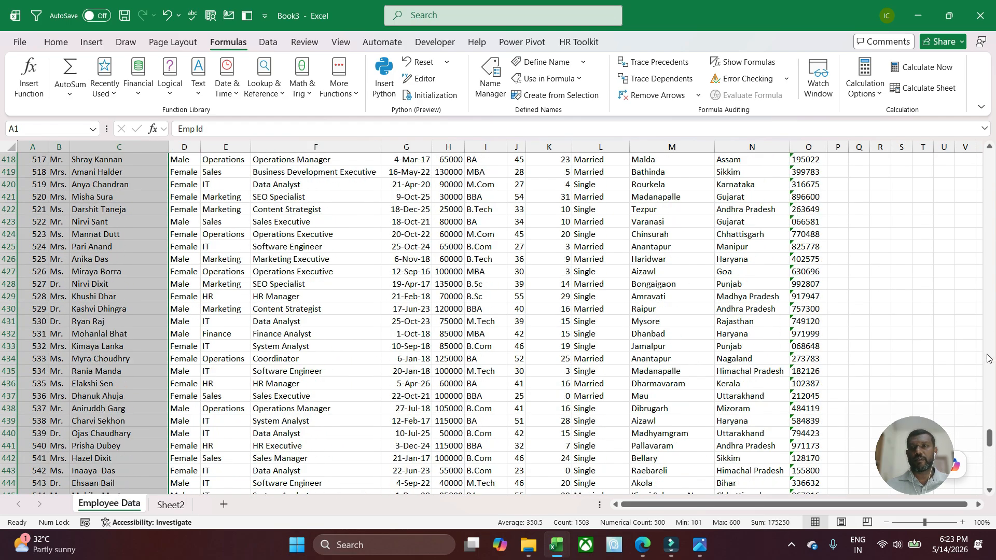
{"action": "left_click_drag", "start_coordinate": [990, 439], "coordinate": [990, 156]}
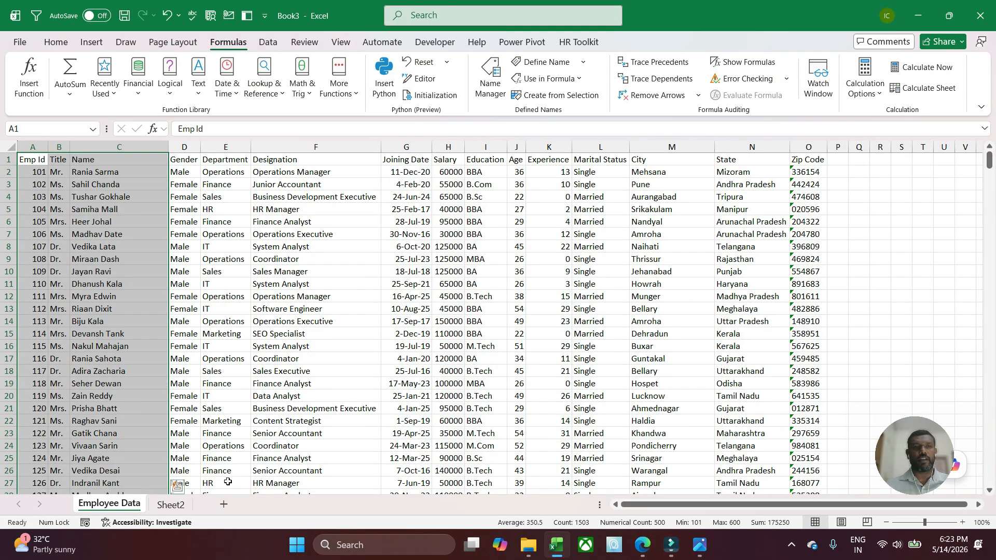
{"action": "left_click_drag", "start_coordinate": [128, 507], "coordinate": [224, 506]}
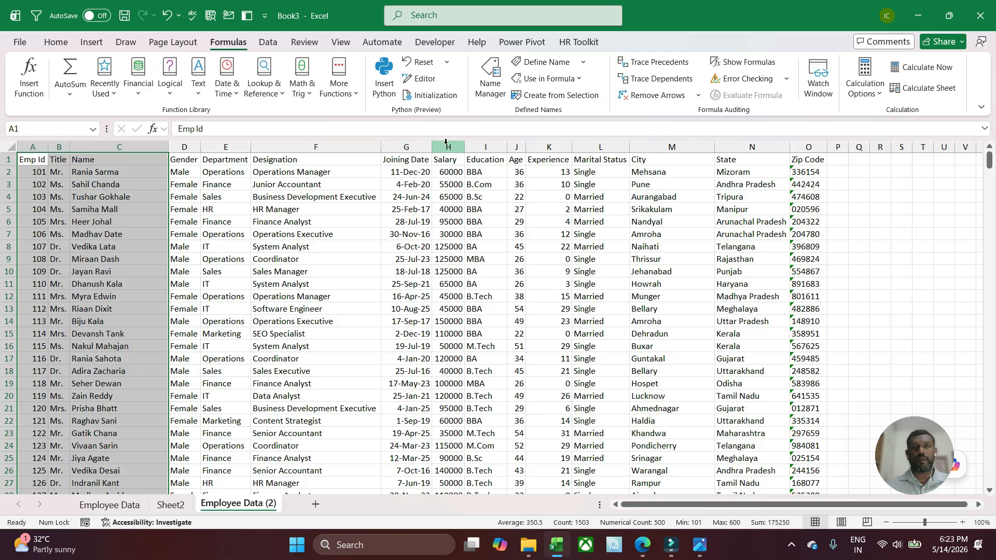
Delete the Joining Date, State and Zip Code columns from the Employee Data (2) sheet
{"action": "left_click", "coordinate": [410, 147]}
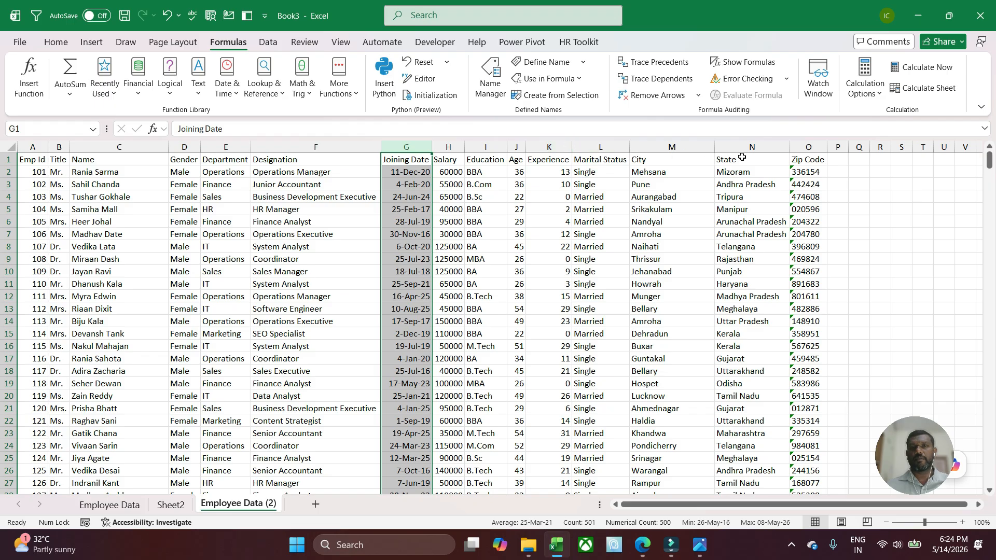
{"action": "left_click_drag", "start_coordinate": [752, 147], "coordinate": [808, 147]}
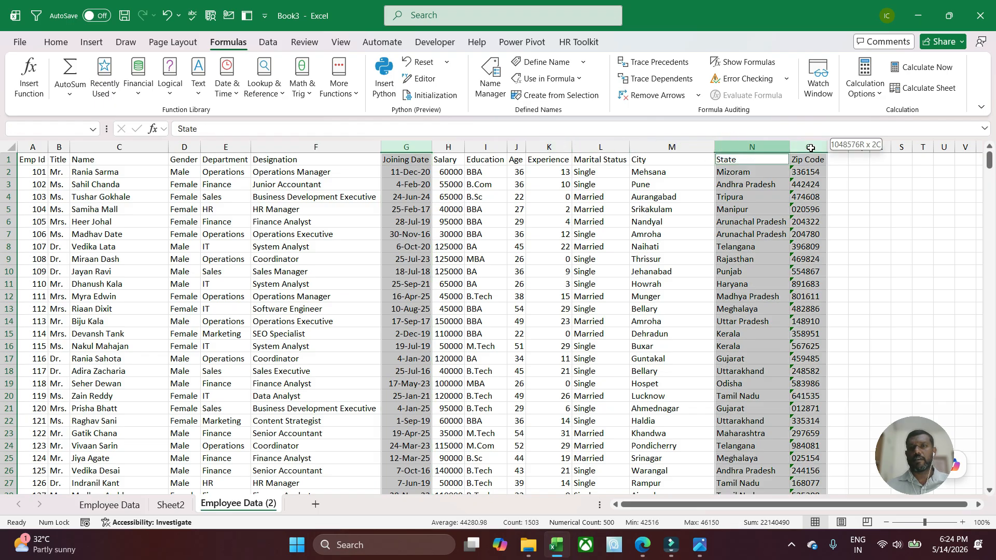
{"action": "right_click", "coordinate": [807, 148]}
{"action": "left_click", "coordinate": [838, 299]}
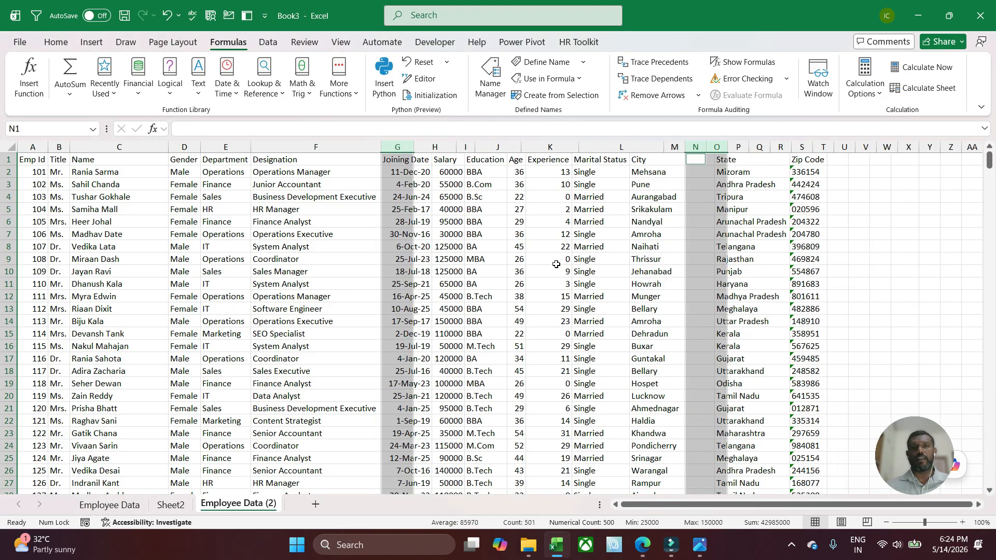
{"action": "left_click", "coordinate": [728, 243]}
{"action": "left_click", "coordinate": [743, 209]}
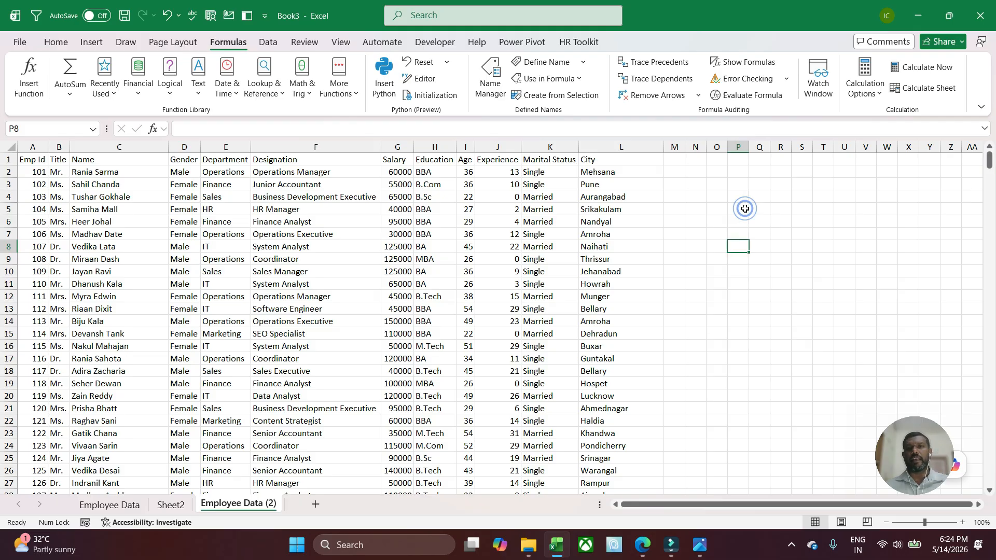
Name the whole employee table A1:L501, including its headings, allEmp
{"action": "left_click", "coordinate": [34, 159]}
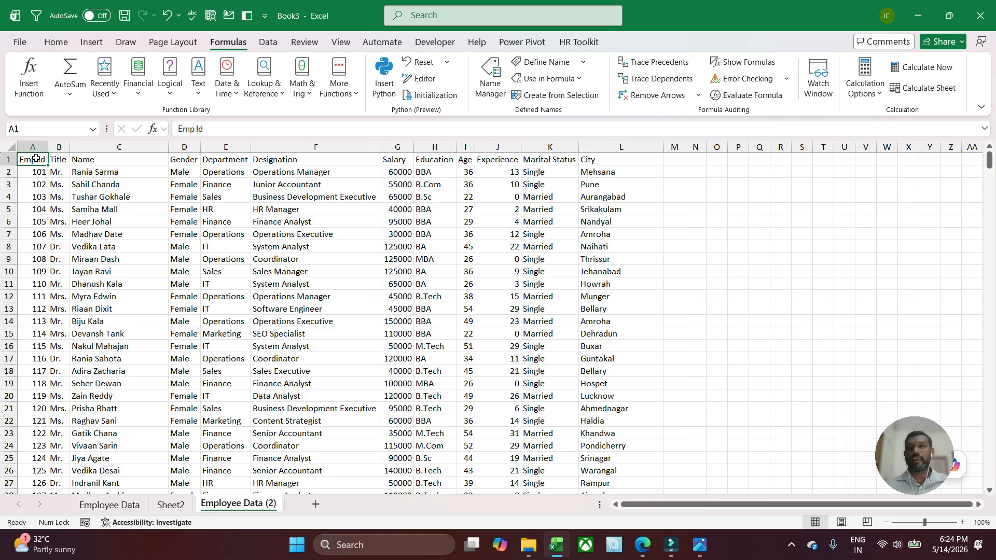
{"action": "key", "text": "ctrl+shift+Right"}
{"action": "key", "text": "ctrl+shift+Down"}
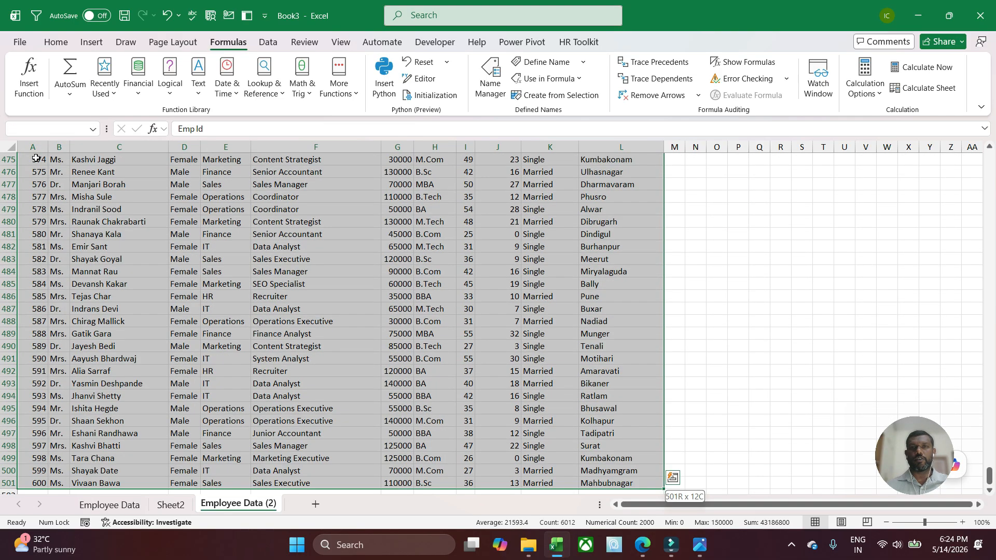
{"action": "left_click", "coordinate": [44, 127]}
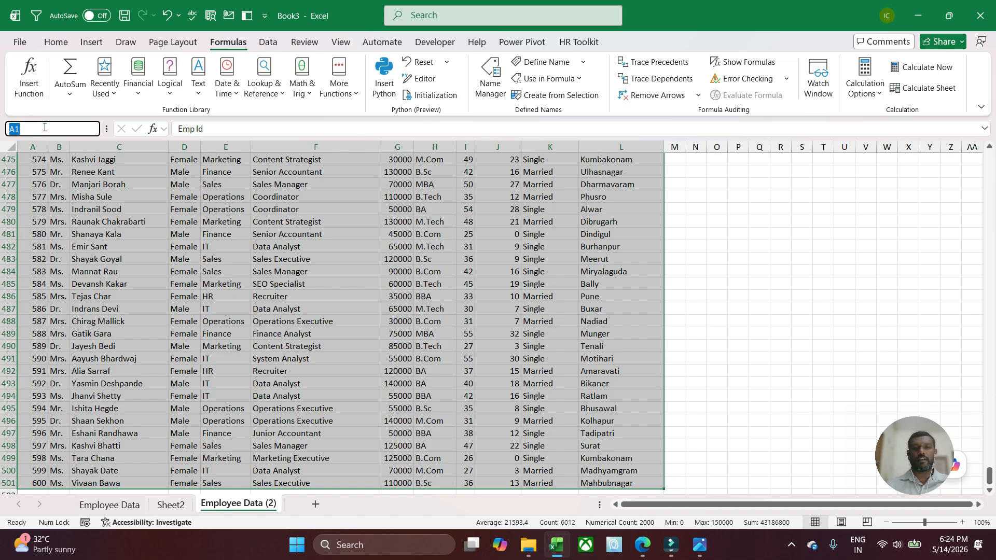
{"action": "type", "text": "allEmp"}
{"action": "key", "text": "Return"}
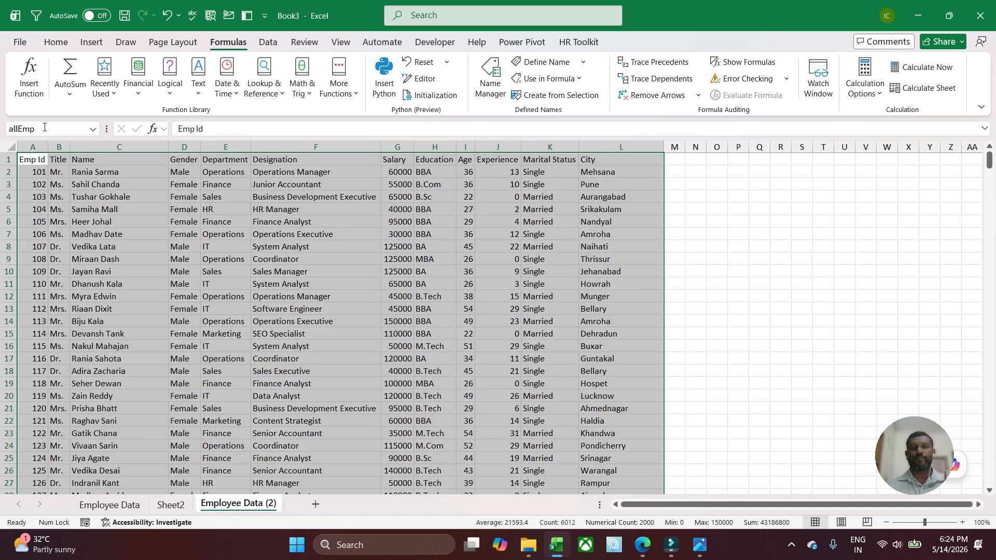
{"action": "left_click", "coordinate": [713, 199]}
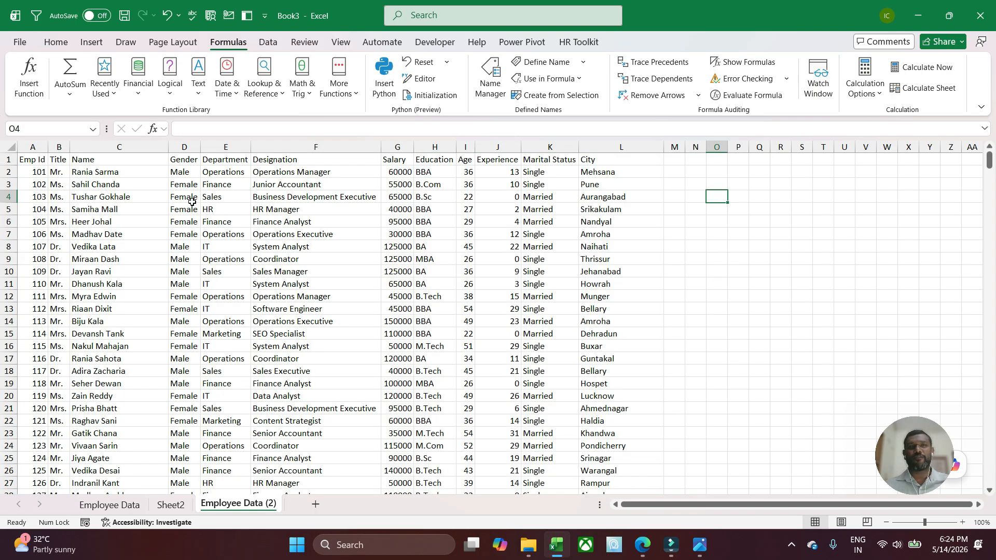
Copy the heading row A1:L1 and paste it starting at N6
{"action": "left_click_drag", "start_coordinate": [32, 159], "coordinate": [596, 162]}
{"action": "key", "text": "ctrl+c"}
{"action": "left_click", "coordinate": [700, 223]}
{"action": "key", "text": "ctrl+v"}
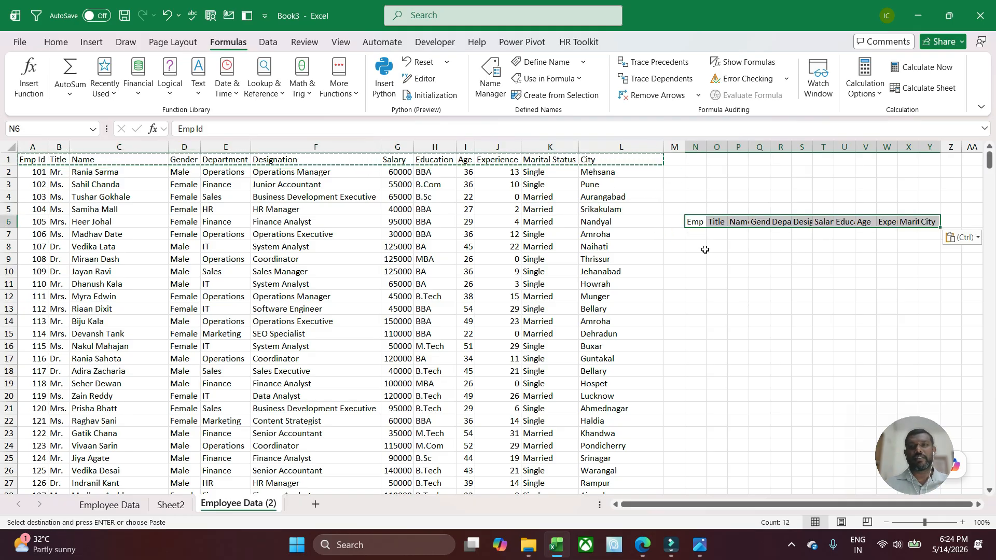
Copy the employee ID 106 from A7 into N7 under the pasted Emp Id heading
{"action": "left_click", "coordinate": [699, 235]}
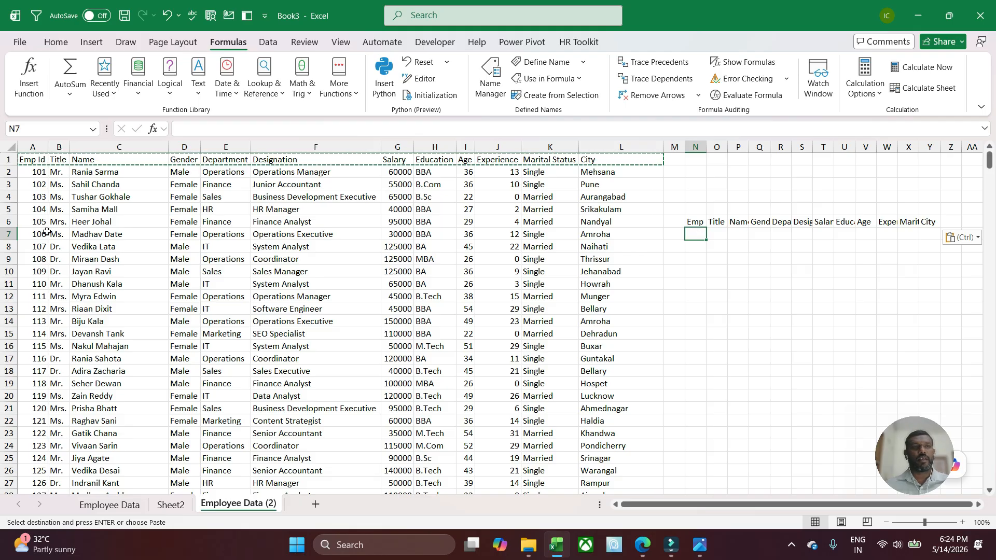
{"action": "key", "text": "Home"}
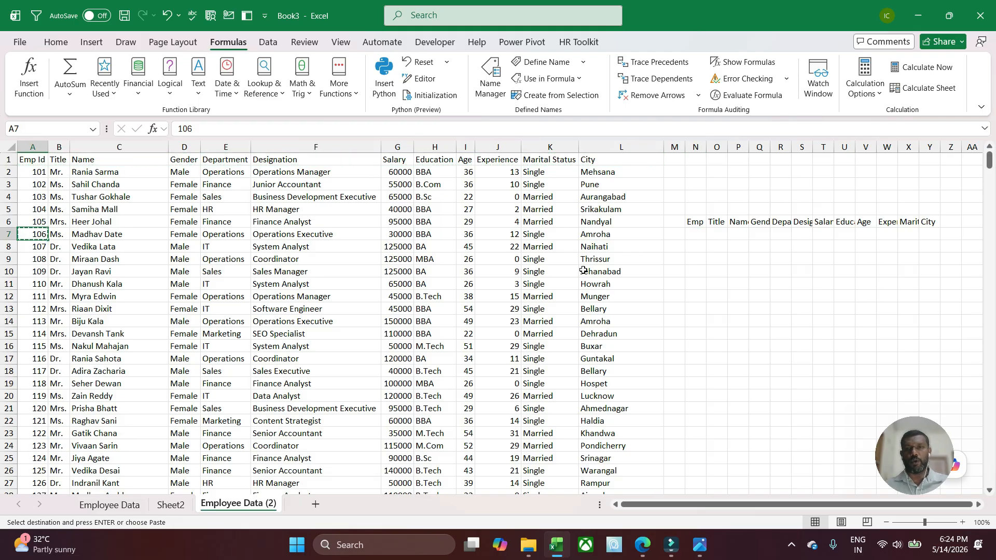
{"action": "left_click", "coordinate": [697, 234]}
{"action": "key", "text": "ctrl+v"}
{"action": "left_click", "coordinate": [702, 313]}
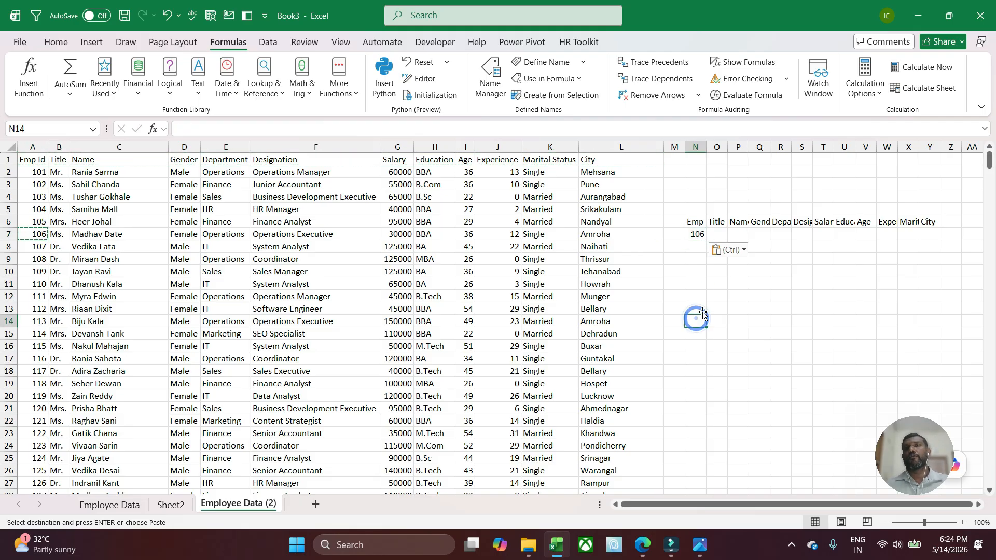
{"action": "left_click", "coordinate": [716, 234]}
{"action": "left_click_drag", "start_coordinate": [726, 150], "coordinate": [739, 150]}
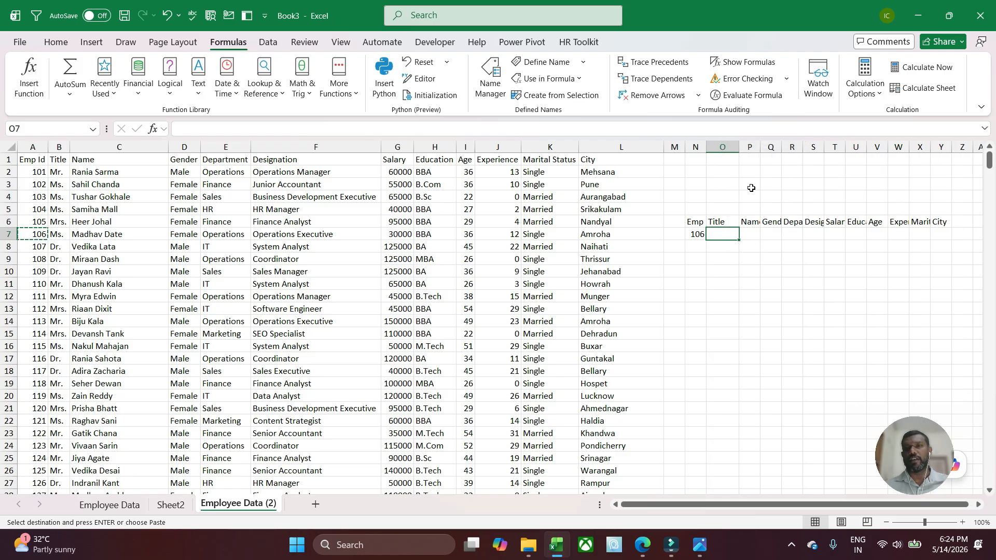
{"action": "left_click", "coordinate": [772, 231]}
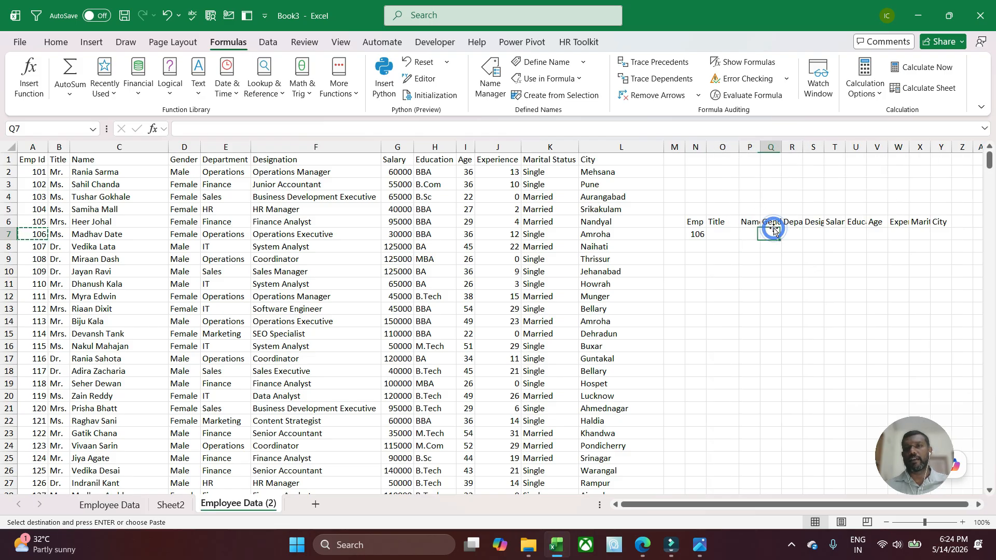
{"action": "left_click", "coordinate": [695, 149]}
{"action": "key", "text": "ctrl+shift+Right"}
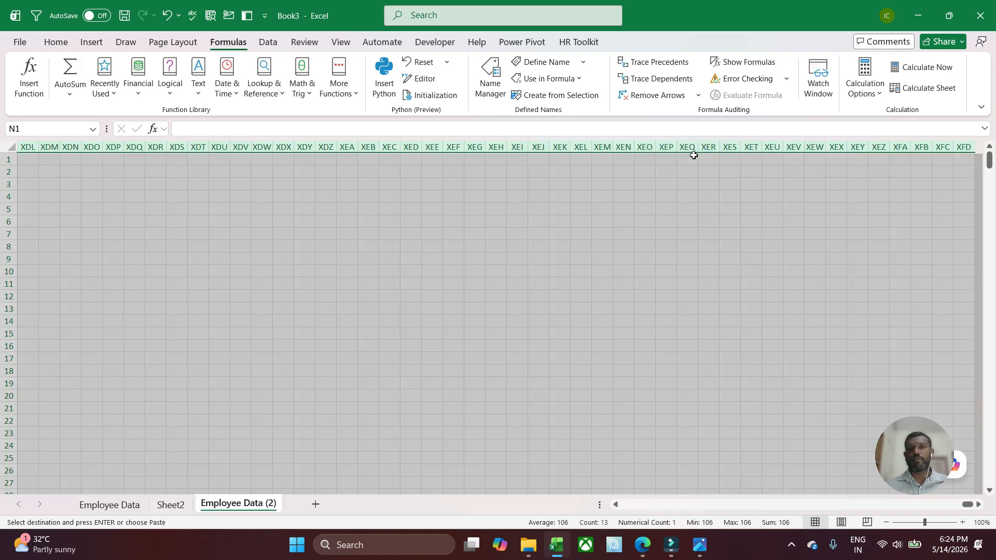
Select the lookup block N6:Y7 and autofit its column widths
{"action": "key", "text": "ctrl+Left"}
{"action": "key", "text": "Down"}
{"action": "key", "text": "Down"}
{"action": "key", "text": "Down"}
{"action": "key", "text": "Down"}
{"action": "key", "text": "Down"}
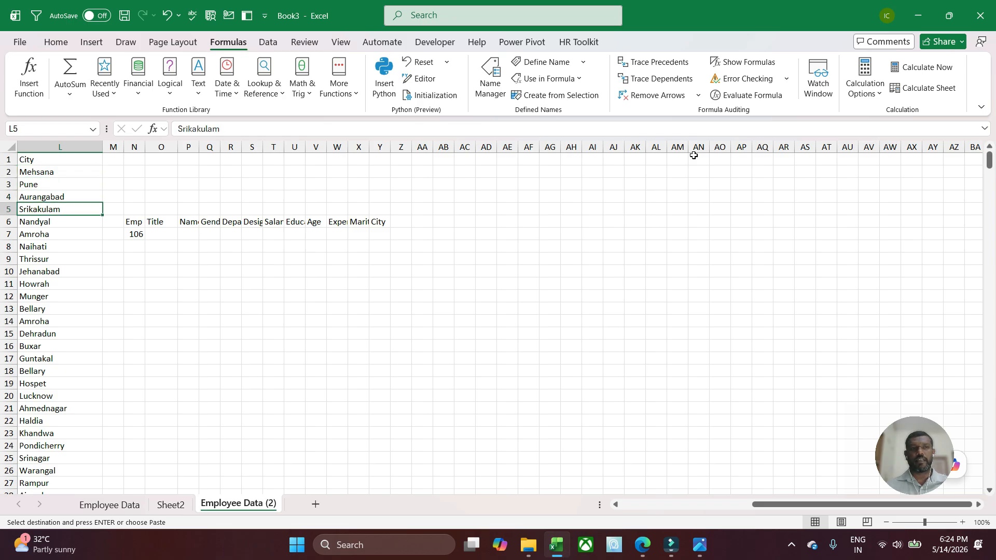
{"action": "key", "text": "ctrl+Right"}
{"action": "key", "text": "ctrl+shift+Right"}
{"action": "key", "text": "ctrl+shift+Down"}
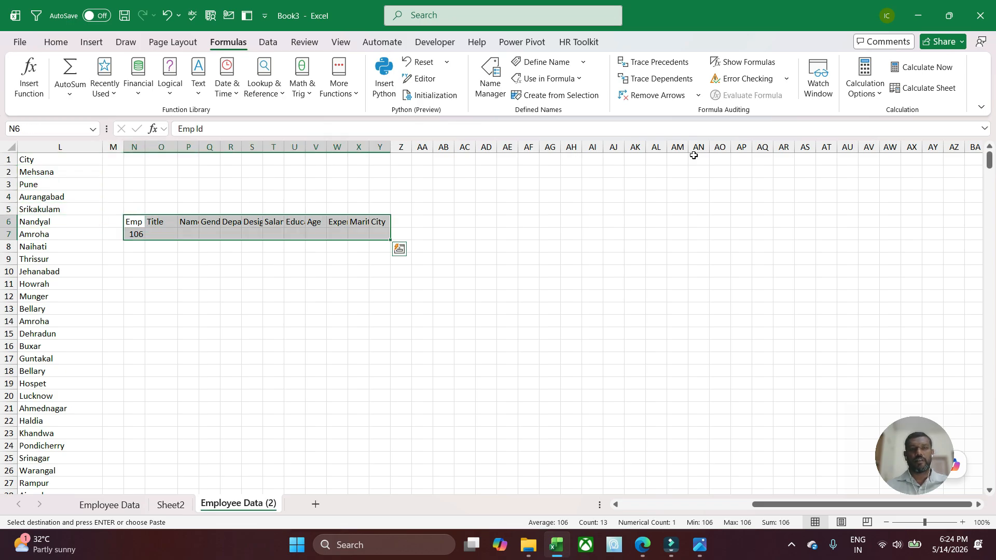
{"action": "key", "text": "alt"}
{"action": "key", "text": "h"}
{"action": "key", "text": "o"}
{"action": "key", "text": "i"}
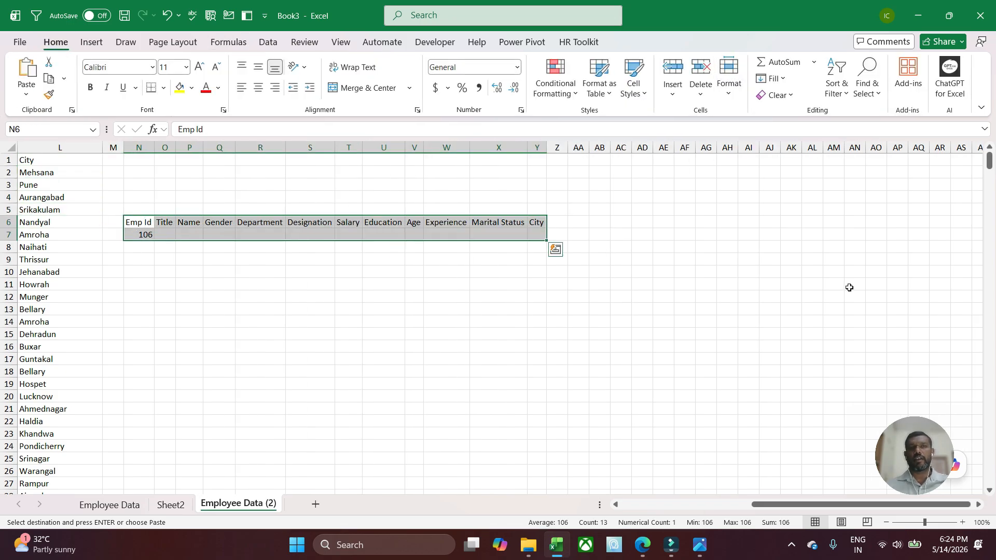
{"action": "left_click", "coordinate": [288, 246]}
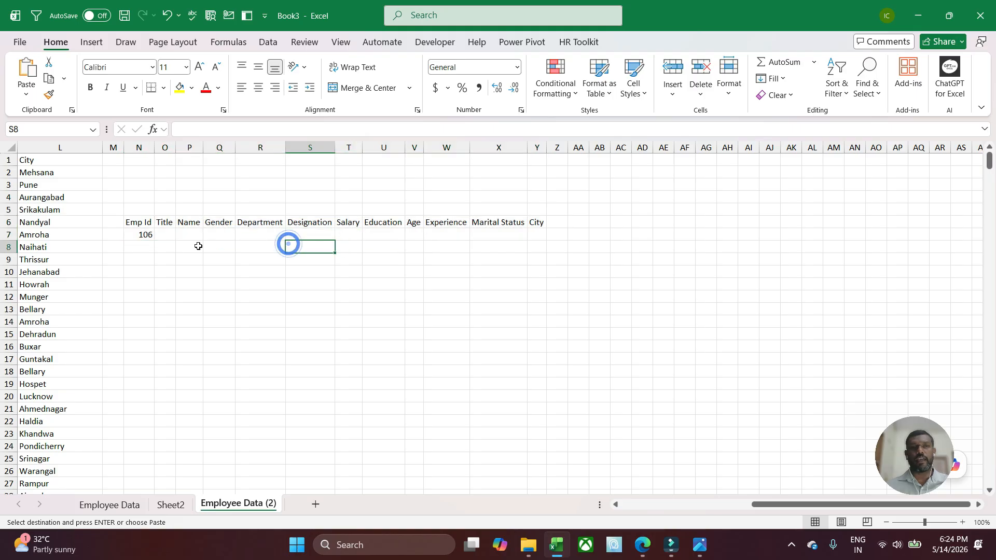
Examine the employee table's headings one by one from Emp Id to City to count their column positions
{"action": "left_click", "coordinate": [164, 234]}
{"action": "key", "text": "ctrl+Left"}
{"action": "key", "text": "ctrl+Left"}
{"action": "key", "text": "ctrl+Left"}
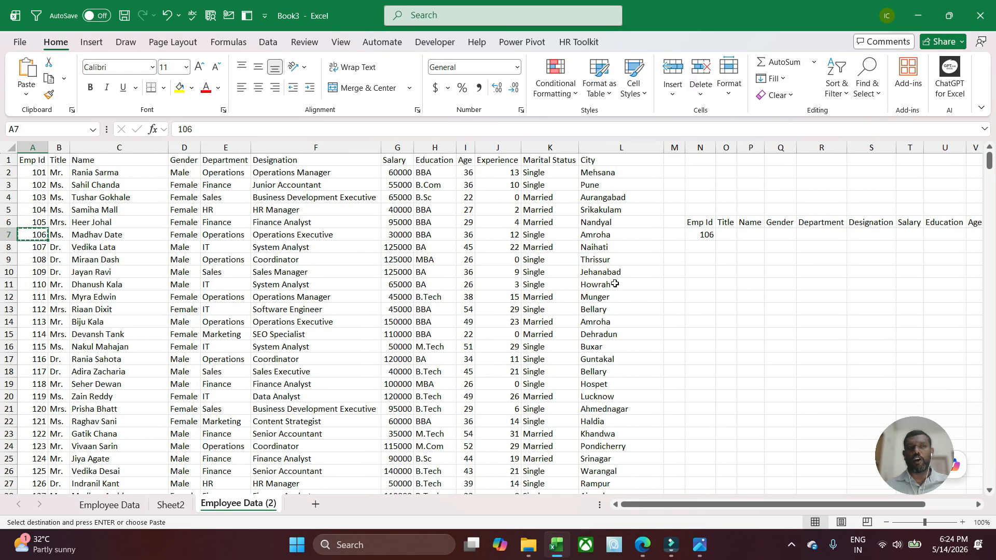
{"action": "left_click", "coordinate": [723, 236]}
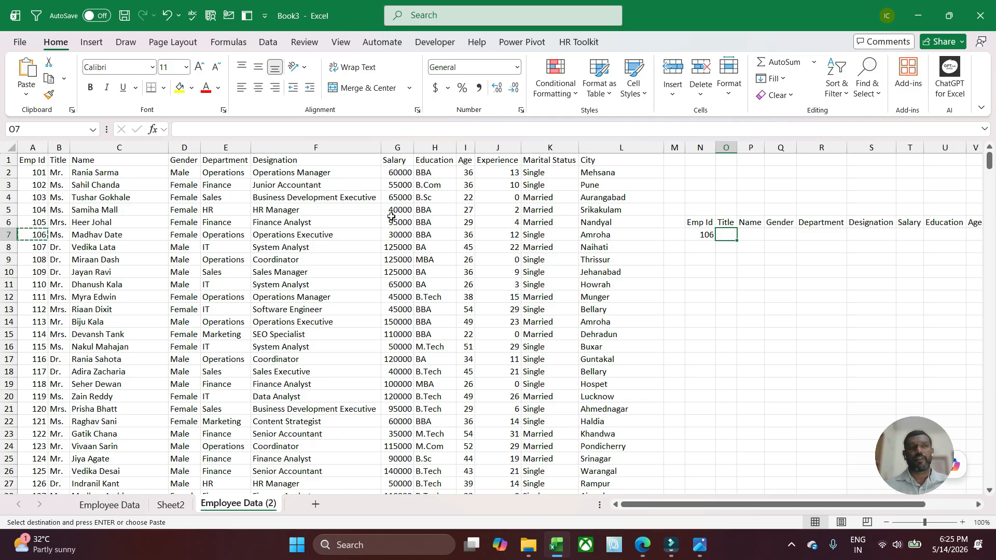
{"action": "left_click", "coordinate": [33, 164]}
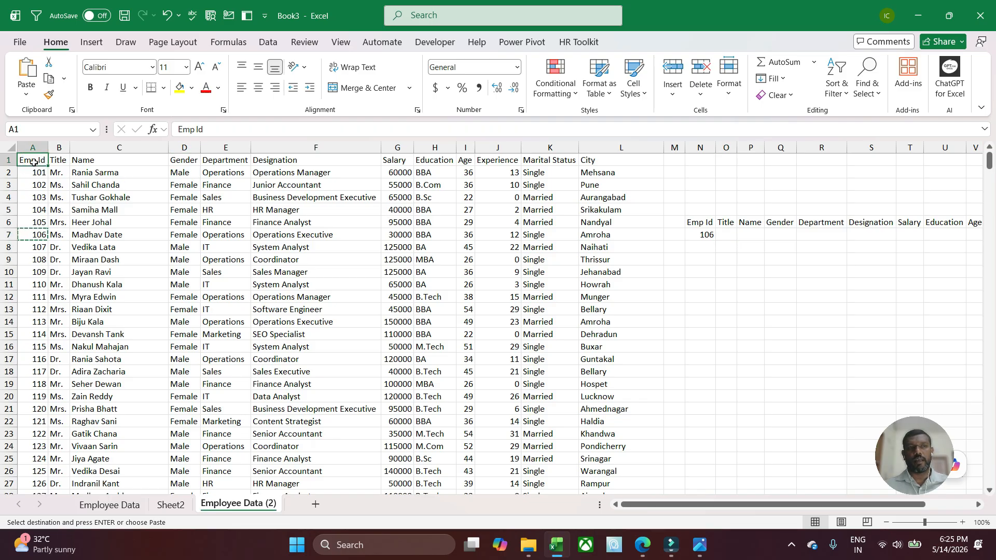
{"action": "left_click", "coordinate": [59, 161]}
{"action": "left_click", "coordinate": [109, 163]}
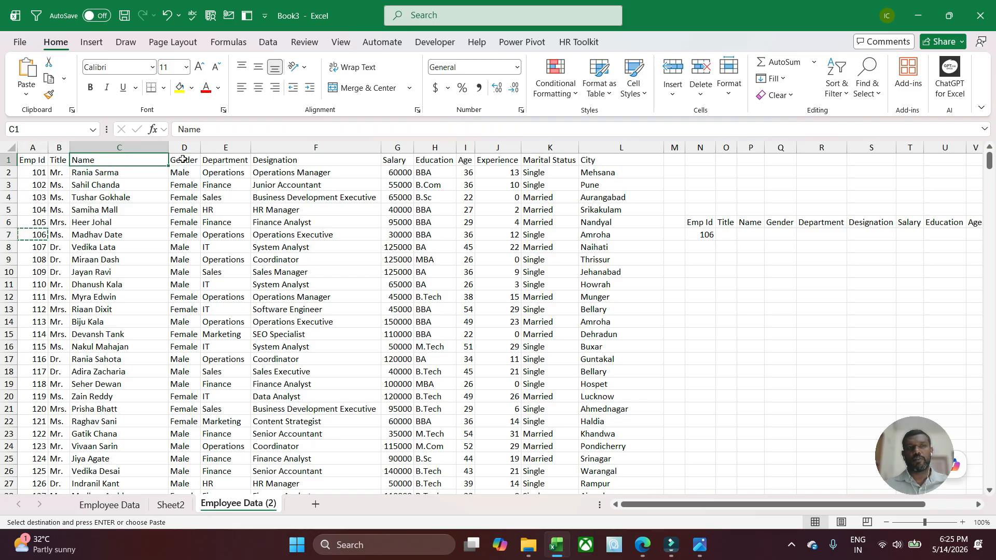
{"action": "left_click", "coordinate": [185, 161]}
{"action": "left_click", "coordinate": [224, 160]}
{"action": "left_click", "coordinate": [284, 162]}
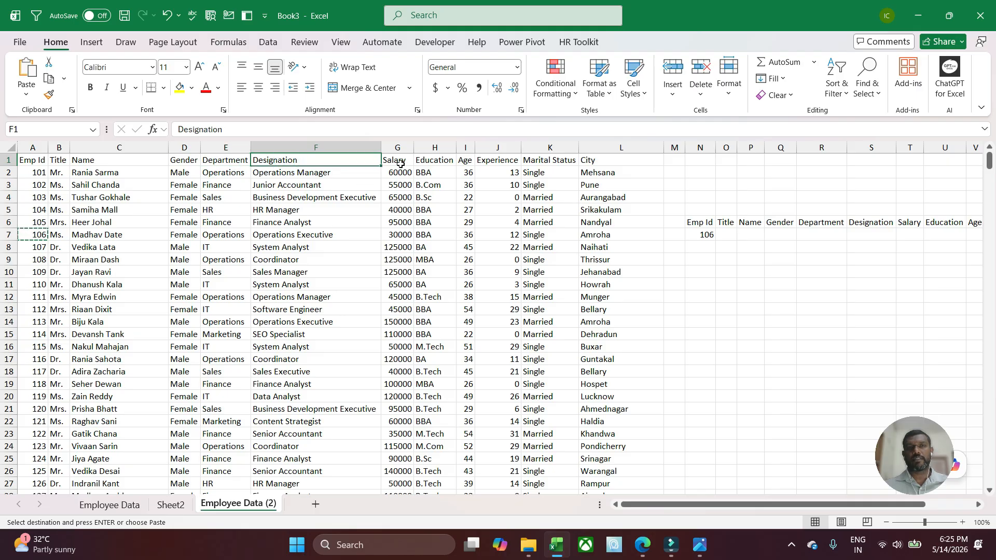
{"action": "left_click", "coordinate": [398, 162]}
{"action": "left_click", "coordinate": [436, 162]}
{"action": "left_click", "coordinate": [467, 161]}
{"action": "left_click", "coordinate": [498, 162]}
{"action": "left_click", "coordinate": [550, 161]}
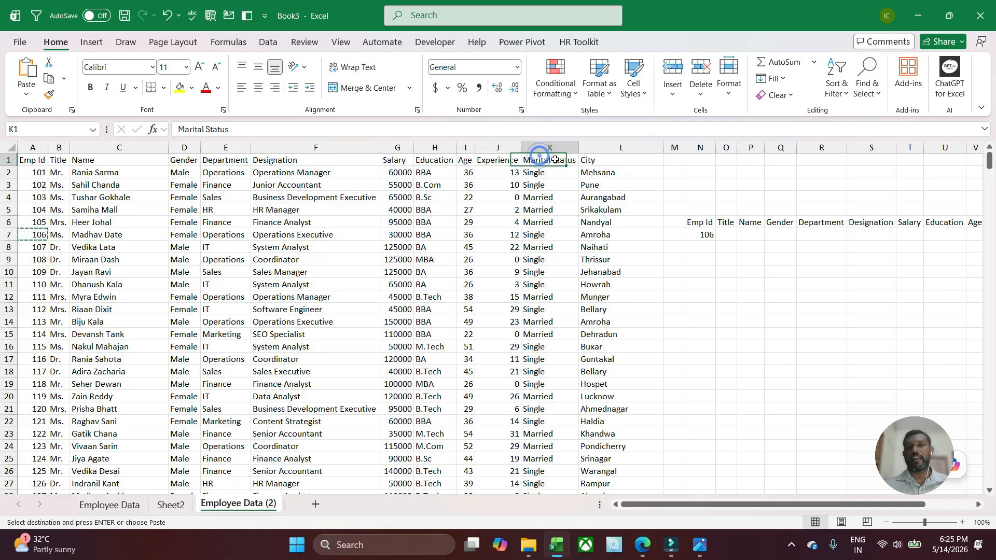
{"action": "left_click", "coordinate": [597, 161]}
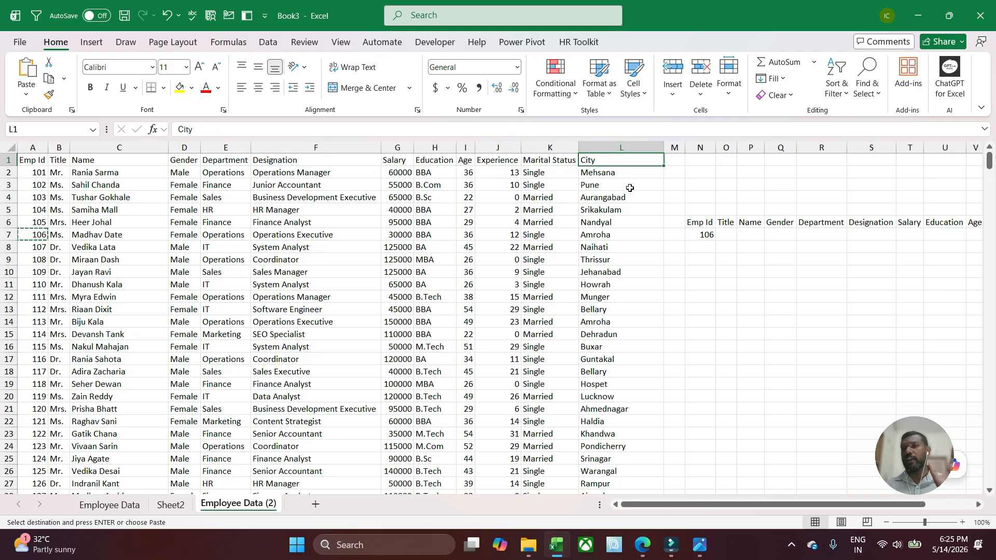
Begin a VLOOKUP formula in O7 with N7 as the lookup value and the named range allEmp as the table array
{"action": "left_click", "coordinate": [737, 239]}
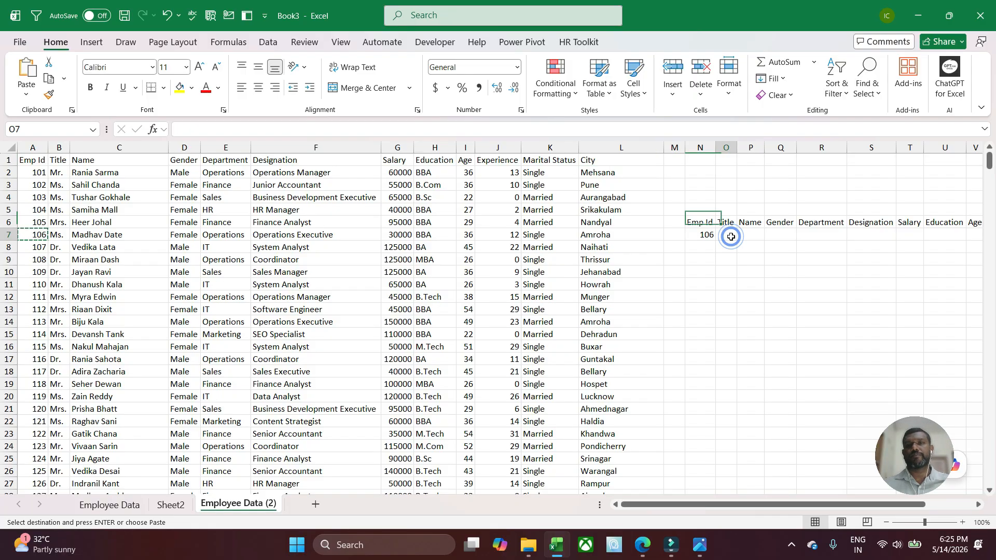
{"action": "type", "text": "=vl"}
{"action": "key", "text": "Tab"}
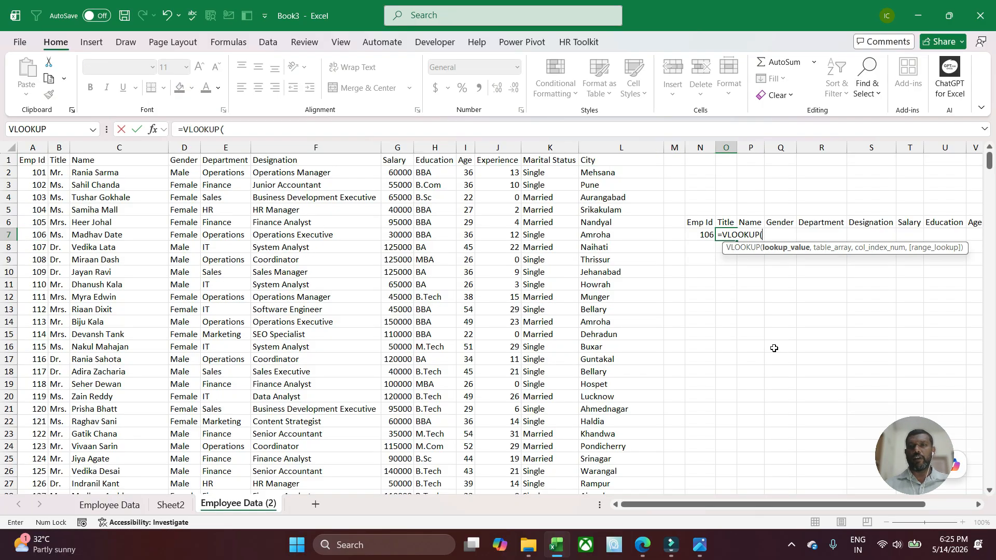
{"action": "left_click", "coordinate": [700, 234]}
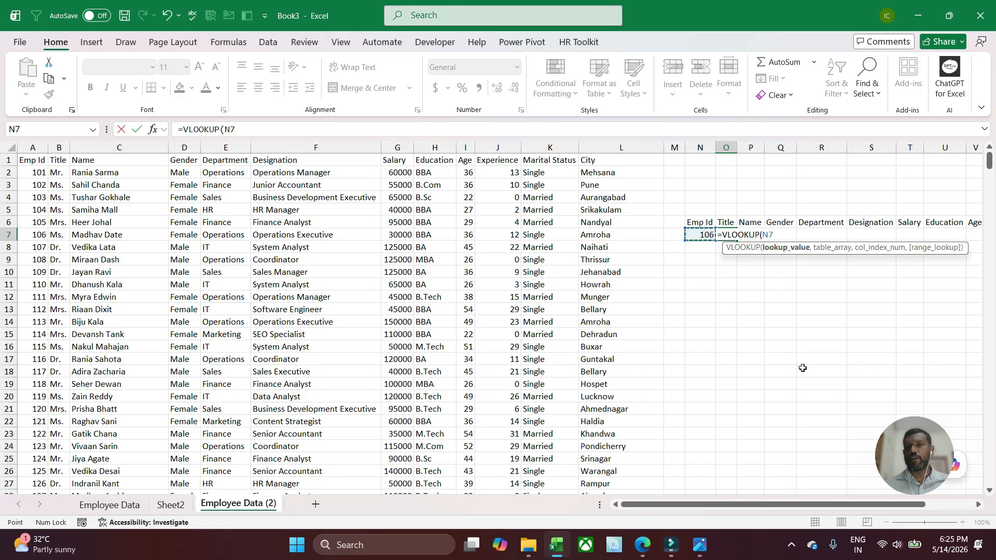
{"action": "type", "text": ","}
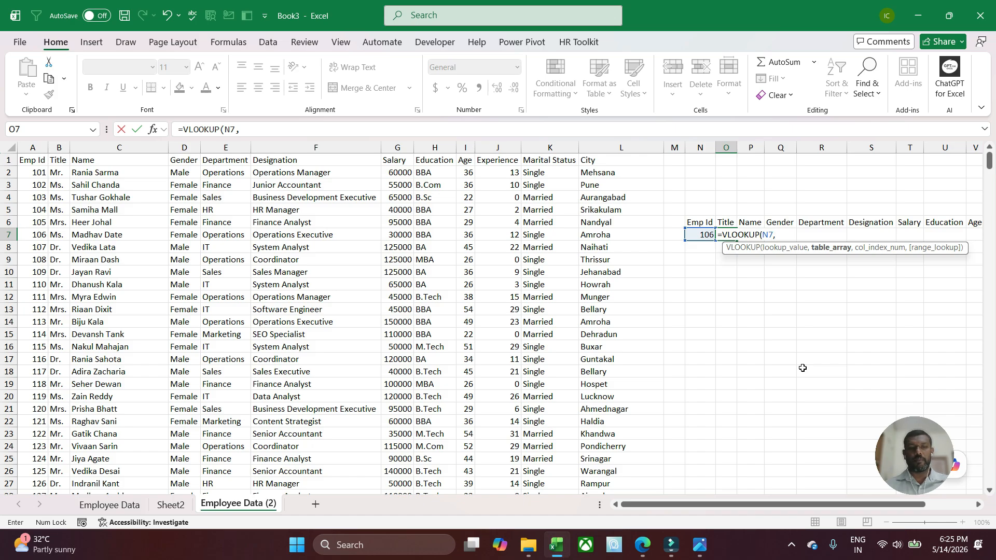
{"action": "type", "text": "all"}
{"action": "key", "text": "Tab"}
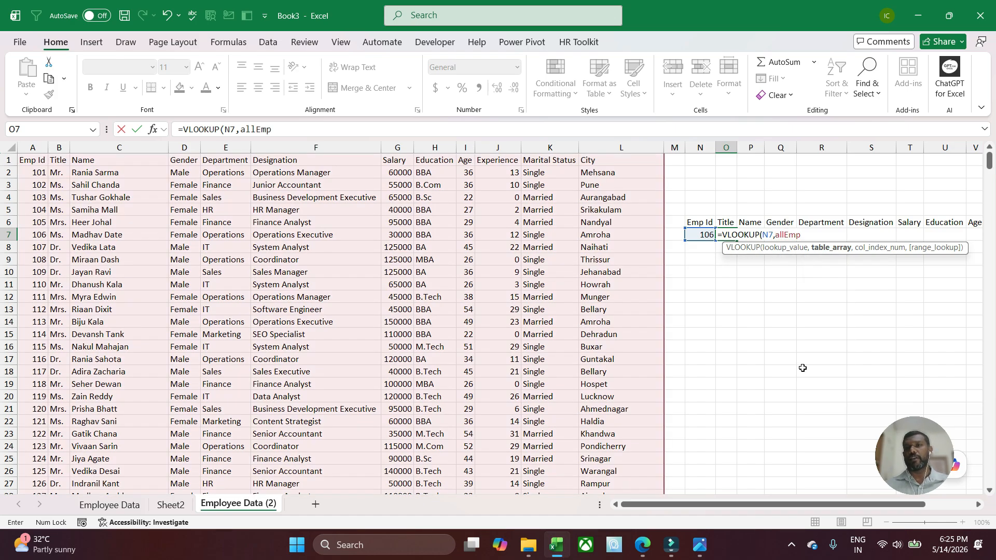
{"action": "type", "text": ","}
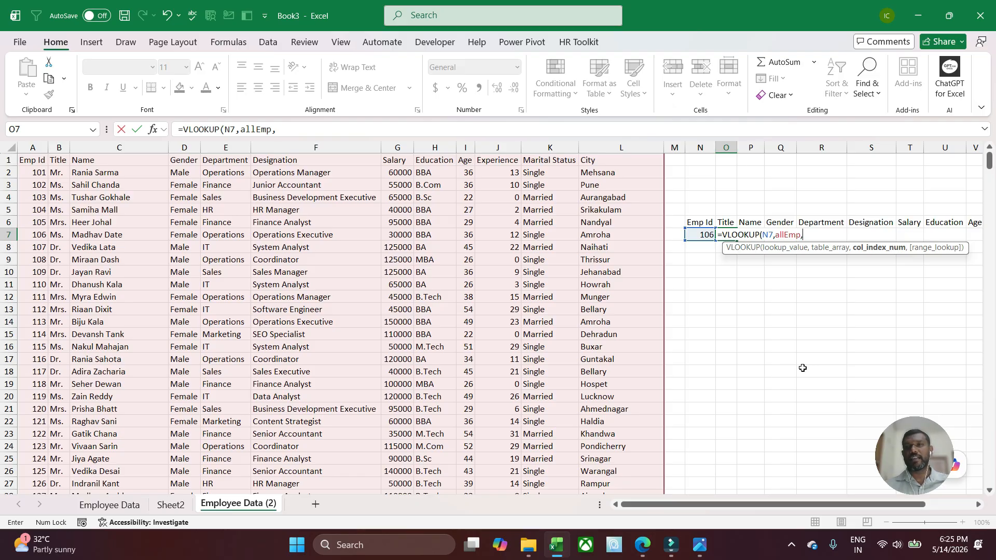
Complete the O7 VLOOKUP with the column index array {2,3,4,5,6,7,8,9,10,11,12} and exact match 0
{"action": "type", "text": "{"}
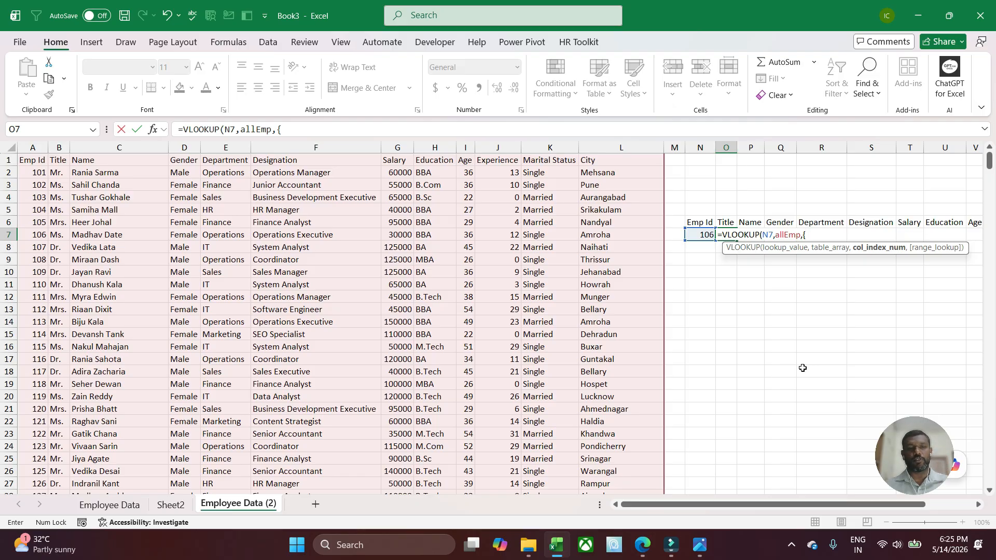
{"action": "type", "text": "2,3,"}
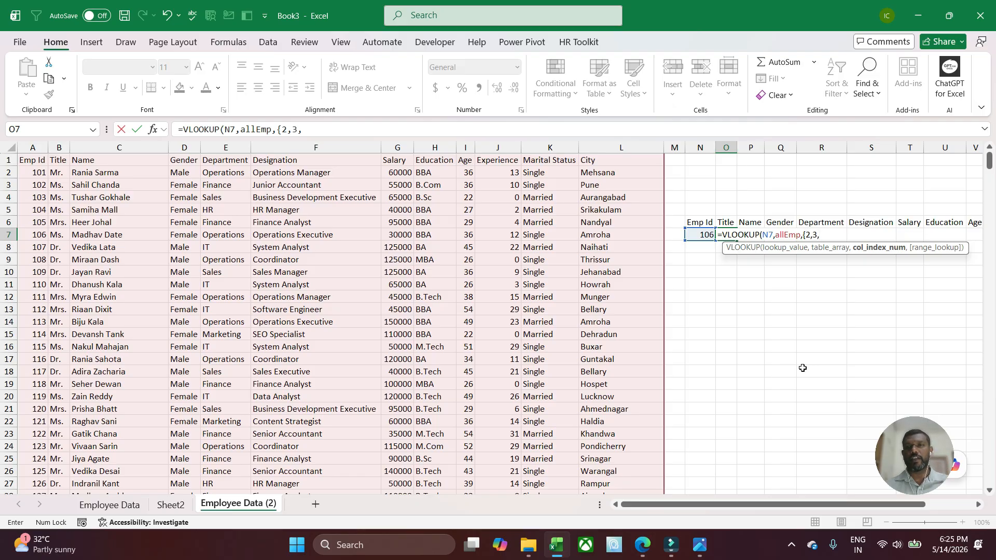
{"action": "type", "text": "4,5,6,"}
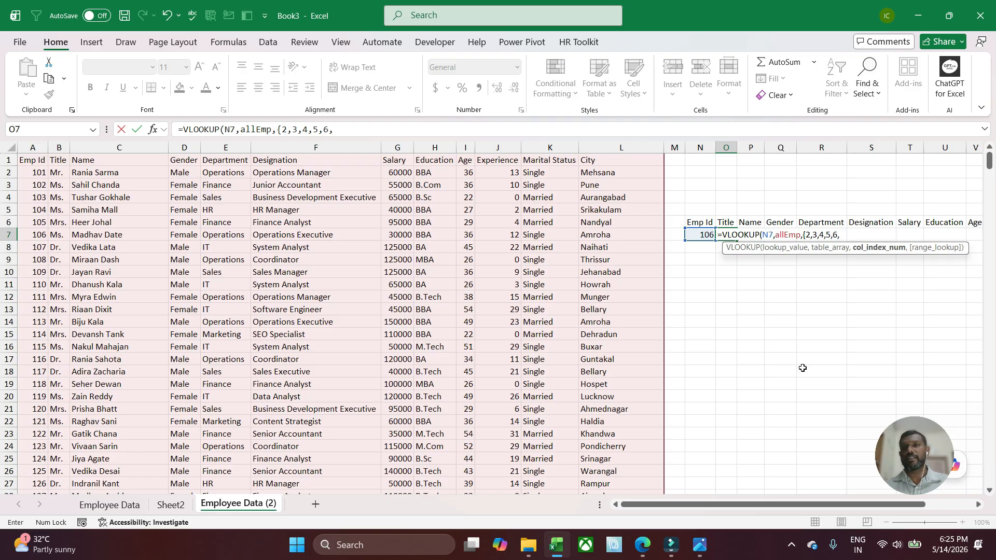
{"action": "type", "text": "7,8,9,"}
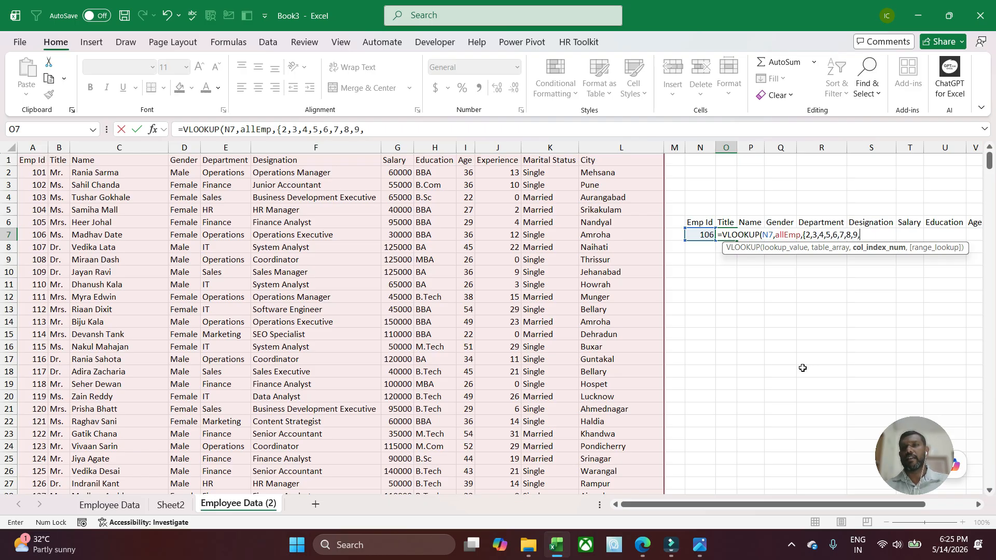
{"action": "type", "text": "10,11,12"}
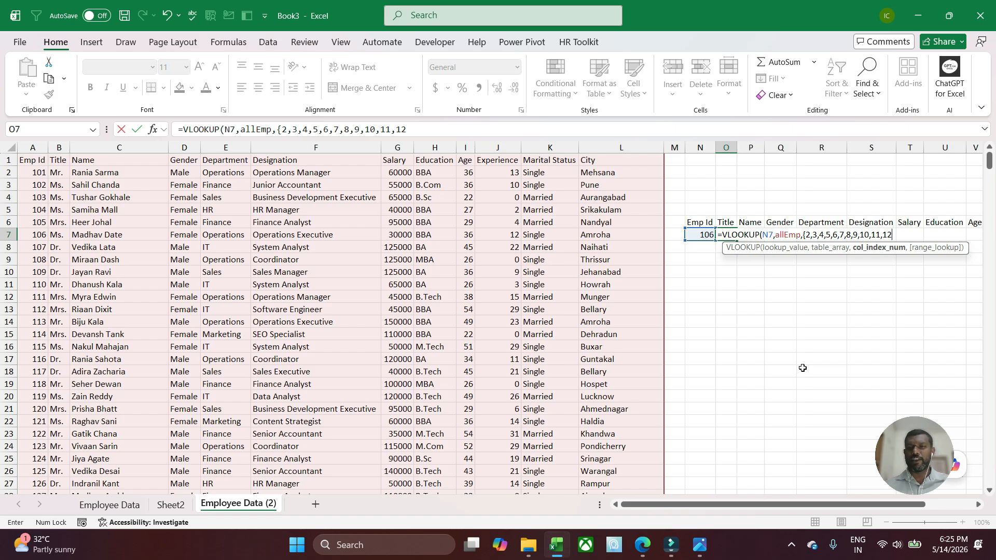
{"action": "type", "text": "},0)"}
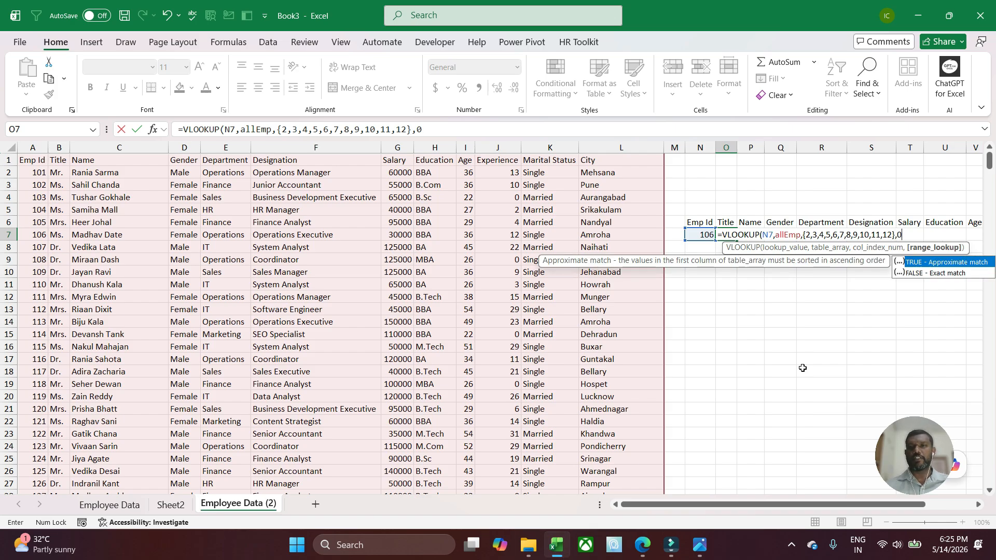
{"action": "key", "text": "Return"}
{"action": "key", "text": "Up"}
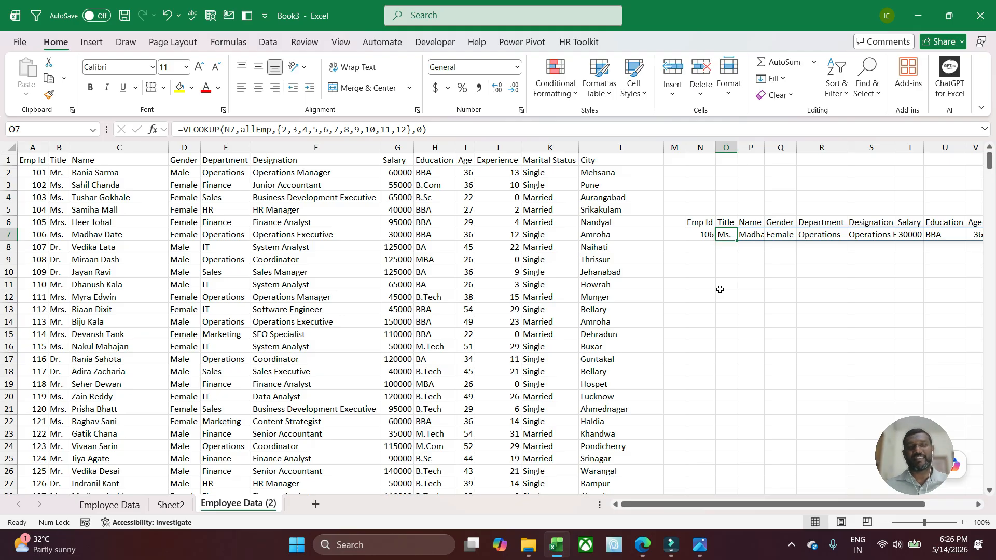
Enter the Emp Id 116 in N8, below the first looked-up employee
{"action": "left_click", "coordinate": [706, 235]}
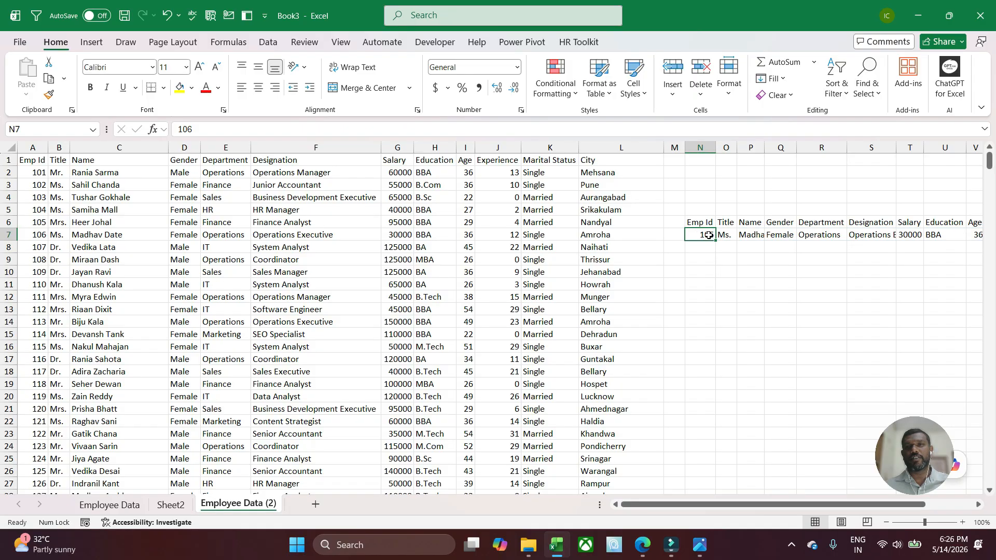
{"action": "left_click", "coordinate": [726, 236]}
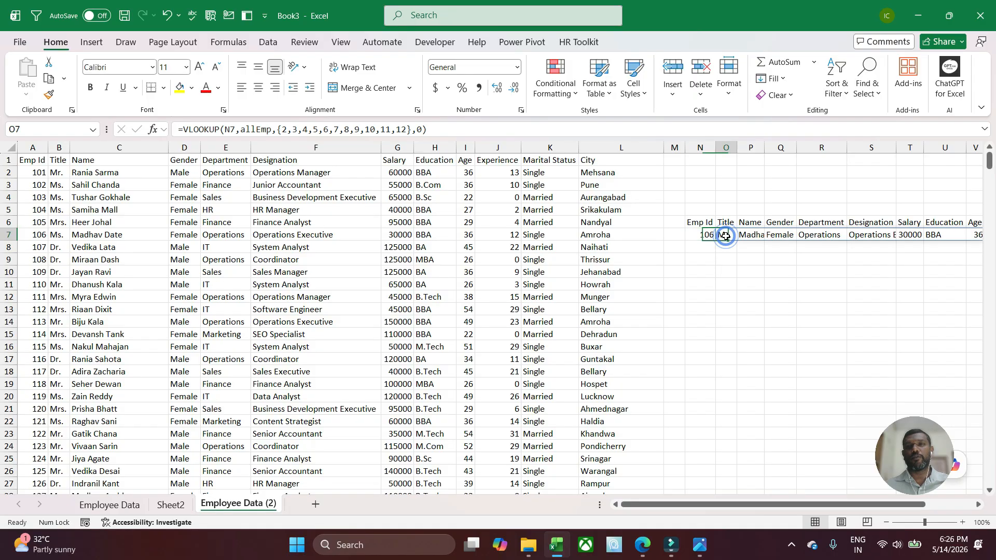
{"action": "left_click", "coordinate": [704, 248]}
{"action": "type", "text": "116"}
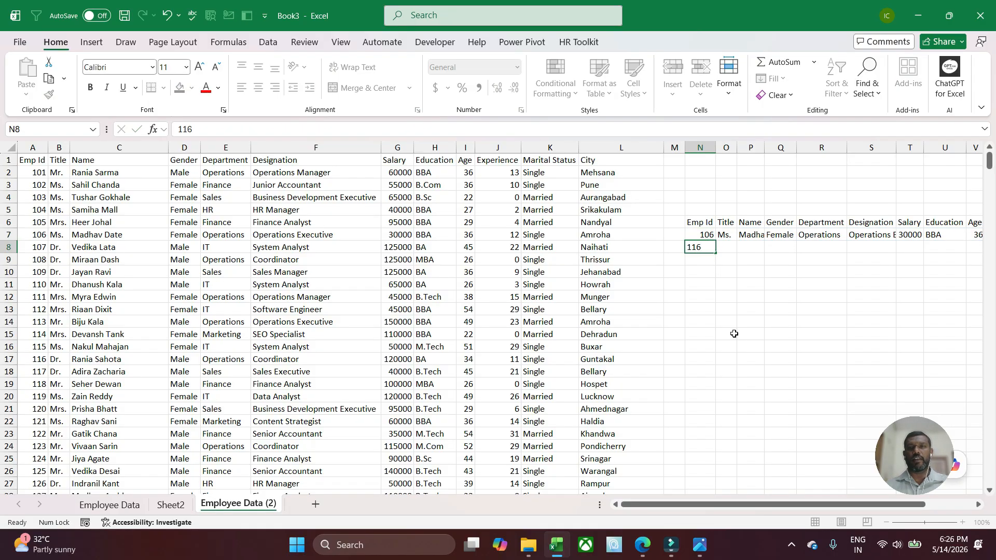
{"action": "key", "text": "Tab"}
Begin a VLOOKUP in O8 with N8 as the lookup value and the whole employee table (allEmp) selected as the table array
{"action": "type", "text": "=vl"}
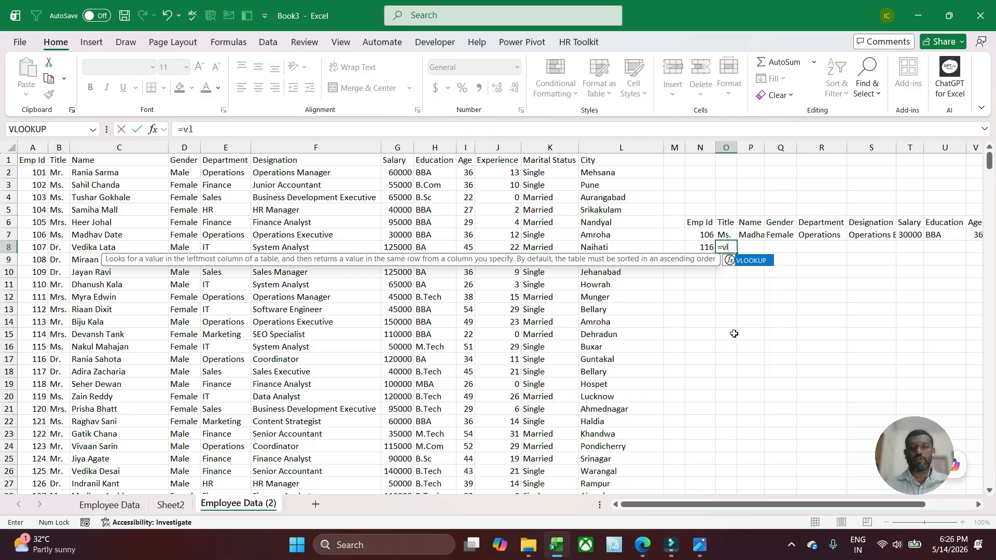
{"action": "key", "text": "Tab"}
{"action": "key", "text": "Left"}
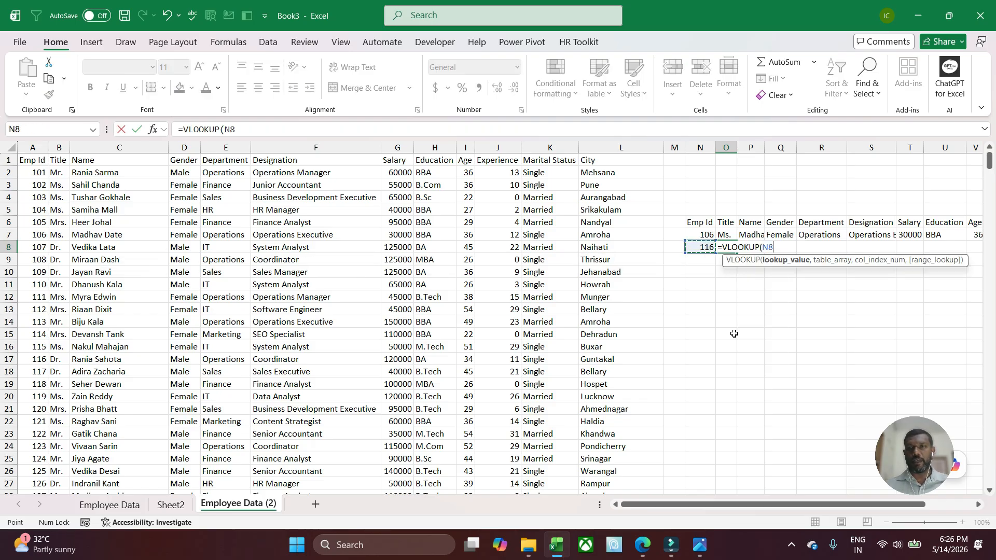
{"action": "type", "text": ","}
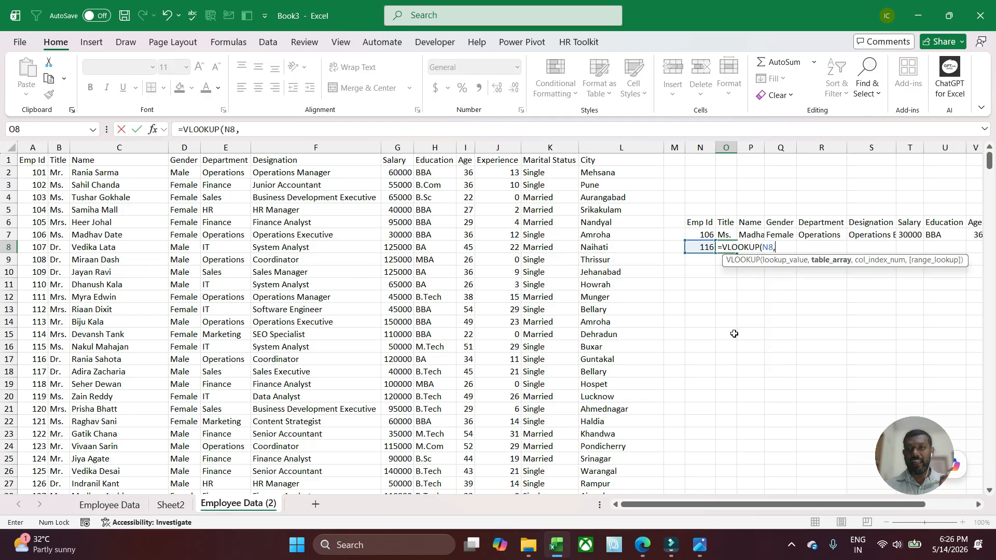
{"action": "key", "text": "Left"}
{"action": "key", "text": "ctrl+Left"}
{"action": "key", "text": "ctrl+Left"}
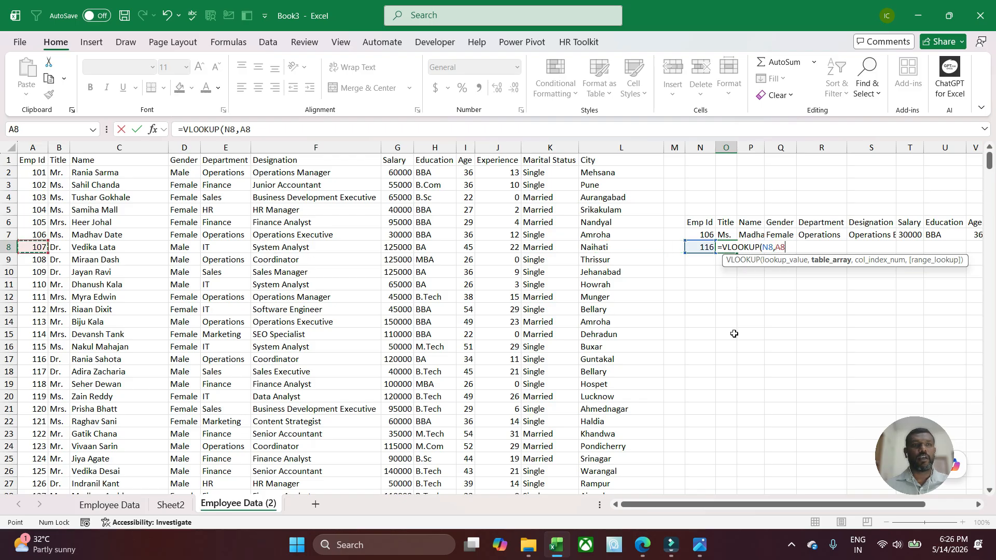
{"action": "key", "text": "ctrl+Up"}
{"action": "key", "text": "ctrl+shift+Right"}
{"action": "key", "text": "ctrl+shift+Down"}
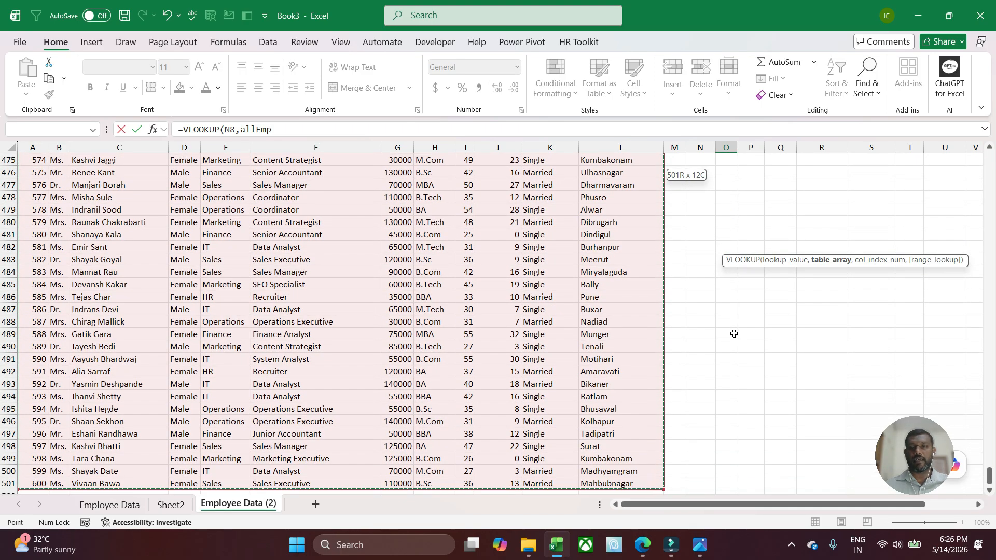
{"action": "type", "text": ","}
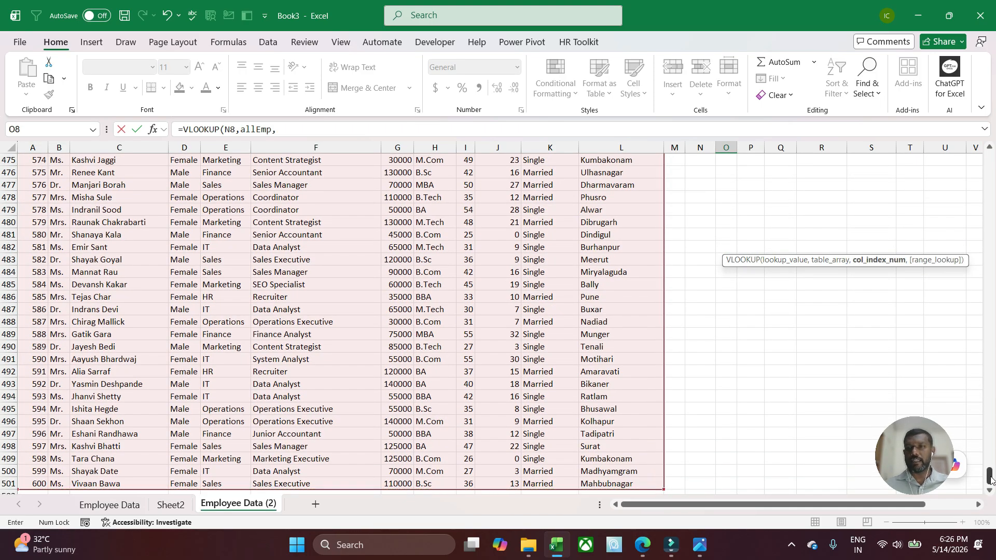
{"action": "left_click_drag", "start_coordinate": [989, 474], "coordinate": [994, 148]}
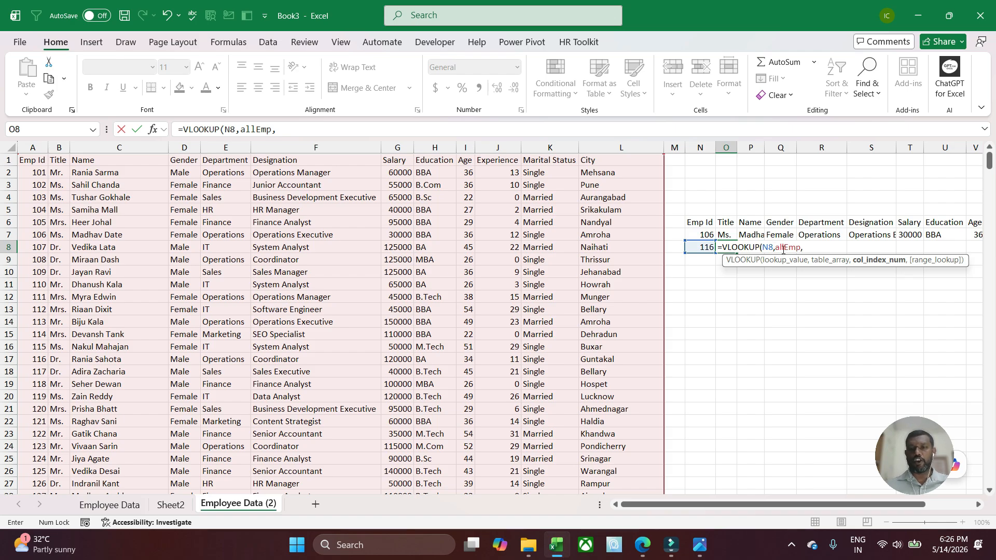
Complete the O8 VLOOKUP with the column index array {3,5,7} and exact match 0 to return name, department and salary
{"action": "type", "text": "{"}
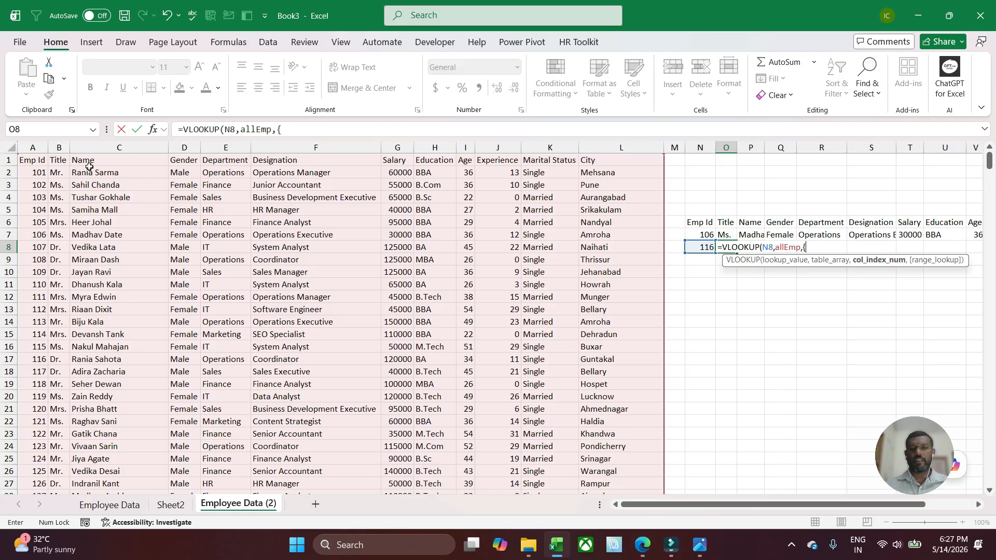
{"action": "type", "text": "3"}
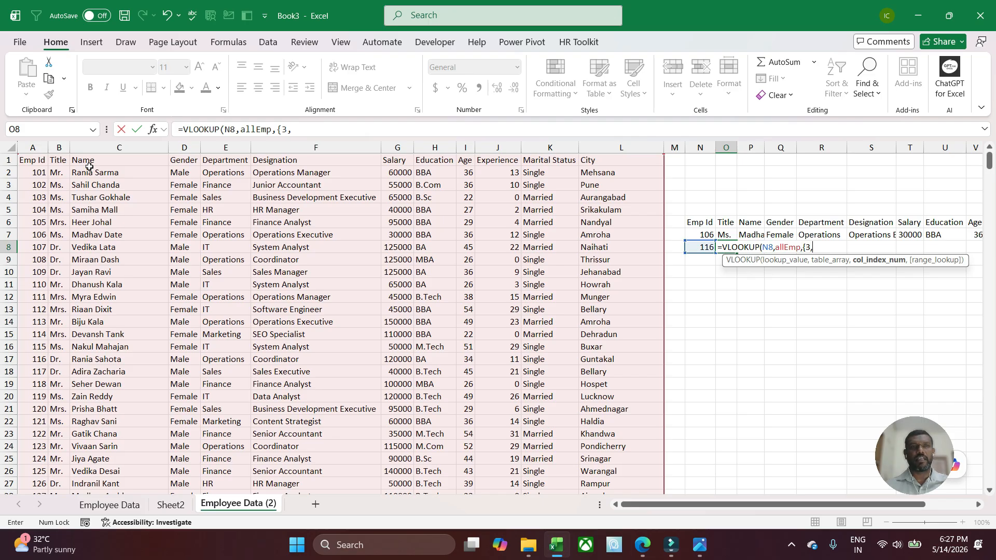
{"action": "type", "text": ","}
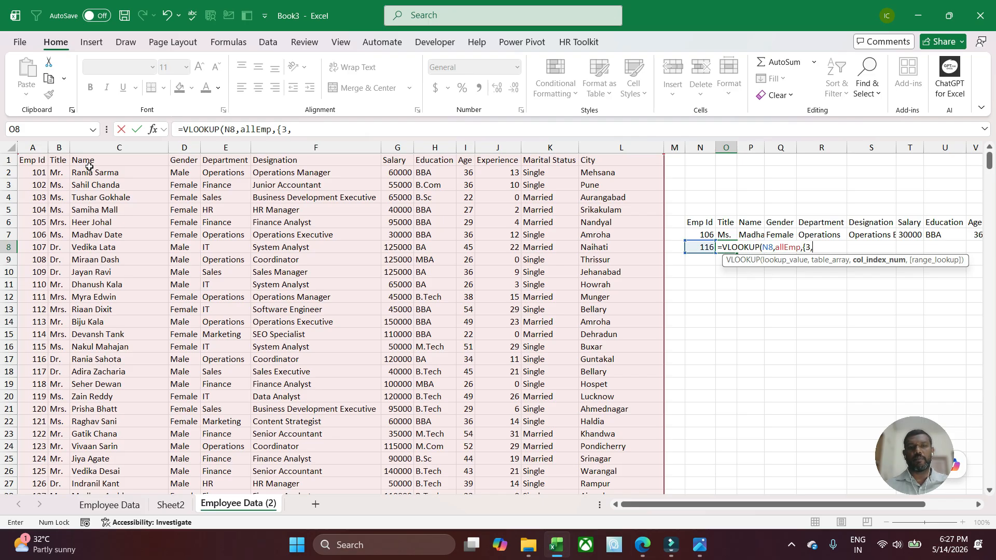
{"action": "type", "text": "5"}
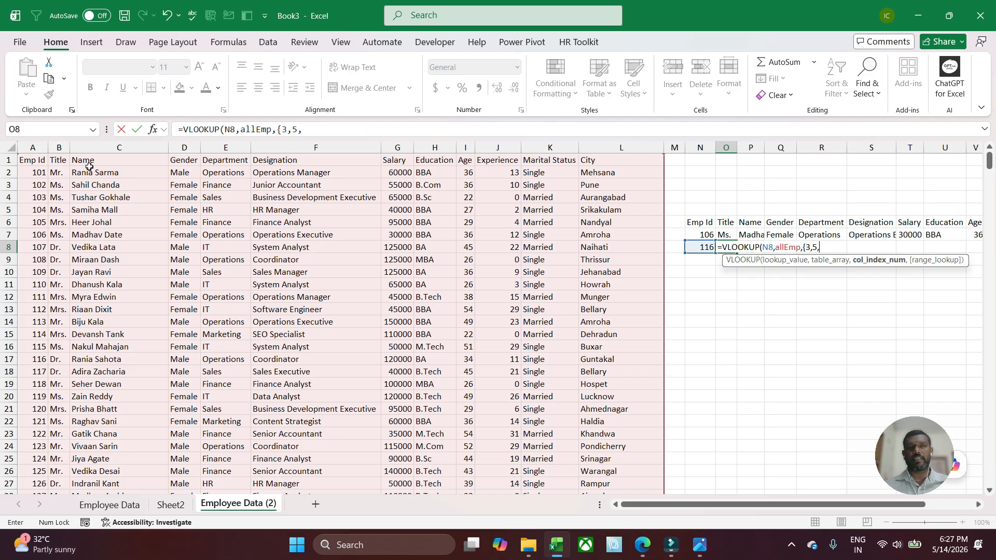
{"action": "type", "text": ",7"}
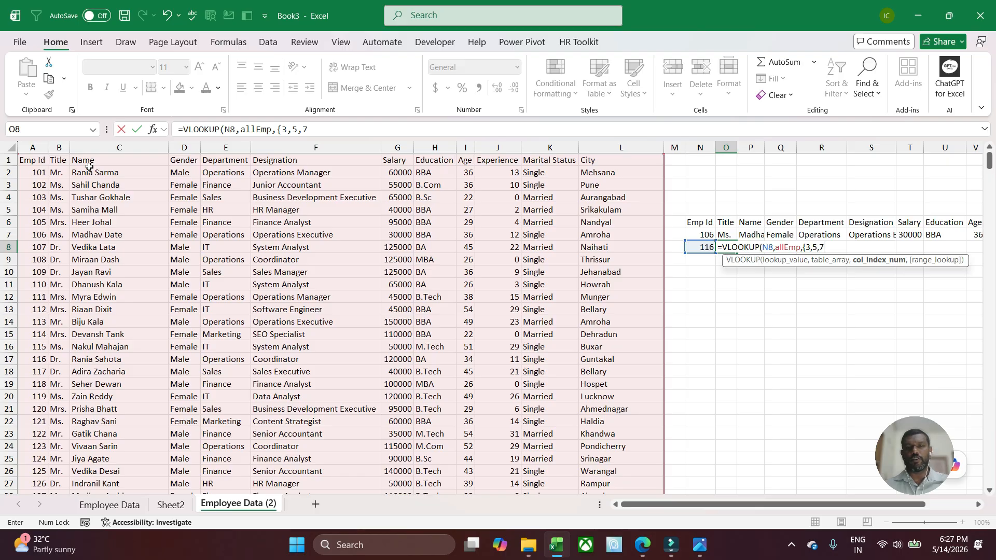
{"action": "type", "text": "}"}
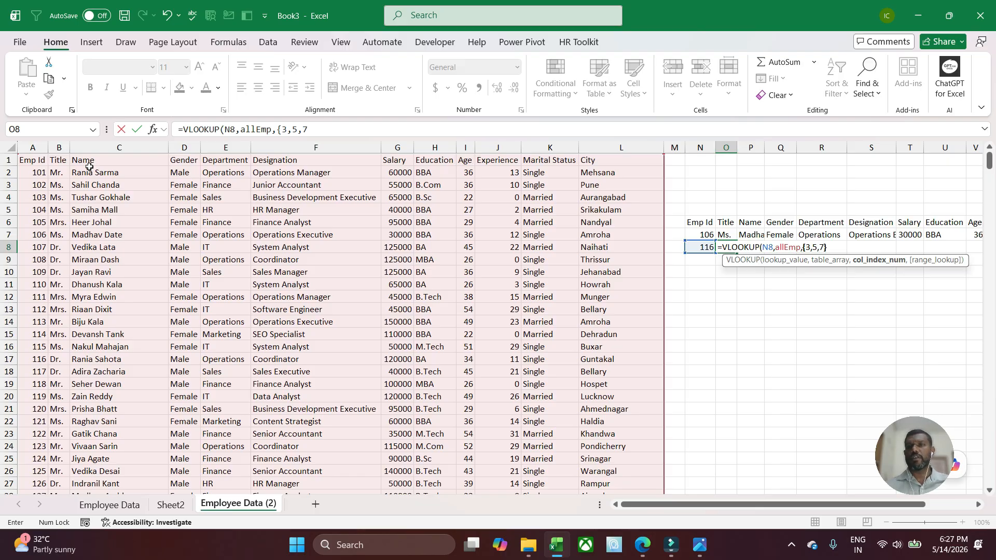
{"action": "type", "text": ",0"}
{"action": "key", "text": "Return"}
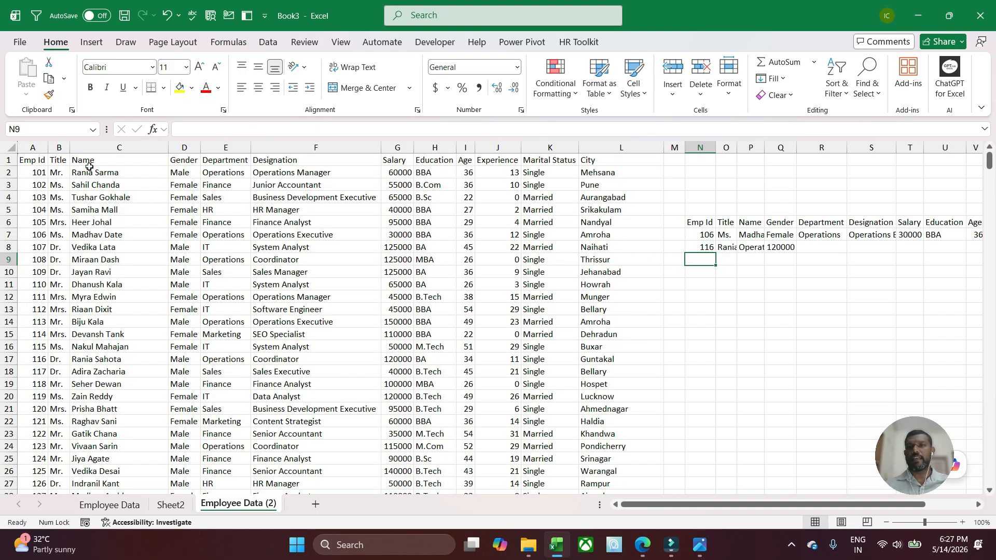
{"action": "key", "text": "Up"}
{"action": "key", "text": "Right"}
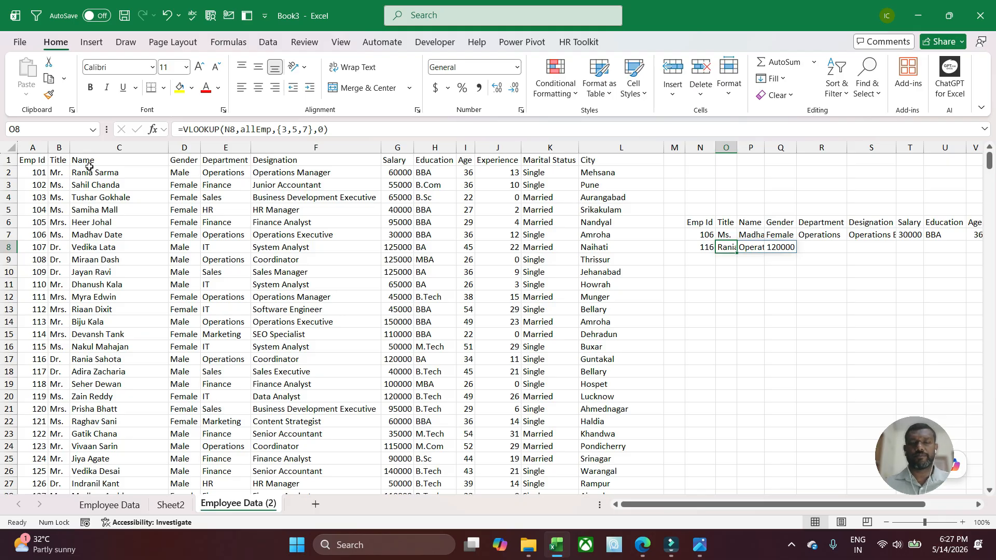
{"action": "key", "text": "Down"}
{"action": "key", "text": "Down"}
{"action": "key", "text": "Down"}
{"action": "key", "text": "Left"}
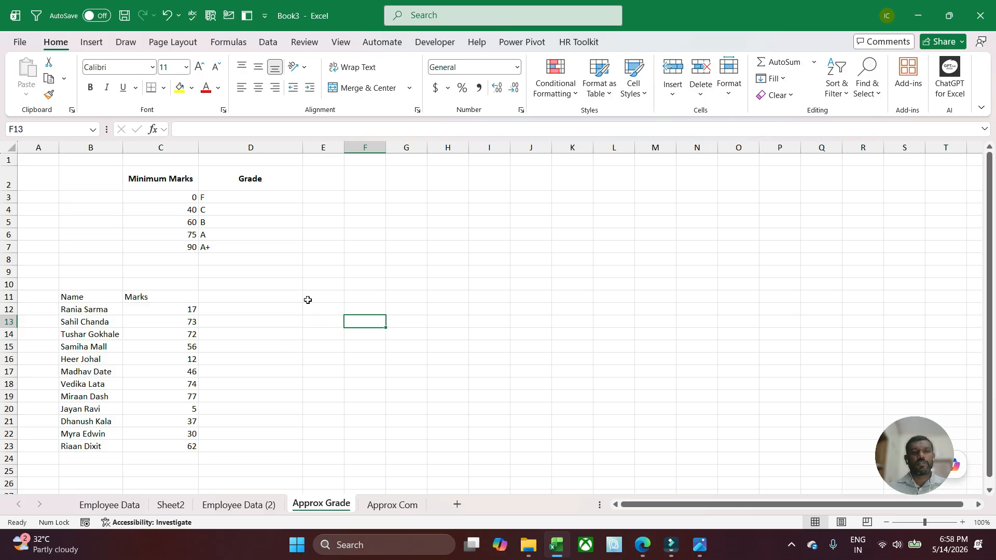
Look over the grade table on the Approx Grade sheet and the commission table on Approx Com, and return to Approx Grade
{"action": "left_click", "coordinate": [308, 299]}
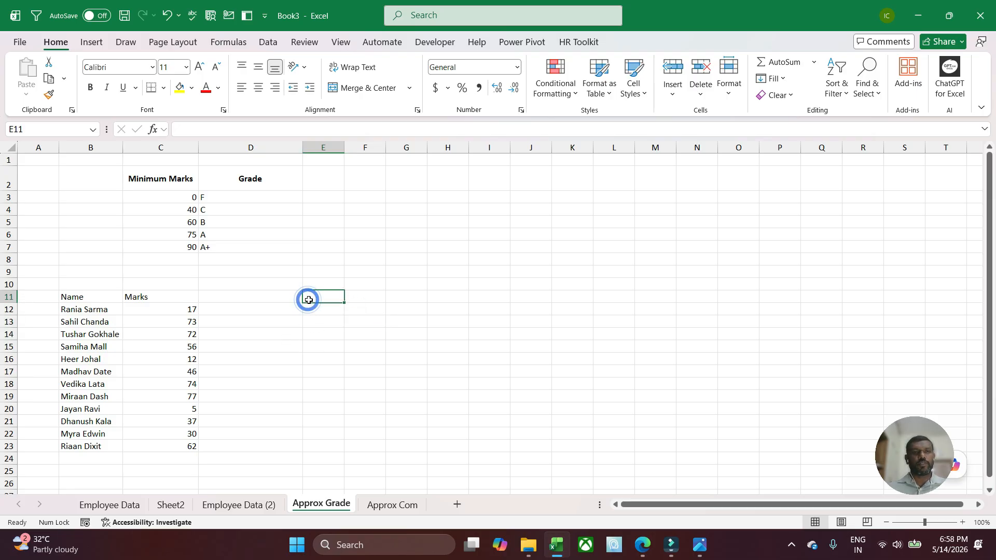
{"action": "left_click", "coordinate": [185, 196]}
{"action": "left_click", "coordinate": [393, 507]}
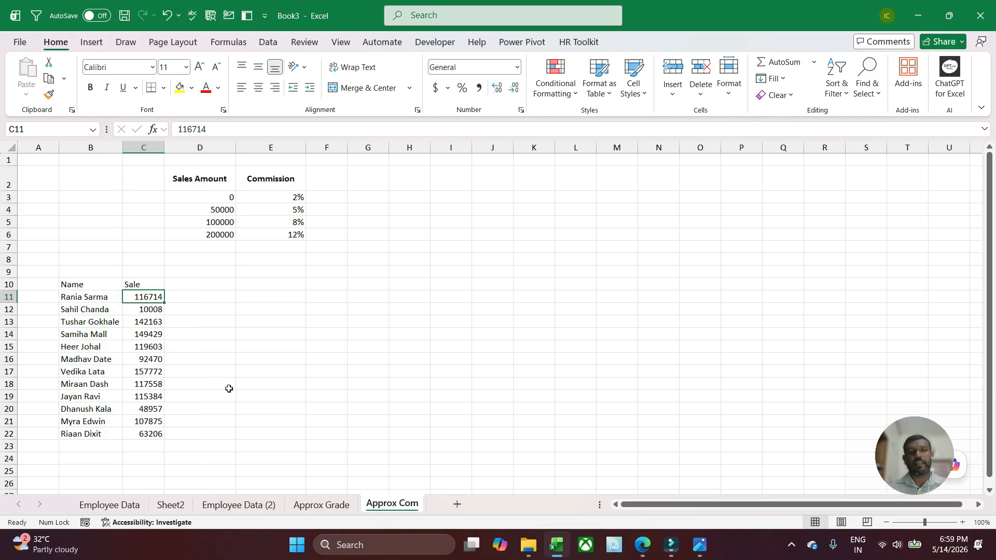
{"action": "left_click", "coordinate": [331, 504]}
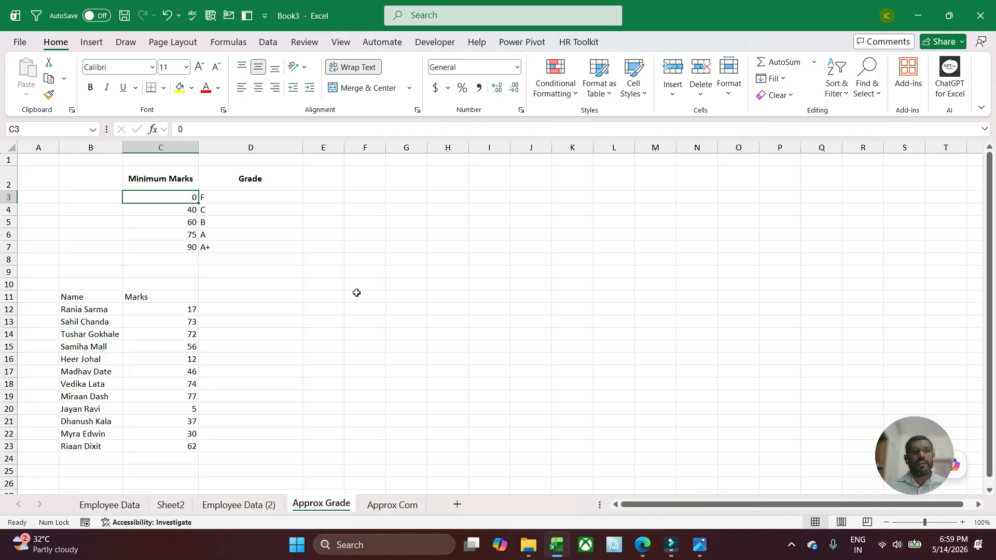
Add the heading Grade in D11, beside the Marks column of the student list
{"action": "left_click", "coordinate": [178, 315]}
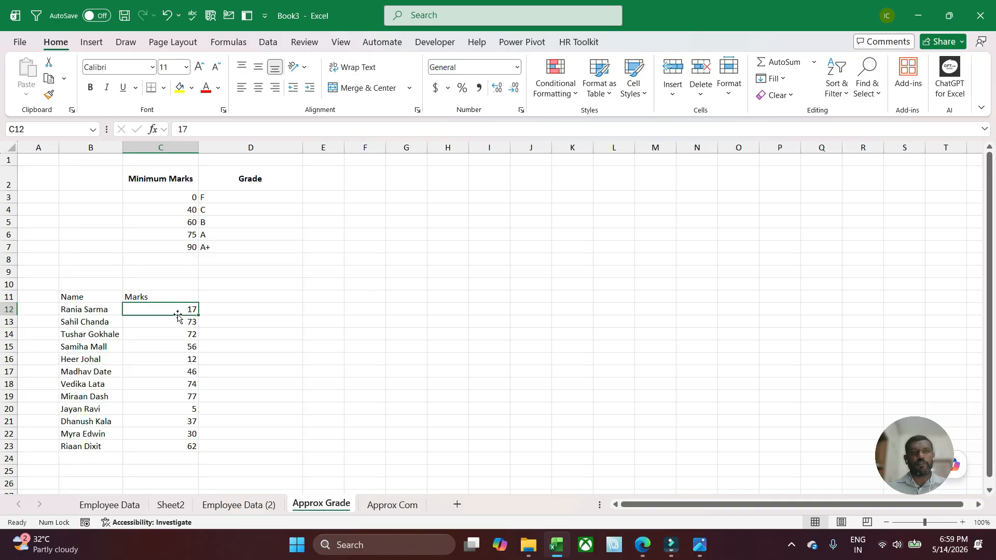
{"action": "left_click", "coordinate": [252, 297]}
{"action": "type", "text": "Gra"}
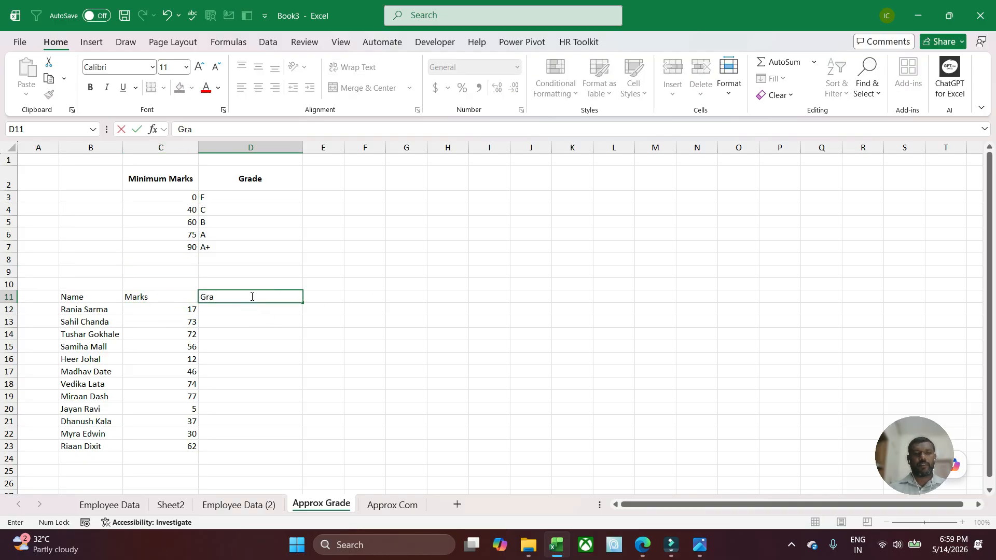
{"action": "type", "text": "de"}
{"action": "key", "text": "Return"}
{"action": "type", "text": "=vl"}
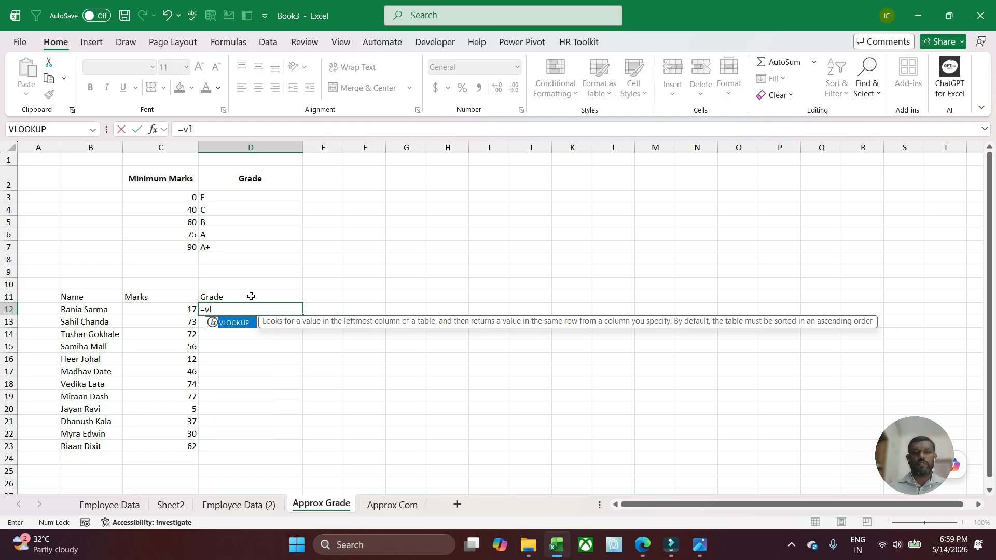
{"action": "key", "text": "Tab"}
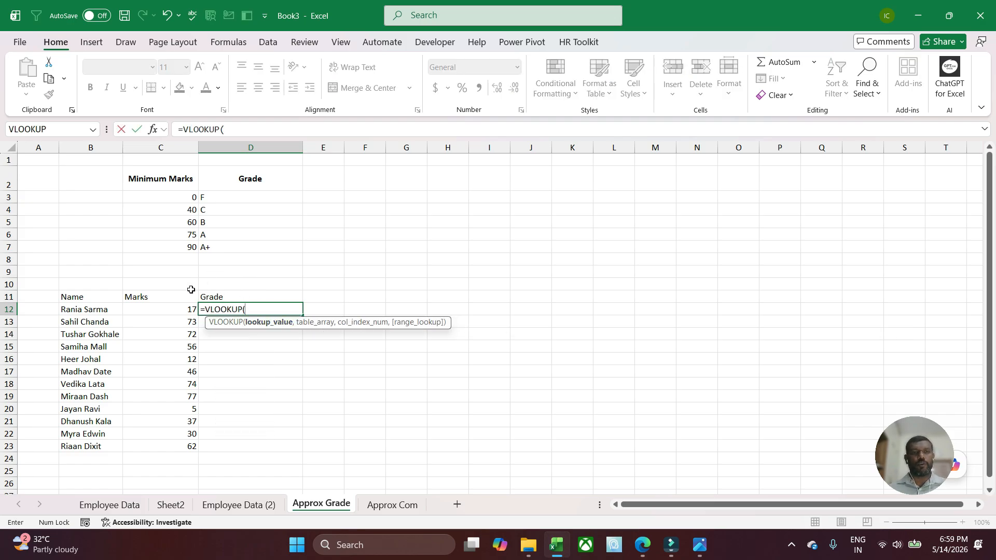
{"action": "left_click", "coordinate": [175, 311]}
{"action": "type", "text": ","}
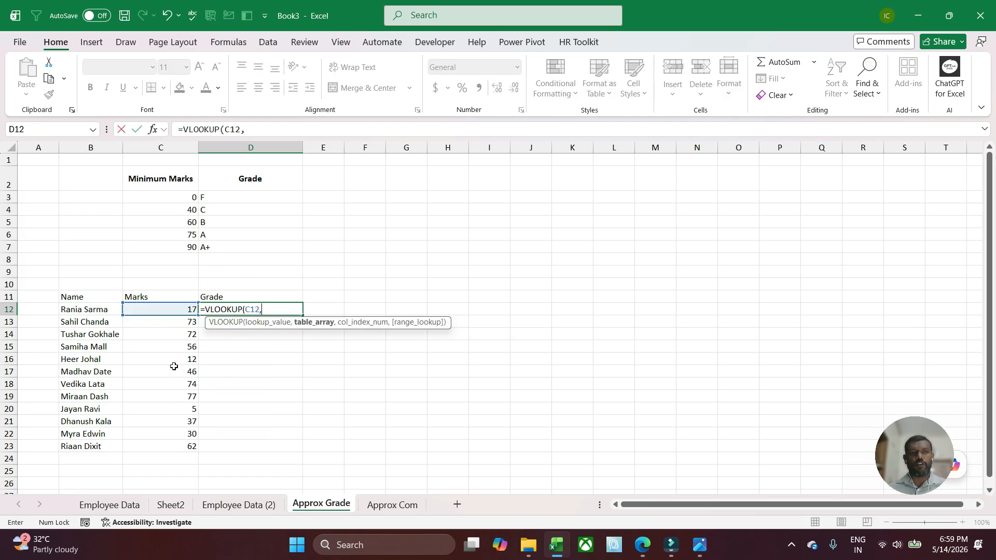
{"action": "left_click_drag", "start_coordinate": [167, 195], "coordinate": [237, 242]}
{"action": "type", "text": ","}
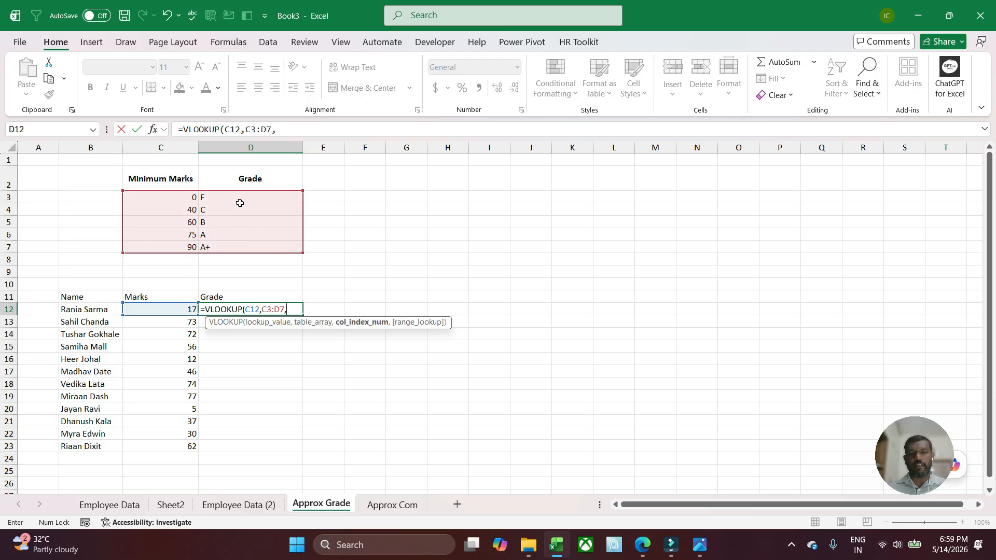
{"action": "type", "text": "2"}
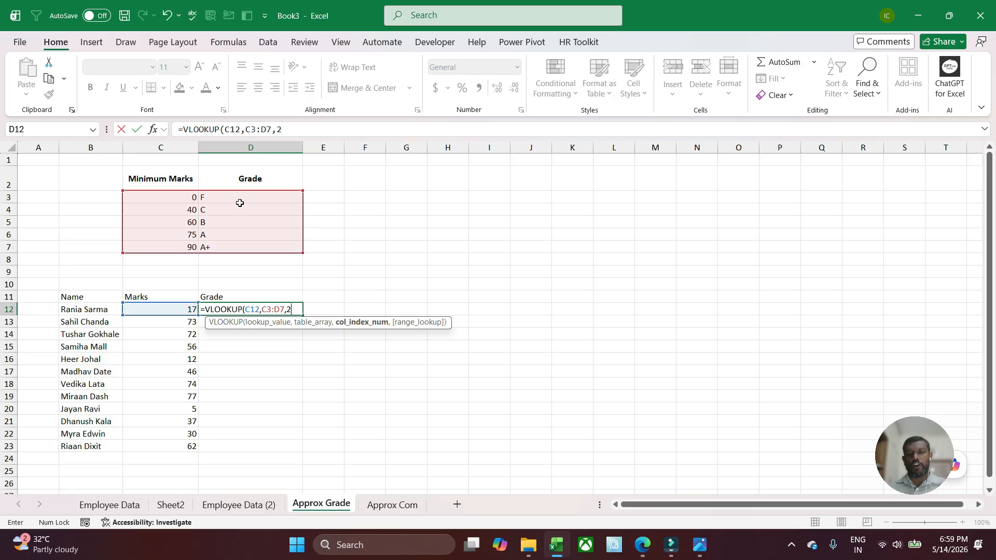
{"action": "type", "text": ",0"}
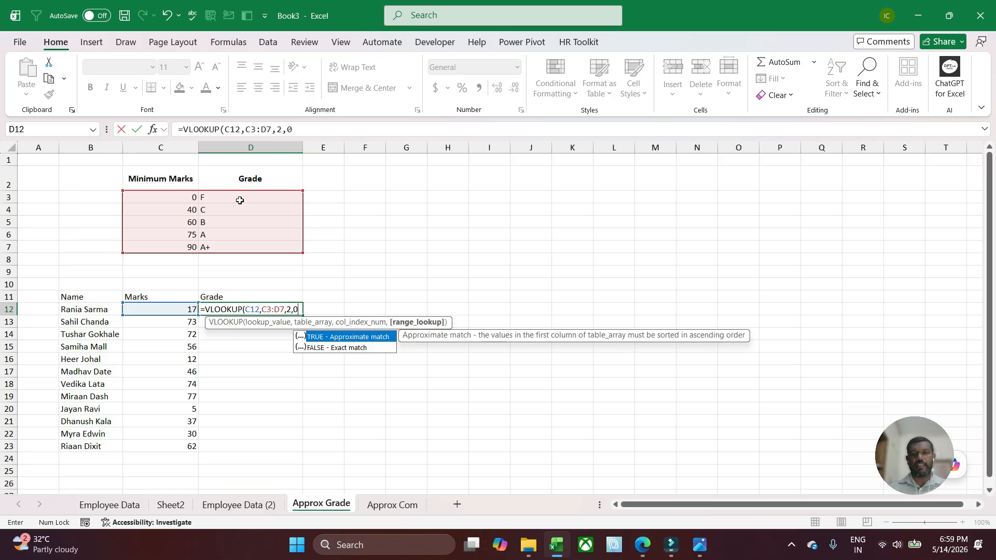
{"action": "type", "text": ")"}
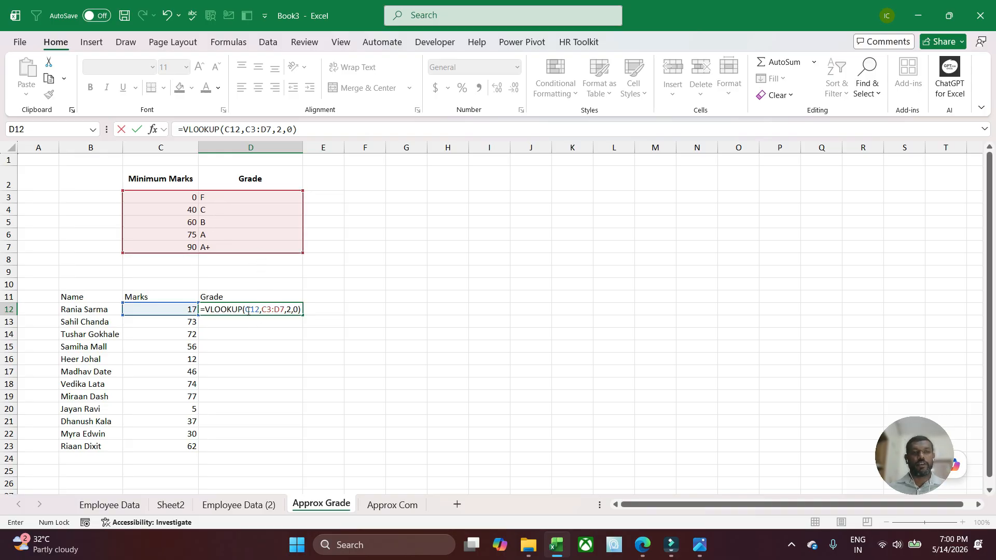
{"action": "key", "text": "Escape"}
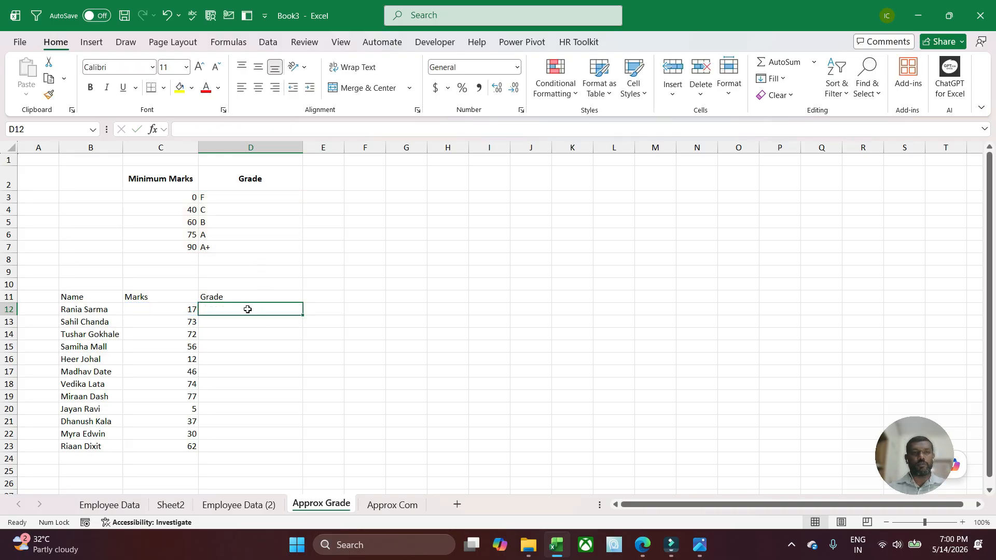
Begin a VLOOKUP in D12 with C12 as the lookup value and the grade table locked as $C$3:$D$7
{"action": "type", "text": "=vl"}
{"action": "key", "text": "Tab"}
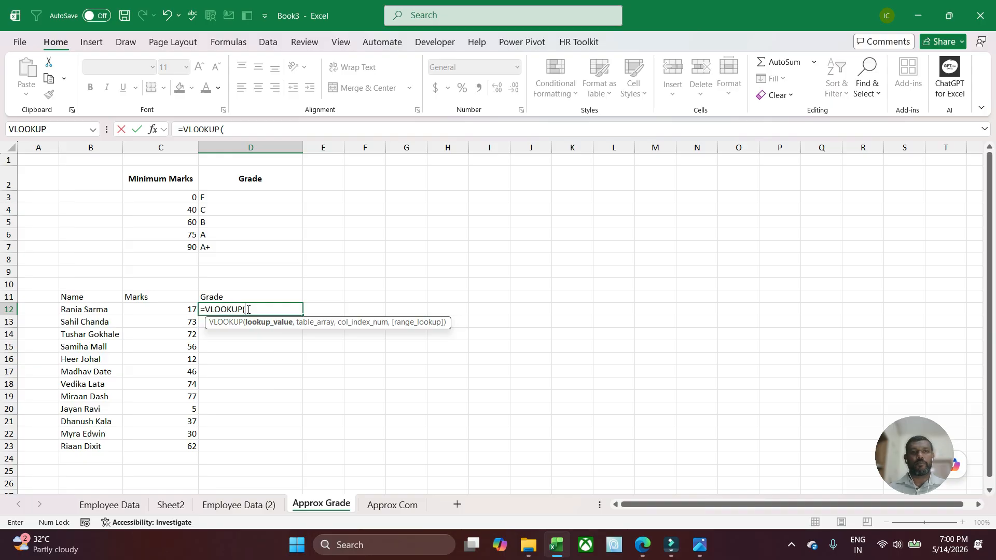
{"action": "left_click", "coordinate": [169, 311]}
{"action": "type", "text": ","}
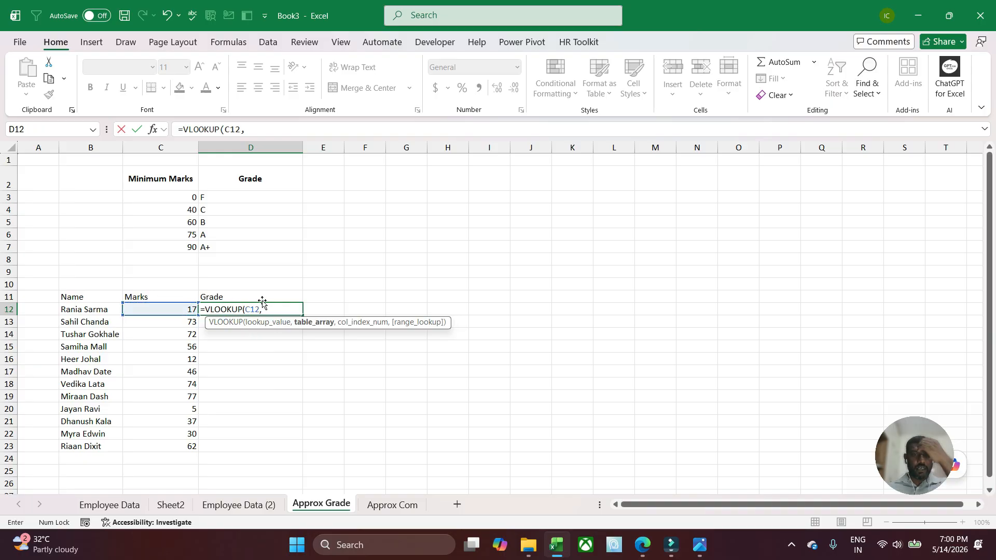
{"action": "left_click_drag", "start_coordinate": [163, 193], "coordinate": [221, 245]}
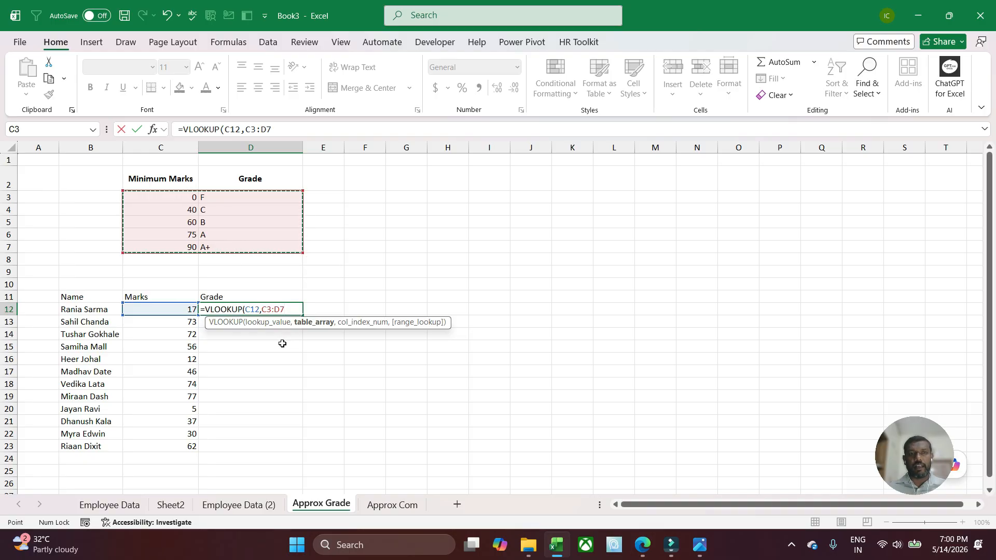
{"action": "left_click_drag", "start_coordinate": [262, 309], "coordinate": [281, 308]}
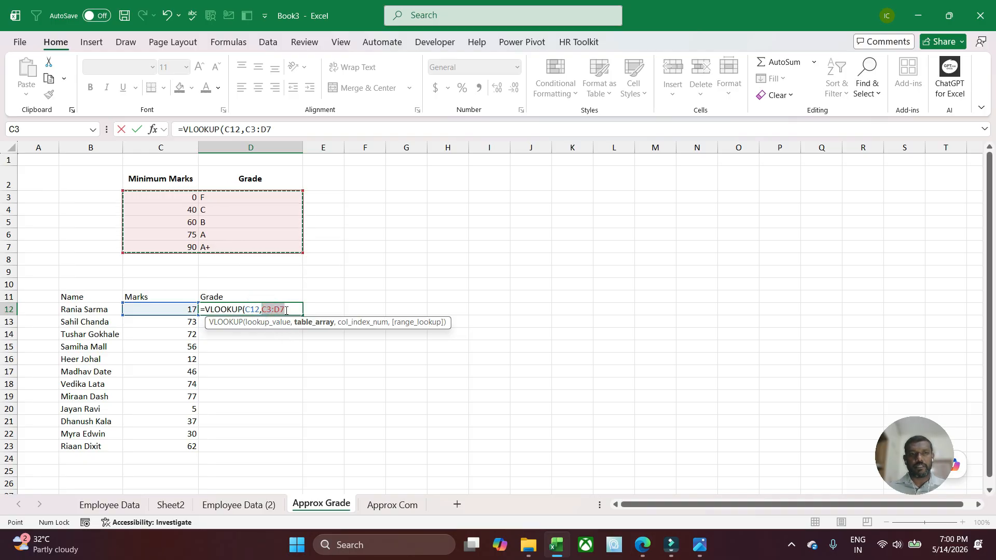
{"action": "key", "text": "F4"}
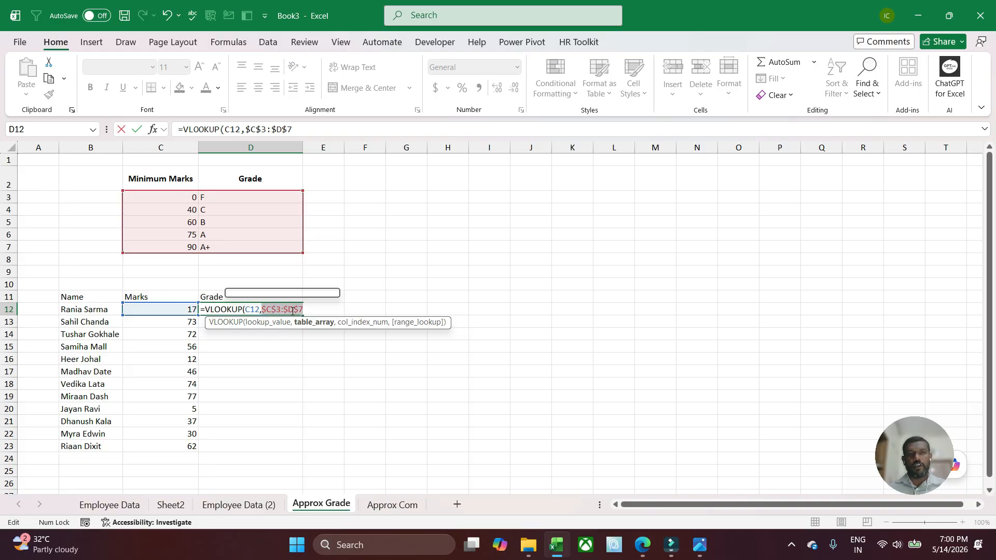
Complete the D12 VLOOKUP with column index 2 and approximate match TRUE
{"action": "left_click", "coordinate": [310, 130]}
{"action": "type", "text": ","}
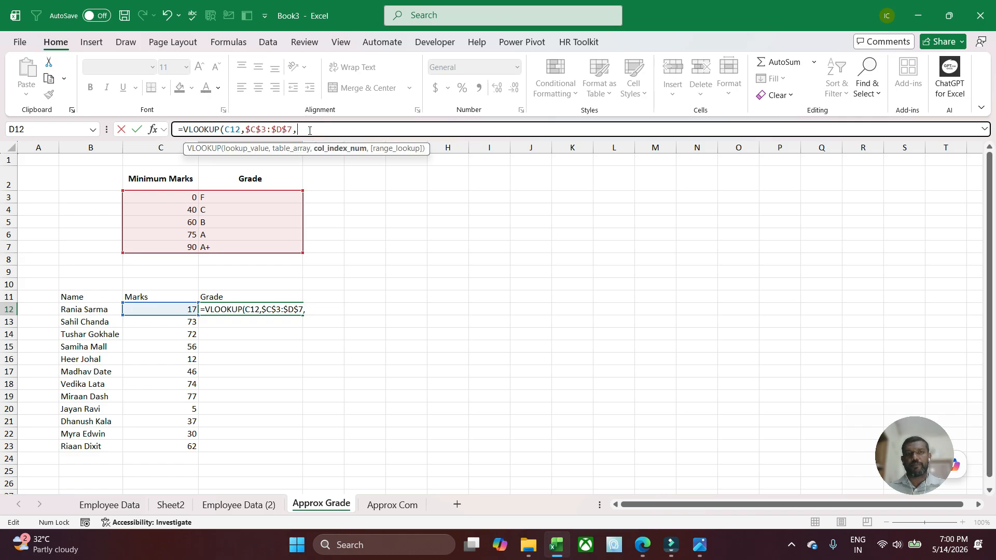
{"action": "type", "text": "2"}
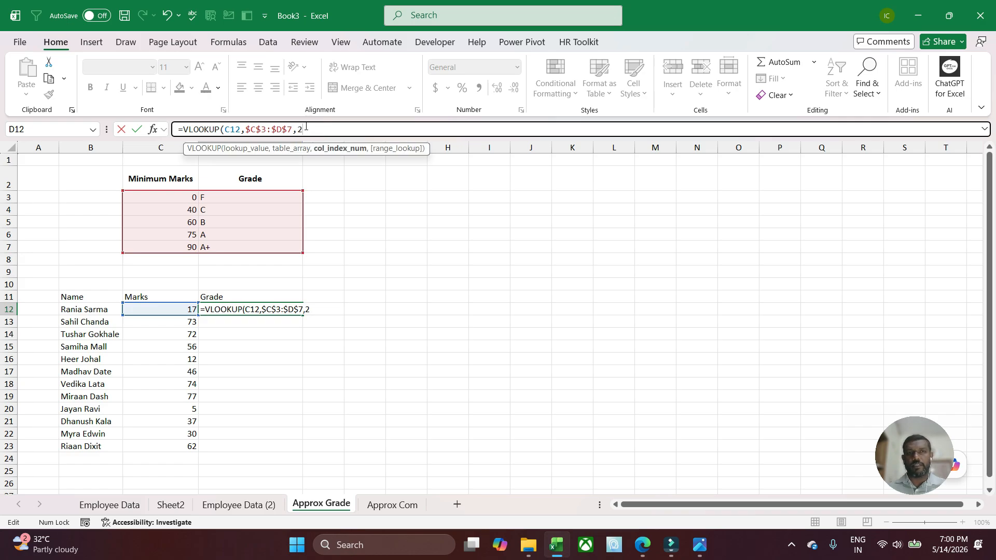
{"action": "type", "text": ","}
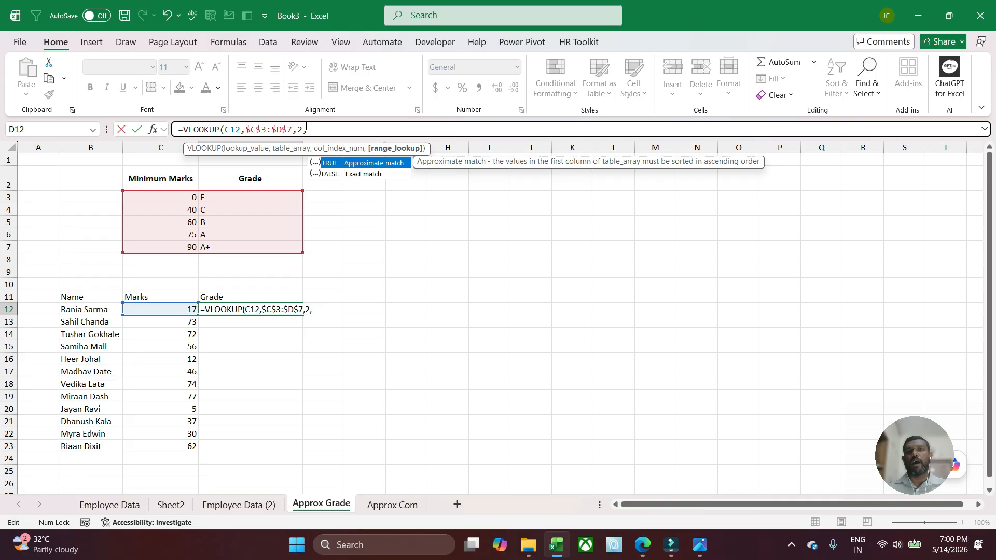
{"action": "type", "text": "1"}
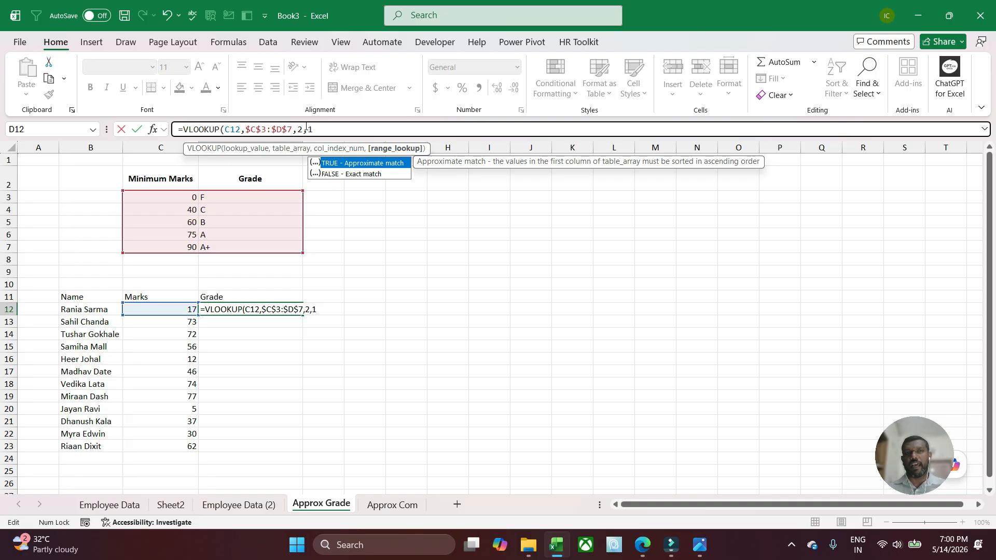
{"action": "key", "text": "Tab"}
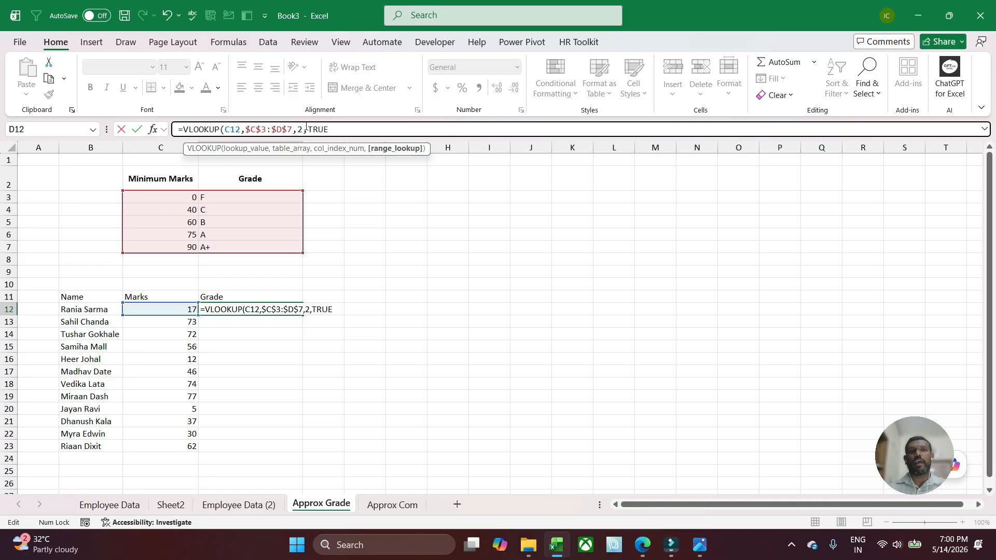
{"action": "type", "text": ")"}
{"action": "key", "text": "Return"}
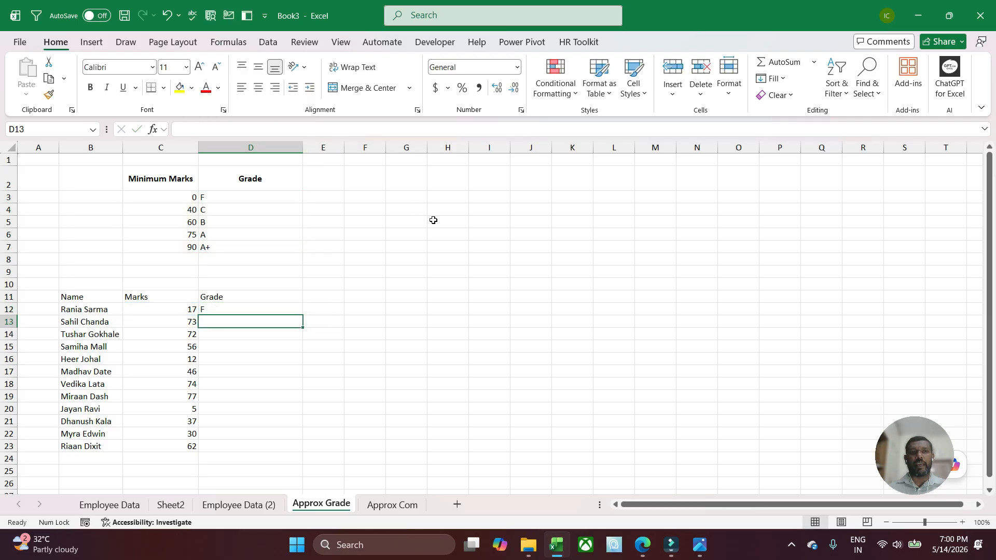
Fill the D12 grade formula down to D23 and compare a grade with the minimum marks table
{"action": "left_click", "coordinate": [262, 309]}
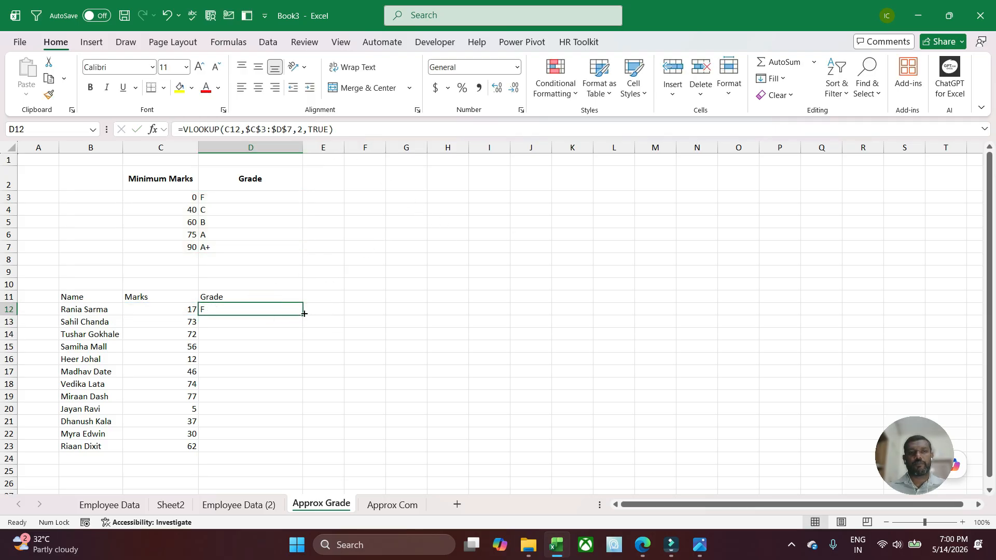
{"action": "double_click", "coordinate": [304, 317]}
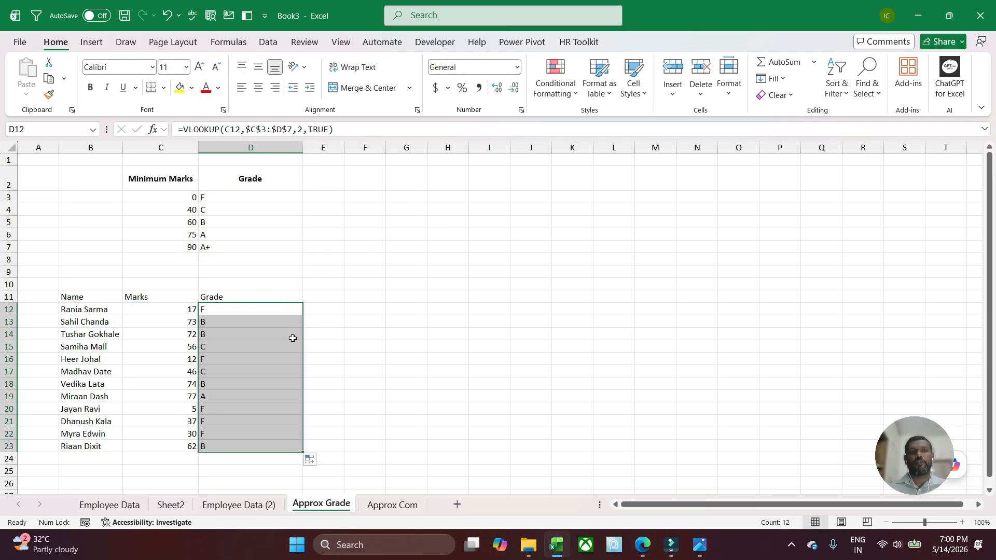
{"action": "left_click", "coordinate": [182, 322]}
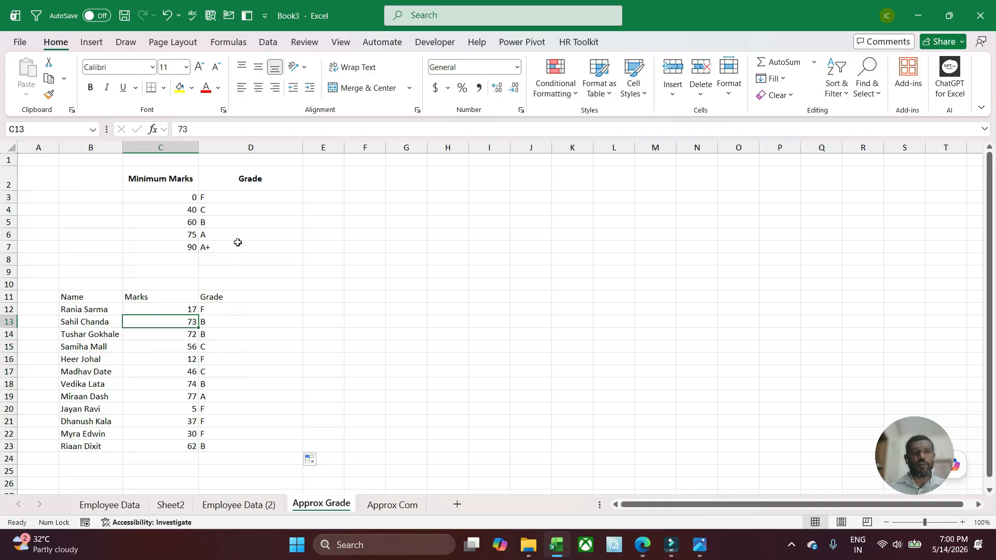
{"action": "left_click", "coordinate": [238, 243]}
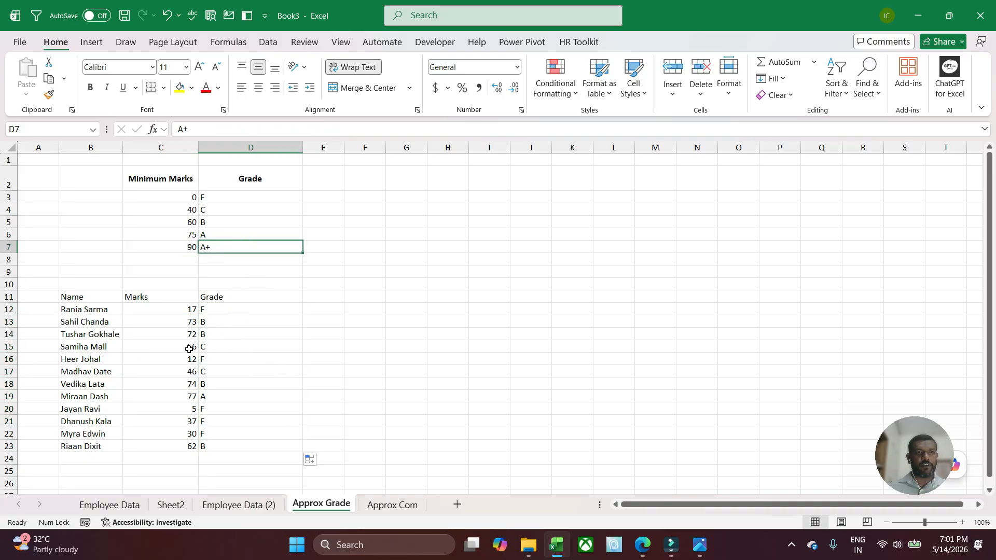
Try a mark of 91 in C16 to test the grade lookup, and undo the change
{"action": "left_click", "coordinate": [179, 362]}
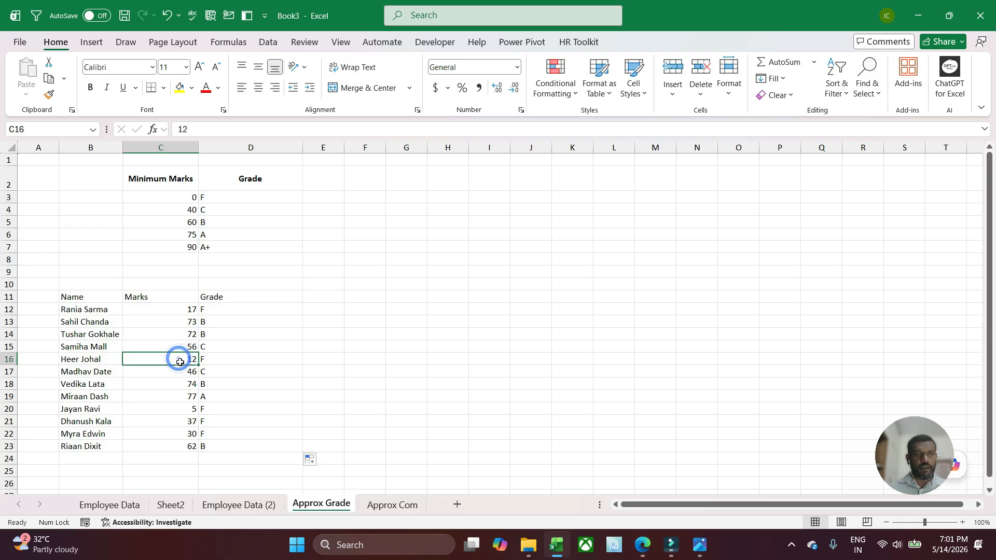
{"action": "type", "text": "91"}
{"action": "key", "text": "Return"}
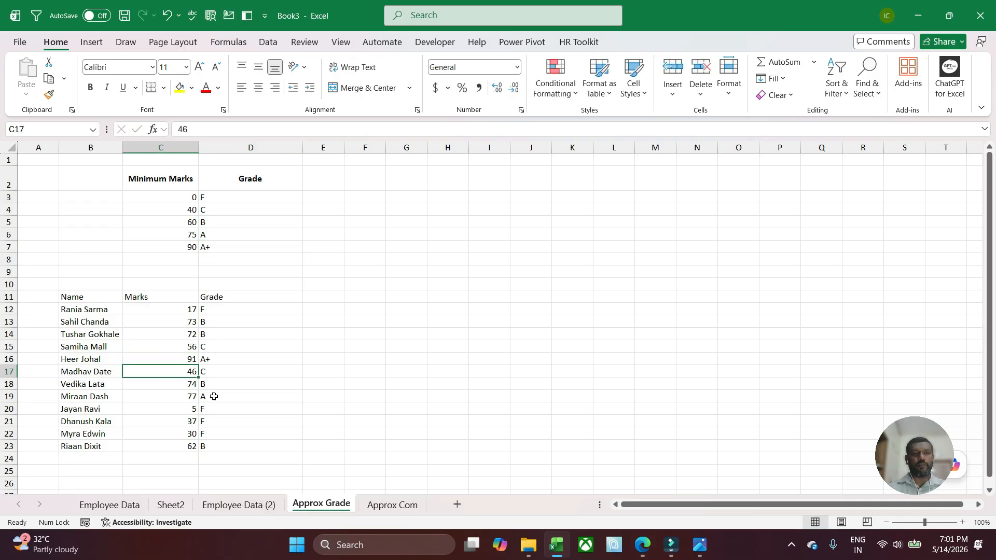
{"action": "left_click", "coordinate": [218, 360]}
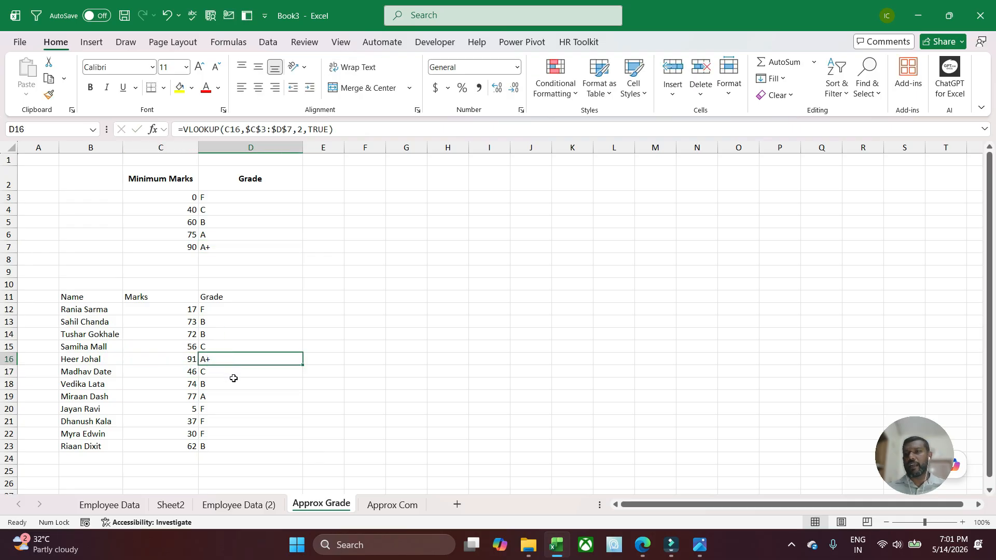
{"action": "key", "text": "ctrl+z"}
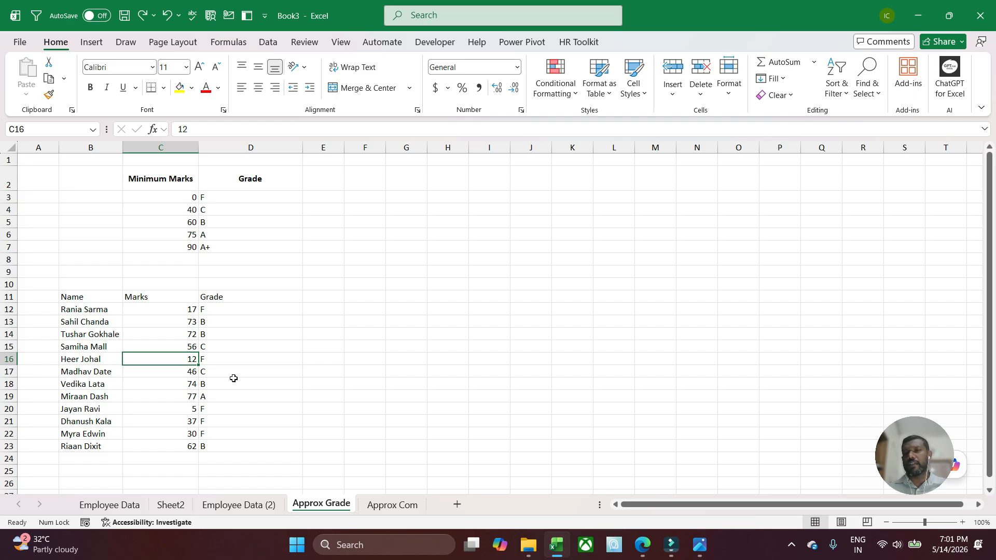
{"action": "left_click", "coordinate": [233, 309]}
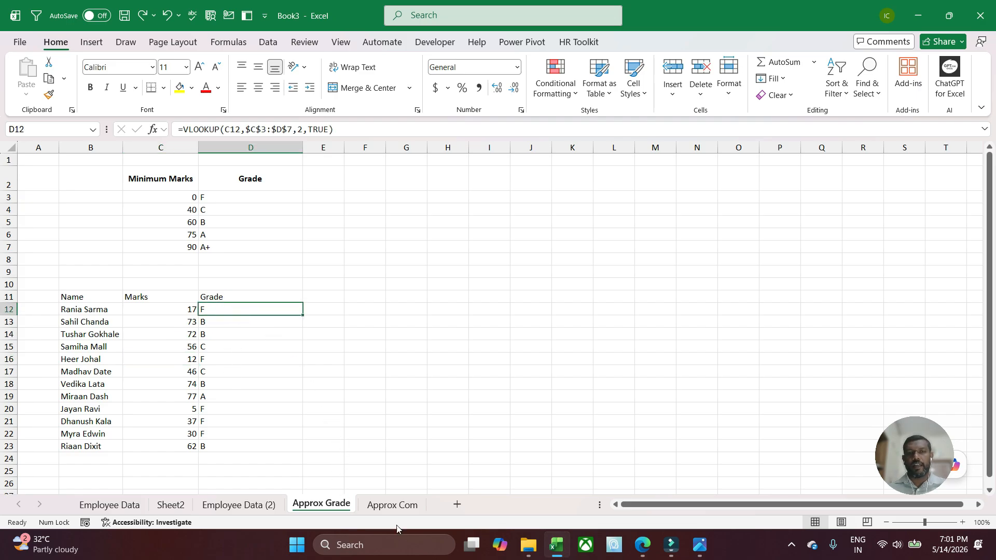
Switch to the Approx Com sheet and add the heading Com in D10, beside the Sale column
{"action": "left_click", "coordinate": [392, 505]}
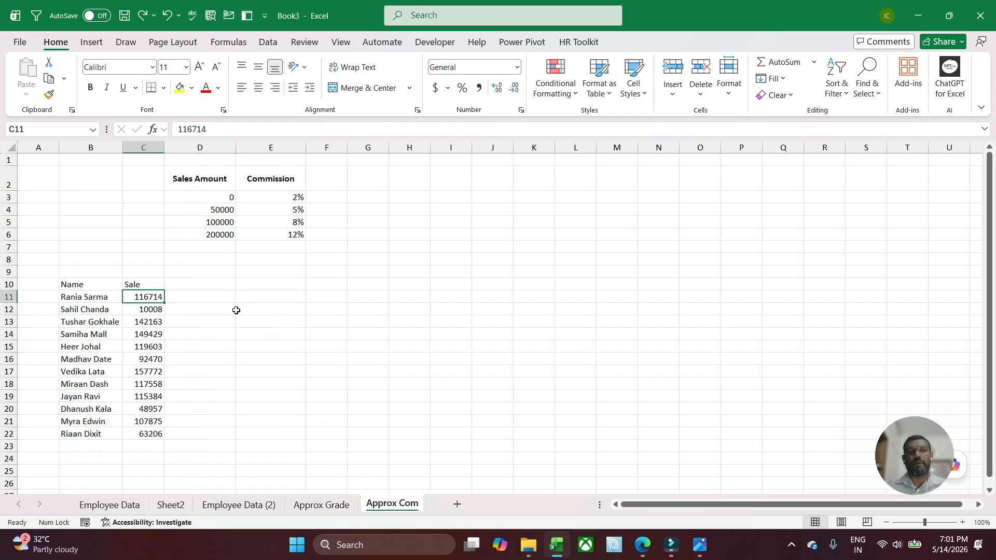
{"action": "left_click", "coordinate": [194, 286]}
{"action": "type", "text": "C"}
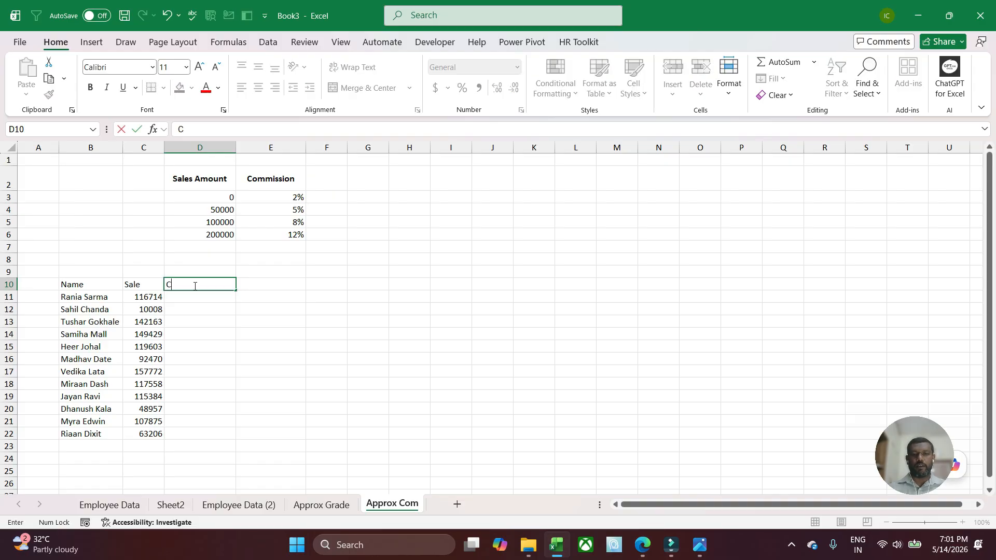
{"action": "type", "text": "om"}
{"action": "key", "text": "Return"}
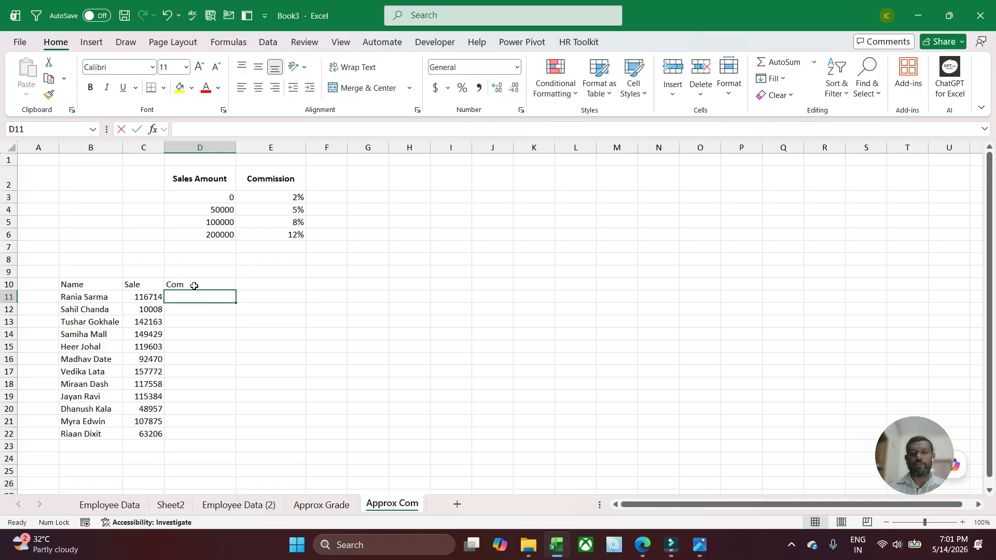
Enter a VLOOKUP in D11 that looks up C11 in D3:E6, with column index 2 and approximate match 1
{"action": "type", "text": "=vl"}
{"action": "key", "text": "Tab"}
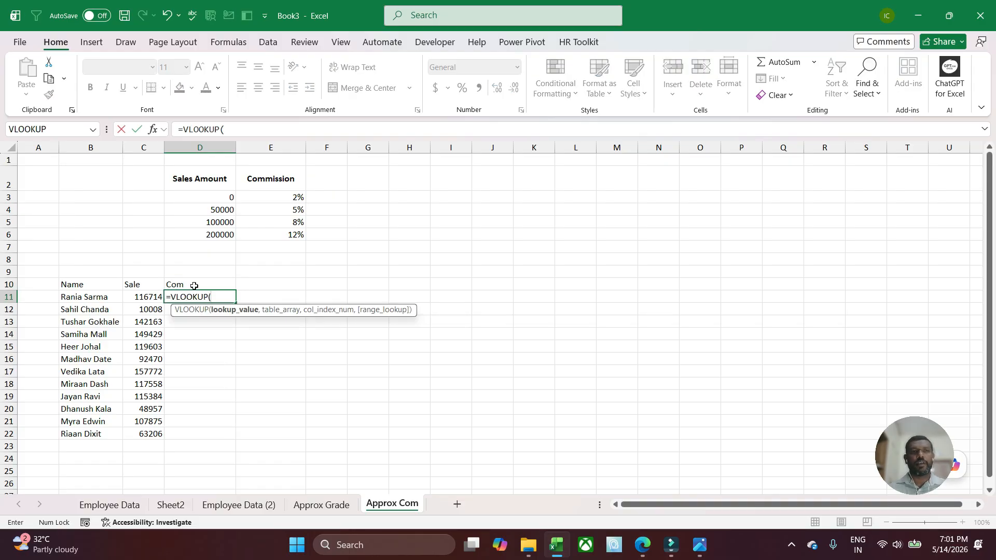
{"action": "left_click", "coordinate": [137, 300]}
{"action": "type", "text": ","}
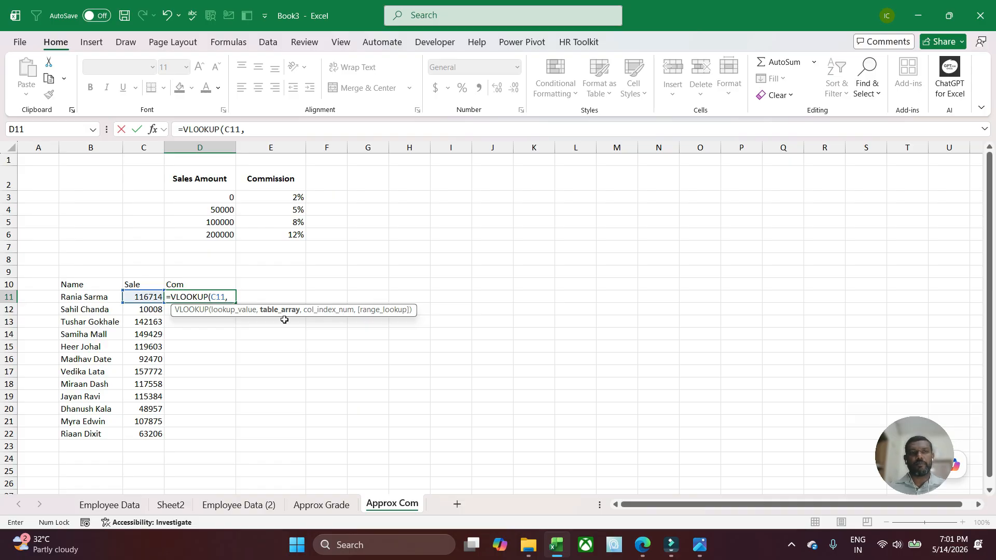
{"action": "left_click_drag", "start_coordinate": [201, 198], "coordinate": [278, 232]}
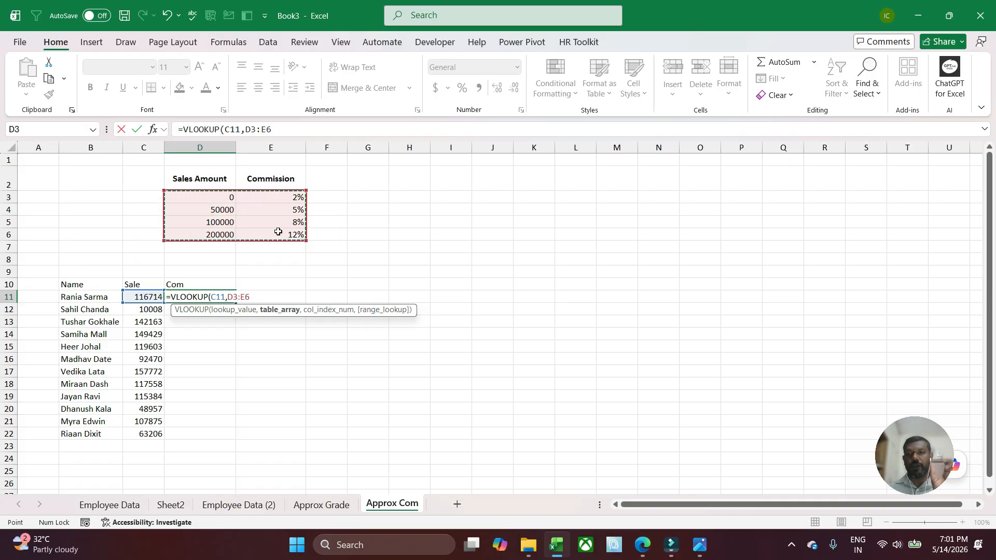
{"action": "type", "text": ","}
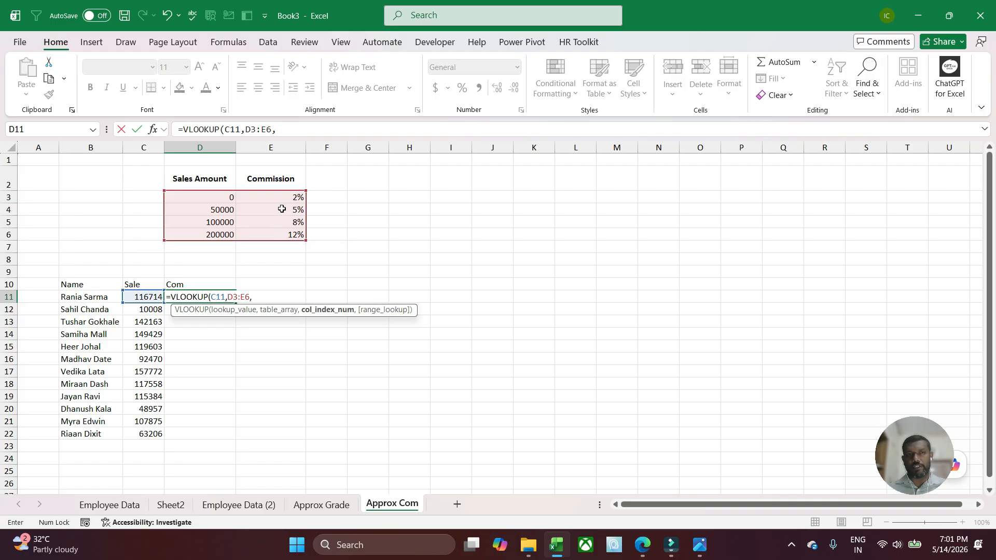
{"action": "type", "text": "2,"}
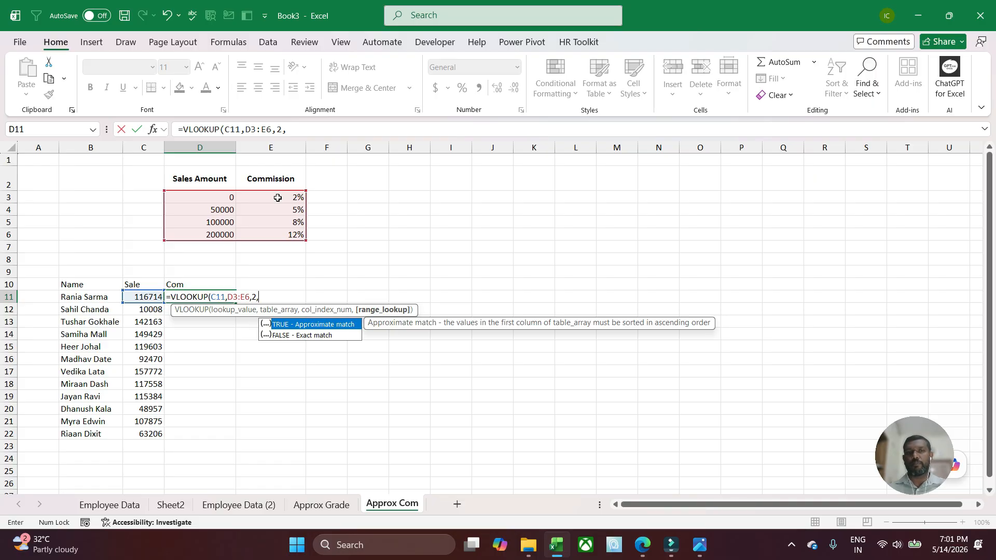
{"action": "type", "text": "1)"}
{"action": "key", "text": "Return"}
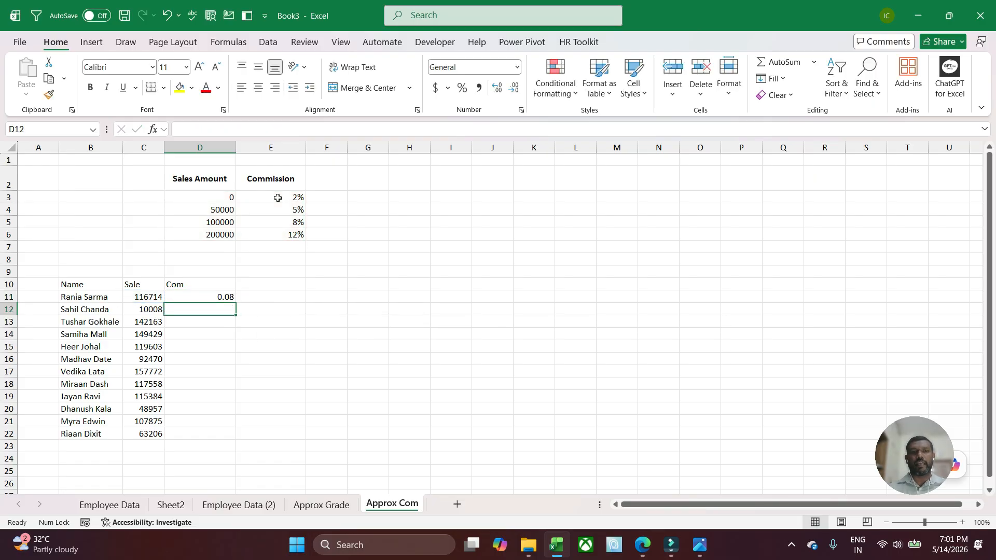
Fill the D11 commission formula down to D22 and check the table range used in D12's formula
{"action": "left_click", "coordinate": [220, 296]}
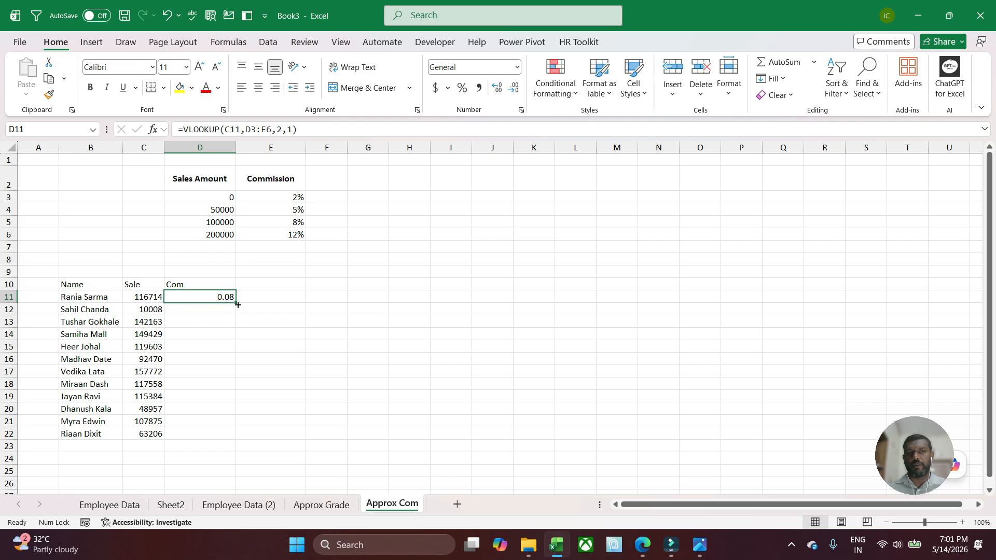
{"action": "left_click_drag", "start_coordinate": [235, 302], "coordinate": [213, 440]}
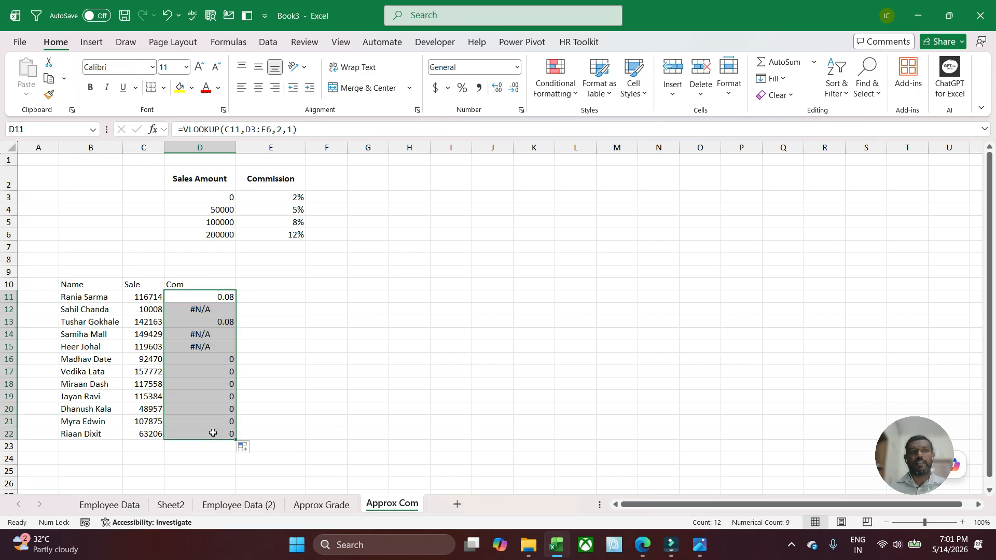
{"action": "left_click", "coordinate": [188, 297]}
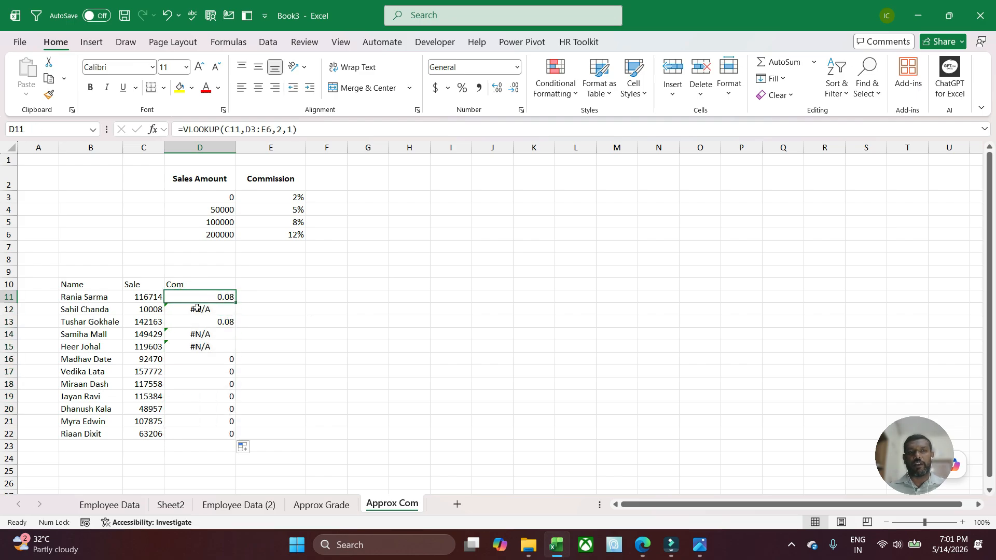
{"action": "left_click", "coordinate": [198, 309]}
{"action": "left_click", "coordinate": [317, 129]}
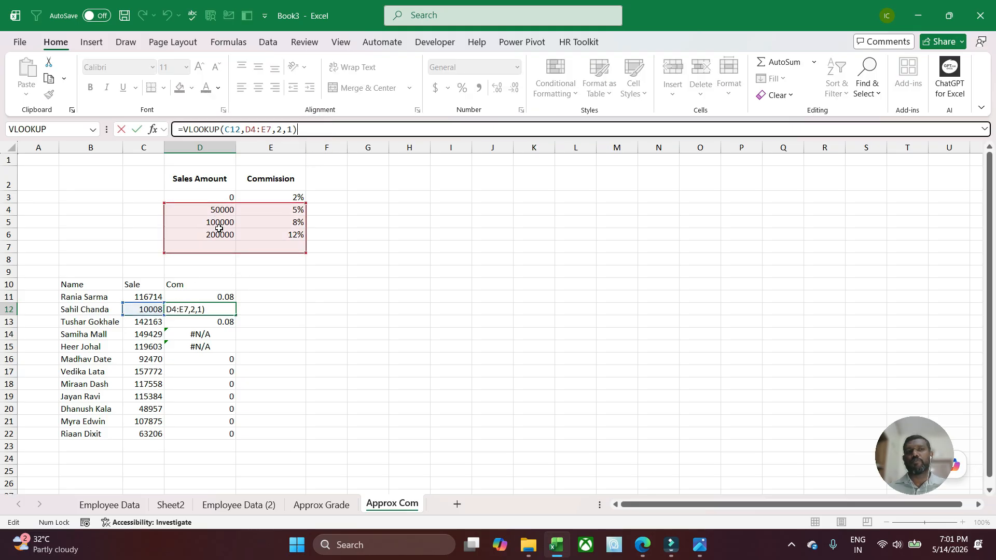
{"action": "key", "text": "Escape"}
Make the table range in D11's formula absolute as $D$3:$E$6 and fill the formula down to D22
{"action": "left_click", "coordinate": [221, 296]}
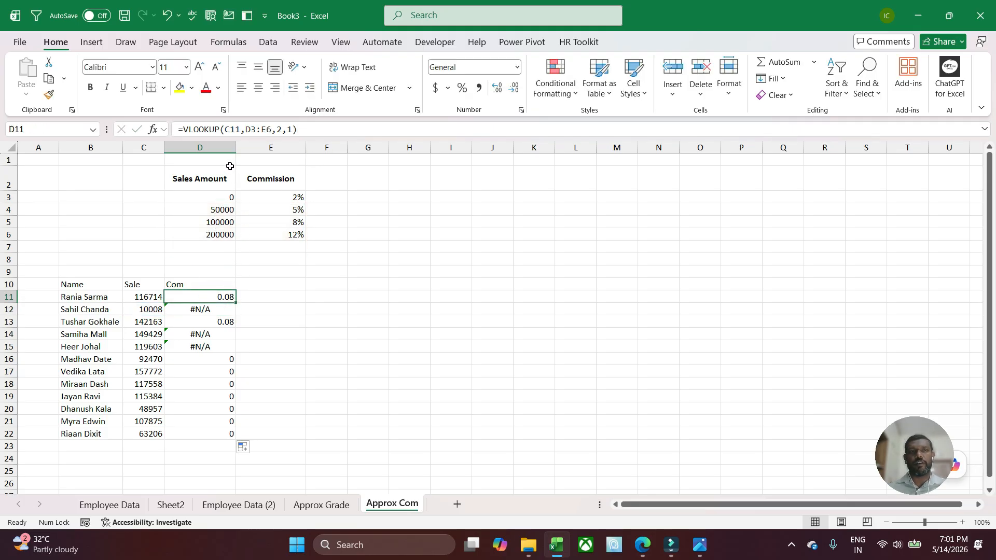
{"action": "double_click", "coordinate": [249, 130]}
{"action": "left_click_drag", "start_coordinate": [250, 129], "coordinate": [271, 134]}
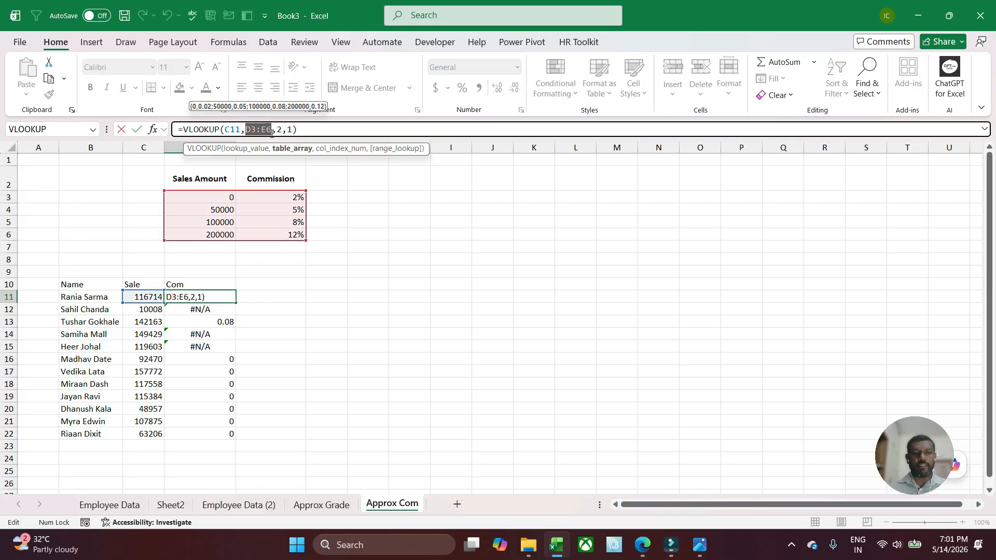
{"action": "key", "text": "Return"}
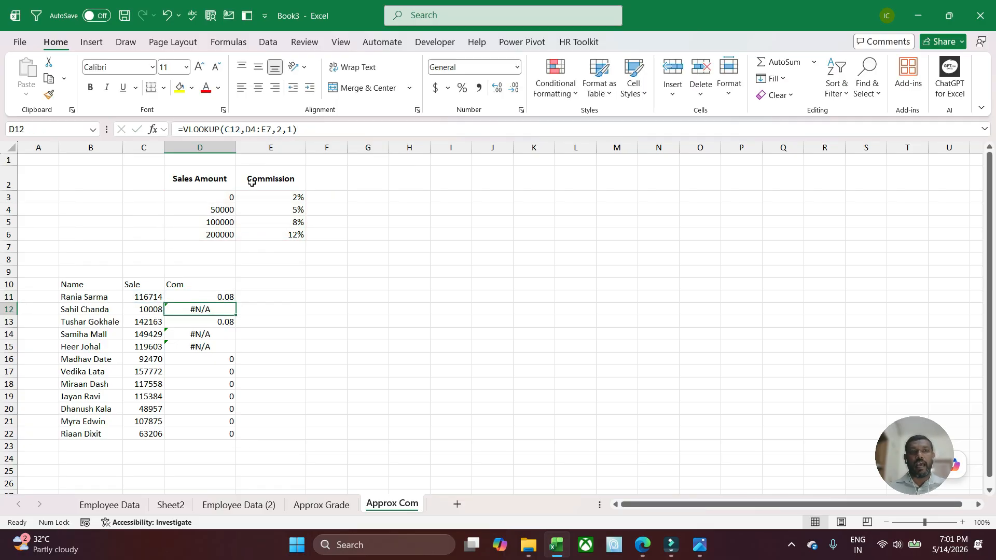
{"action": "left_click", "coordinate": [208, 297]}
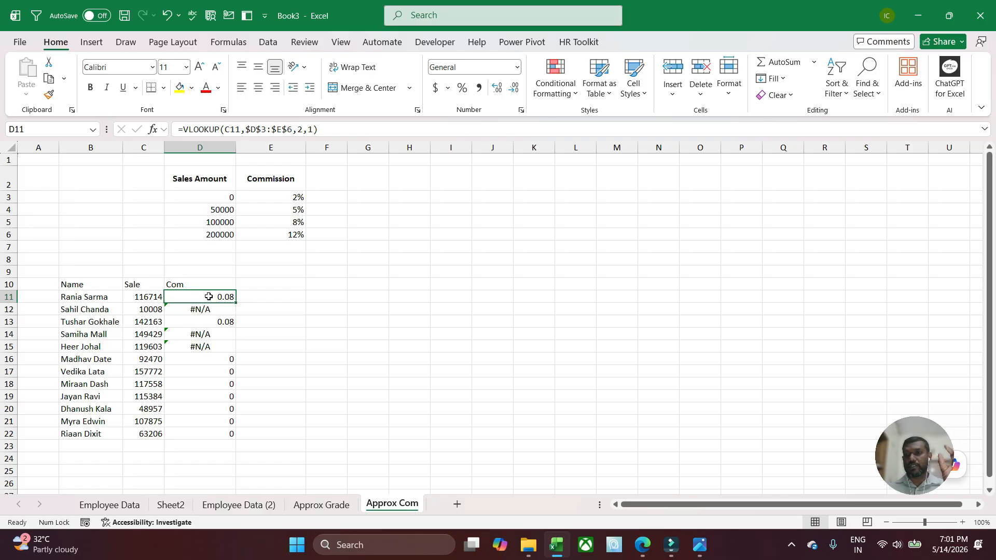
{"action": "double_click", "coordinate": [237, 304]}
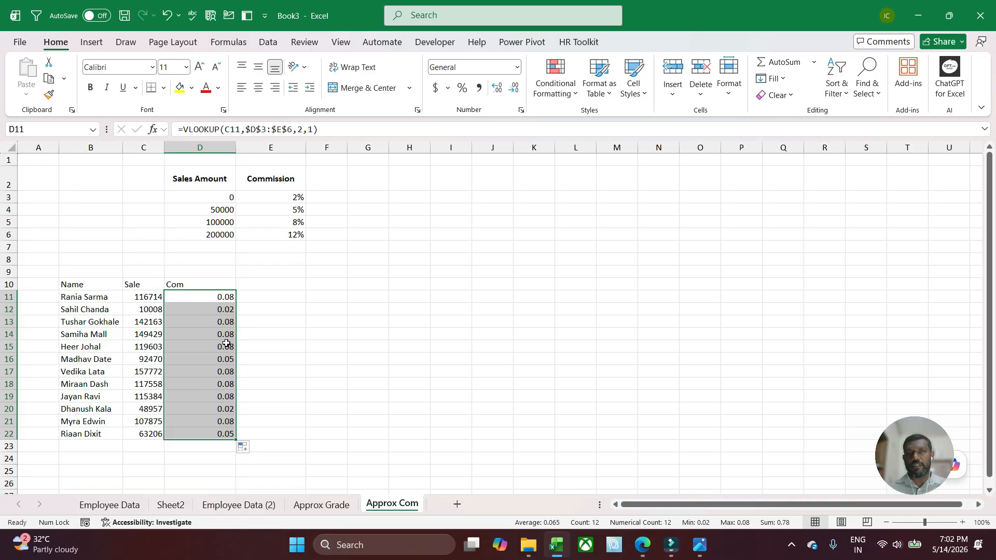
Format the commission rates in D11:D22 as percentages with two decimal places
{"action": "left_click", "coordinate": [462, 88]}
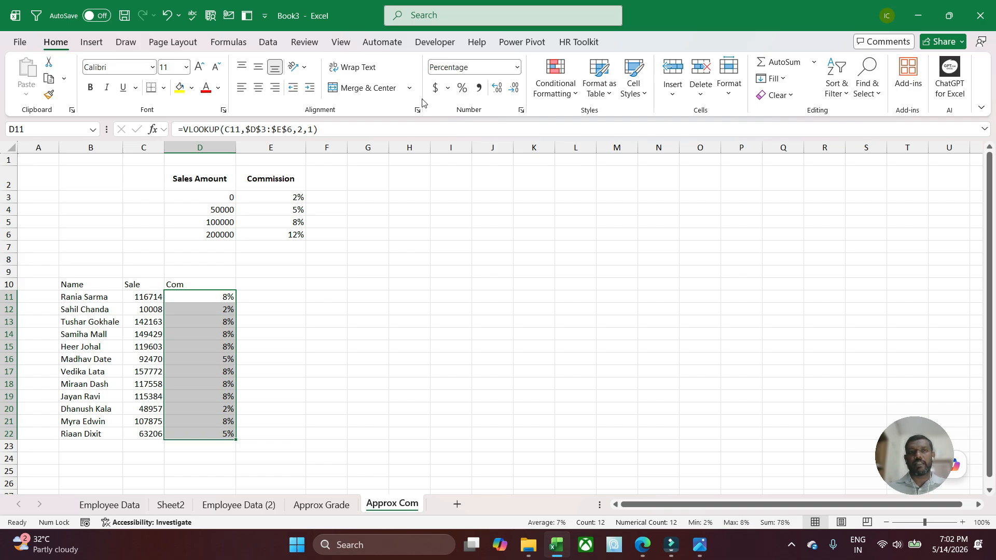
{"action": "left_click", "coordinate": [495, 89]}
{"action": "left_click", "coordinate": [494, 88]}
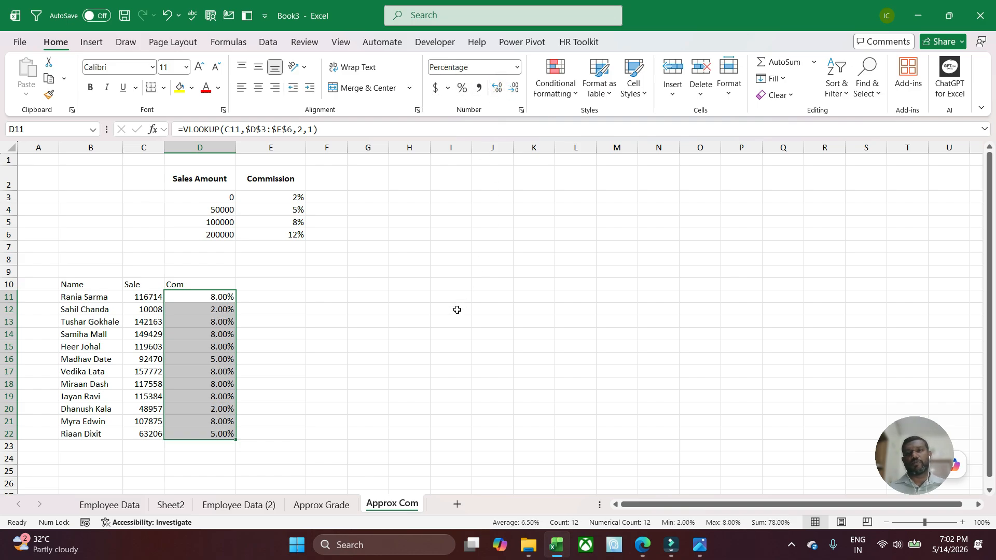
{"action": "left_click", "coordinate": [285, 296]}
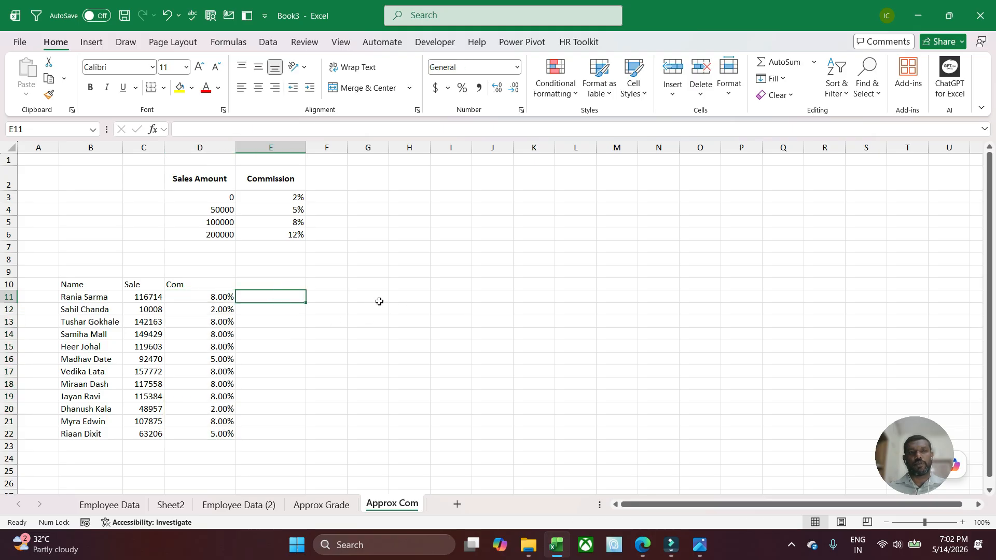